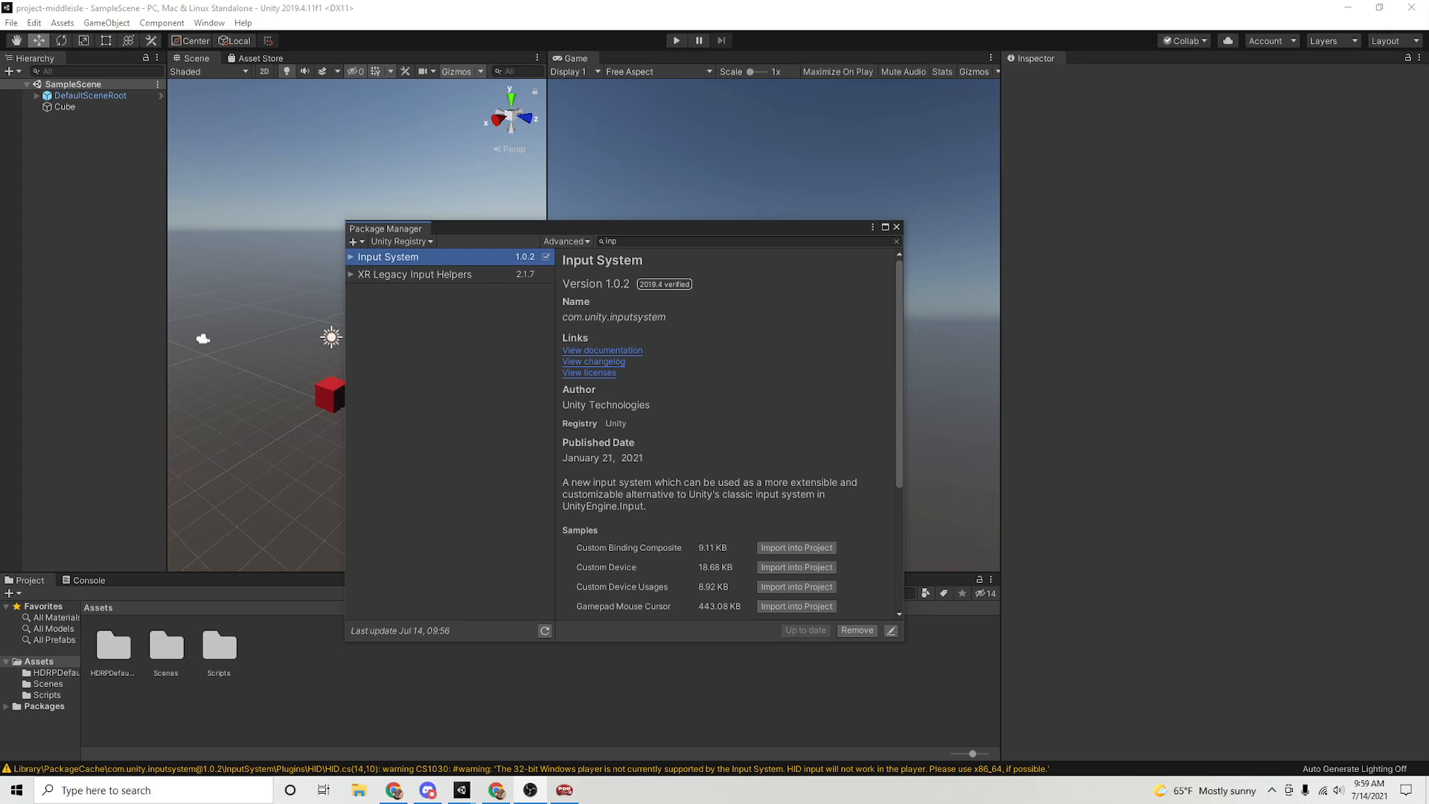
- Switch to the HDRPIntegrationTest3 project and play-test its scene, moving the red player cube around the floor before stopping play mode
mouse_move(461, 789)
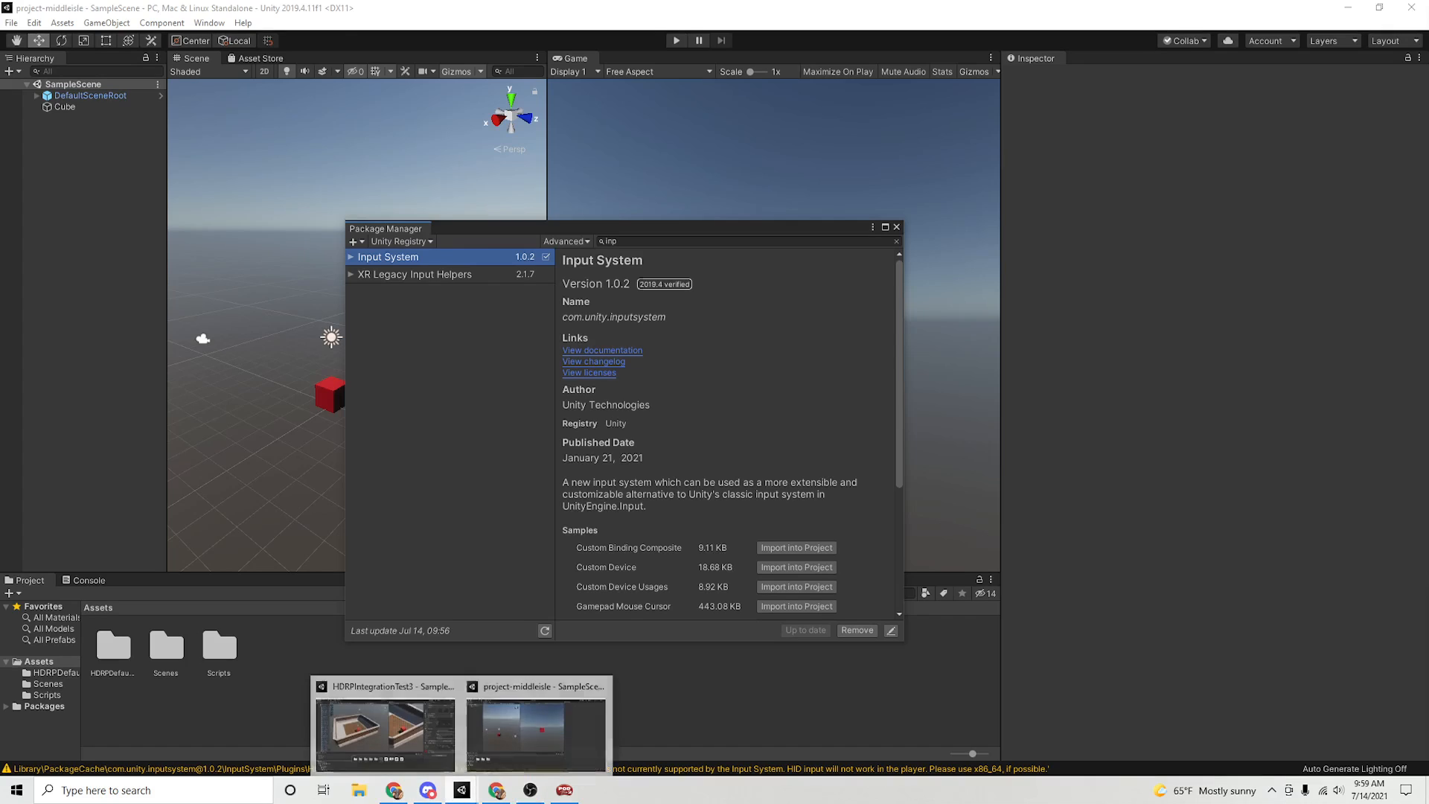
click(538, 726)
alt+drag(417, 357, 492, 287)
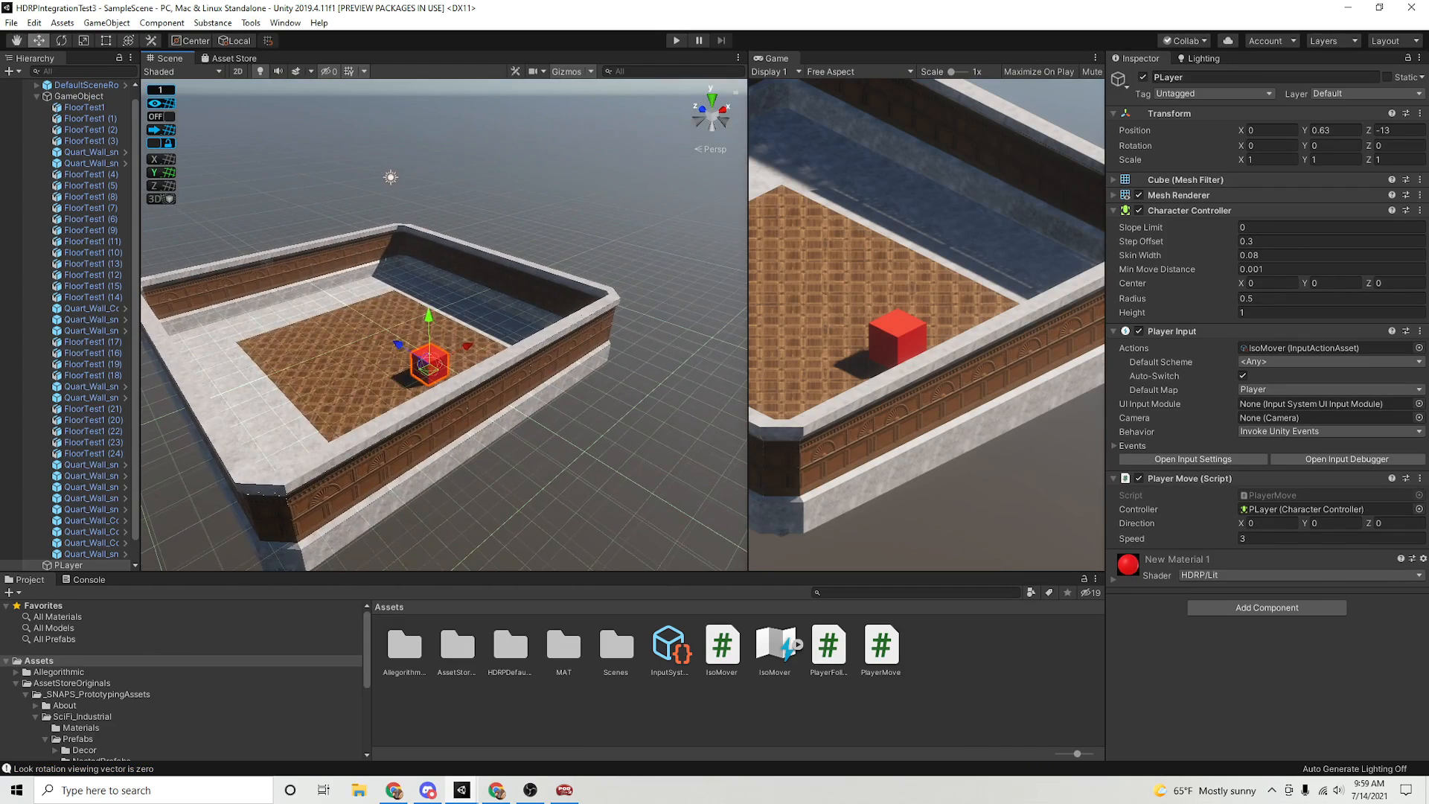
click(521, 193)
key(ctrl+p)
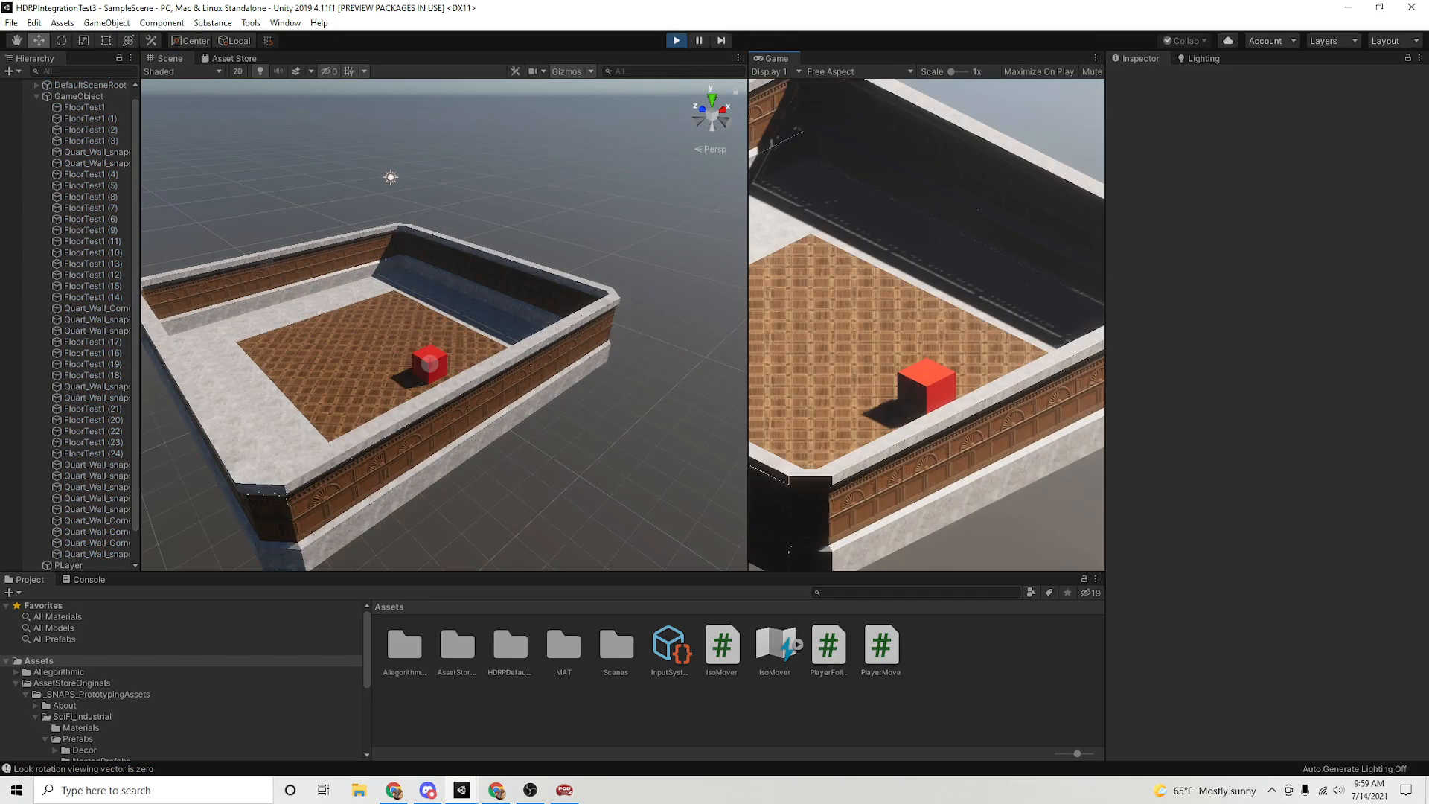
key(w)
key(a)
key(s)
key(d)
key(w)
key(a)
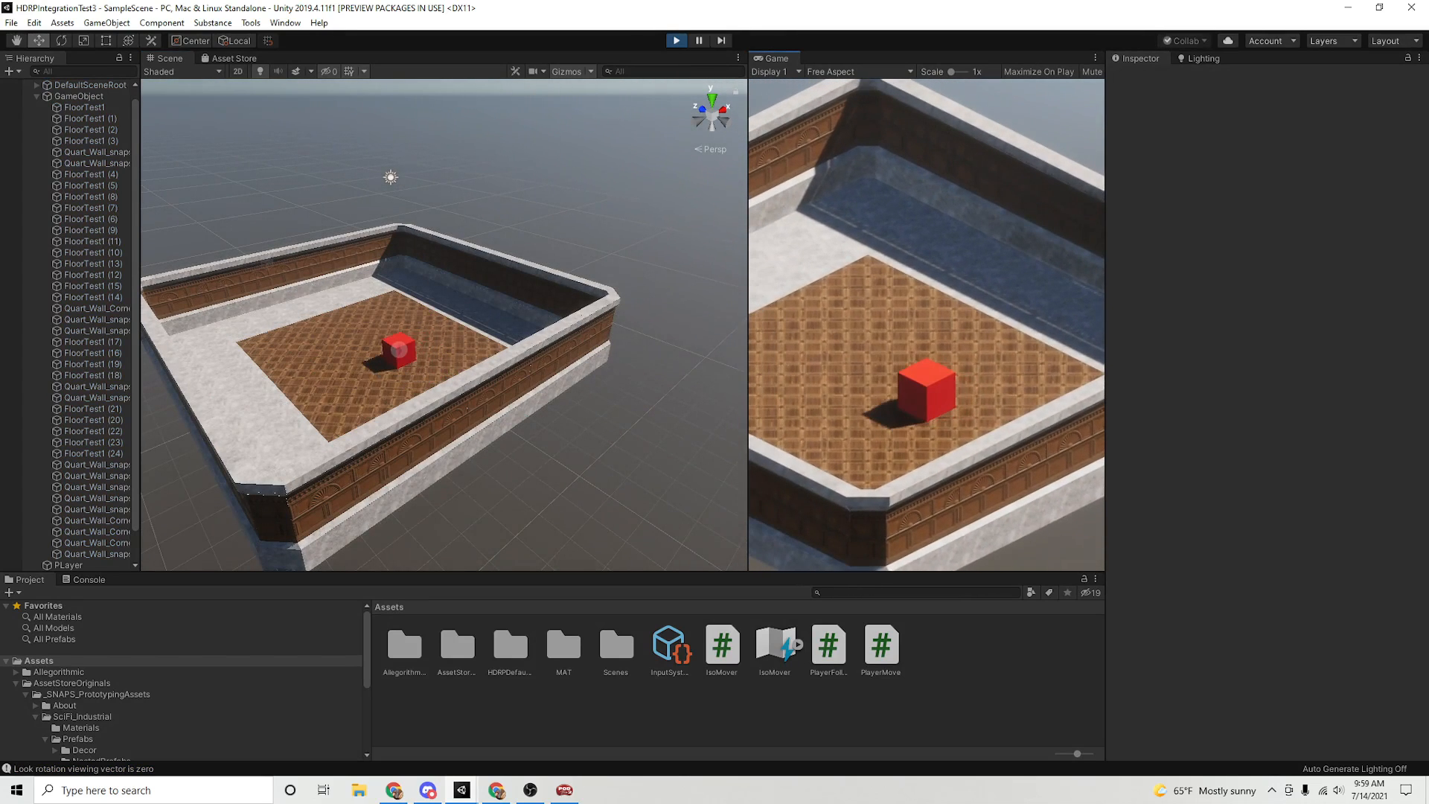
key(w)
key(d)
key(s)
key(a)
key(w)
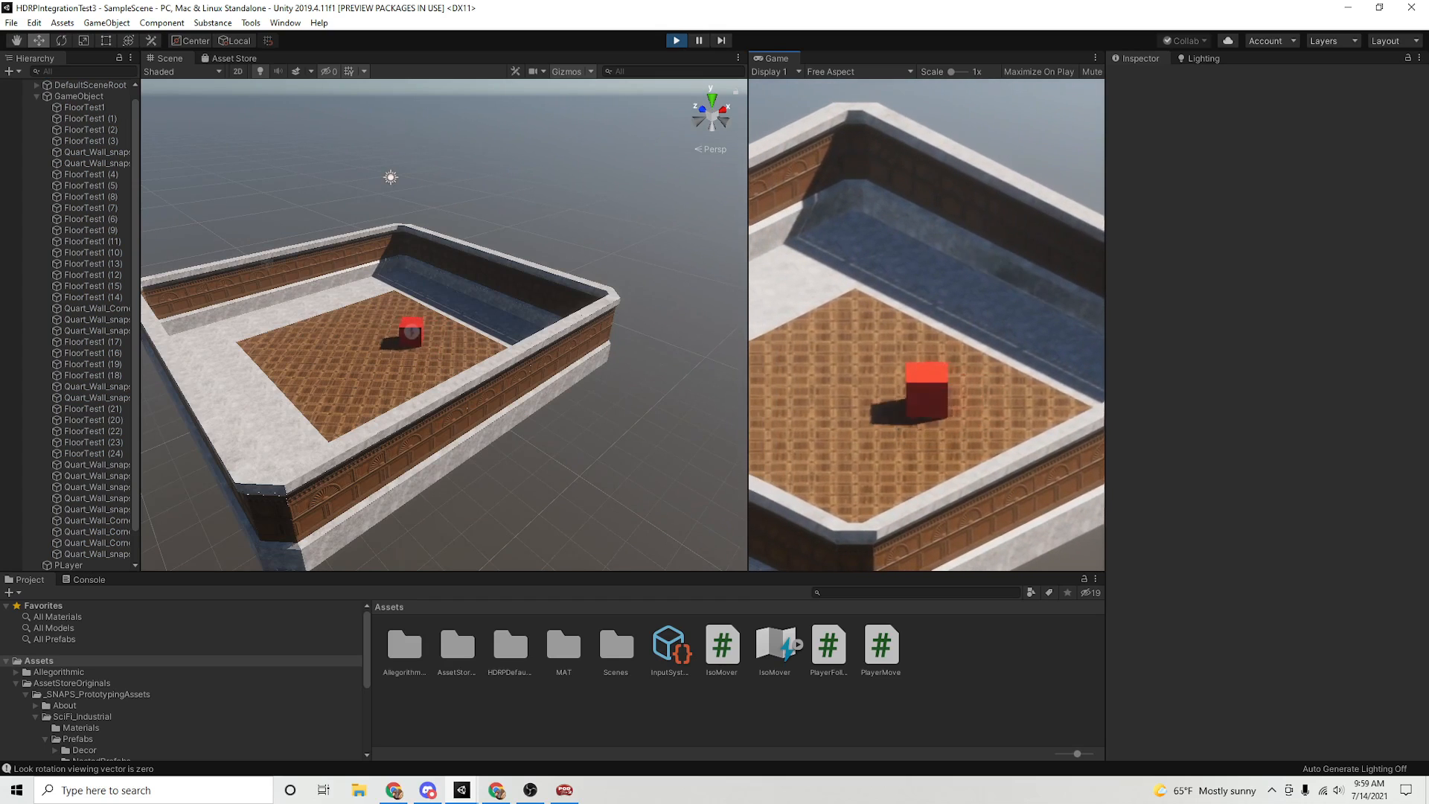
key(ctrl+p)
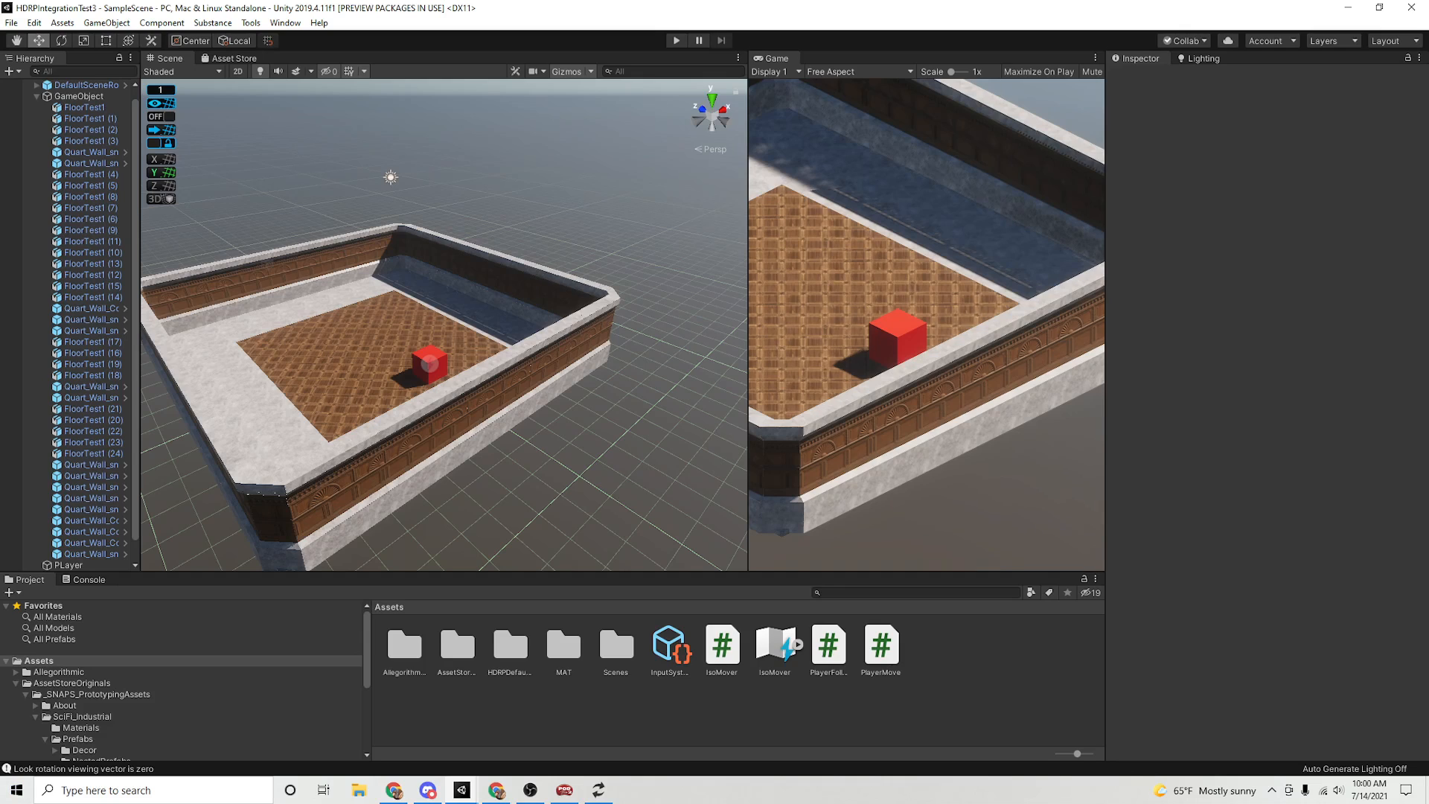
- Return to the project-middleisle project and close the Package Manager
click(462, 790)
click(534, 728)
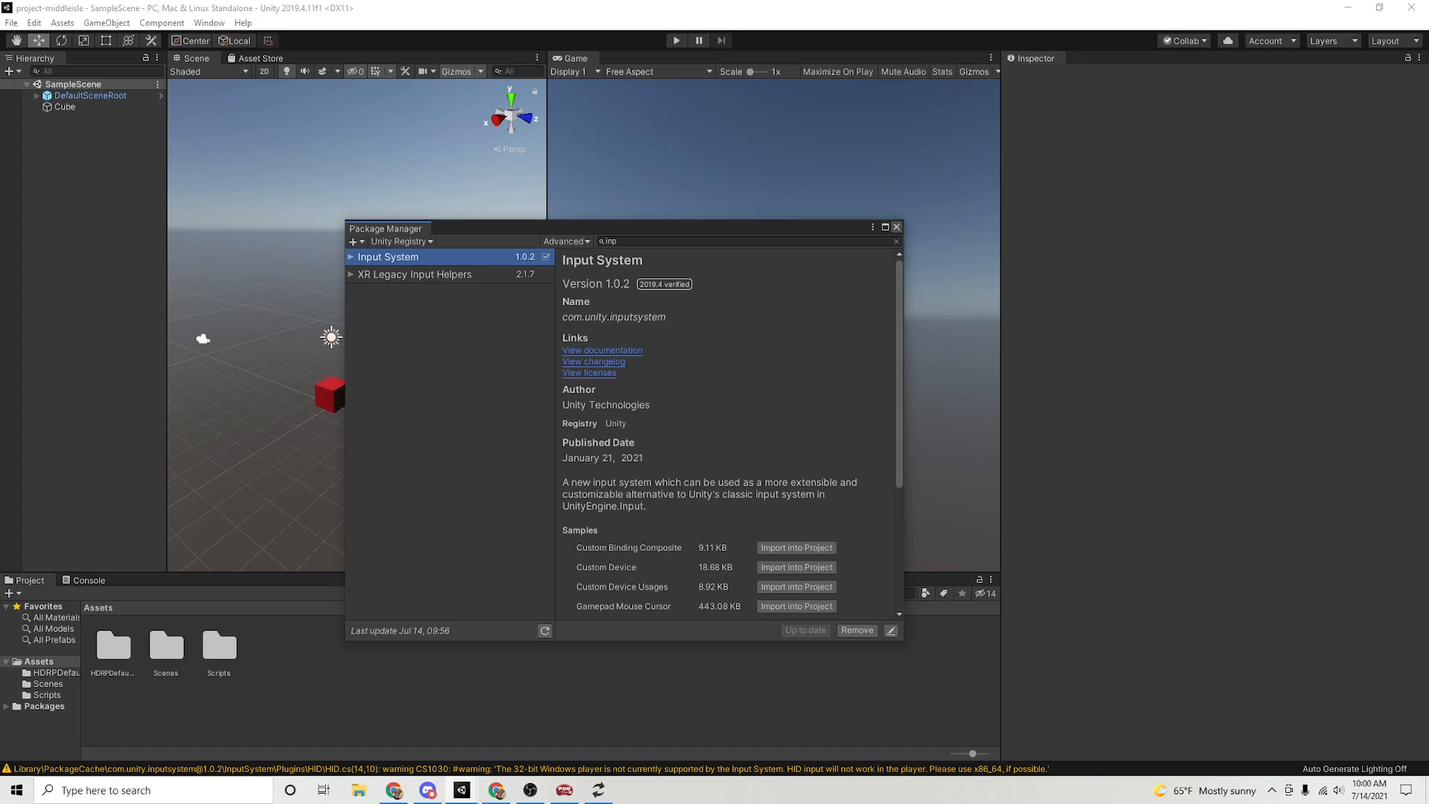
click(896, 226)
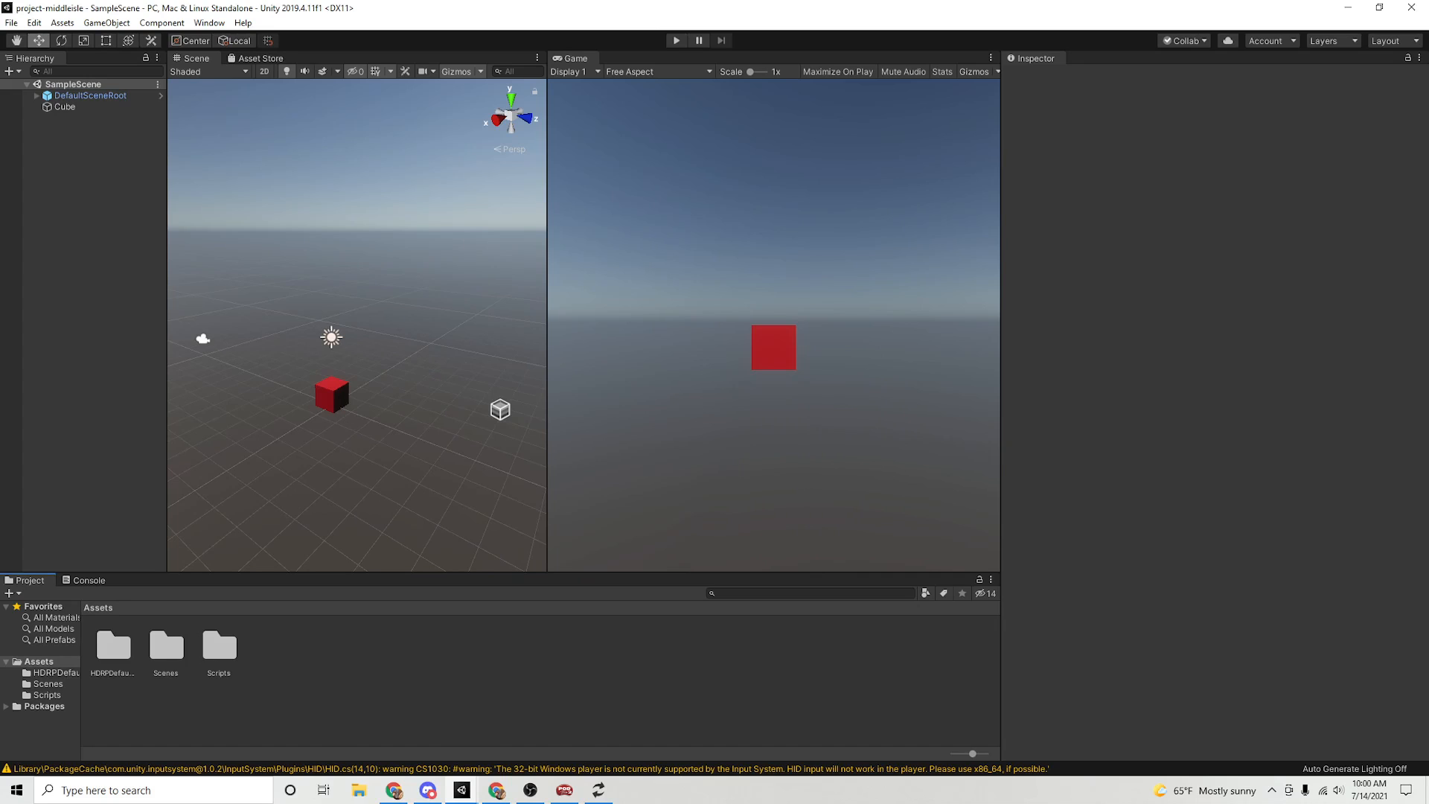
- Remove the Box Collider component from the red Cube and collapse its Mesh Renderer, Mesh Filter and Transform components
click(332, 395)
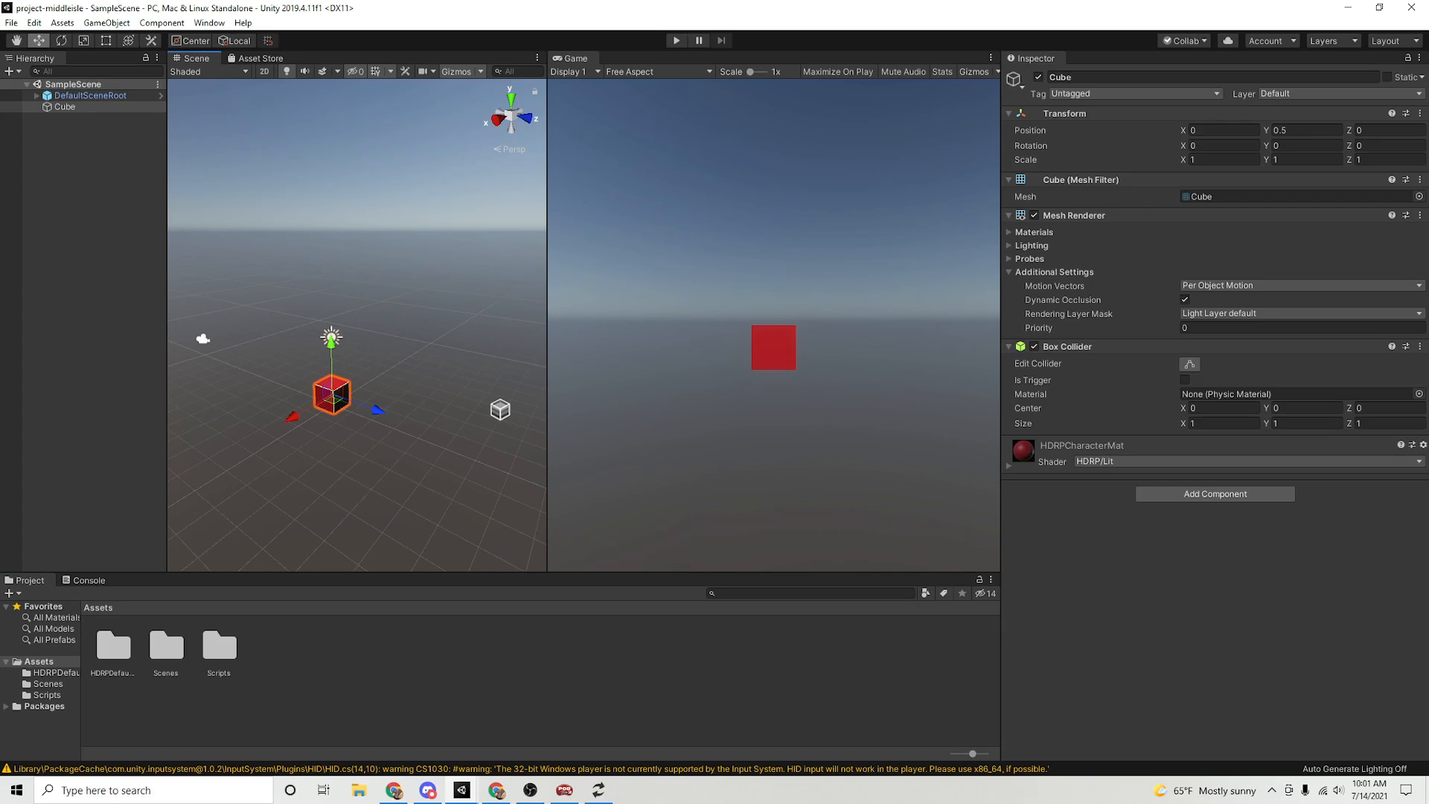
right_click(1109, 346)
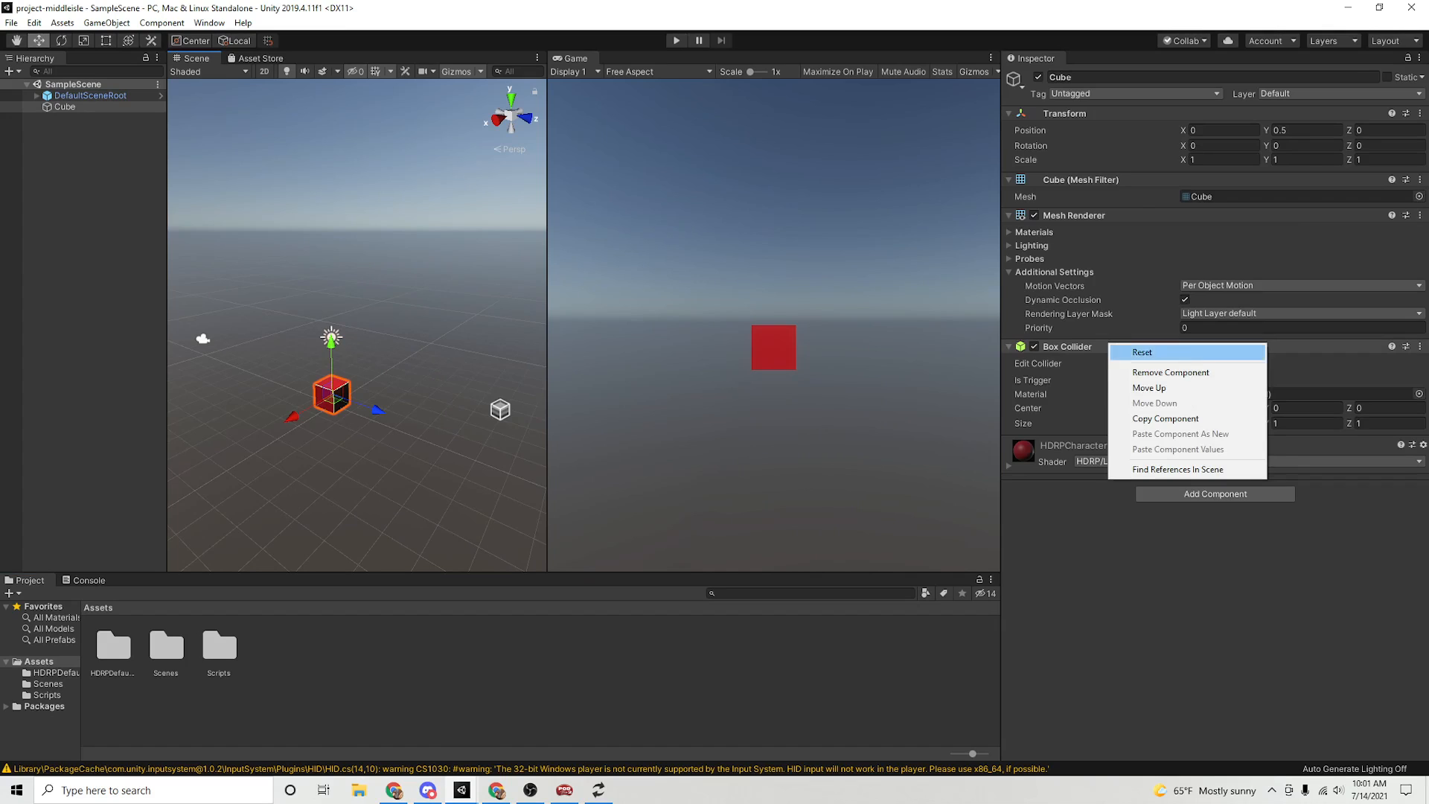
click(1171, 373)
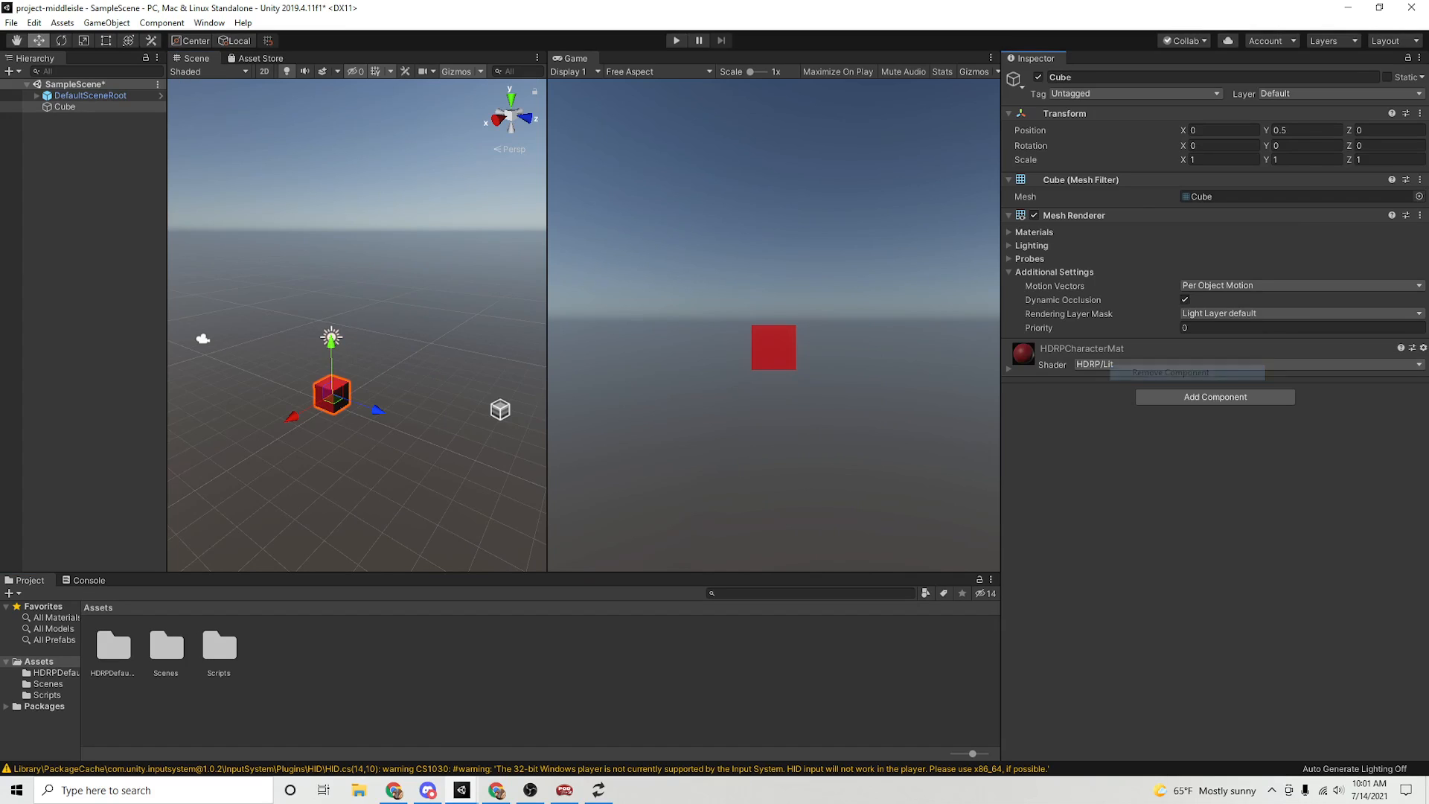
click(1074, 215)
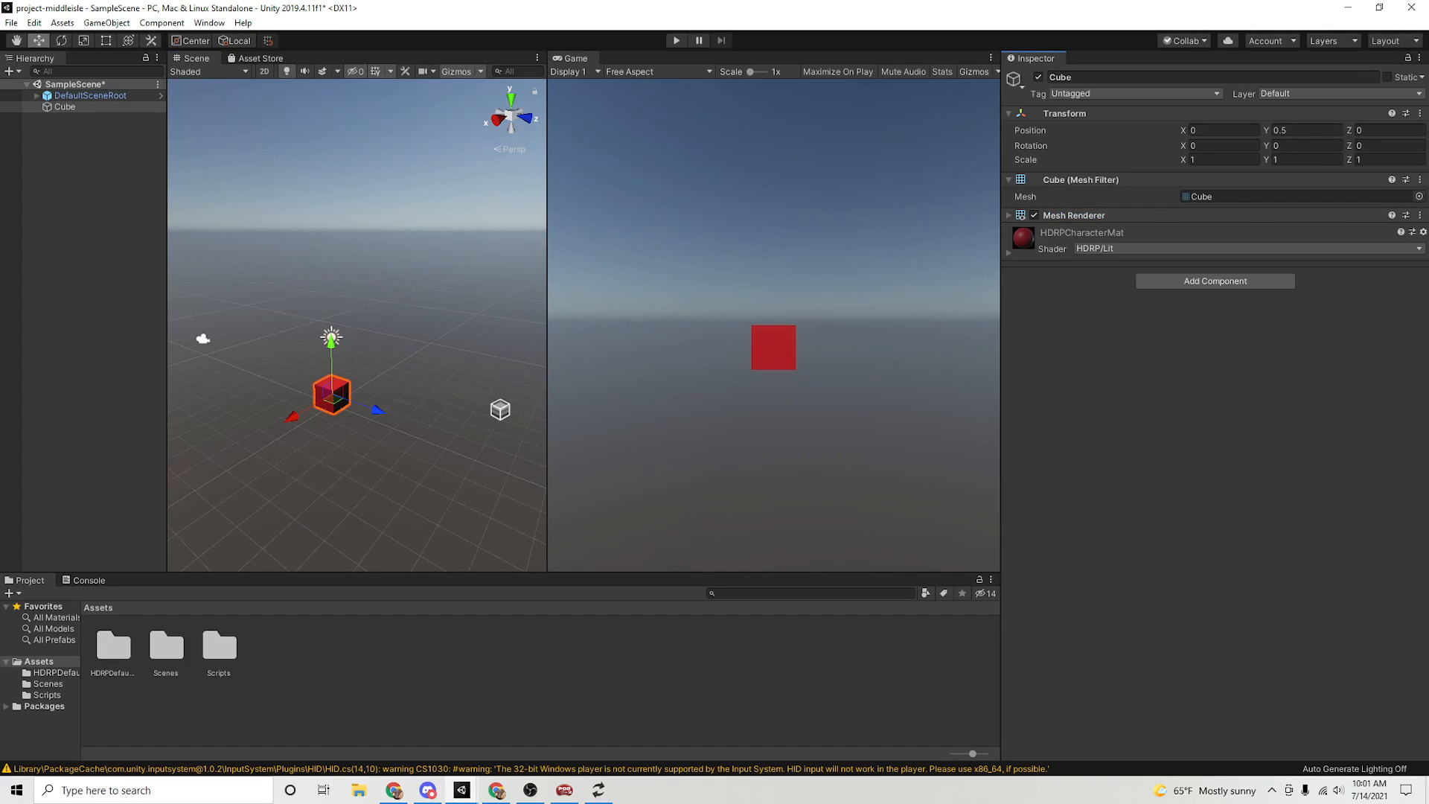
click(1081, 179)
click(1064, 114)
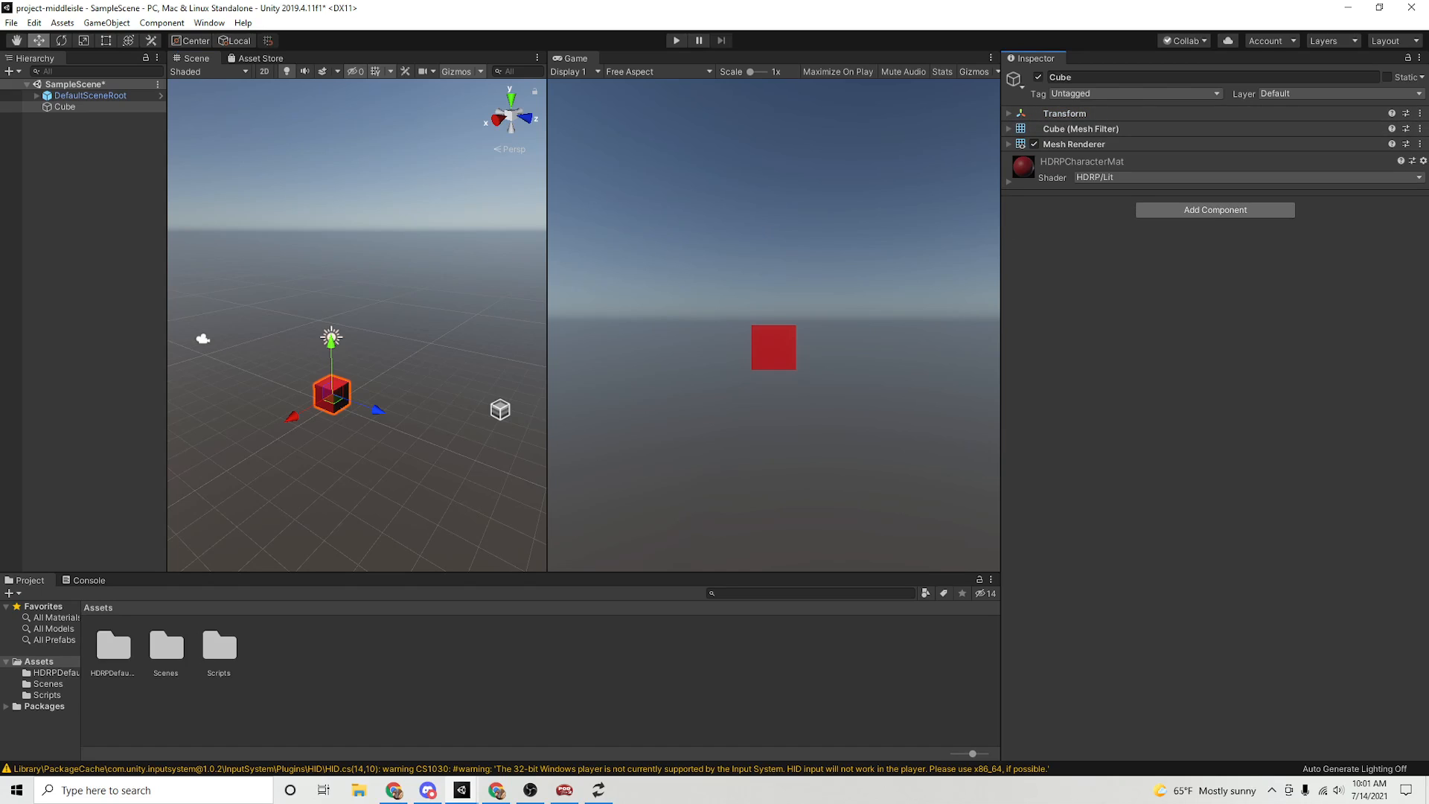
- Add a Character Controller component and a Player Input component to the Cube
click(1215, 209)
text(char)
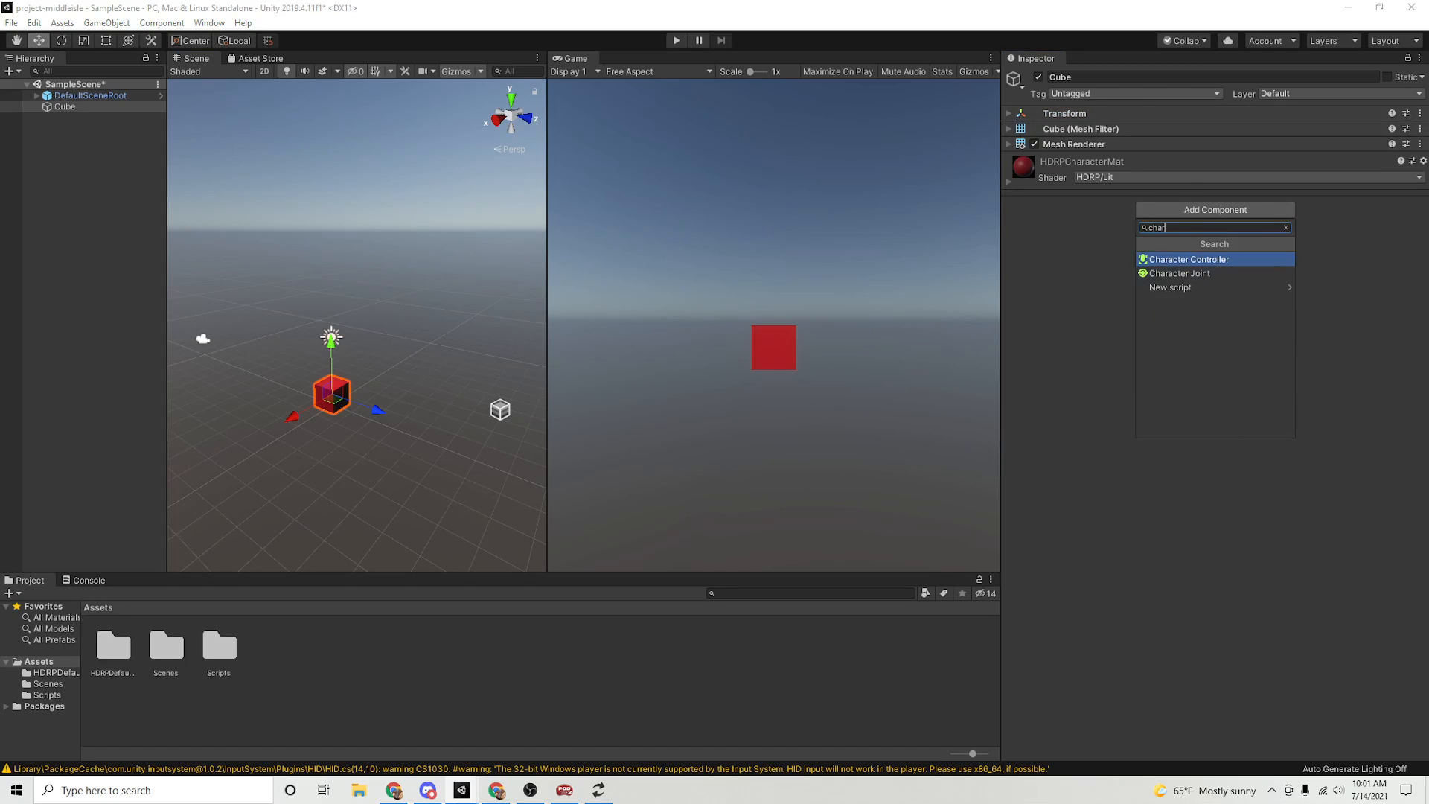
key(Return)
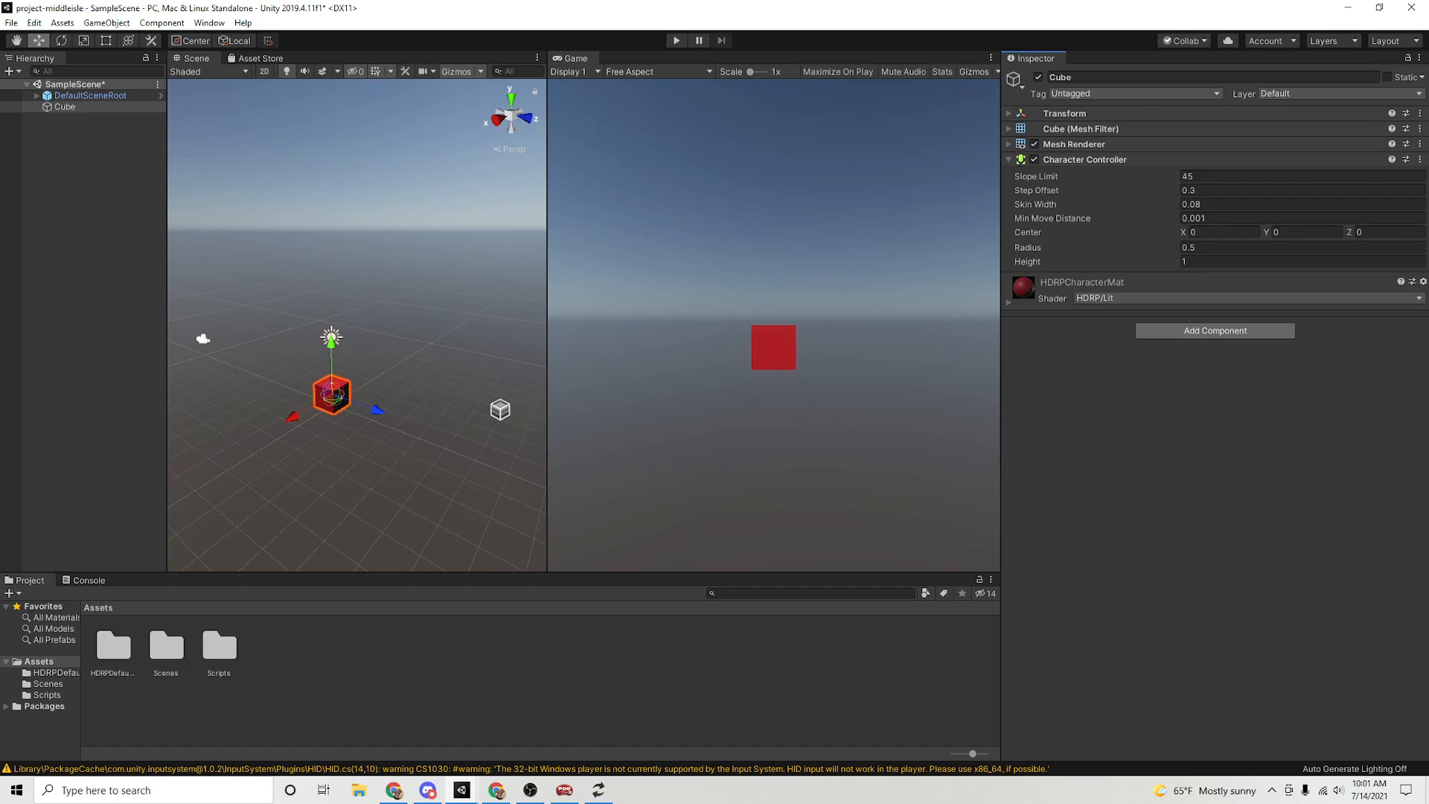
click(1215, 331)
text(play)
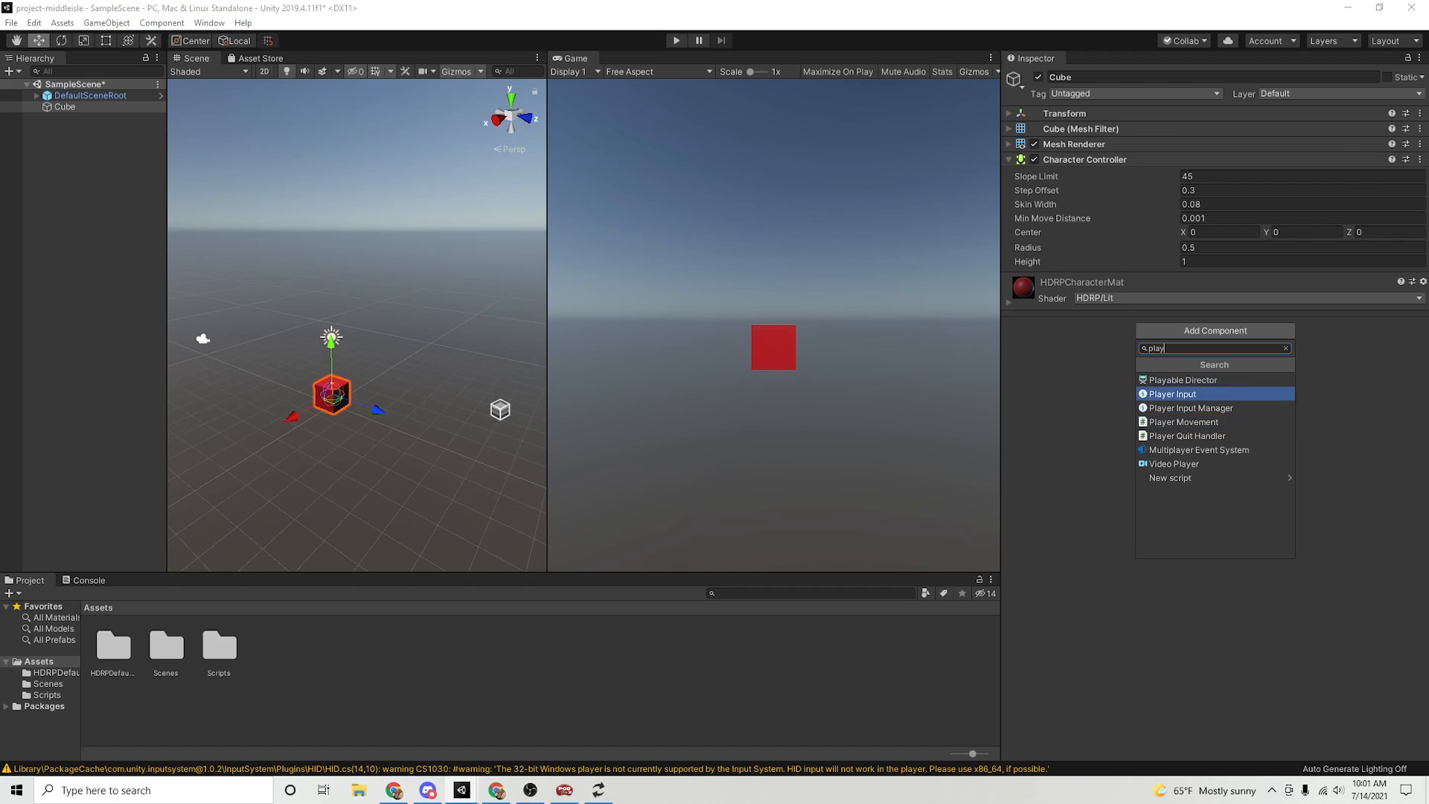
key(Return)
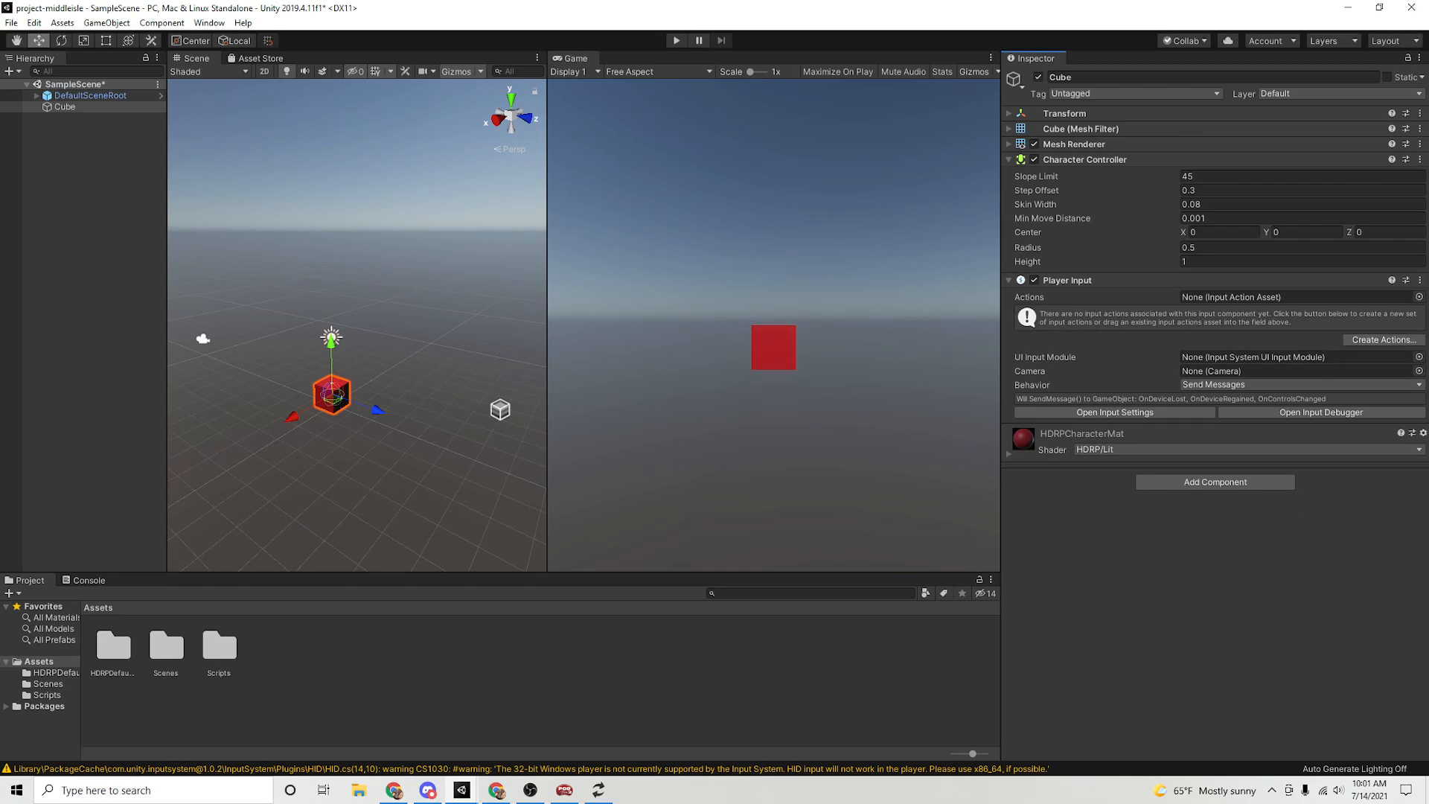
- Start creating an input actions asset from Player Input, and check the existing IsoMover asset in the HDRPIntegrationTest3 project
click(1381, 340)
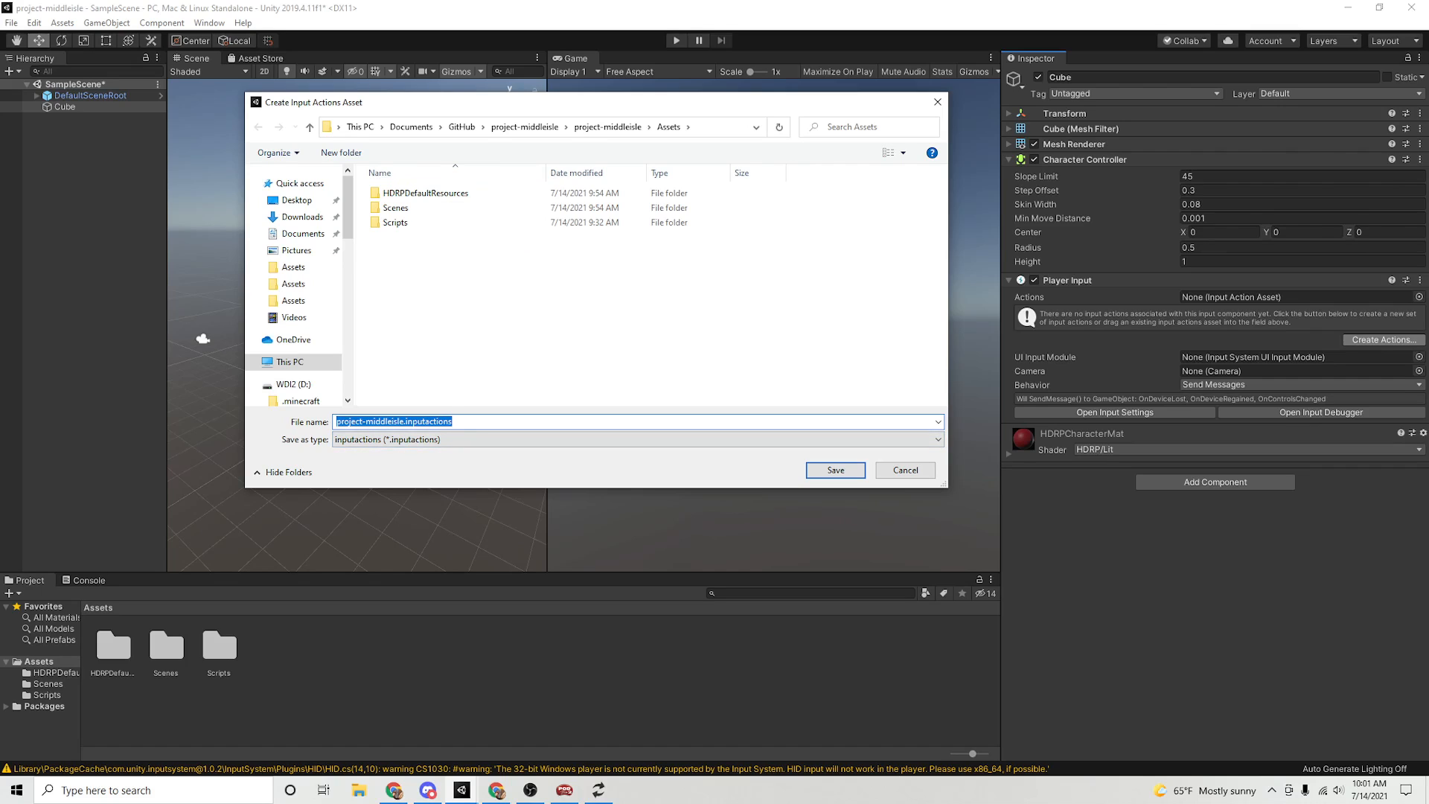
click(461, 790)
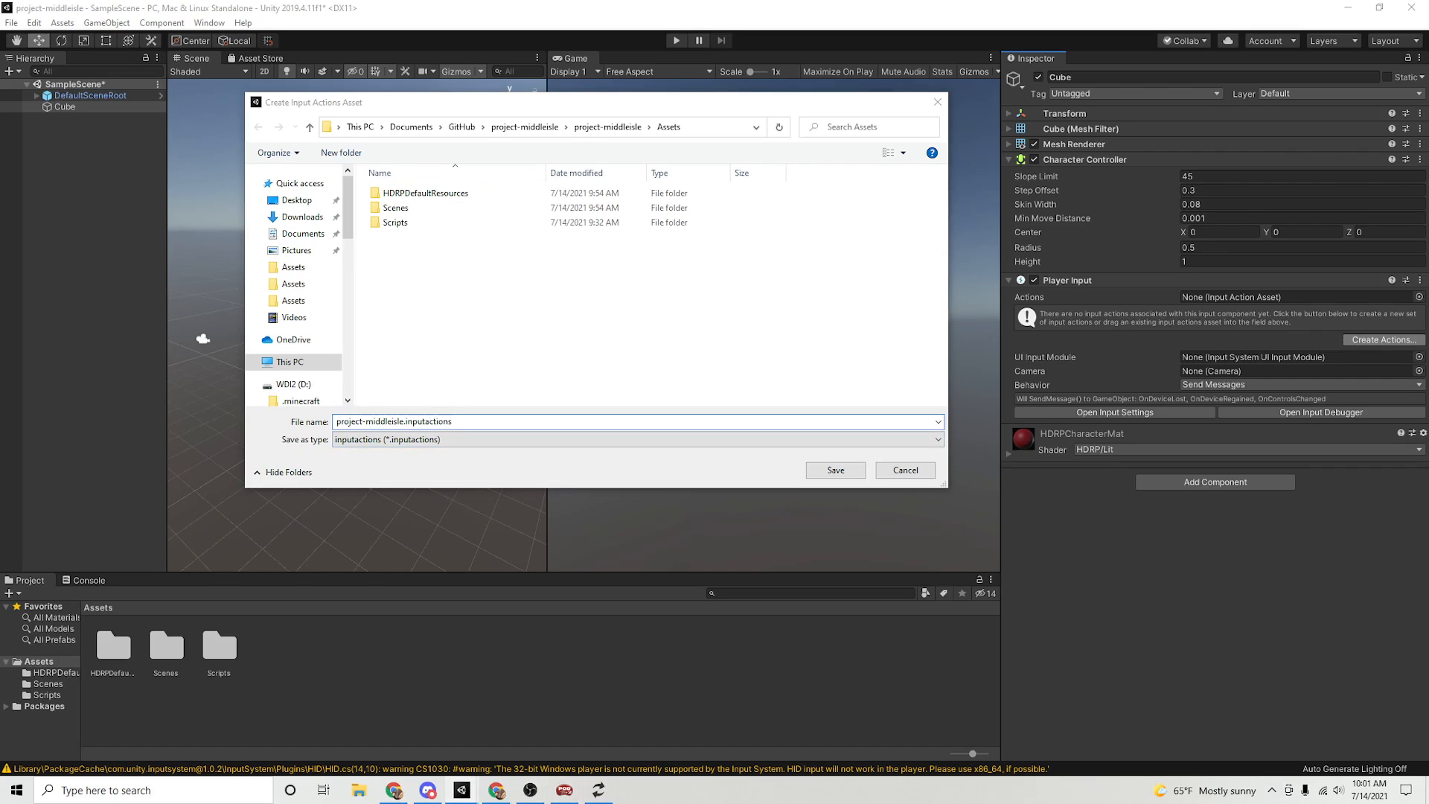
click(386, 726)
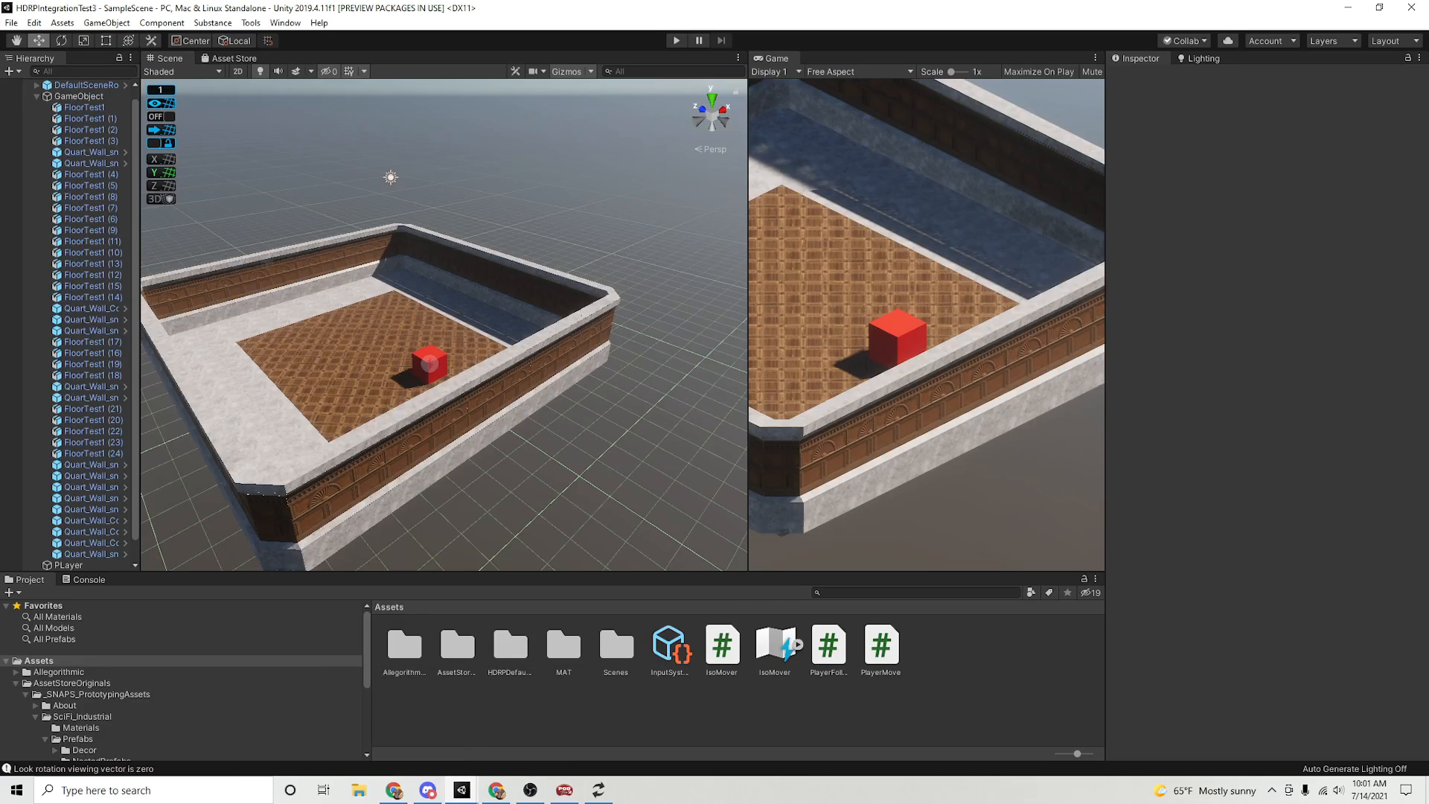
click(774, 646)
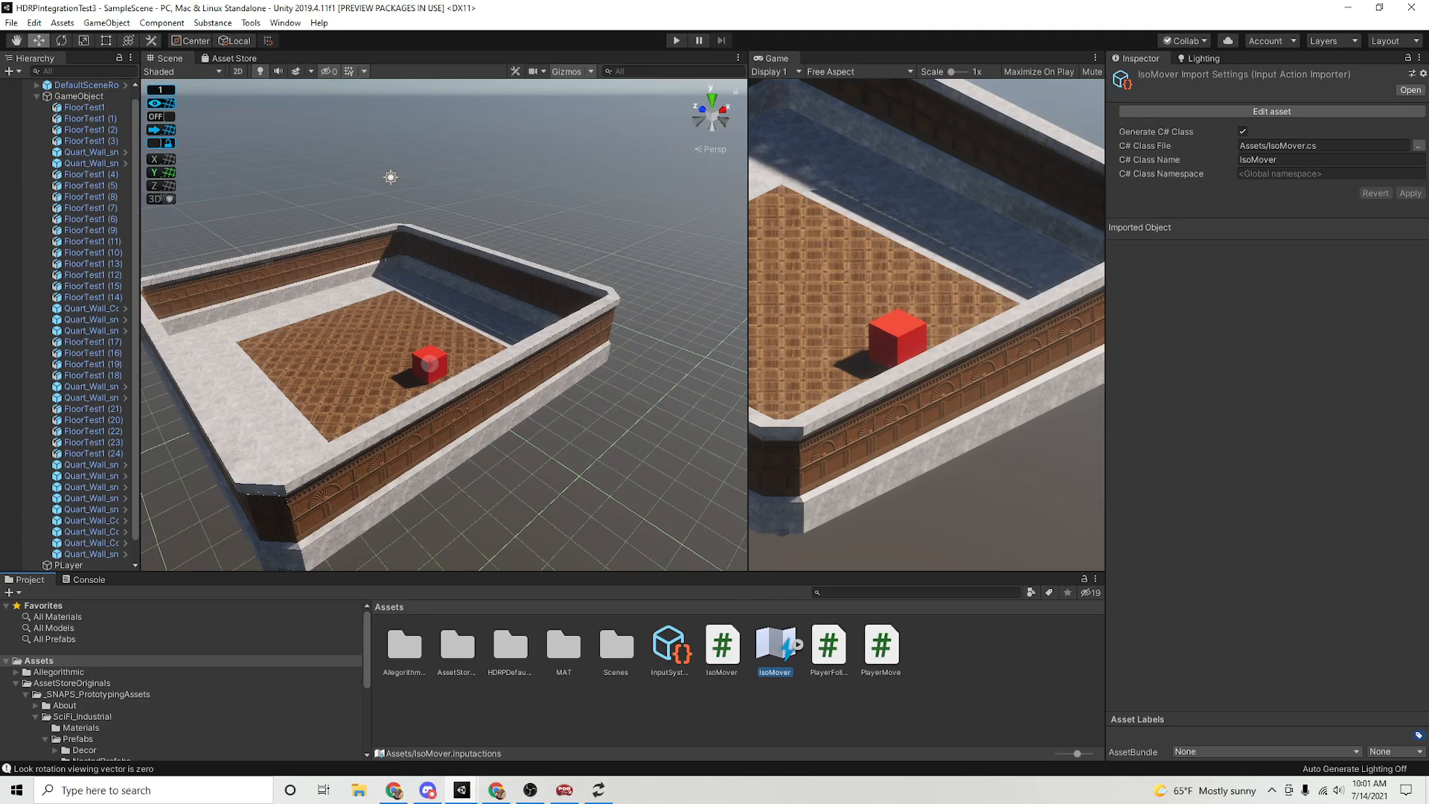
click(789, 711)
mouse_move(462, 790)
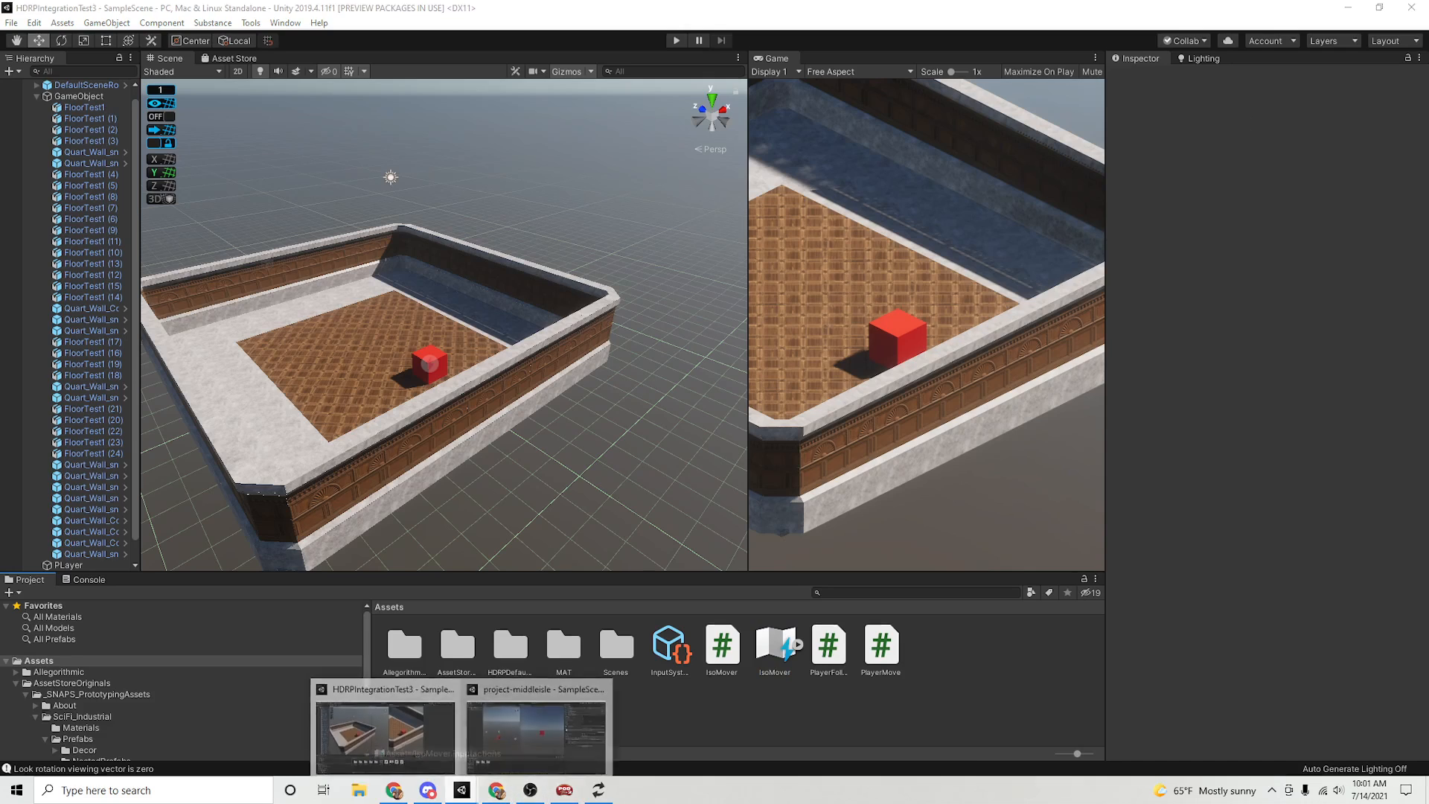
click(540, 718)
- Save the new input actions asset in the project's Assets folder as IsoMover.inputactions
drag(404, 422, 335, 422)
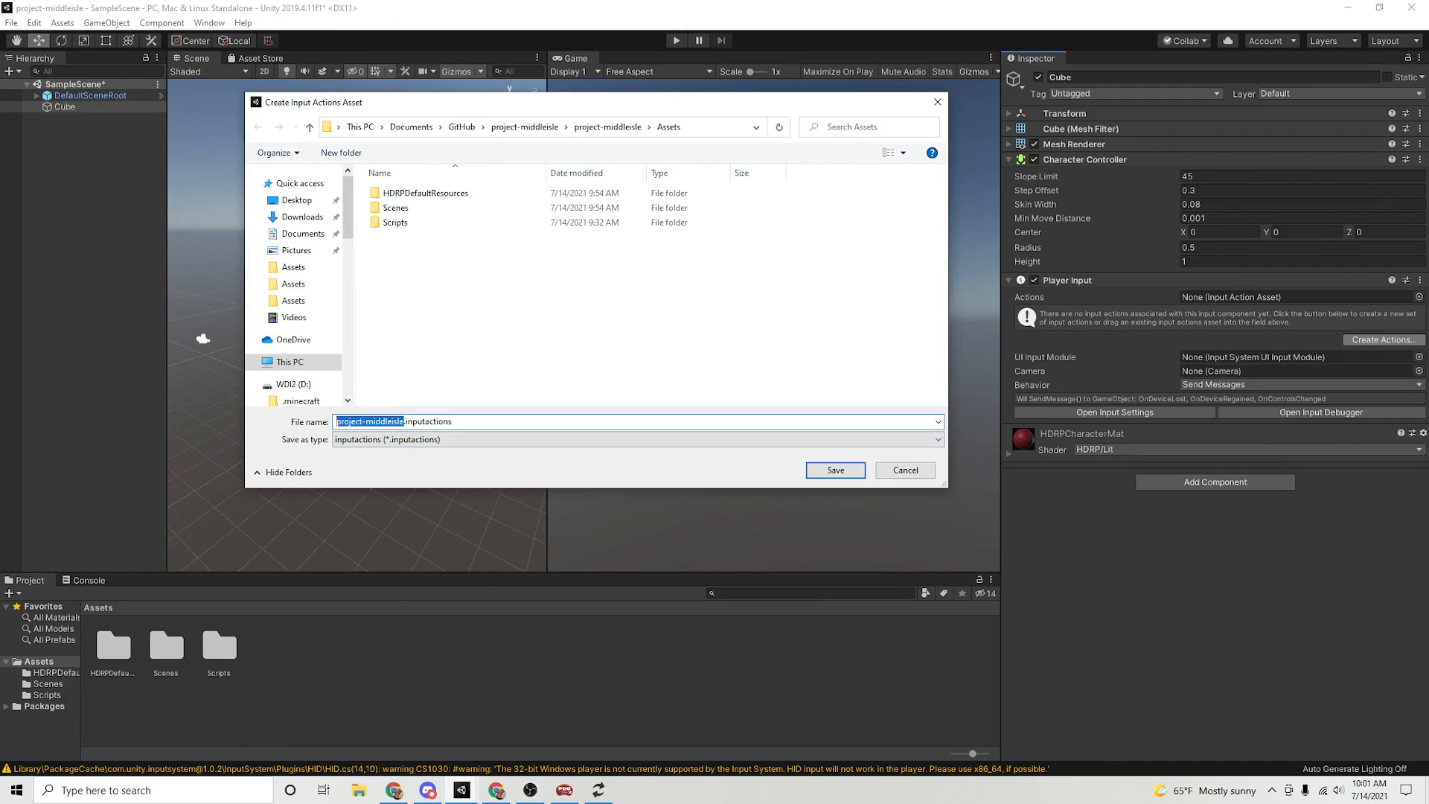
text(isomover)
click(461, 789)
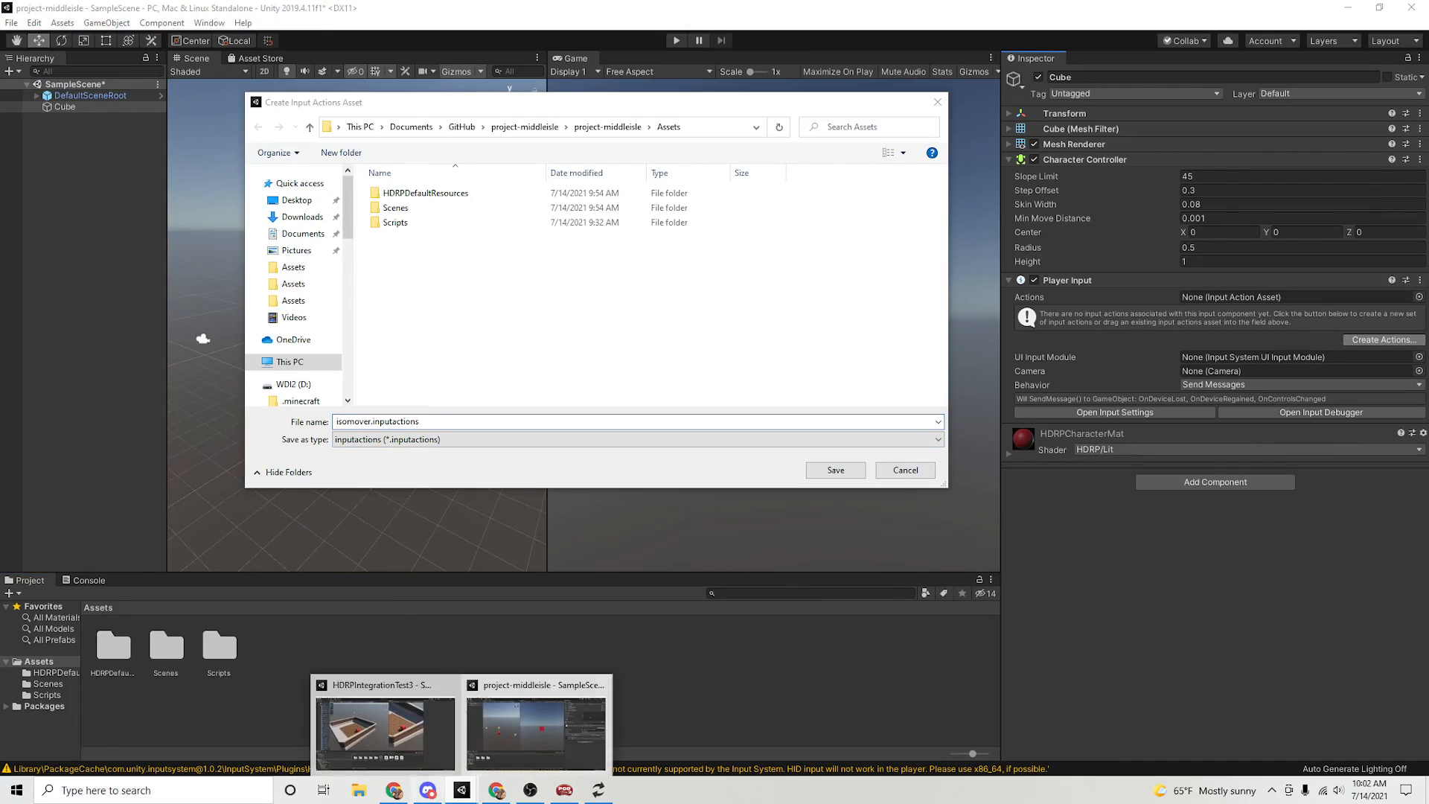
mouse_move(385, 733)
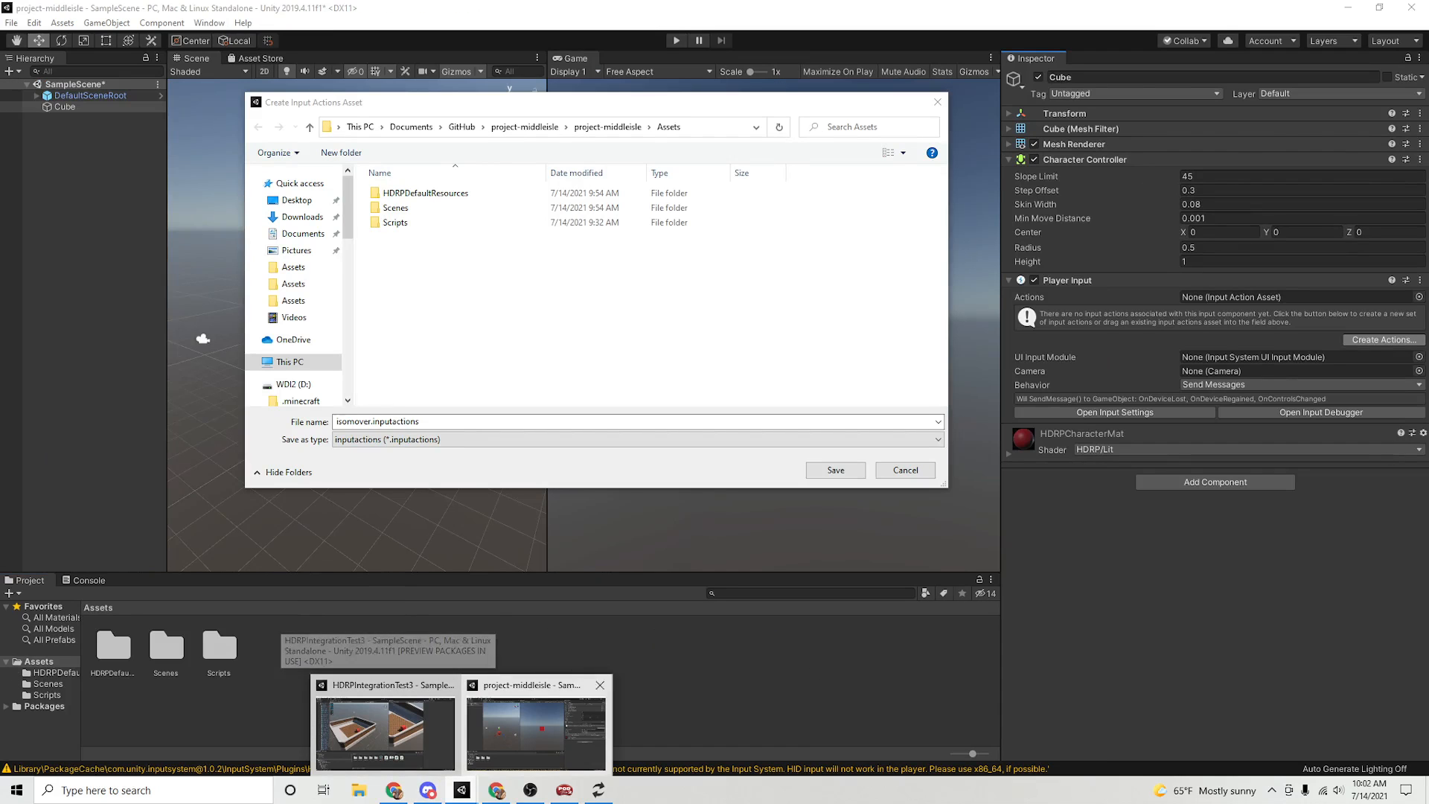
click(338, 422)
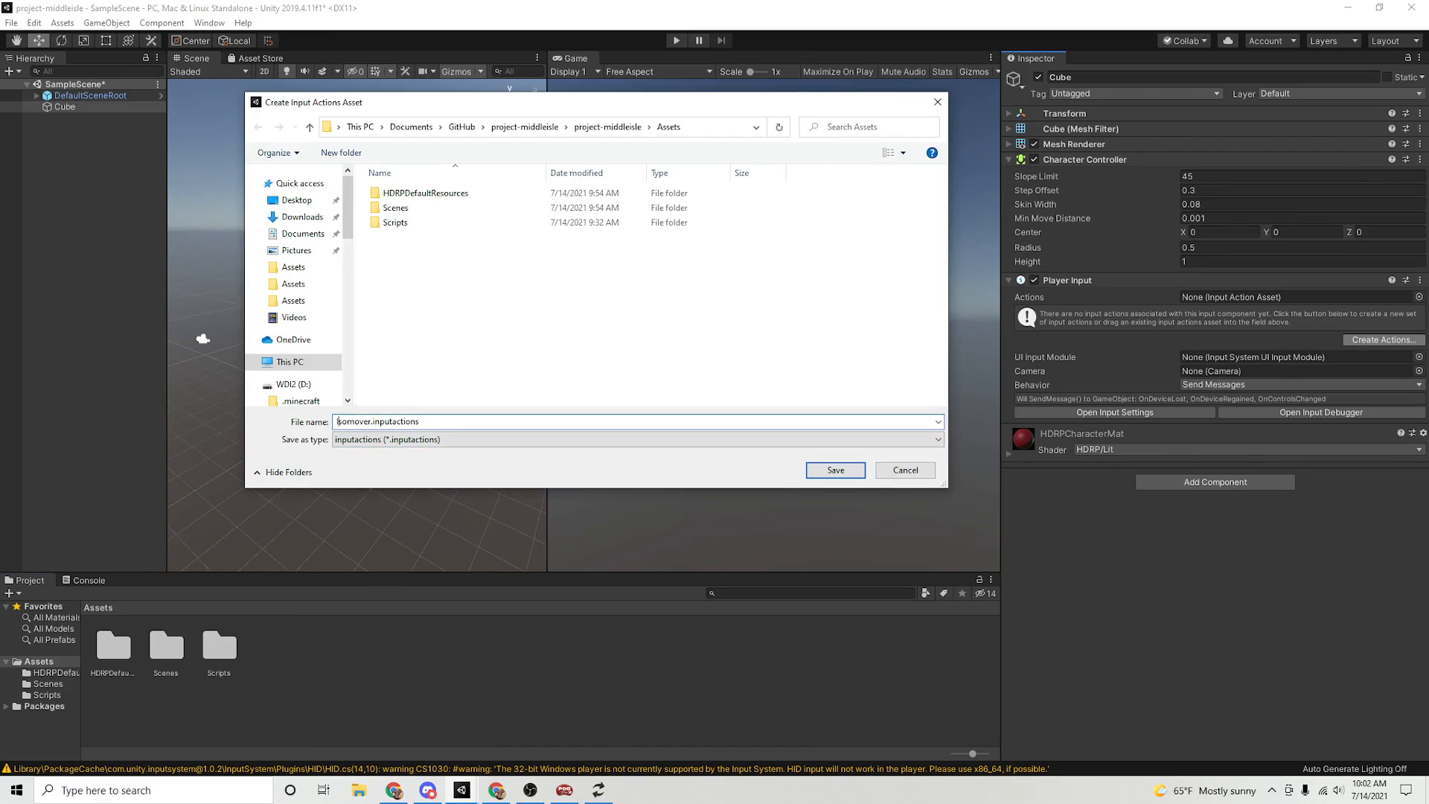
drag(346, 422, 355, 422)
text(M)
drag(631, 95, 673, 111)
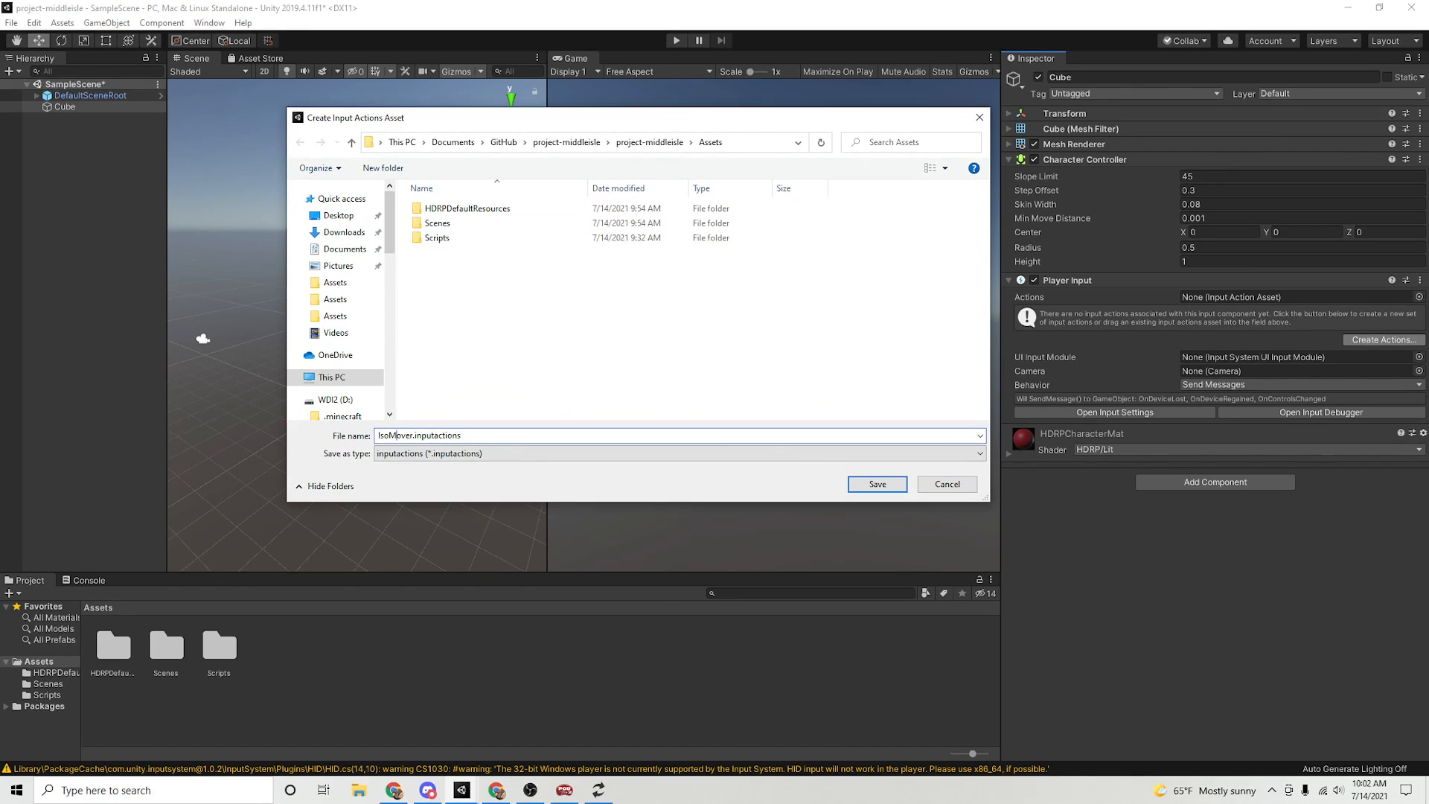
key(Return)
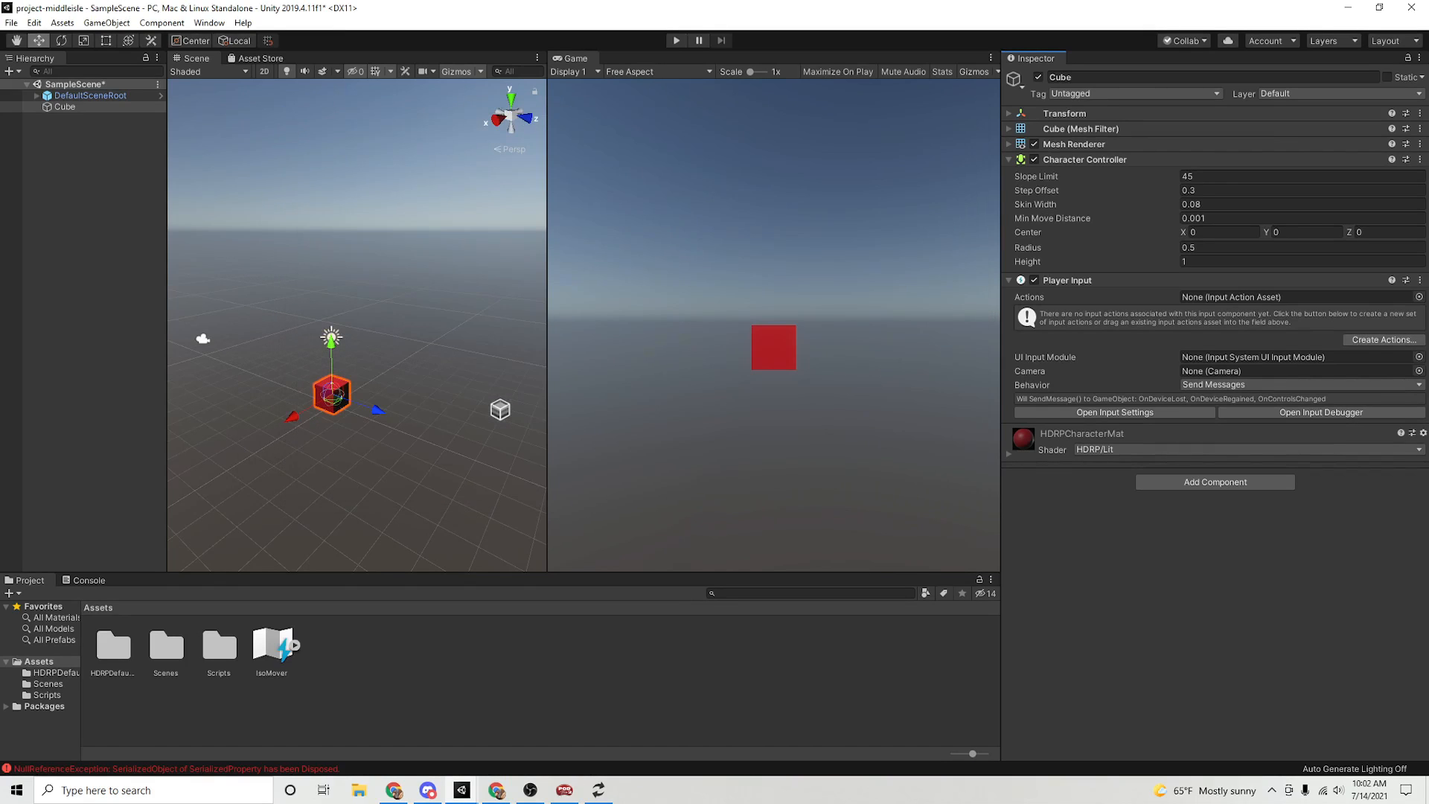
click(417, 685)
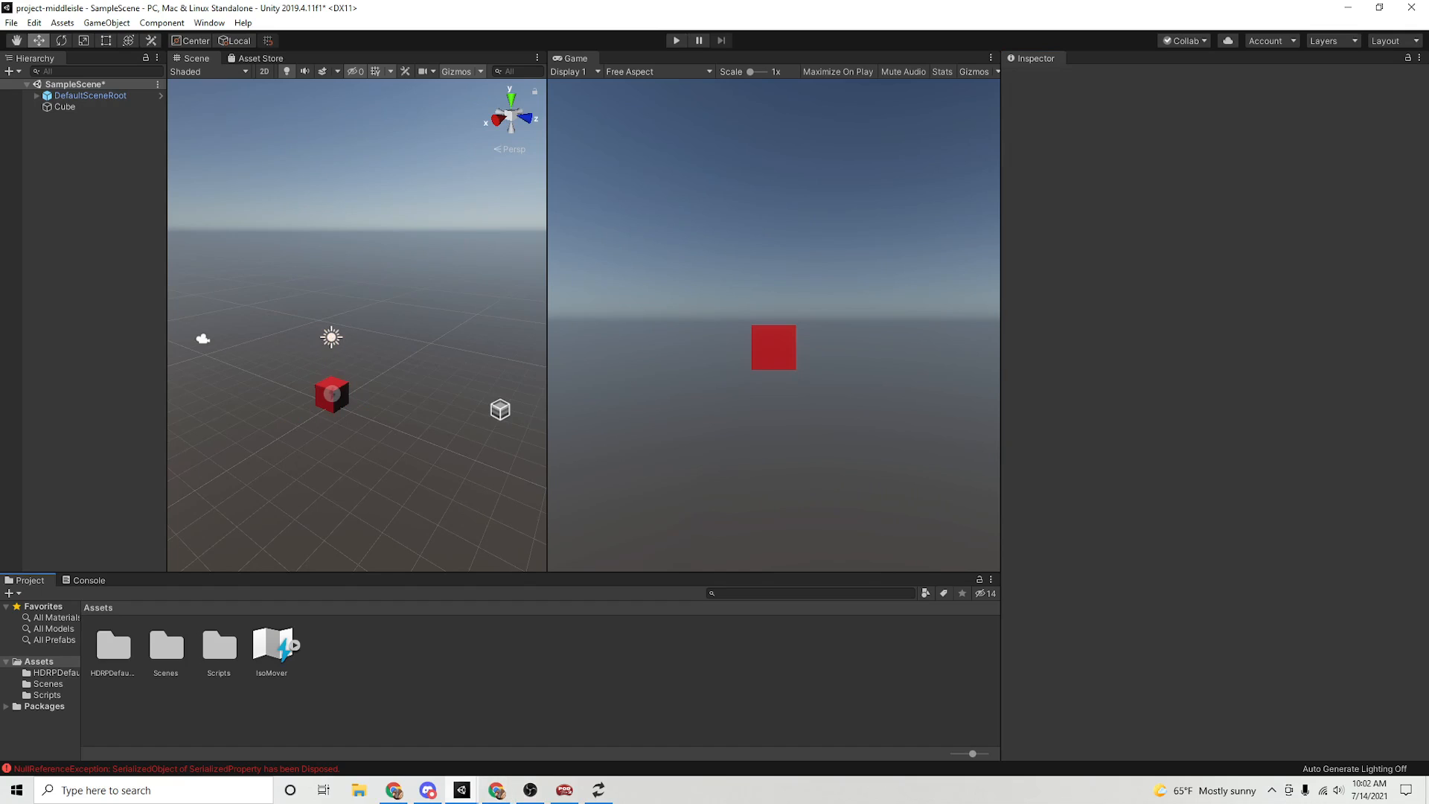
- Enable Generate C# Class for the IsoMover input actions asset, with Assets/IsoMover.cs as the class file
click(461, 789)
click(536, 729)
click(272, 646)
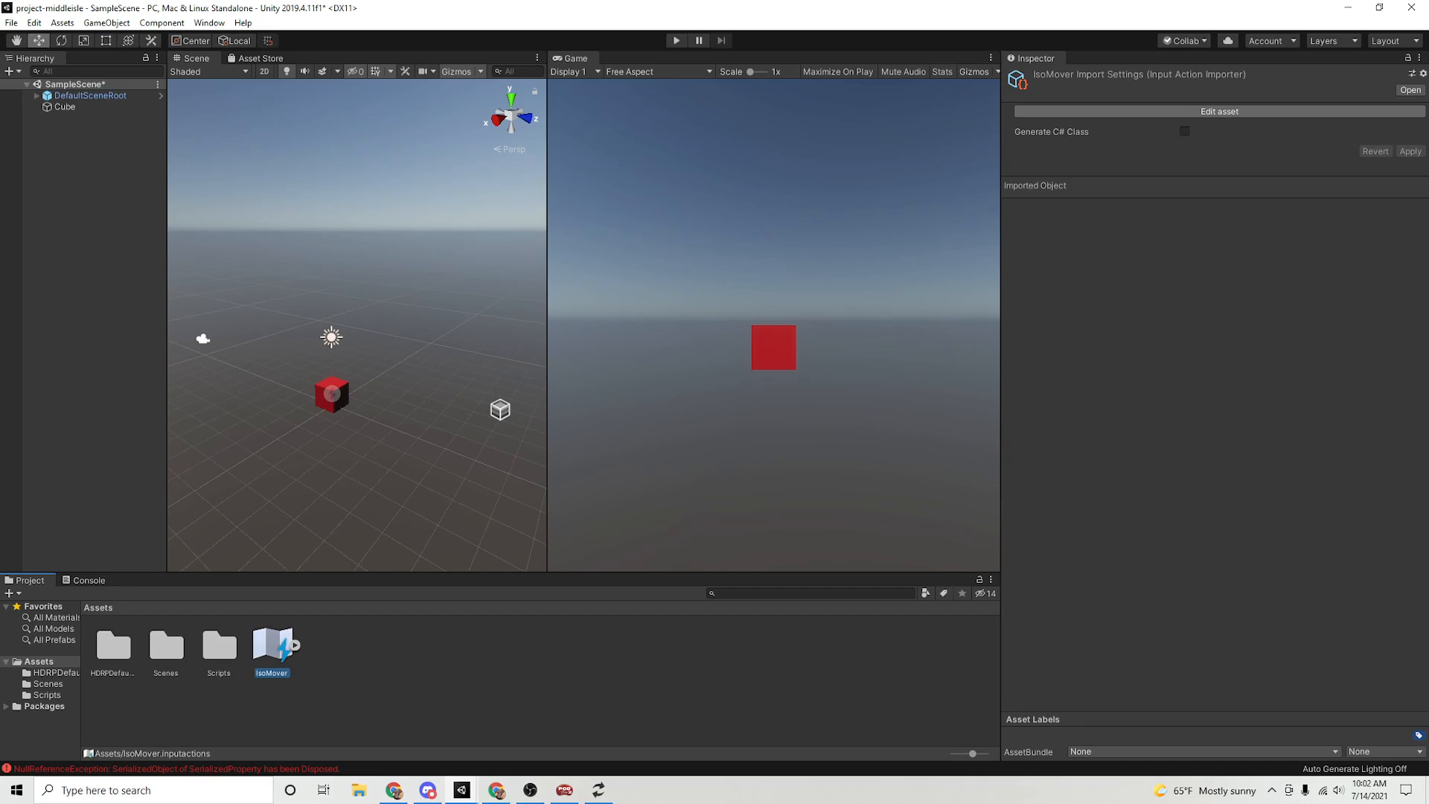
click(1184, 132)
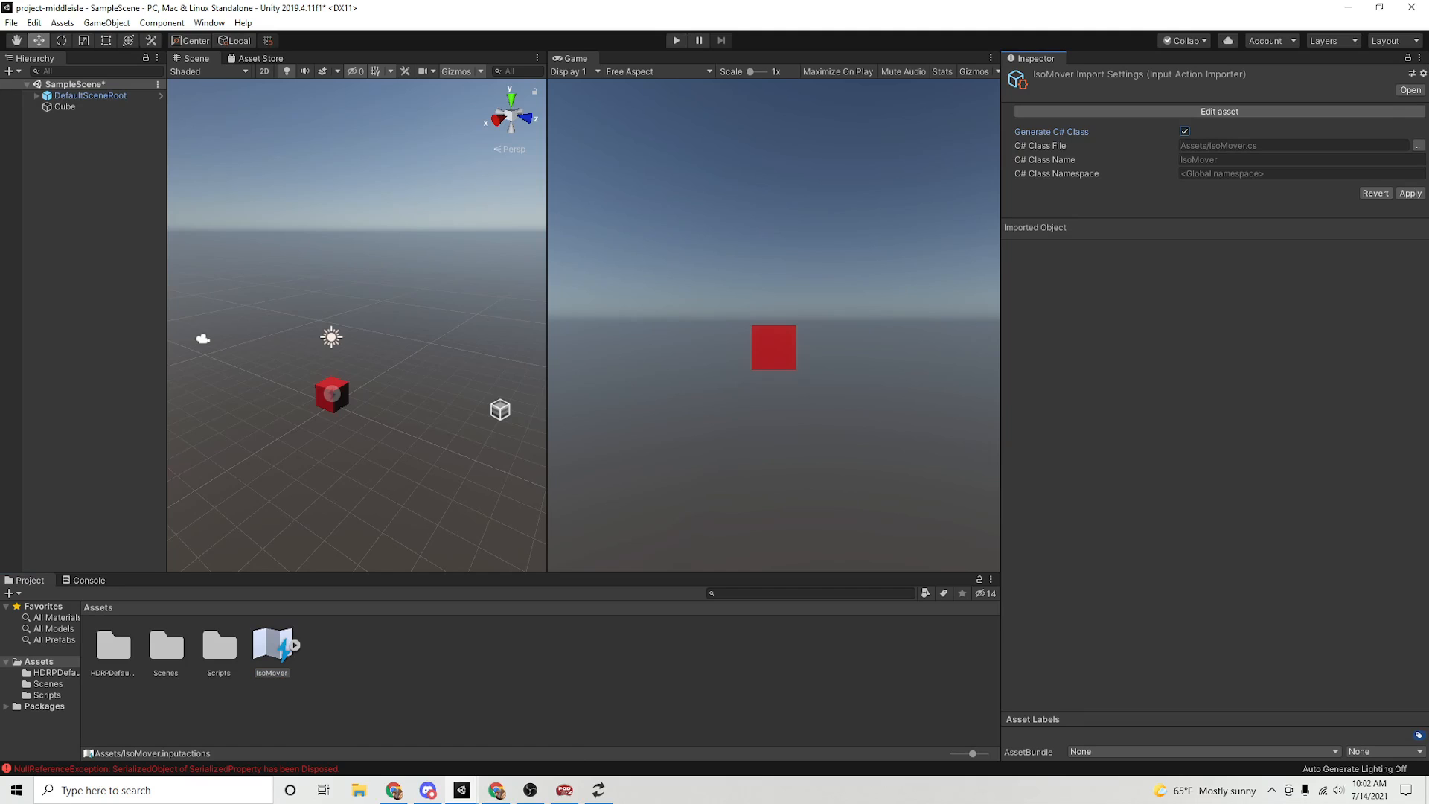
click(1419, 145)
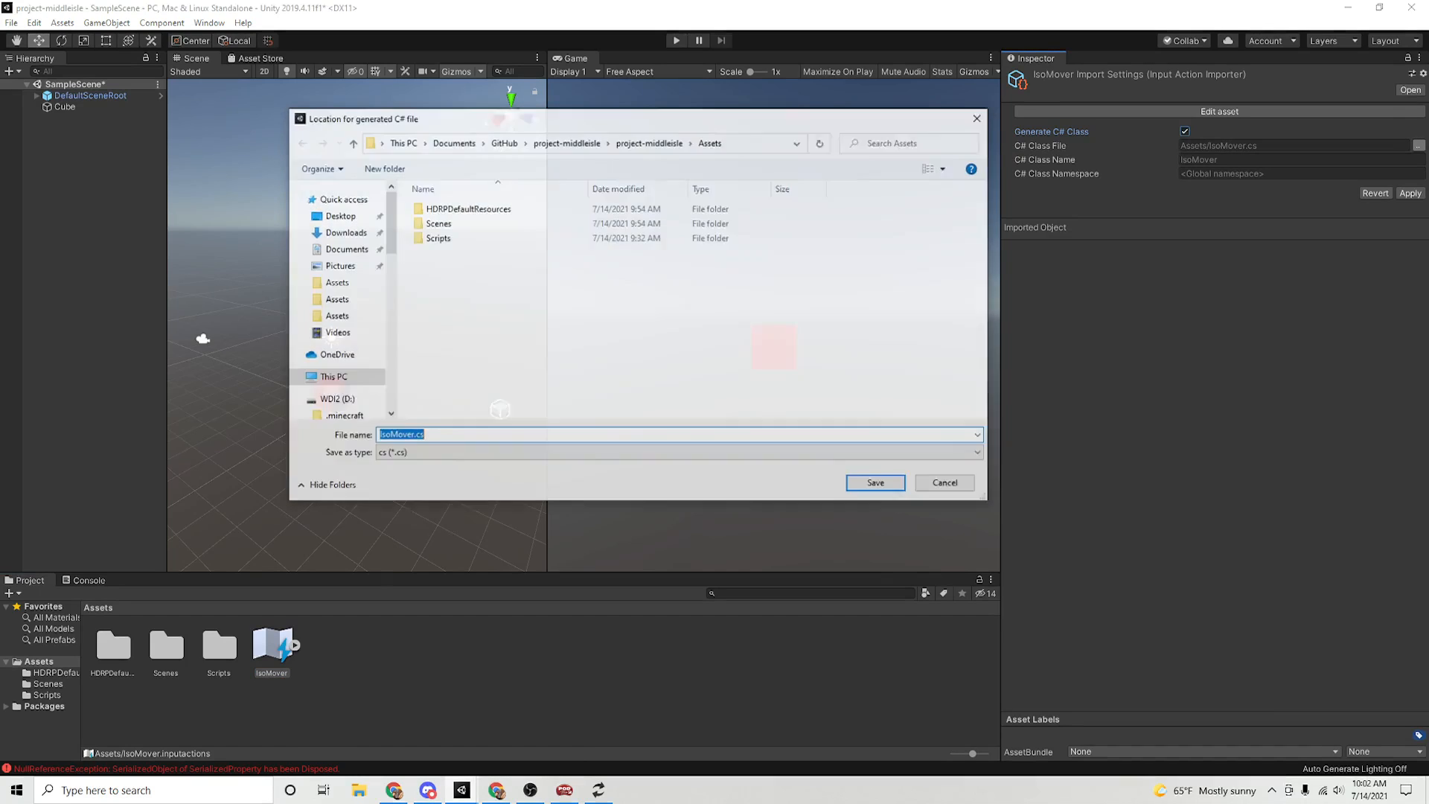
key(Return)
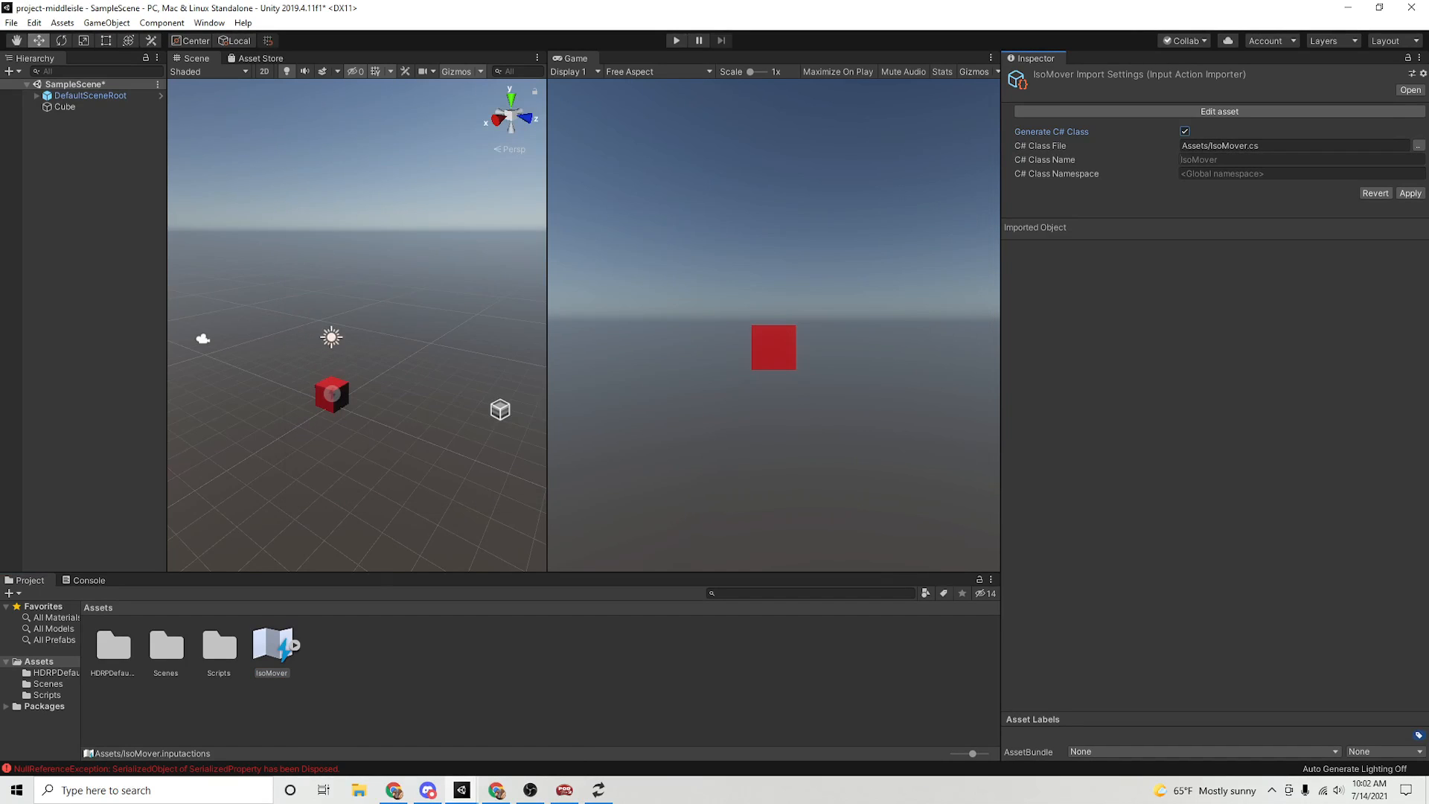
- Set the C# class name to IsoMover and apply the asset's import settings
click(1221, 160)
text(IsoMober)
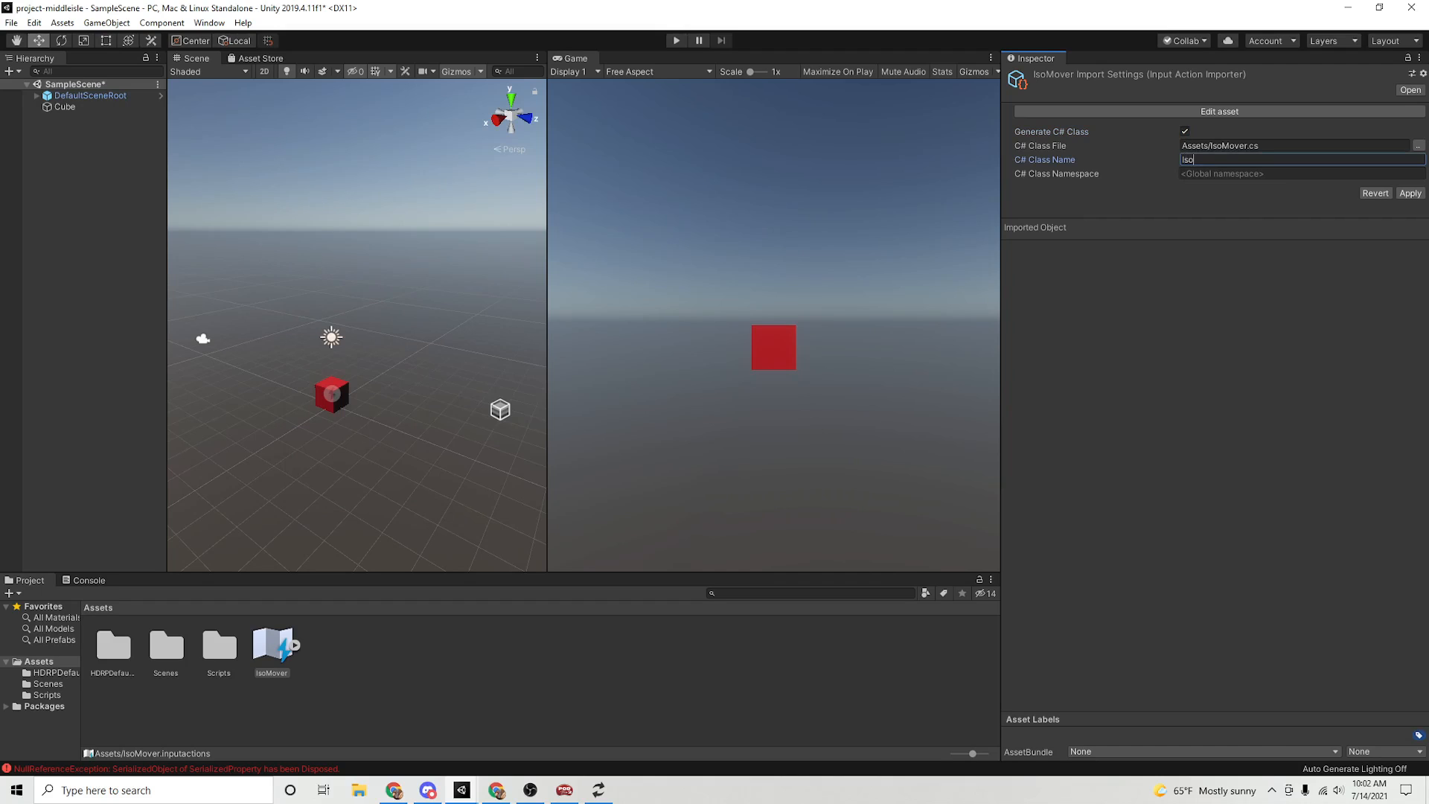
key(BackSpace)
key(BackSpace)
text(ver)
click(1410, 193)
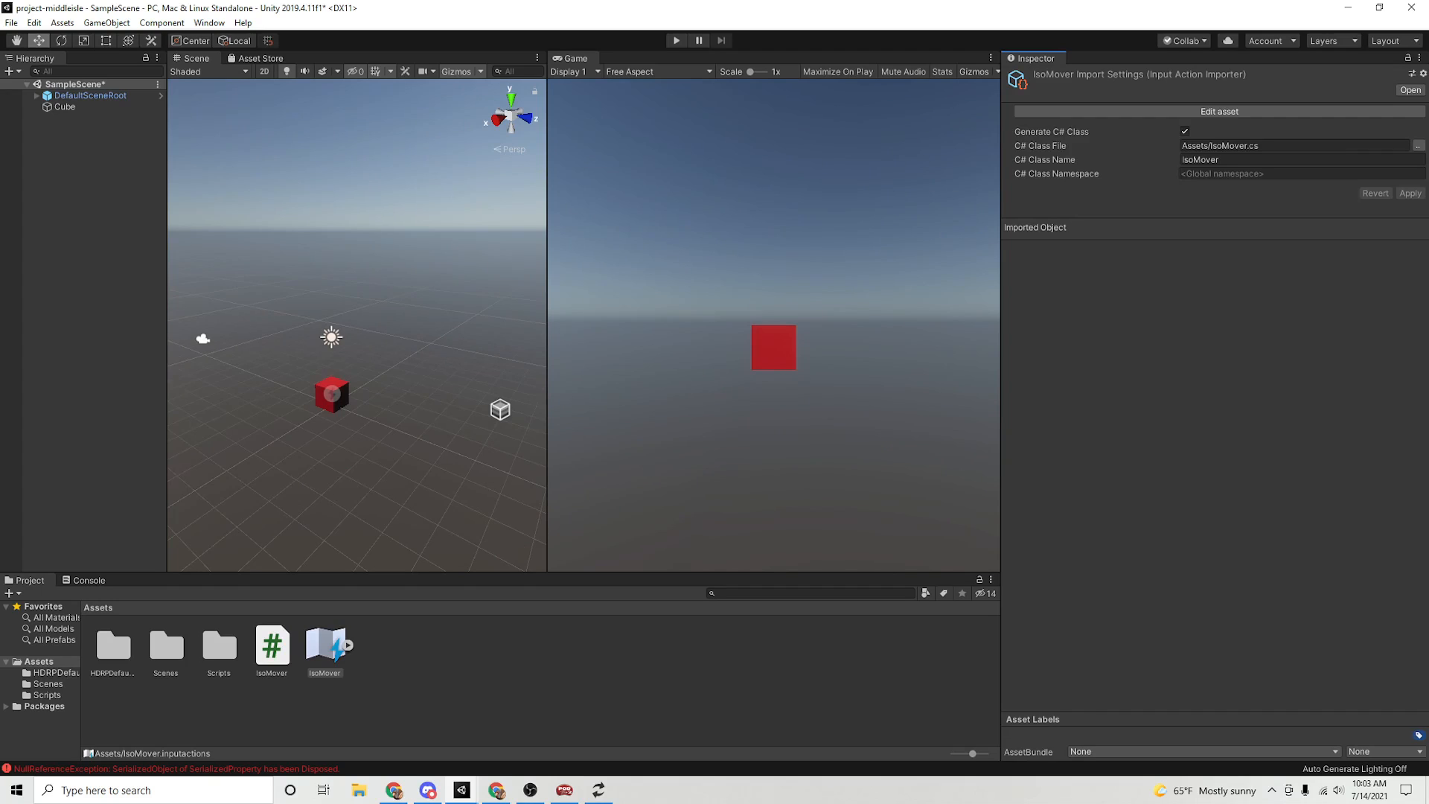
- Open the IsoMover input actions asset for editing and delete its UI action map
click(476, 688)
double_click(325, 647)
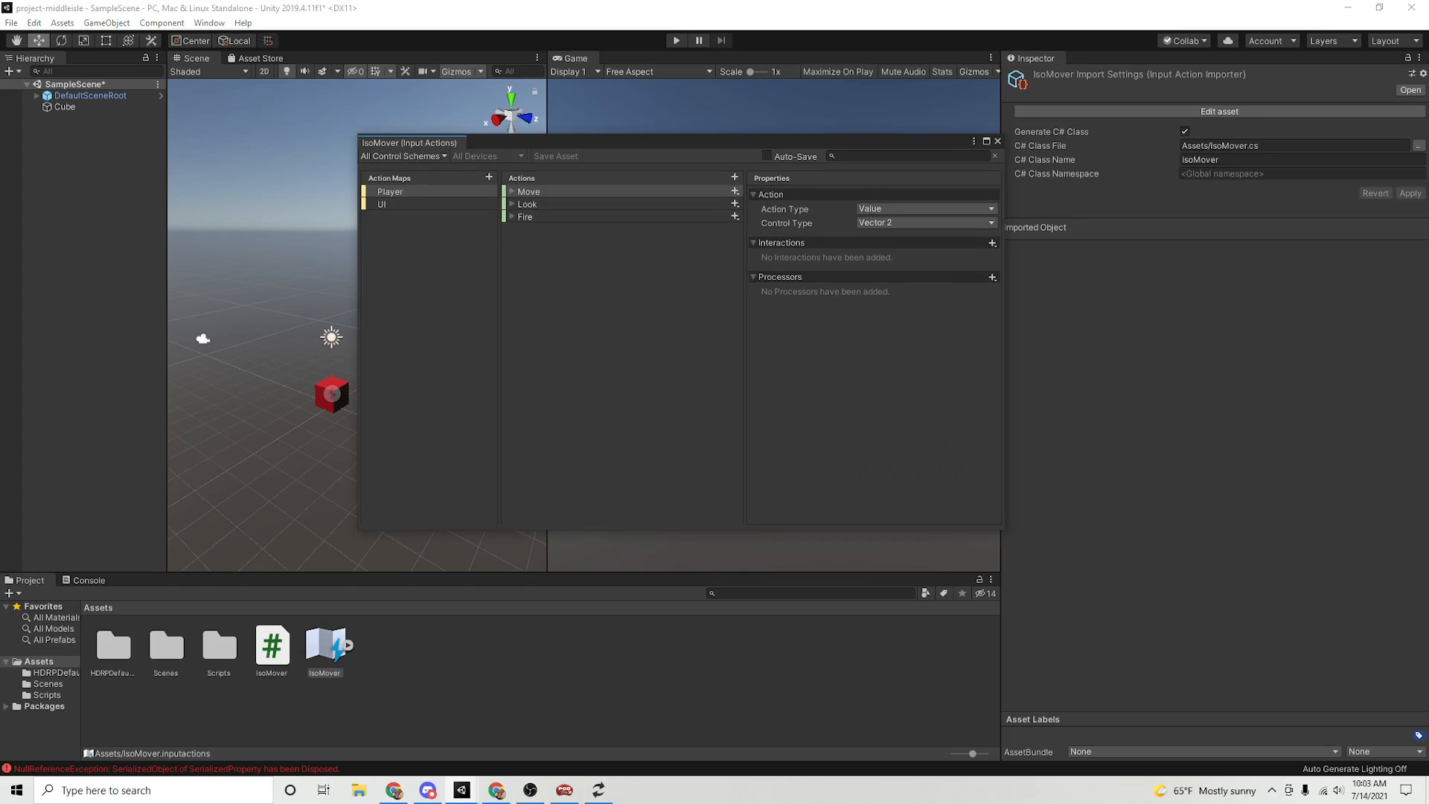
drag(587, 137, 494, 138)
click(312, 203)
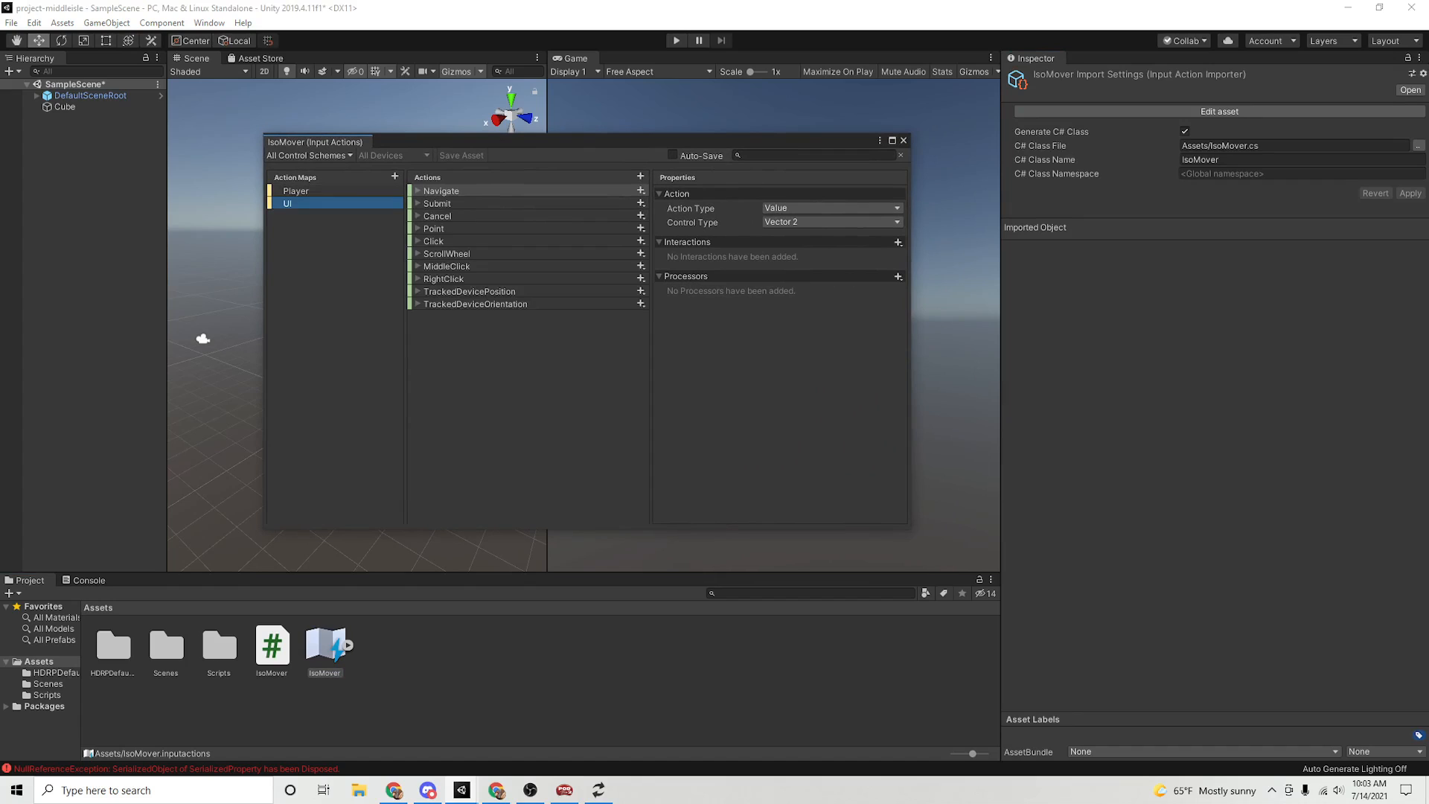
right_click(291, 203)
click(313, 297)
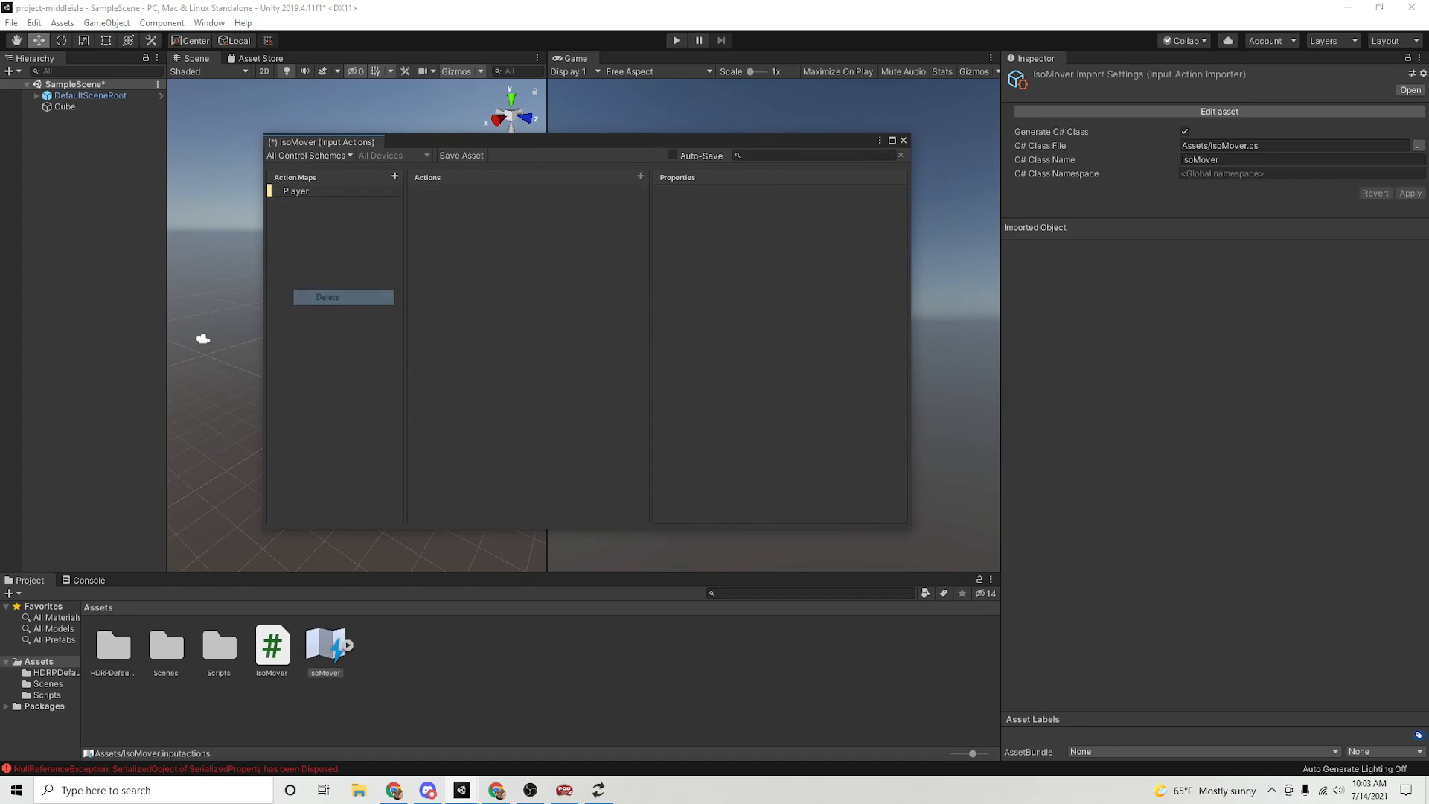
- Delete the Look and Fire actions from the Player action map
click(305, 191)
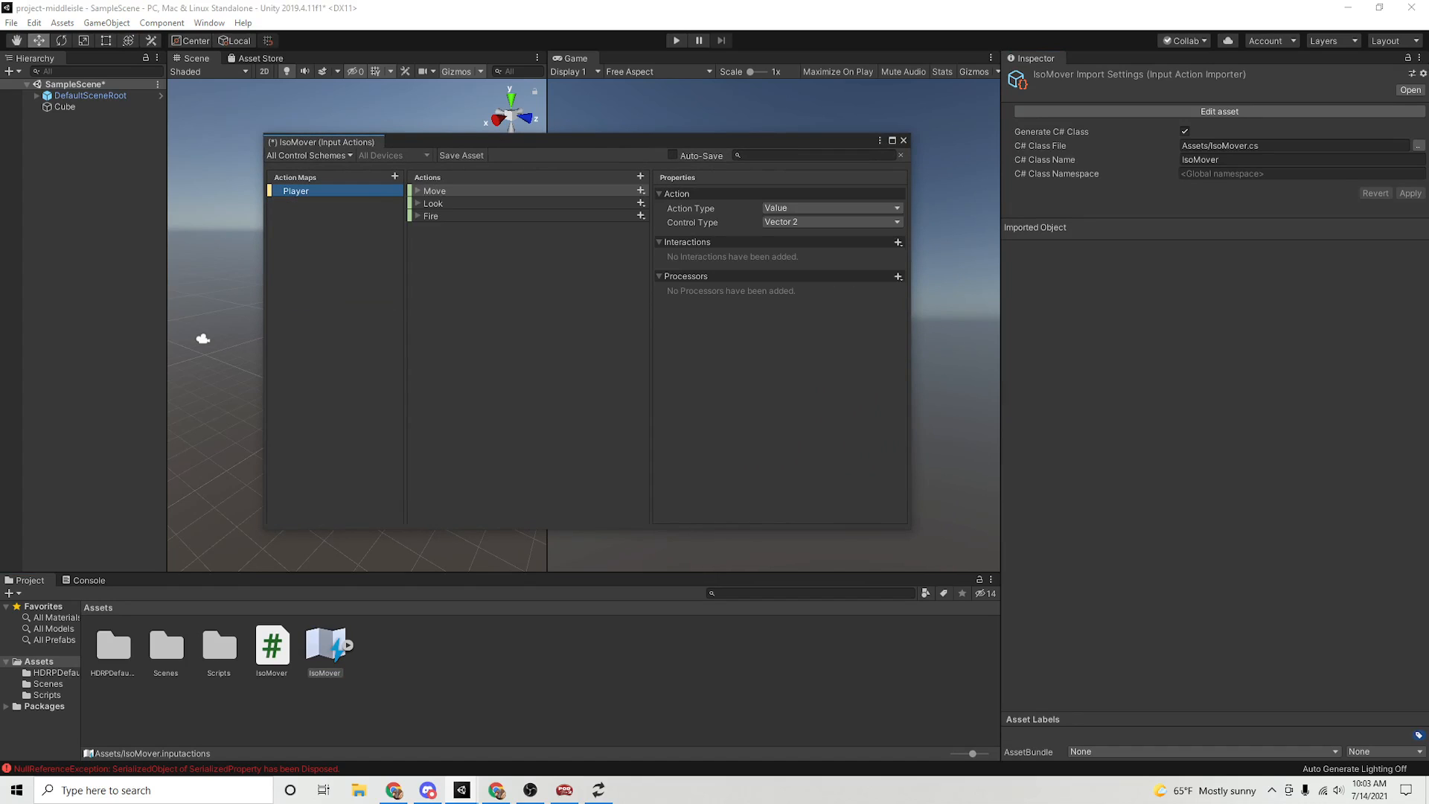
click(435, 203)
right_click(450, 203)
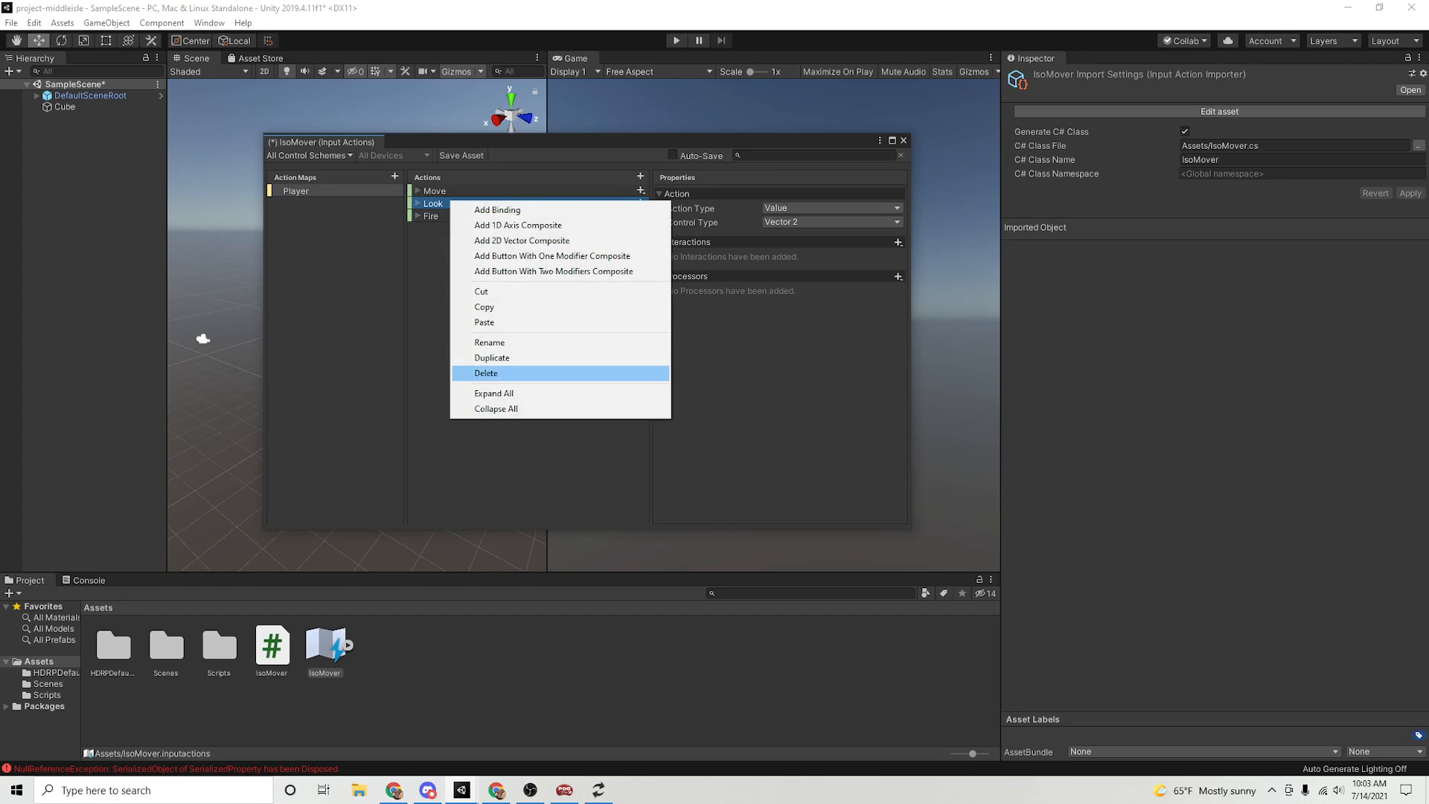
click(483, 373)
right_click(447, 203)
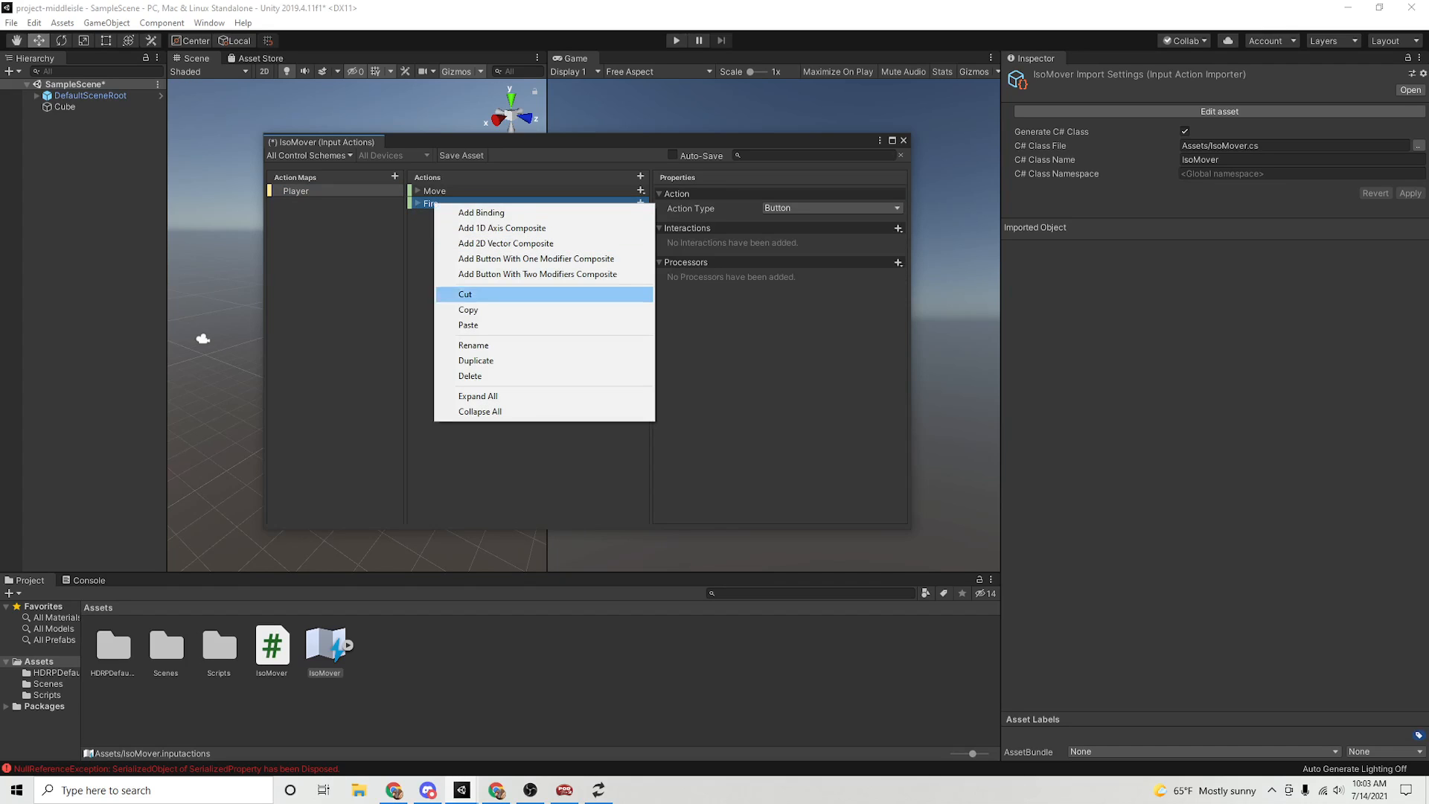
click(484, 375)
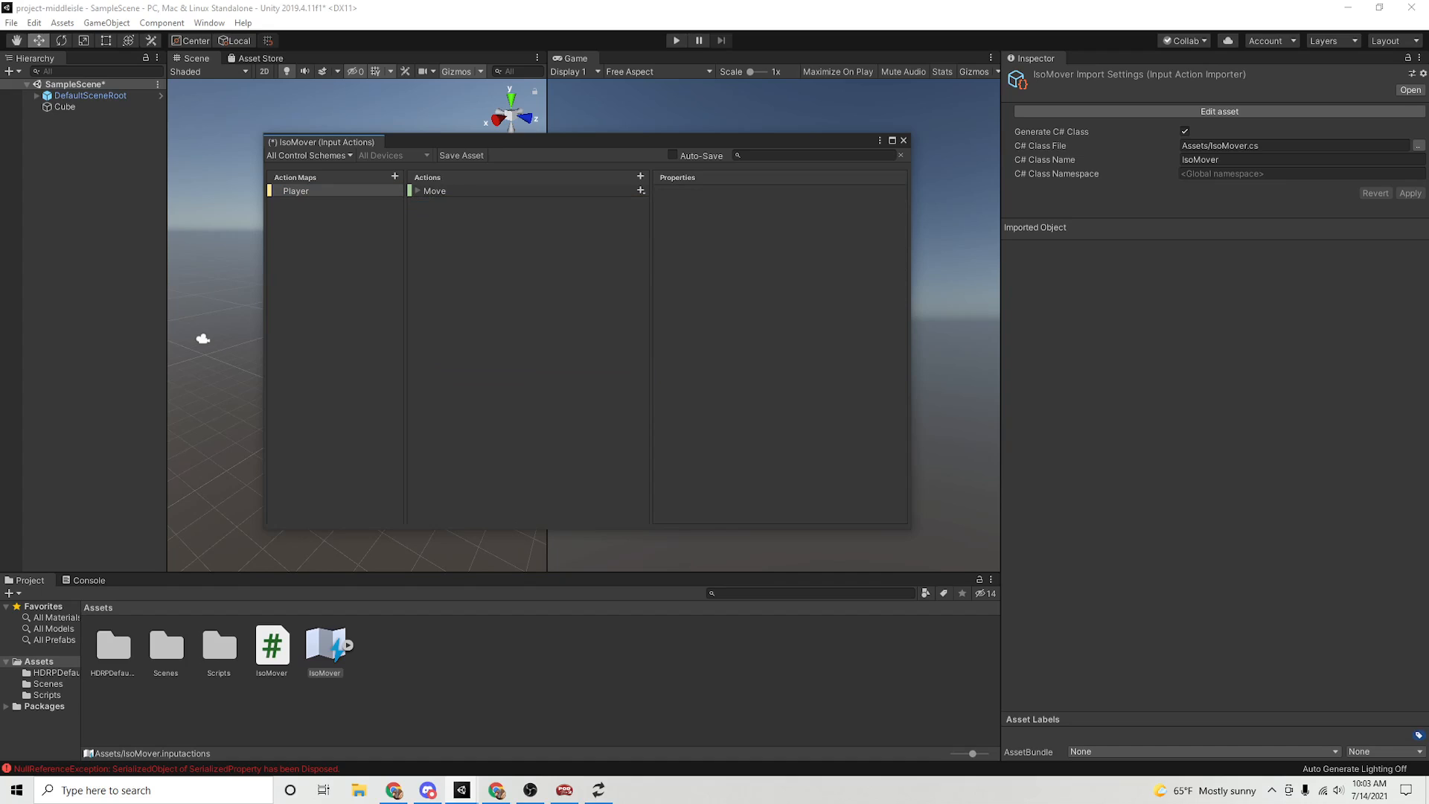
- Delete the Left Stick [Gamepad], Primary2DAxis [XR Controller] and Stick [Joystick] bindings from the Move action
click(417, 191)
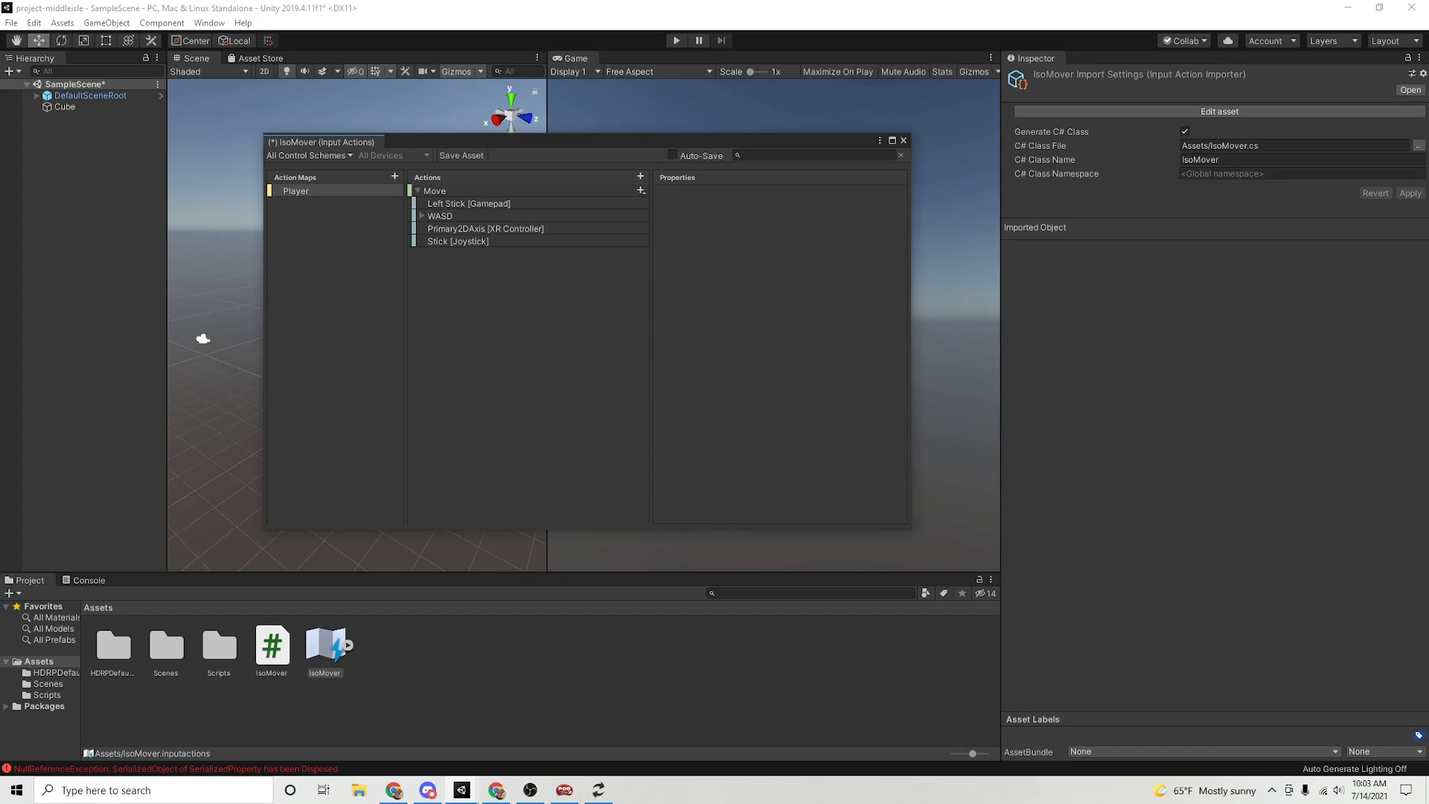
click(469, 204)
right_click(458, 203)
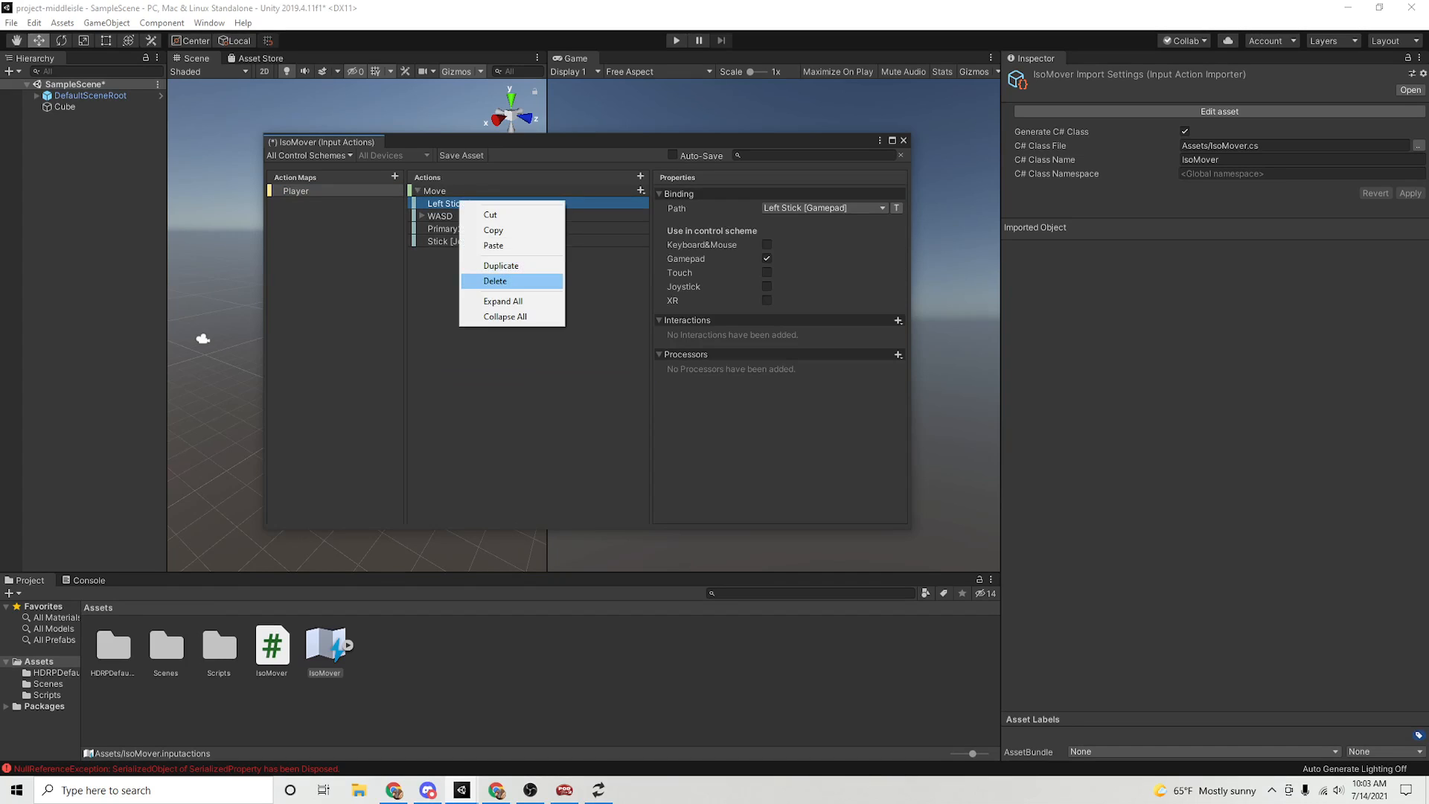
click(484, 282)
right_click(462, 216)
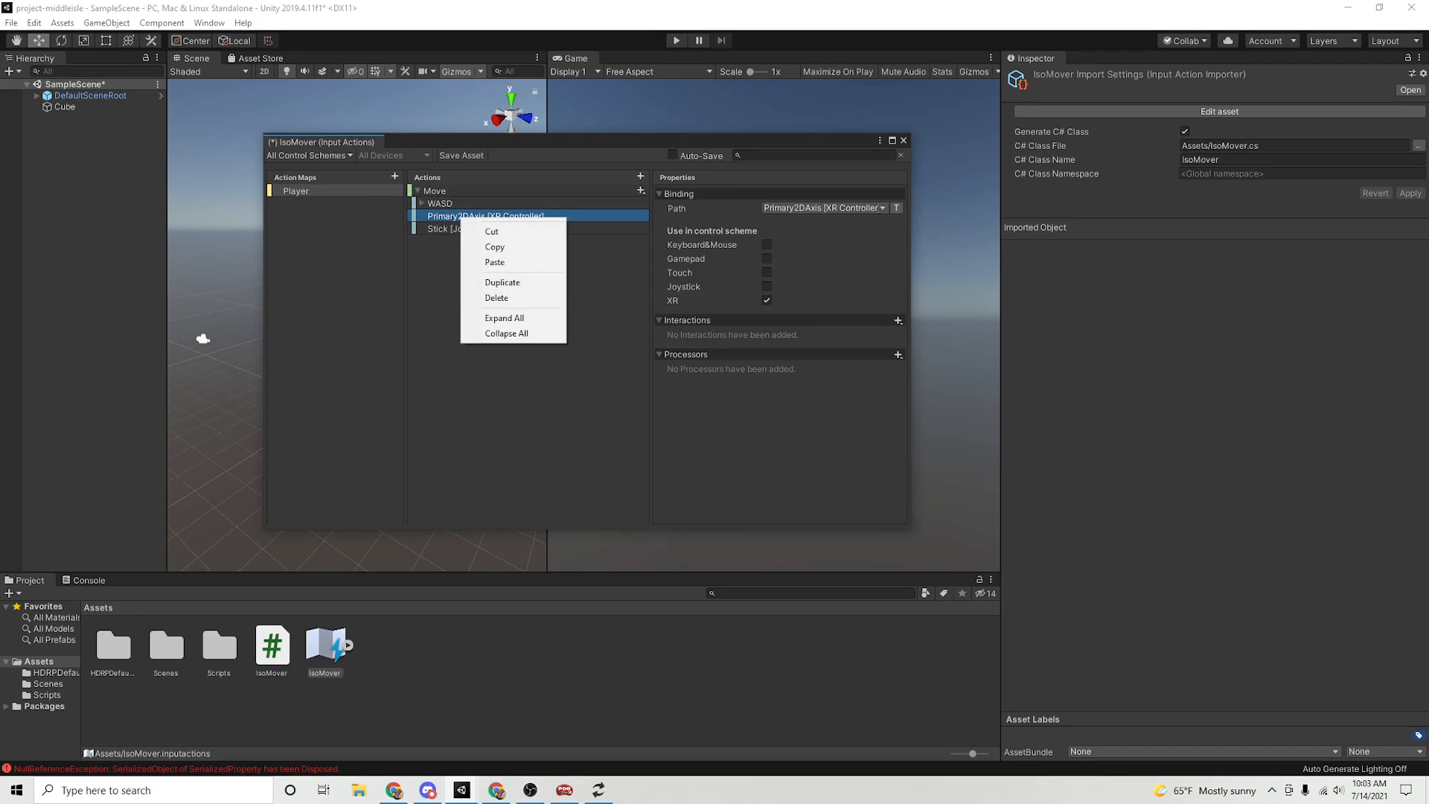
click(496, 297)
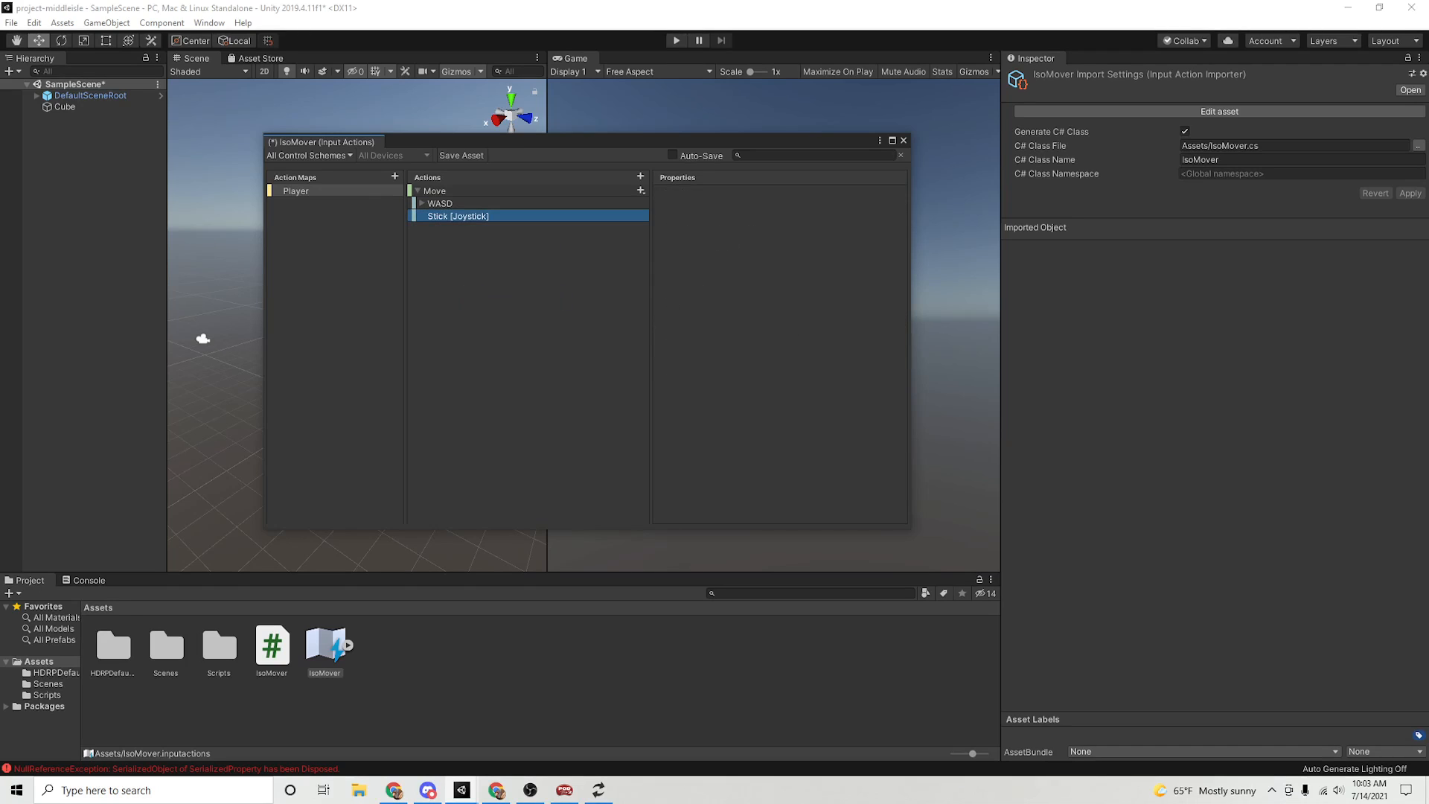
right_click(471, 216)
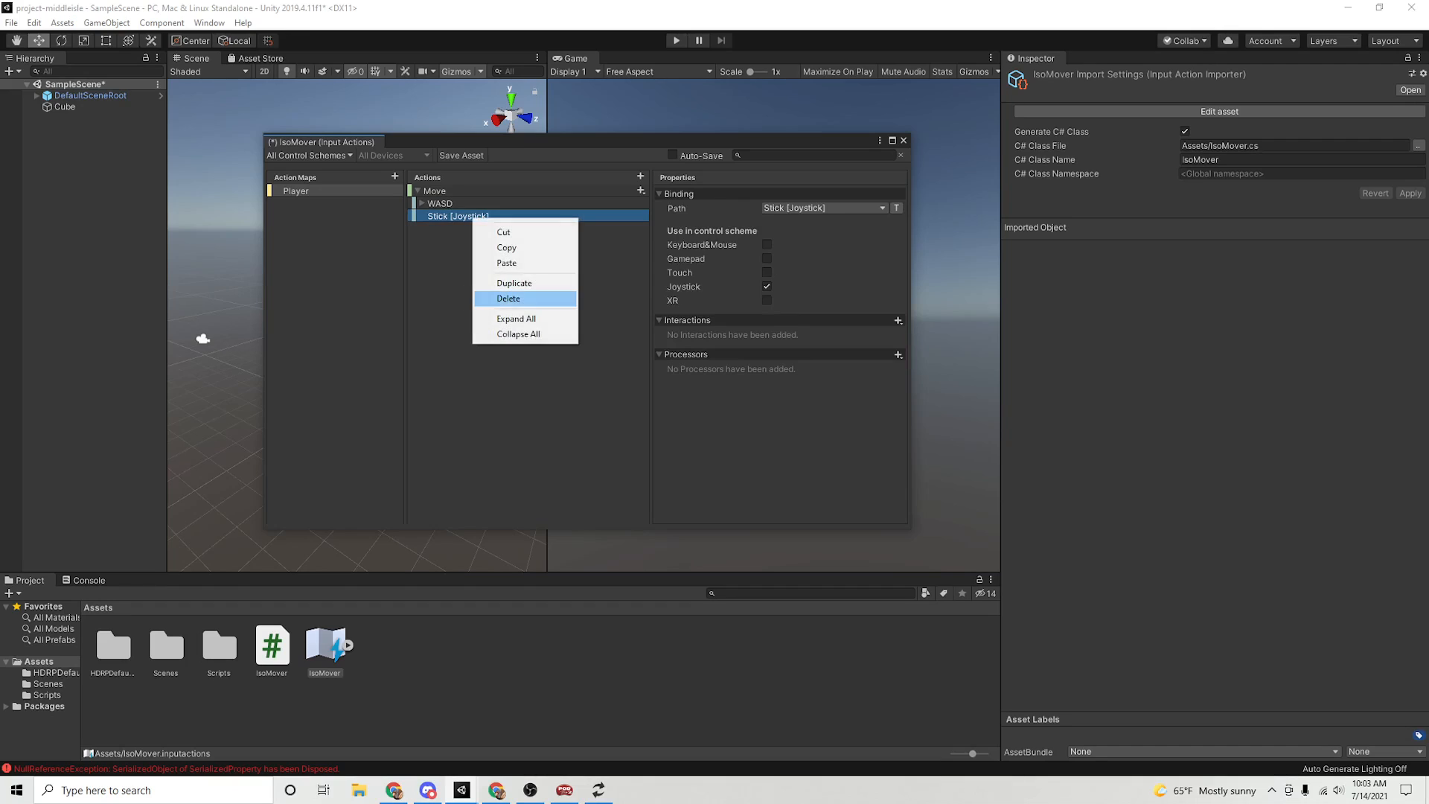
click(498, 299)
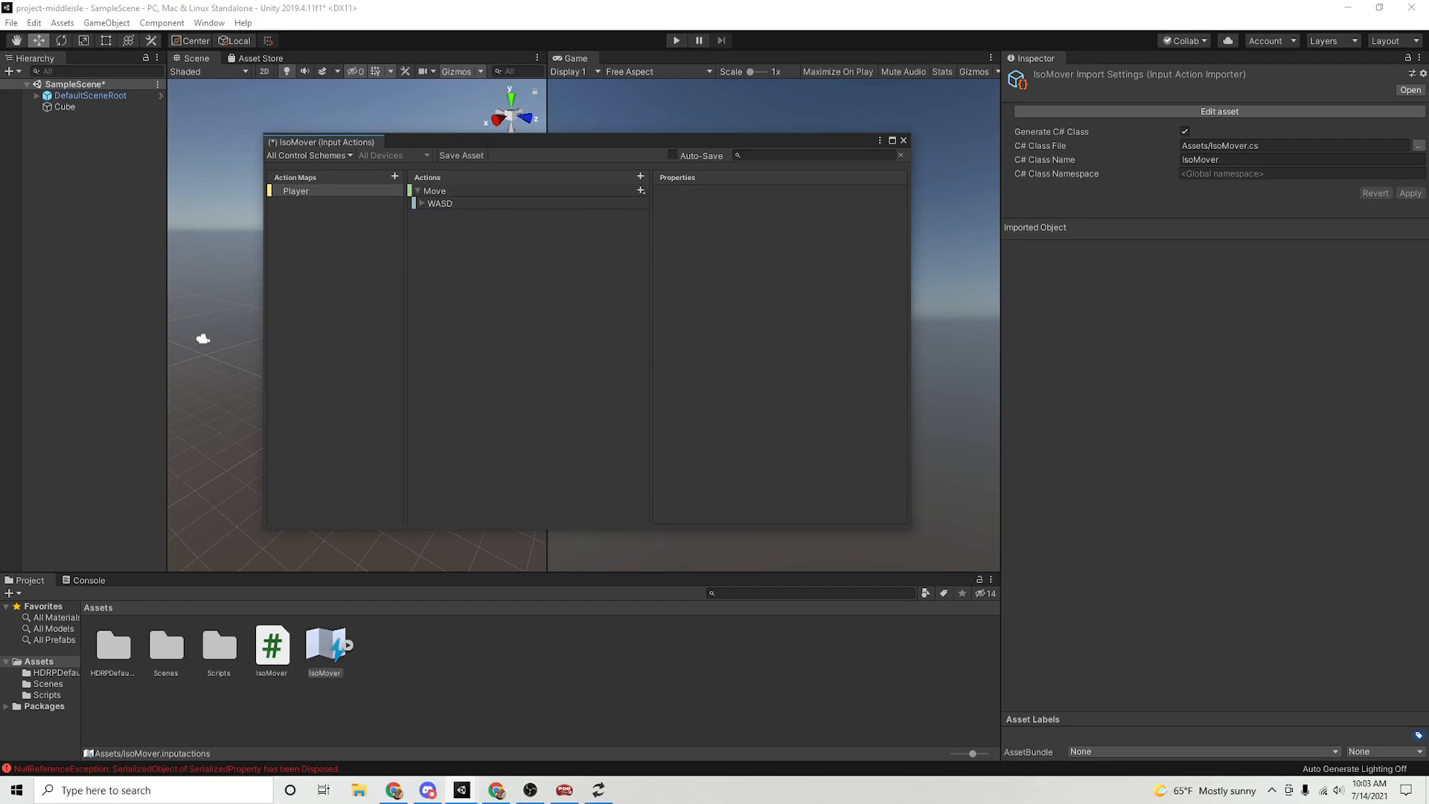
- Set the Move action's control type to Vector 3, then save and close the IsoMover input actions asset
click(422, 203)
click(435, 191)
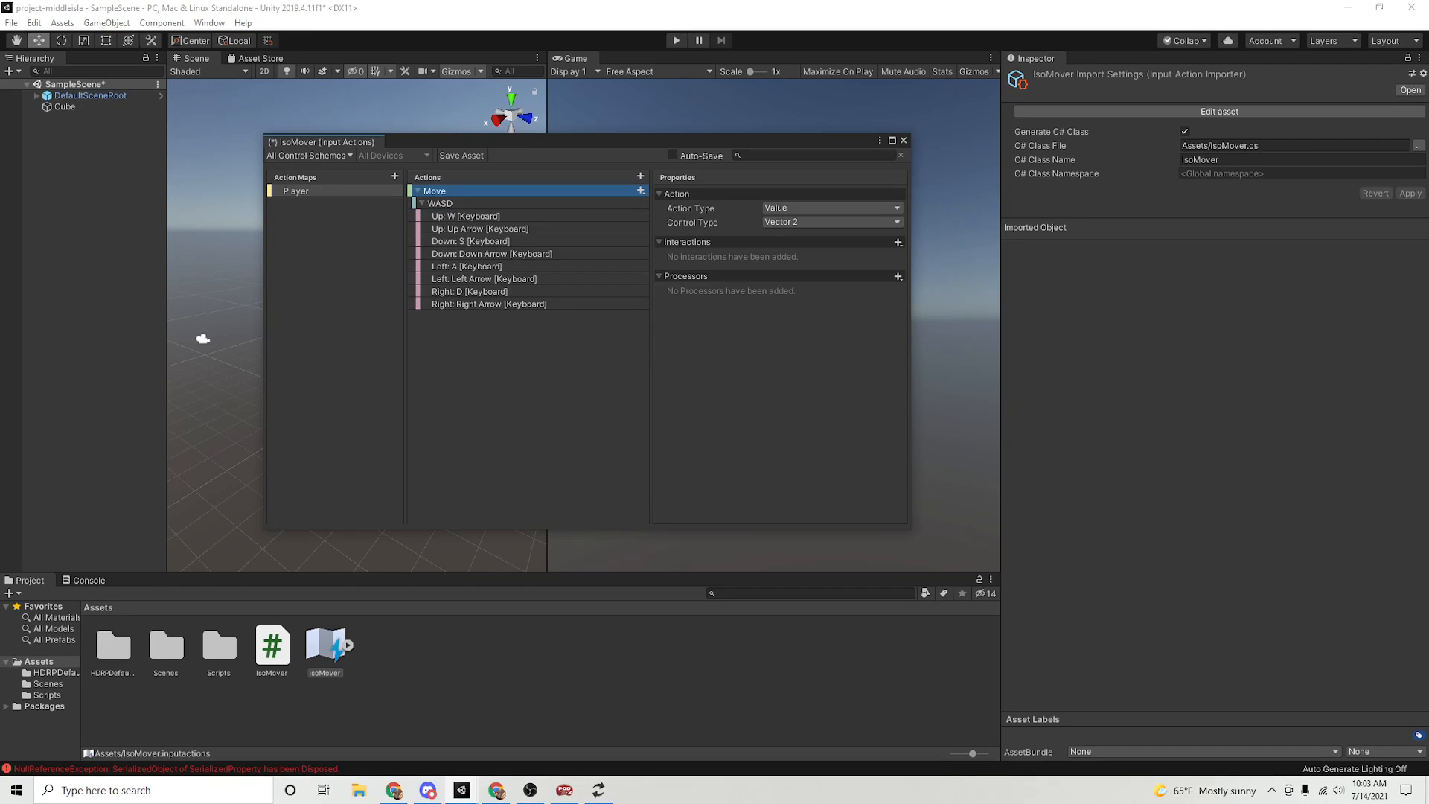
click(440, 203)
click(422, 203)
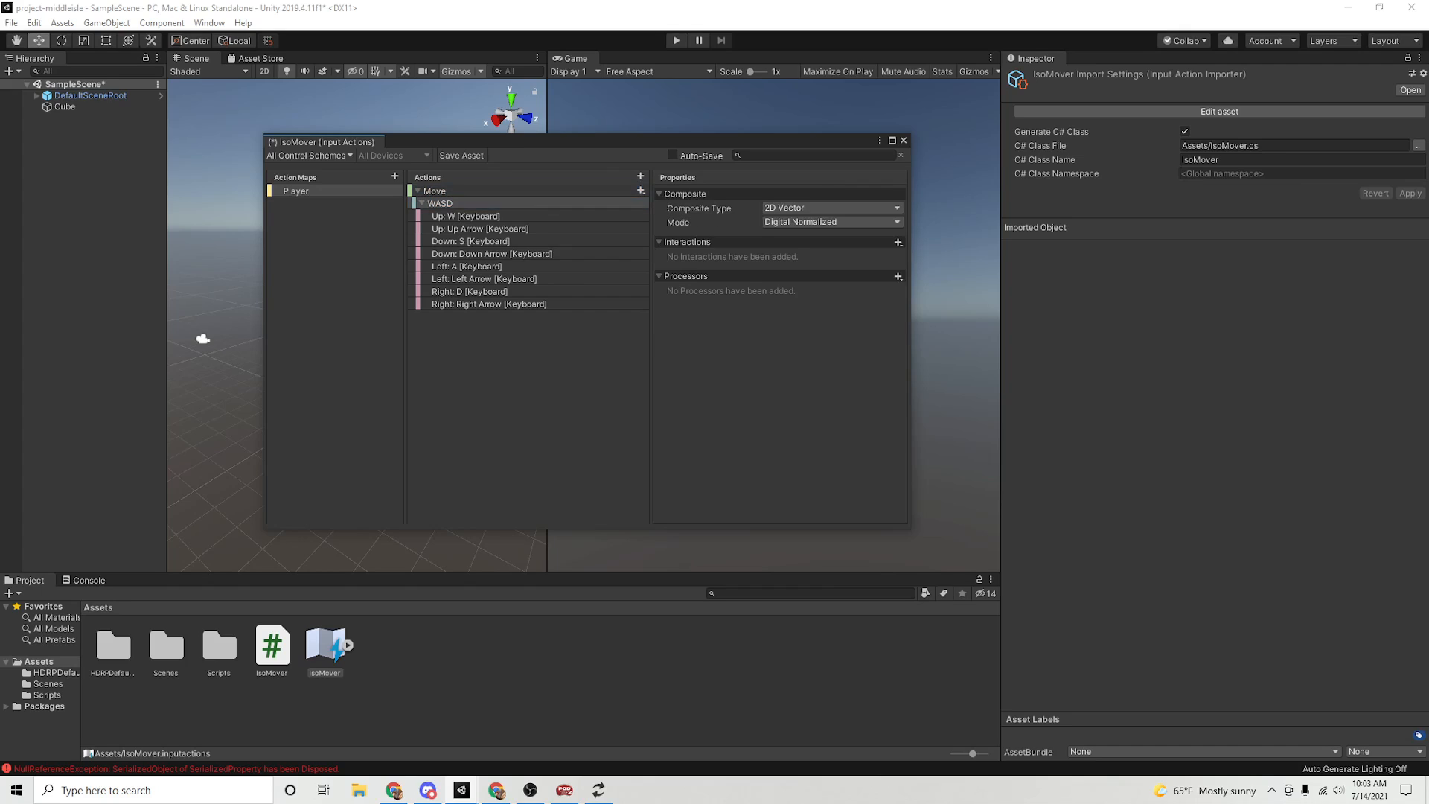
click(434, 191)
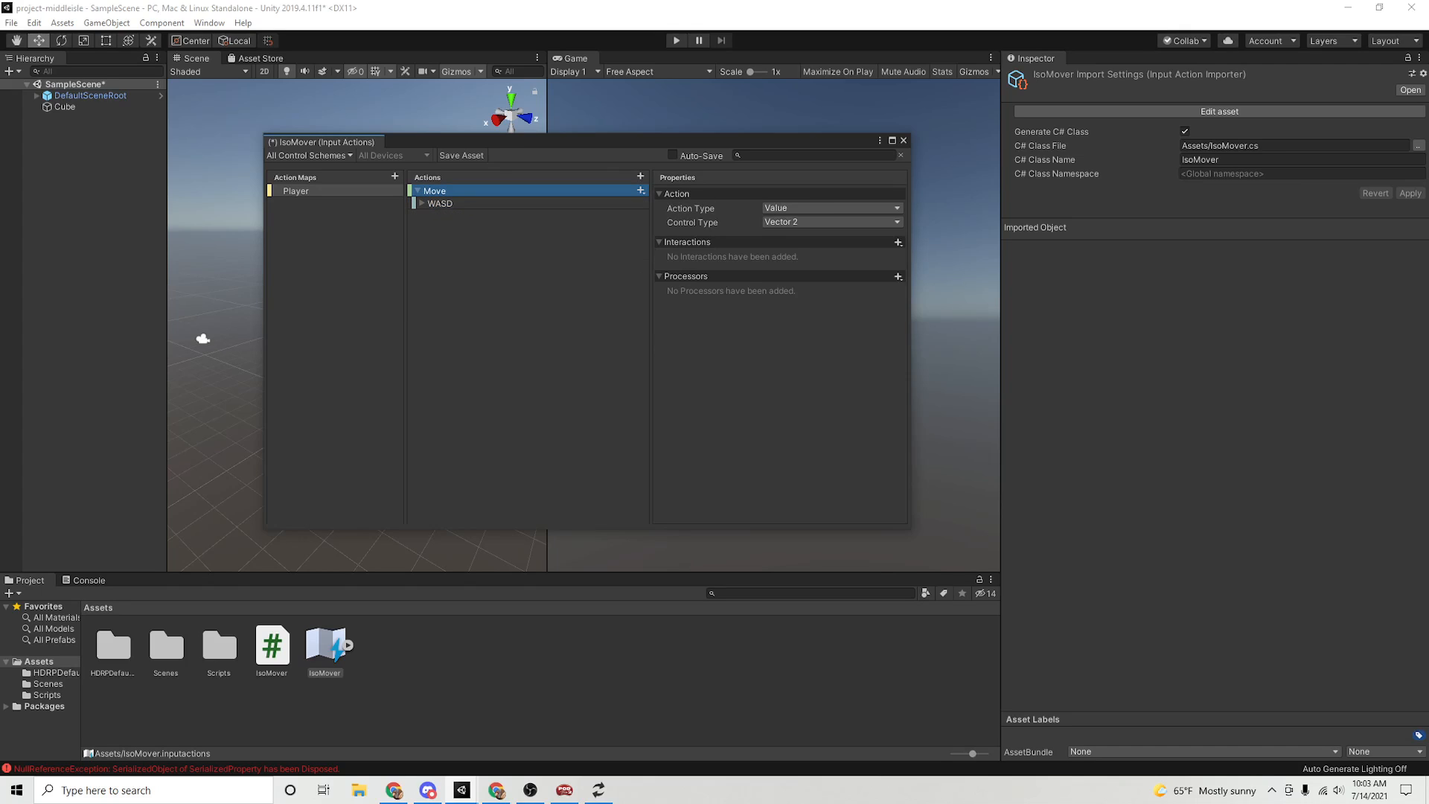
click(832, 222)
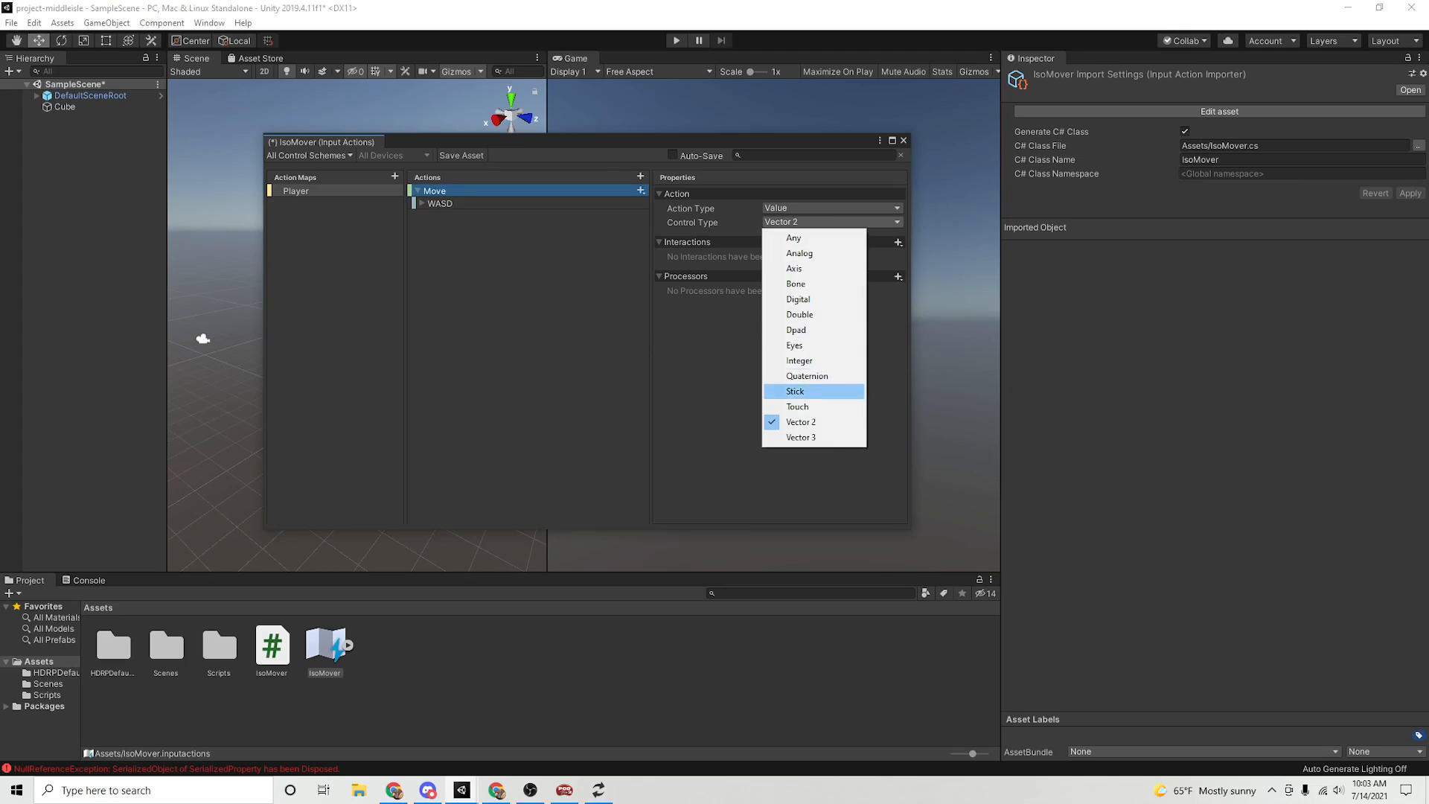
click(815, 438)
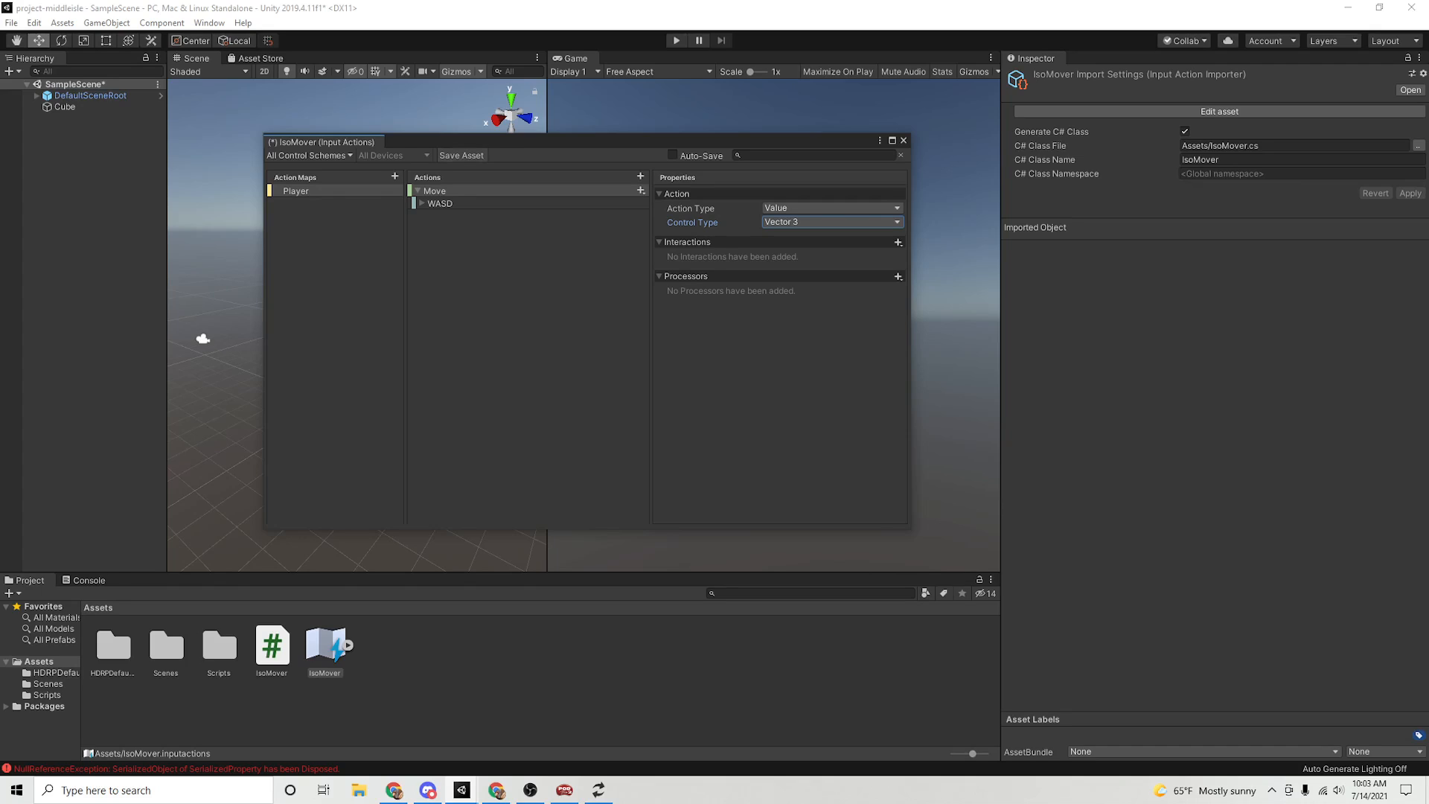
click(462, 155)
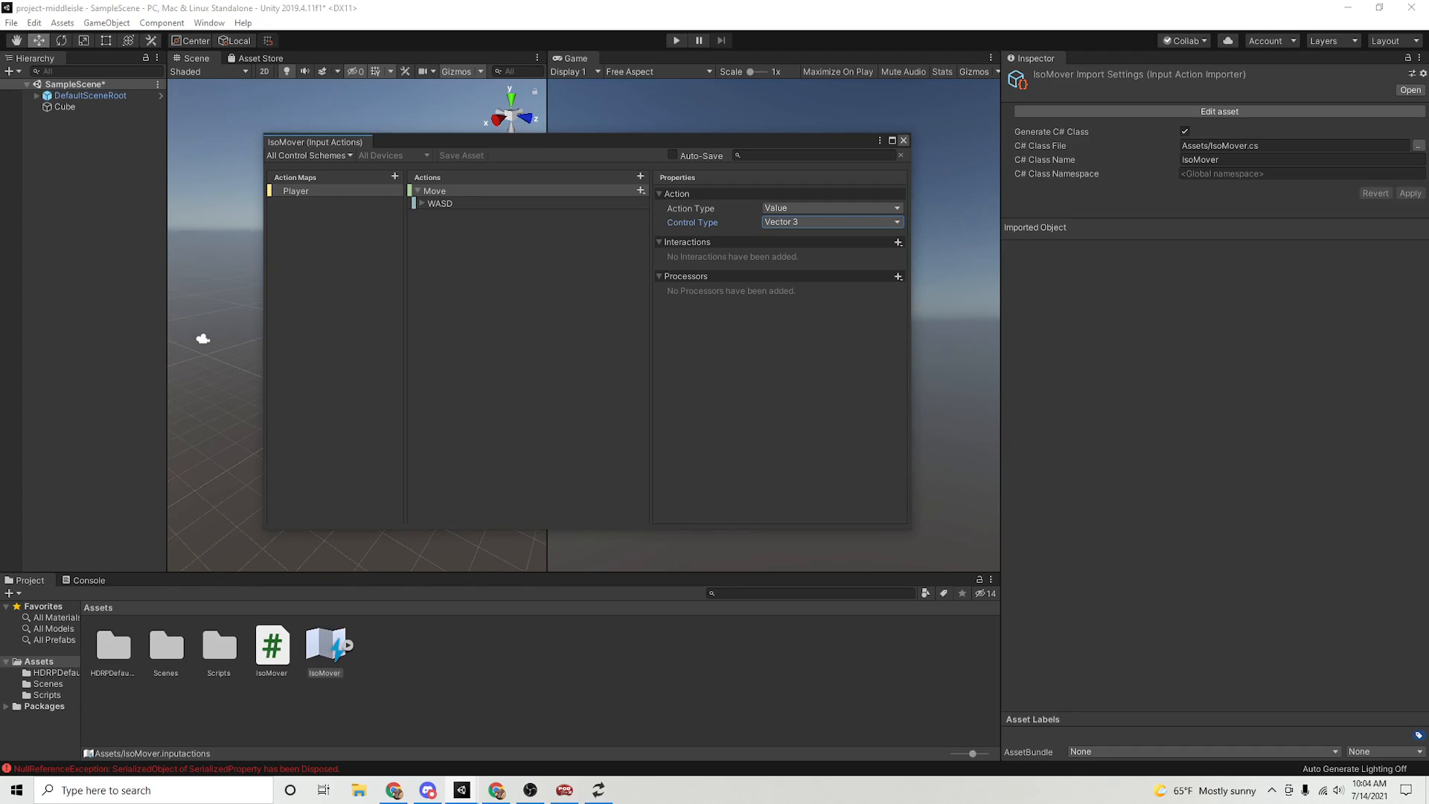
click(903, 140)
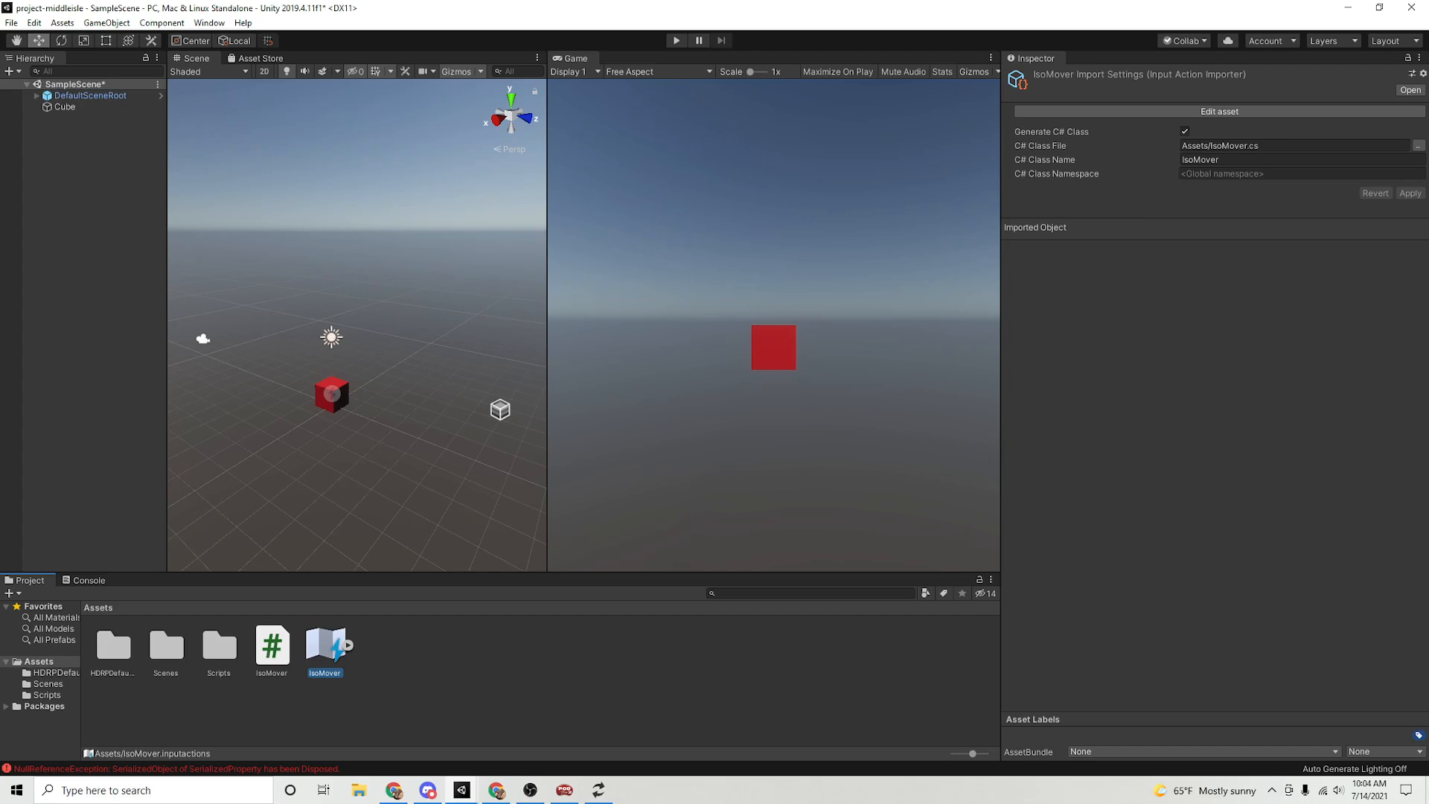
- Delete the generated IsoMover.cs script from Assets and select the IsoMover input actions asset
click(536, 681)
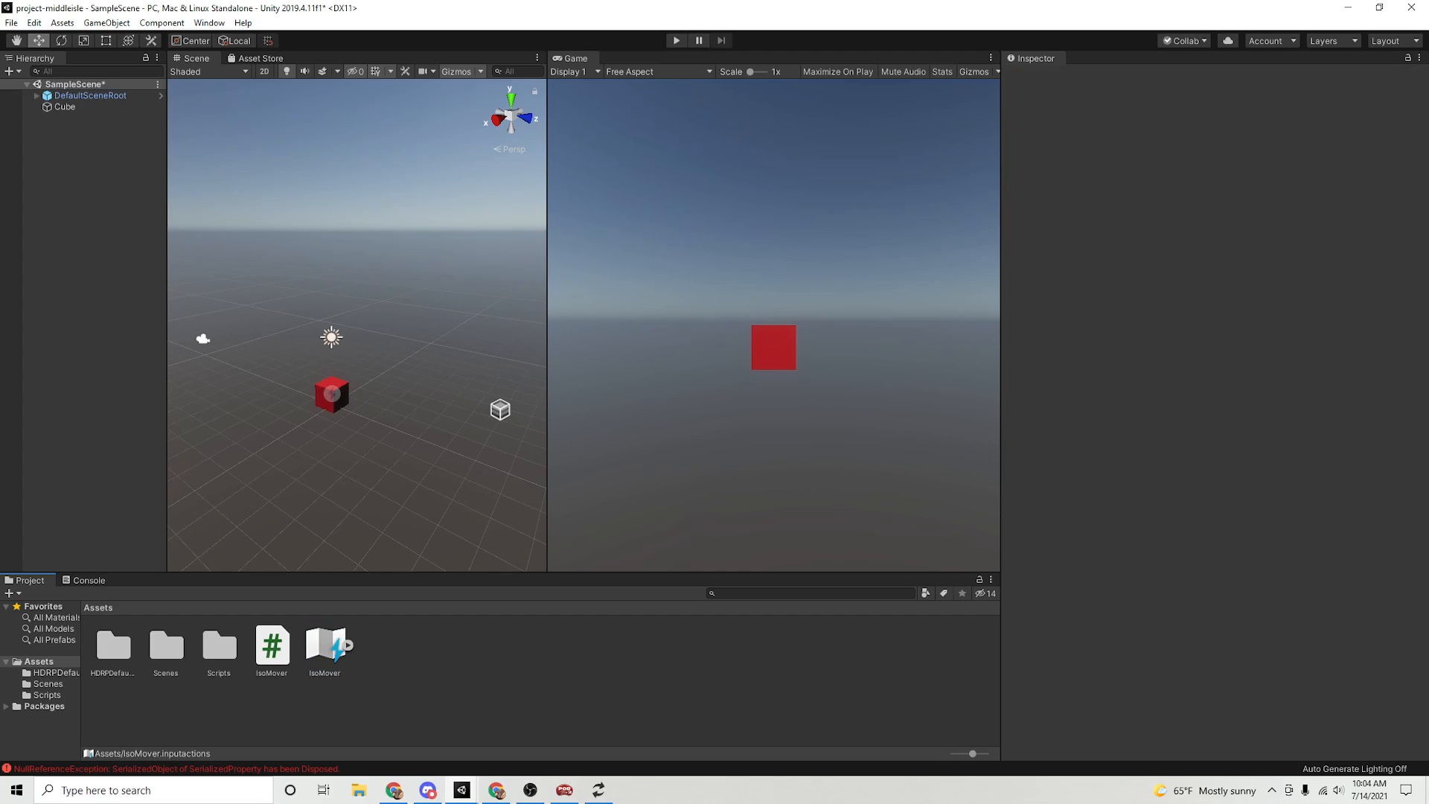
right_click(277, 639)
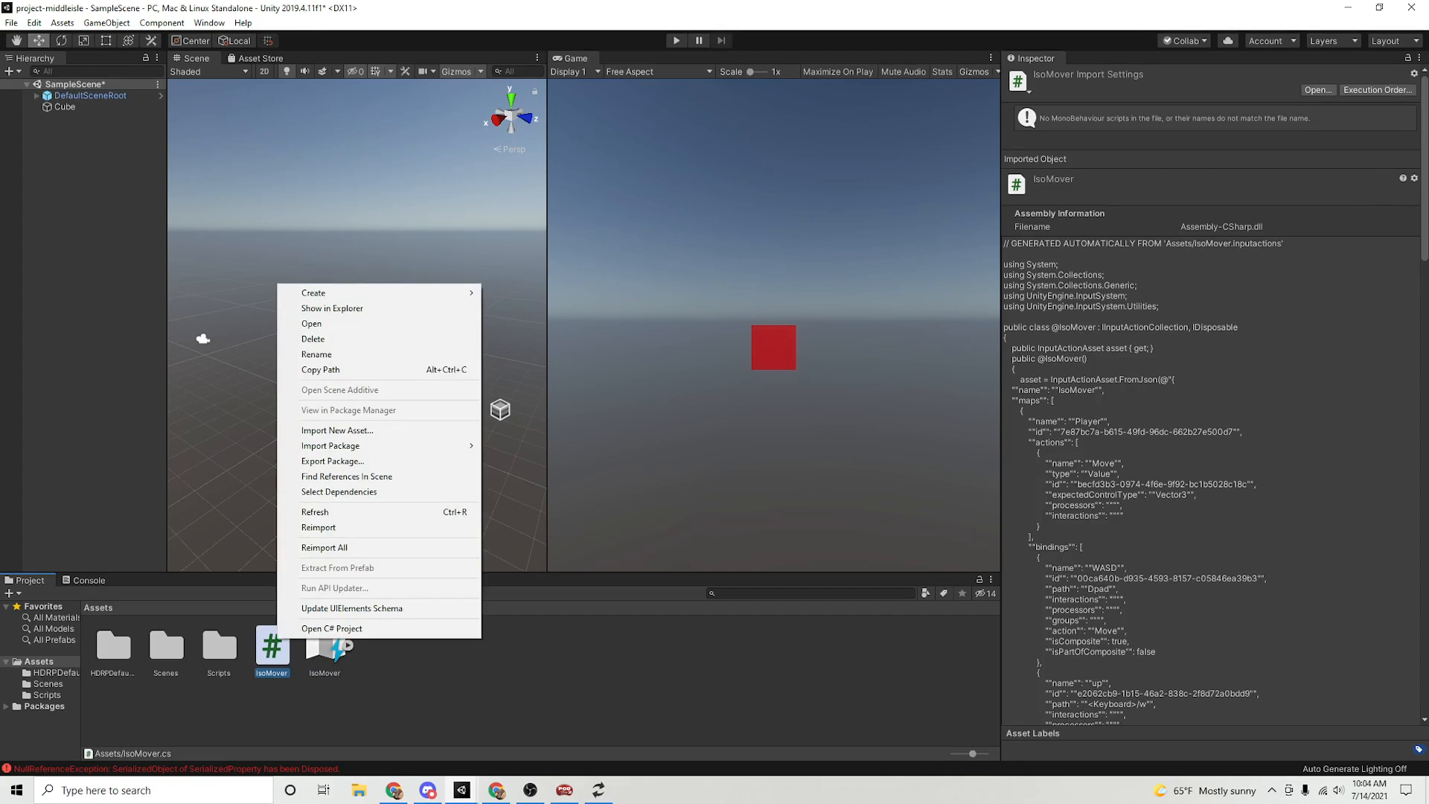
click(313, 339)
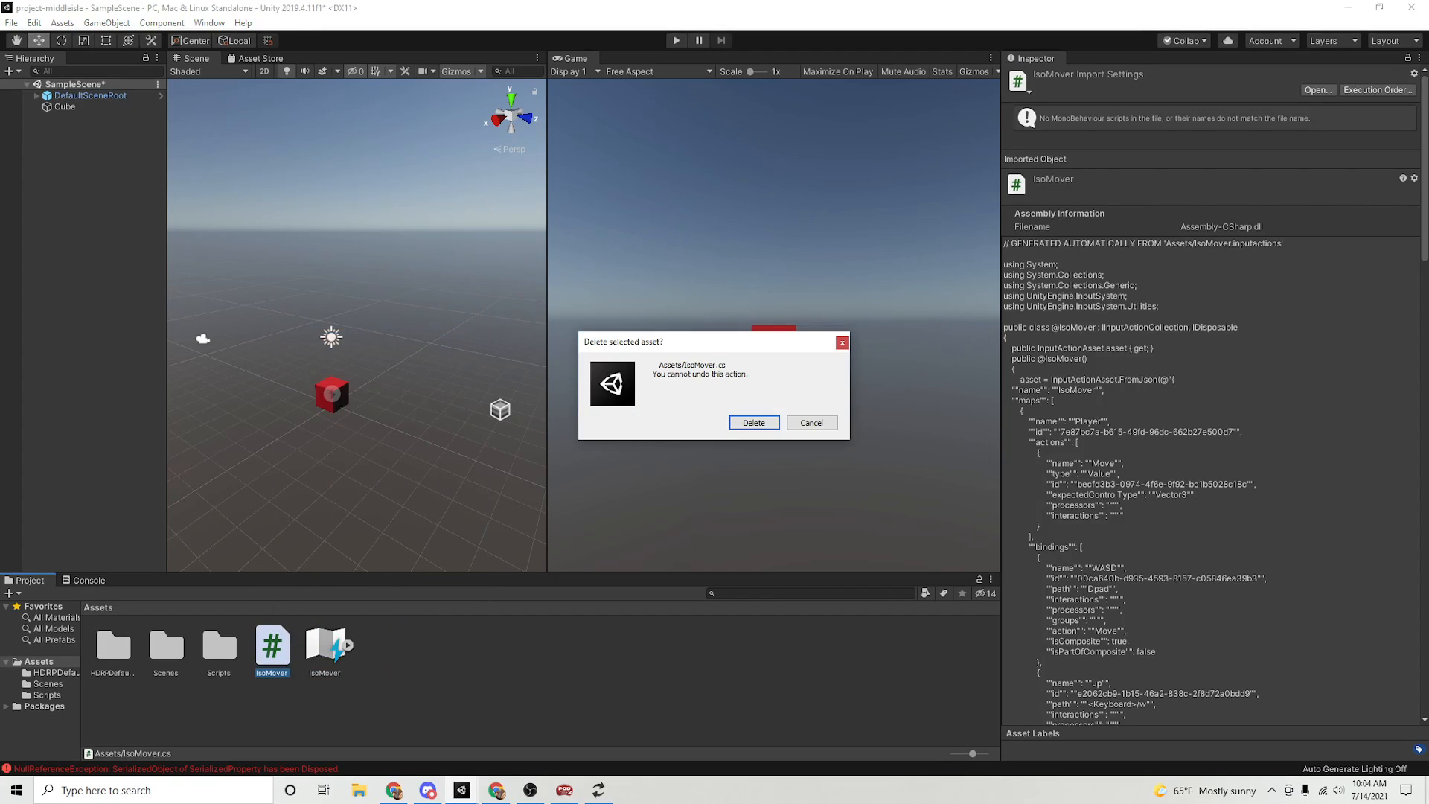
click(754, 423)
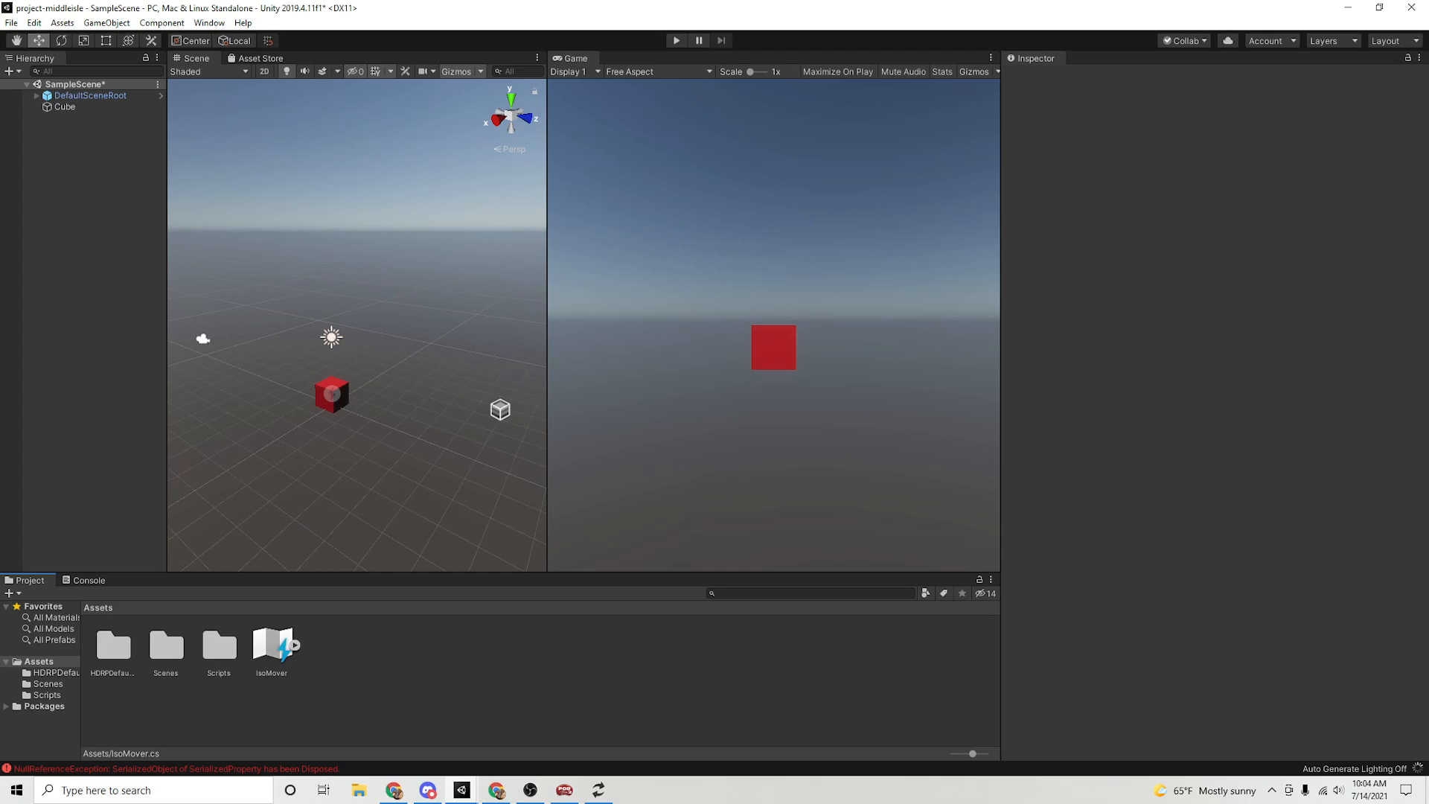
click(272, 646)
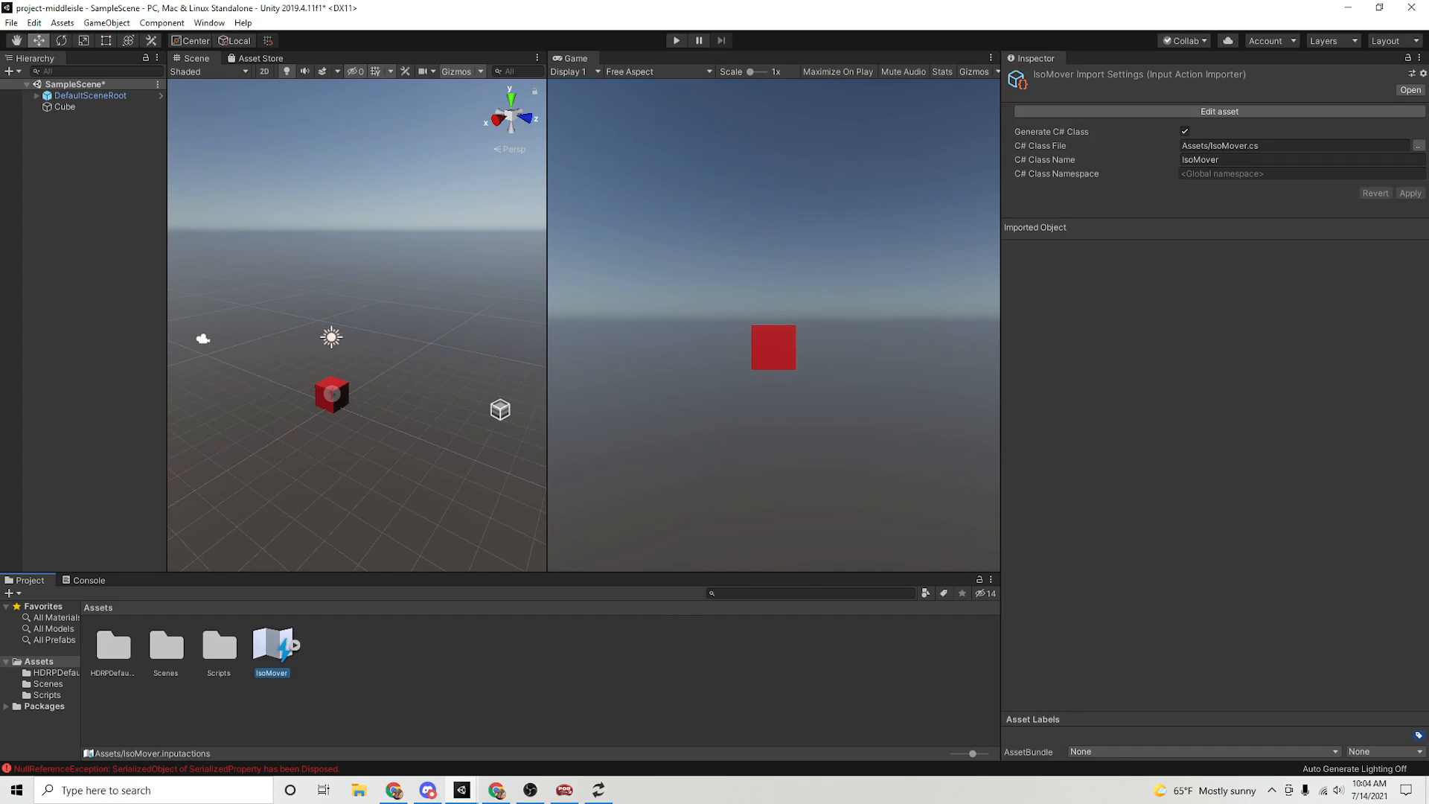
- Try to regenerate the C# class by choosing Assets/IsoMover.cs again and switching Generate C# Class off and on
click(1419, 146)
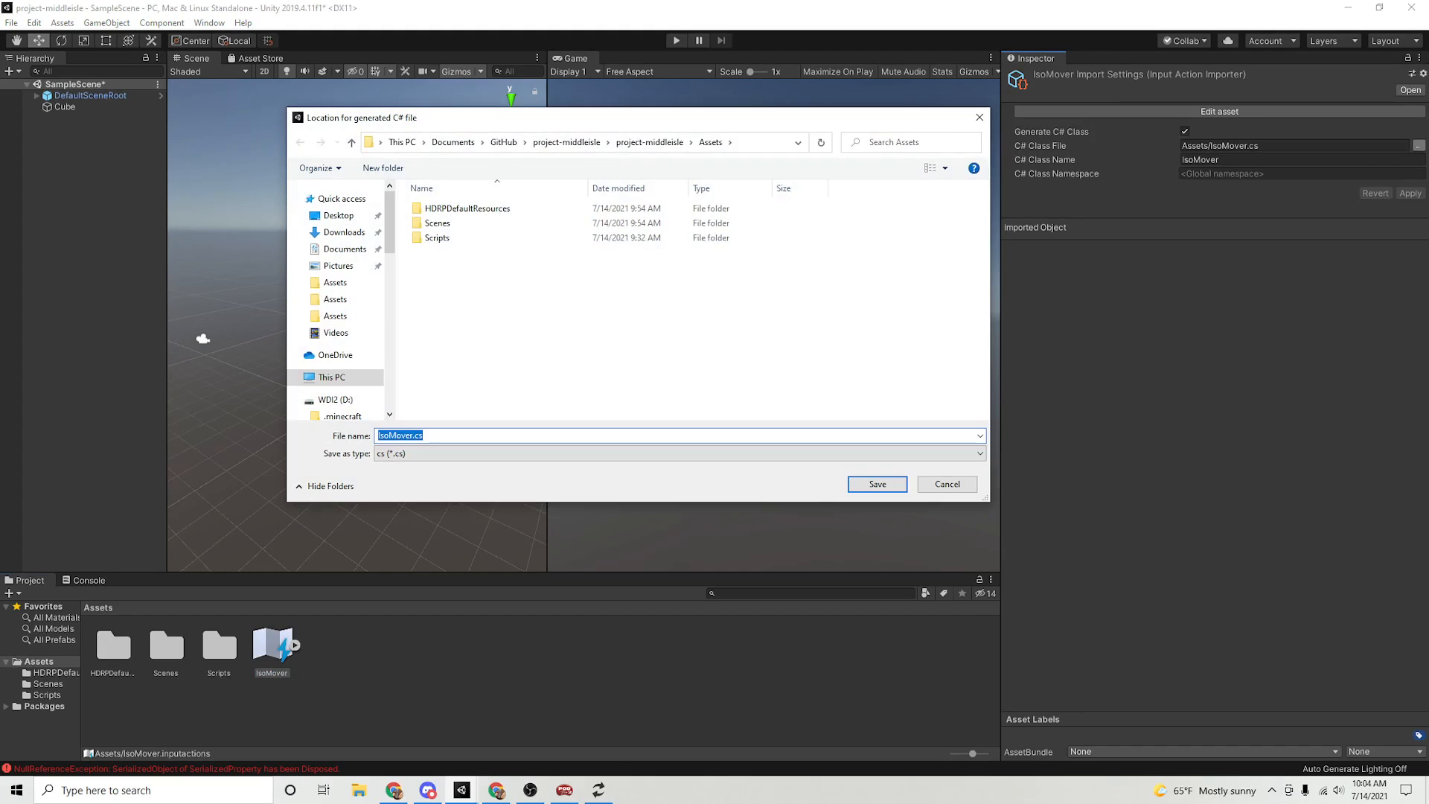
click(877, 483)
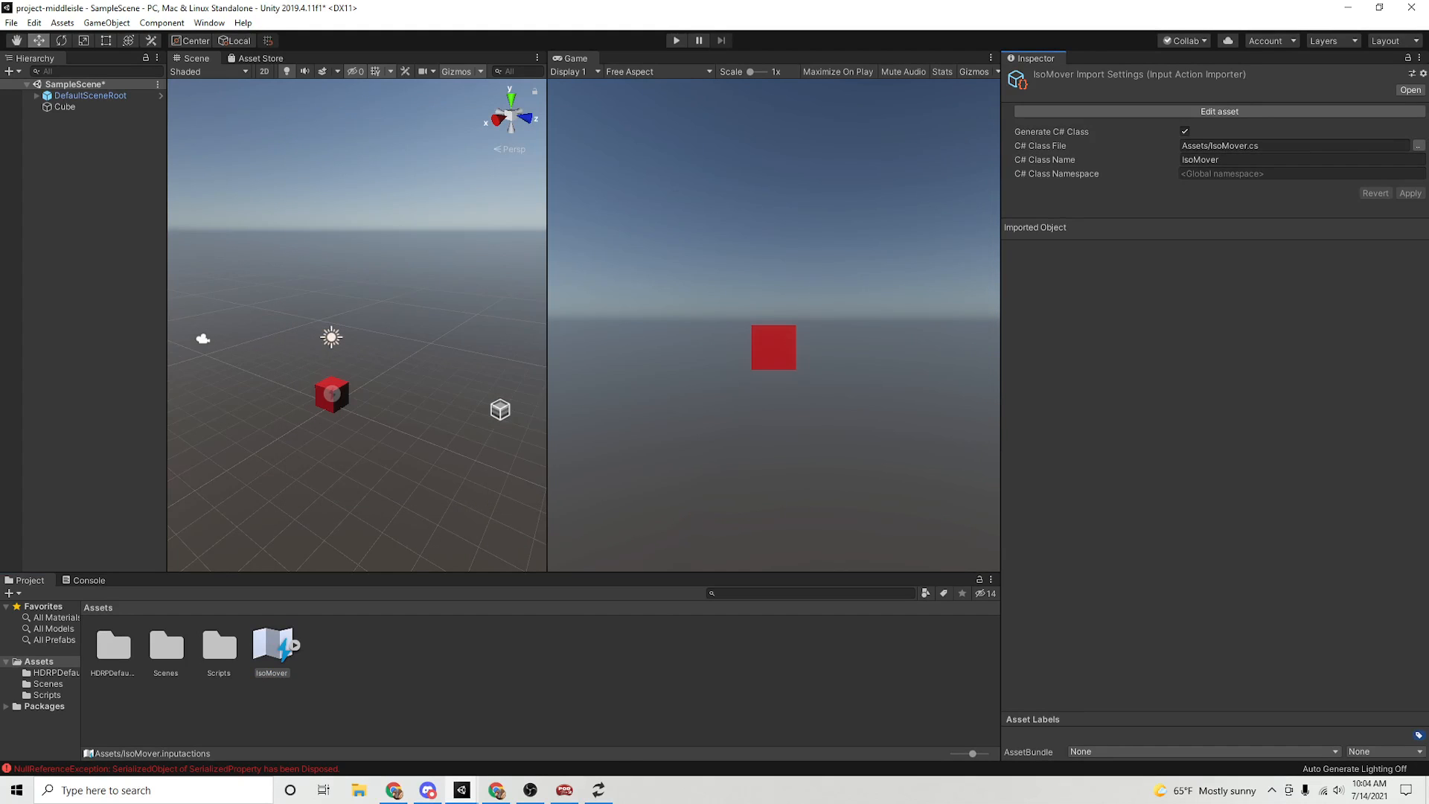
click(1220, 159)
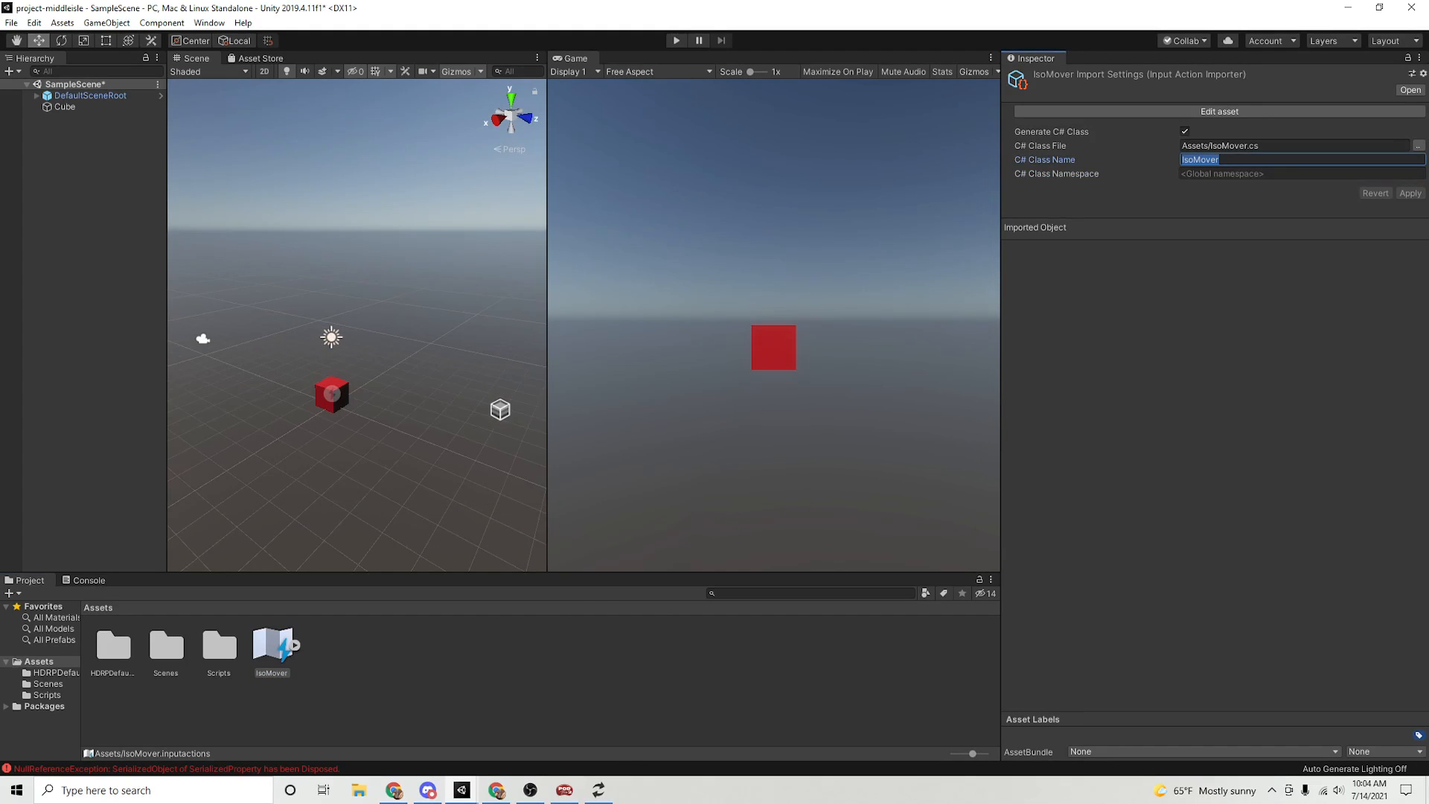
click(1221, 174)
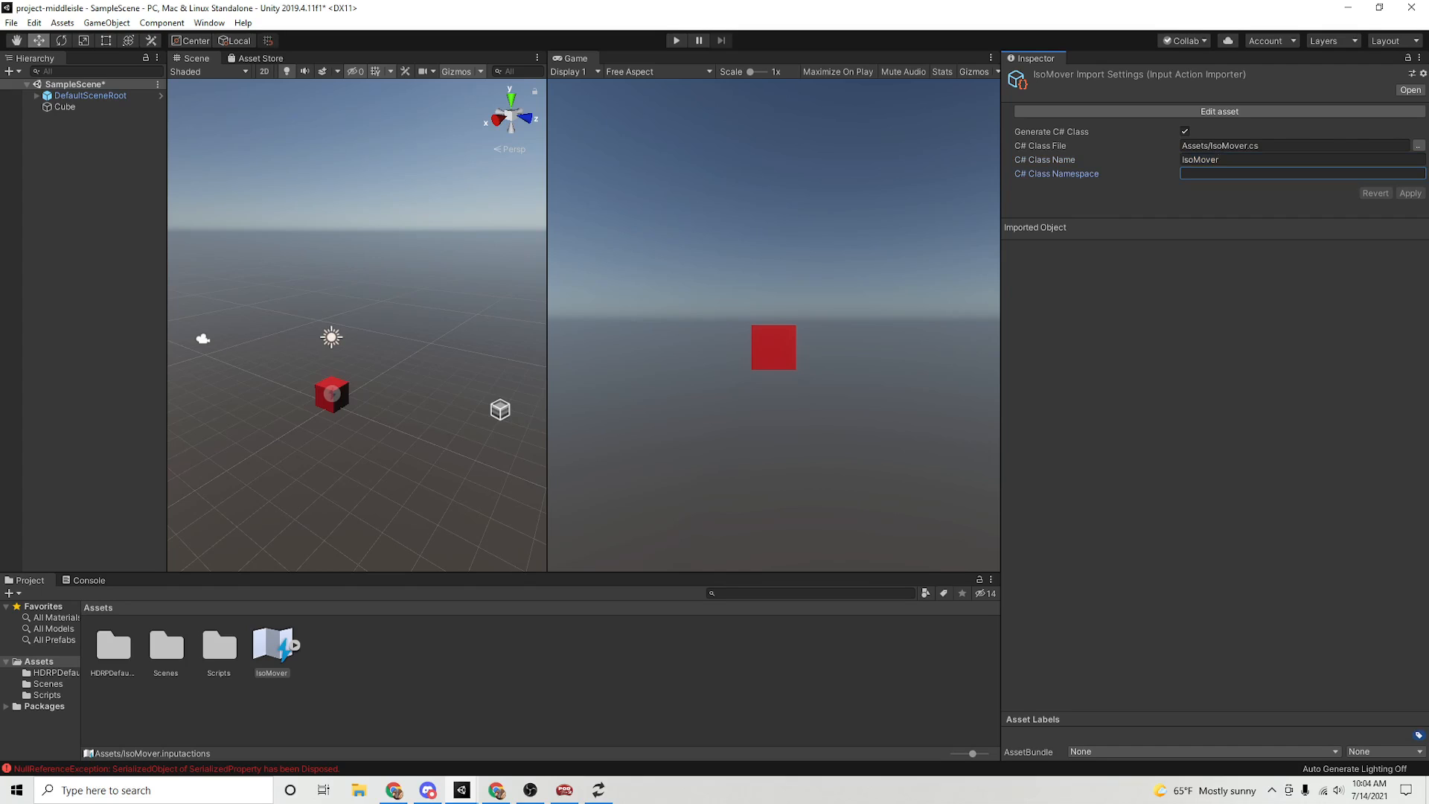
click(1185, 132)
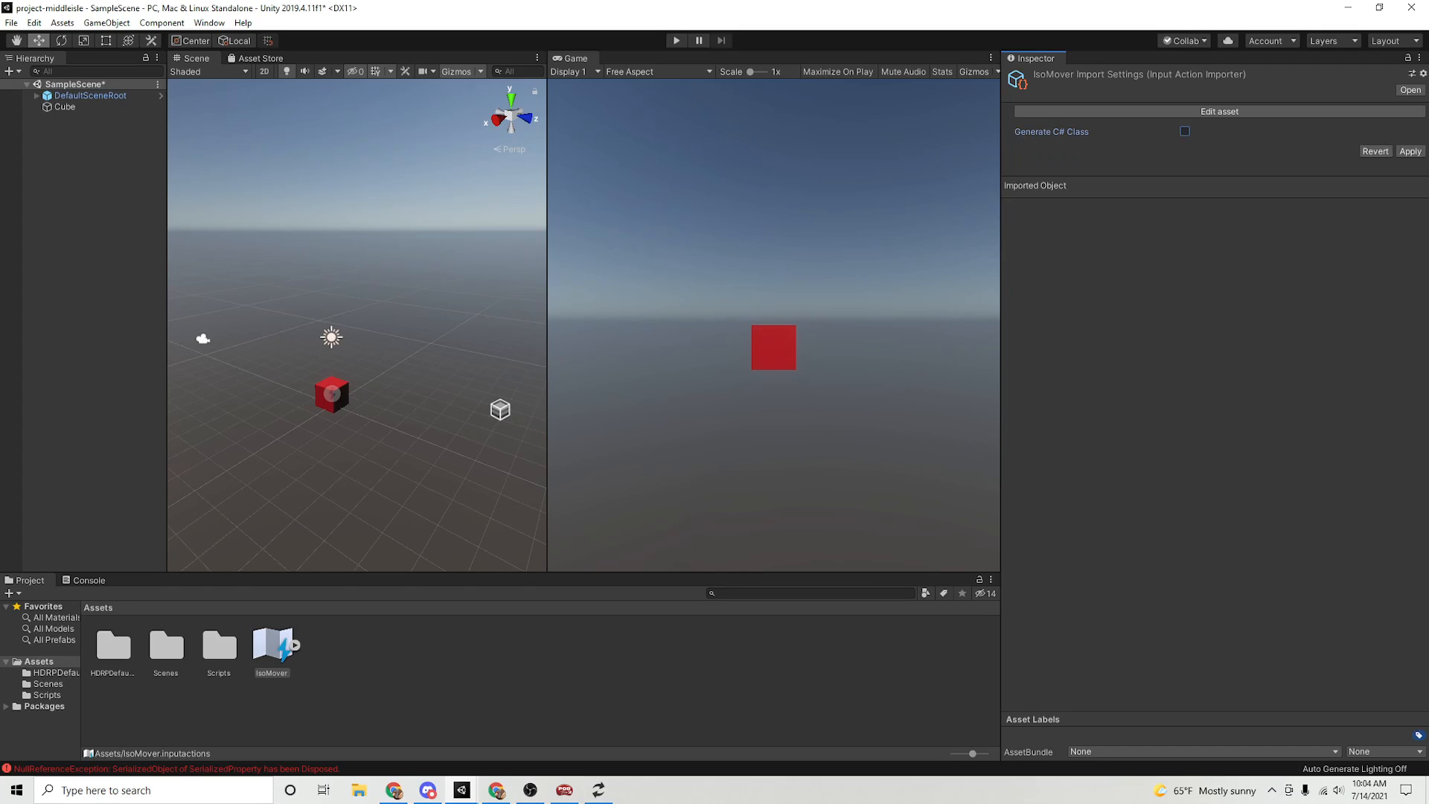
click(1185, 132)
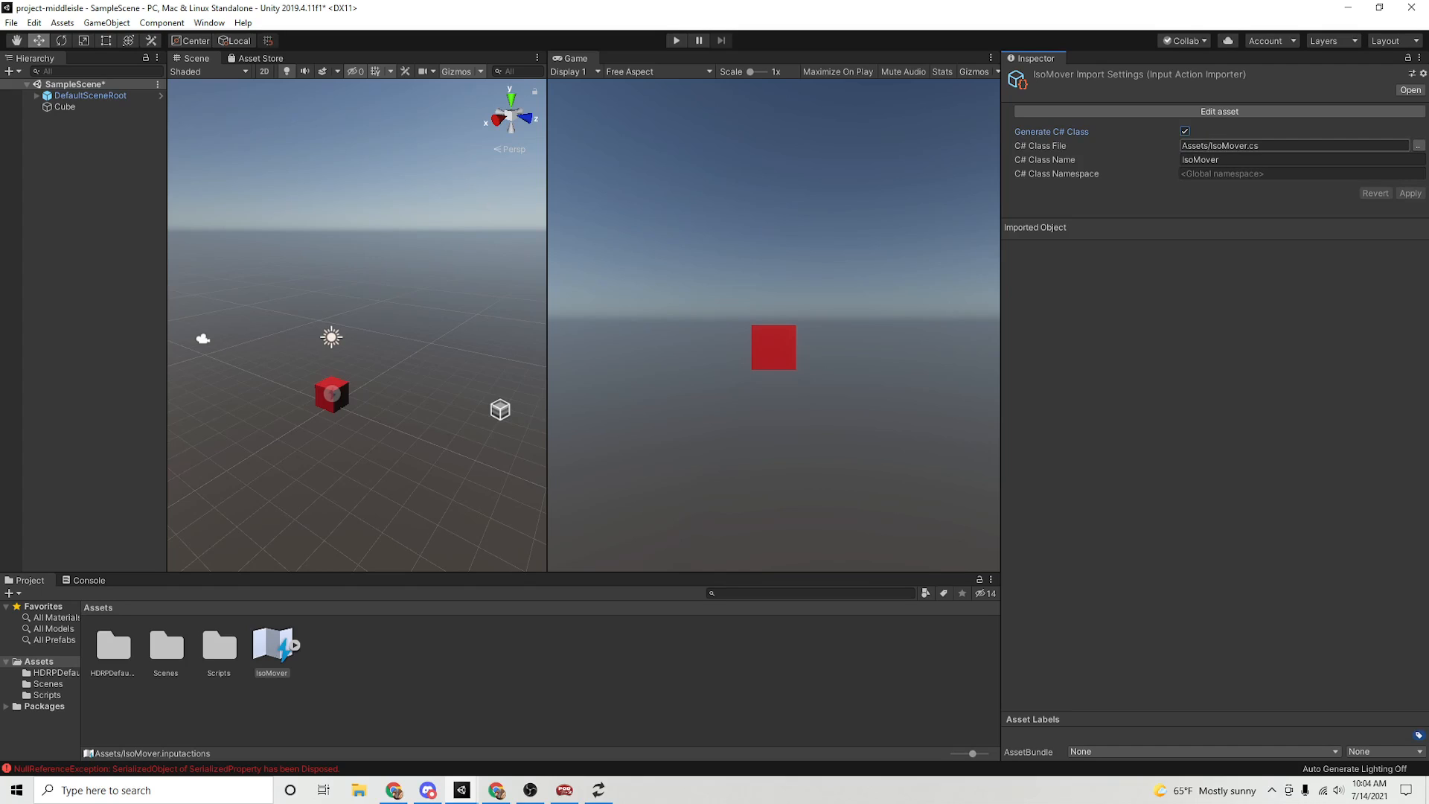
- Set the C# class file to Assets/IsoMove.cs and the class name to IsoMove, and apply the import settings
click(1251, 146)
click(1248, 145)
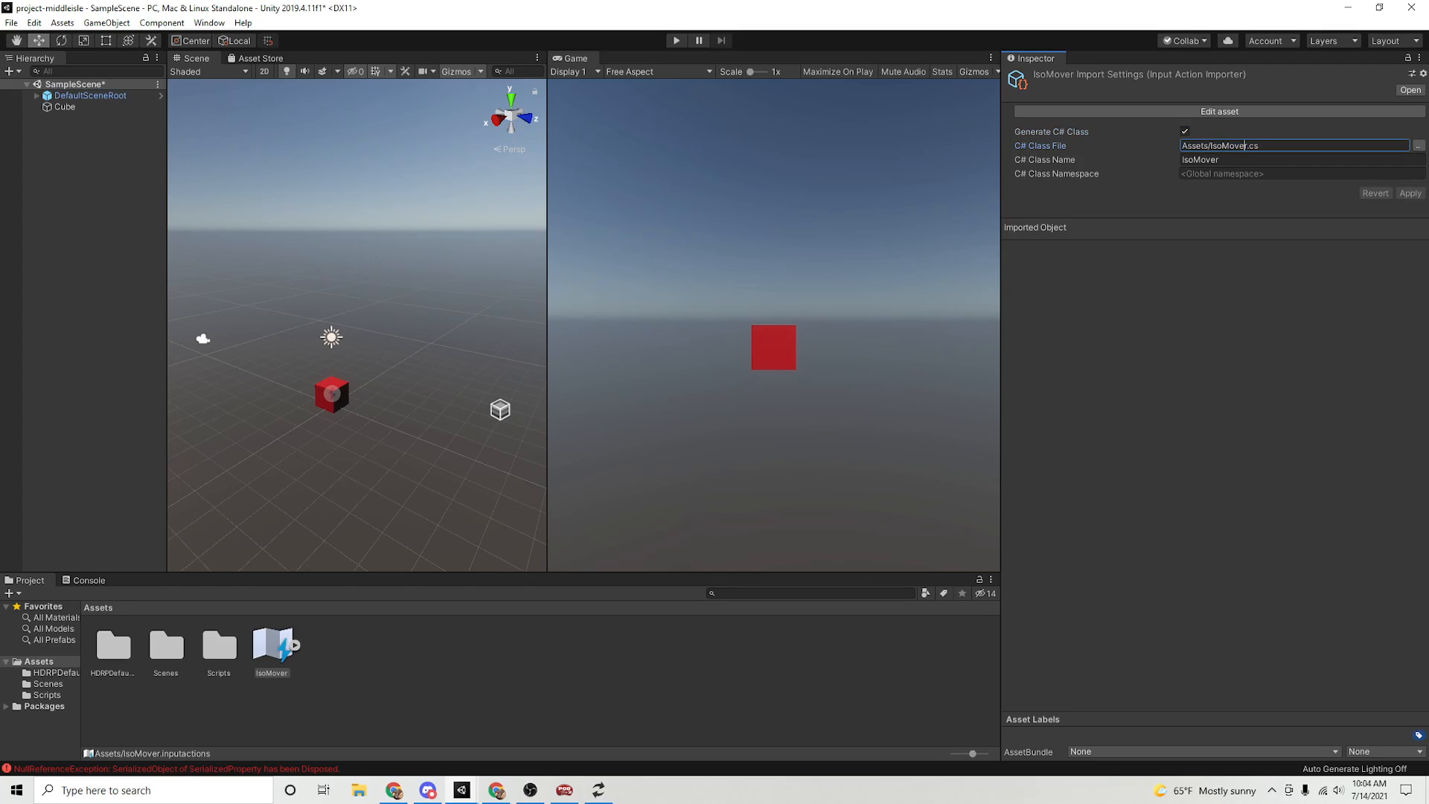
key(BackSpace)
click(1247, 159)
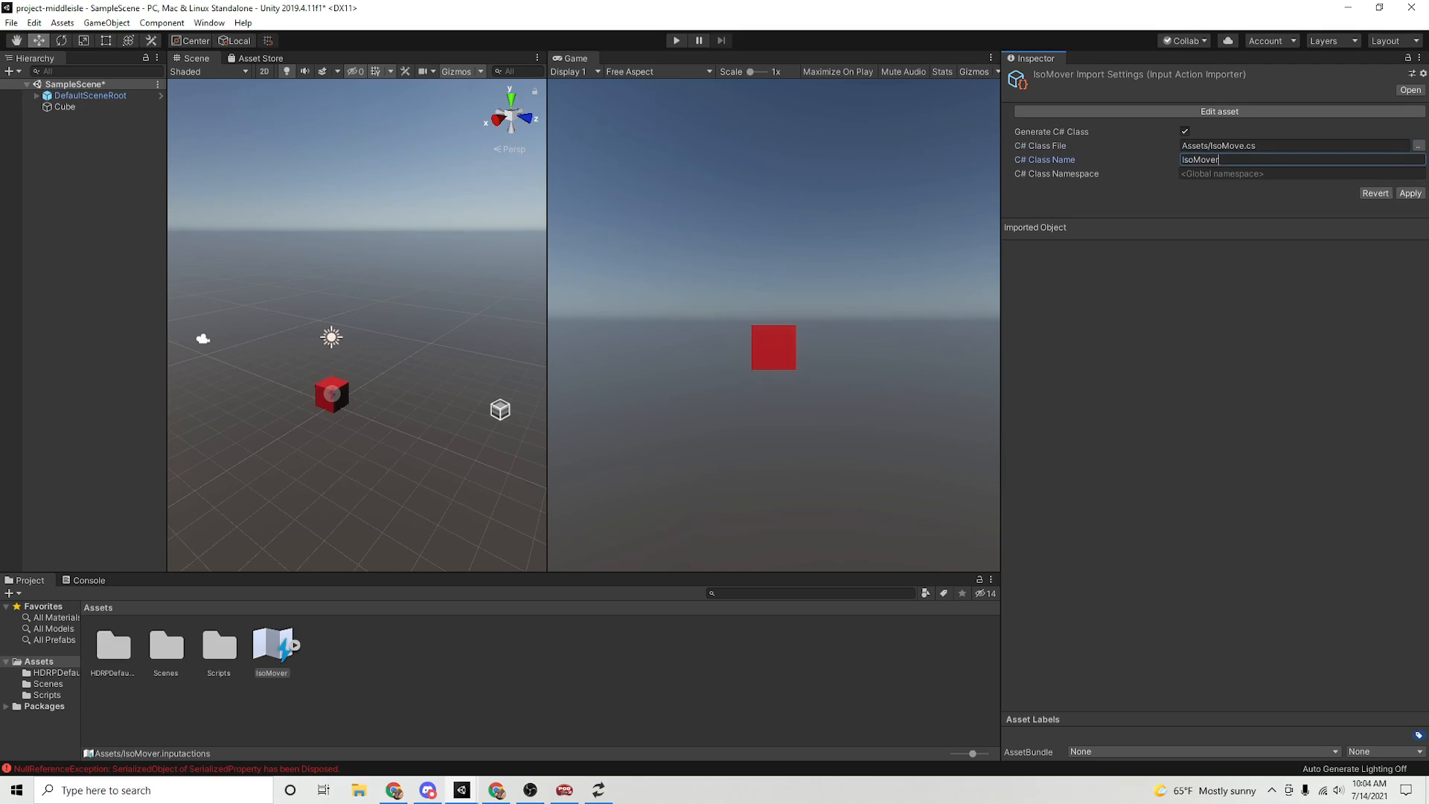
key(BackSpace)
text(IsoMover)
click(1411, 193)
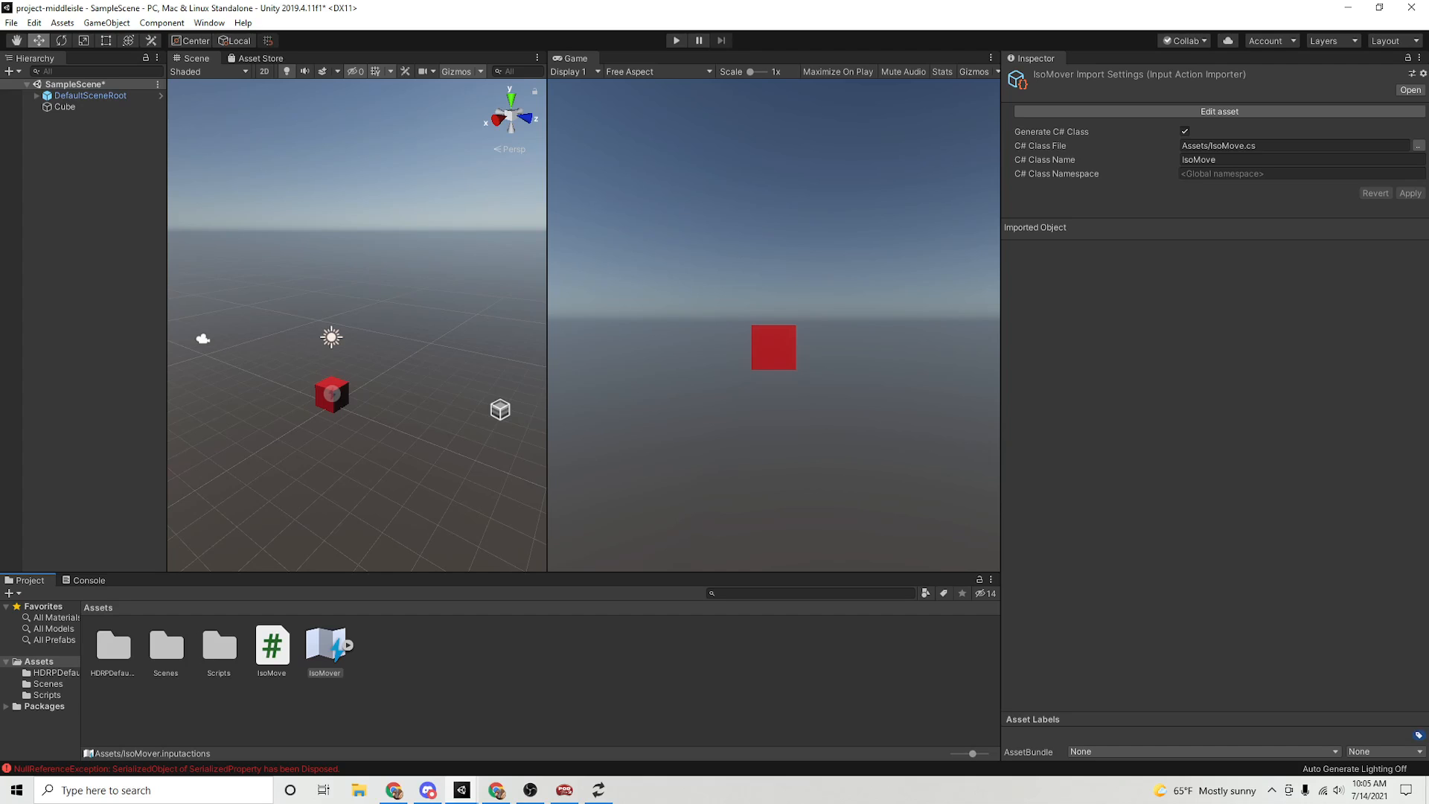
- Switch to the HDRPIntegrationTest3 project to check its assets for reference, and return to project-middleisle
click(462, 790)
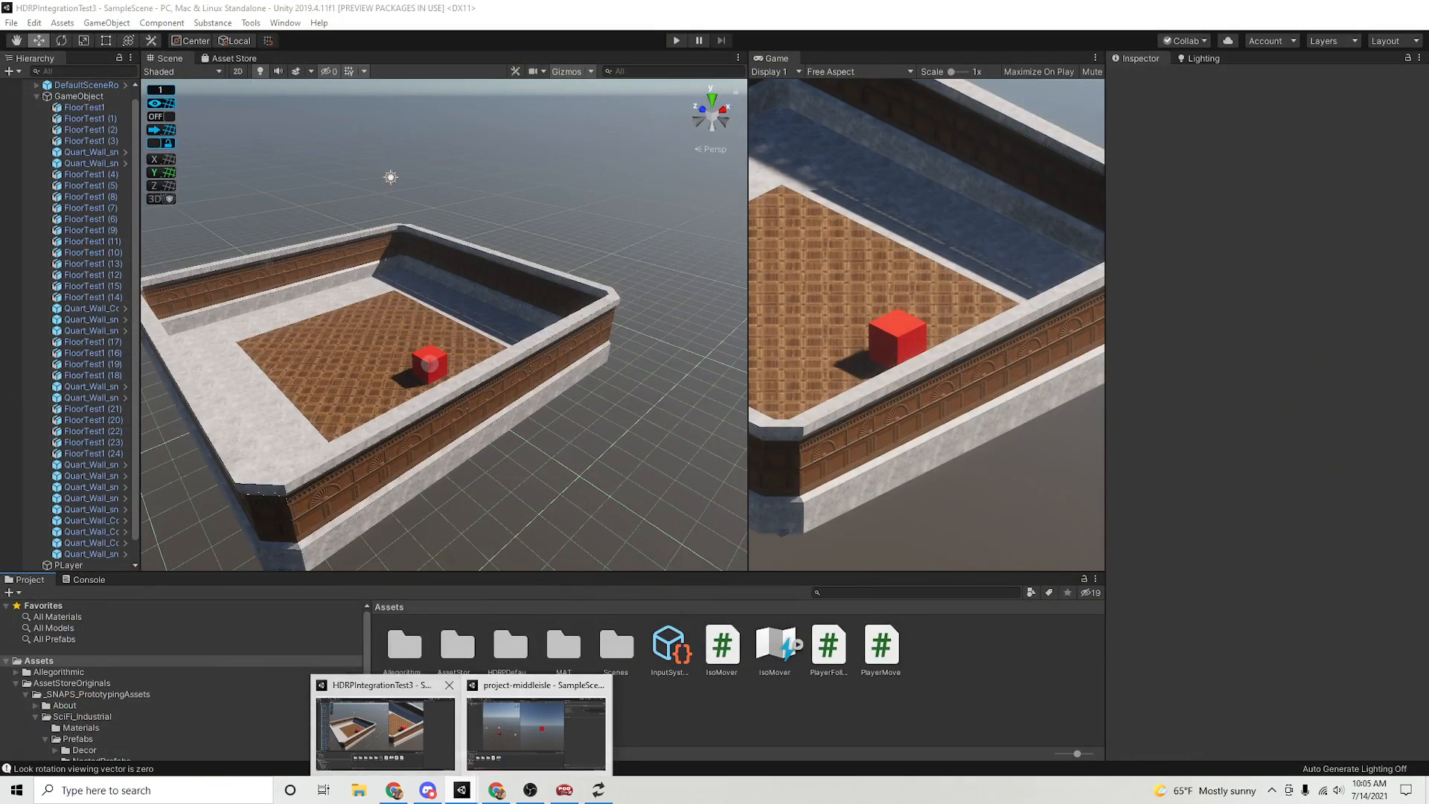
click(386, 733)
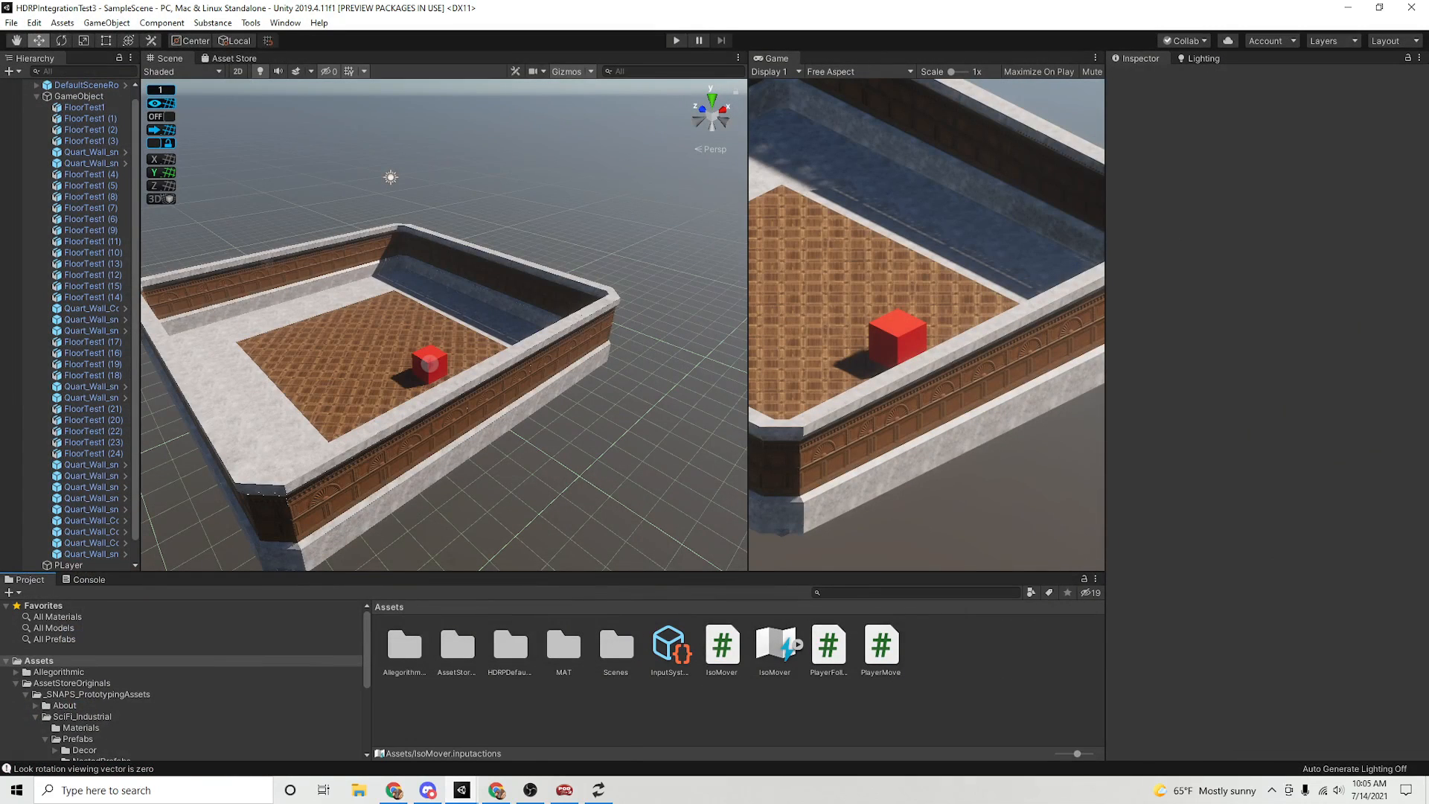
click(1348, 7)
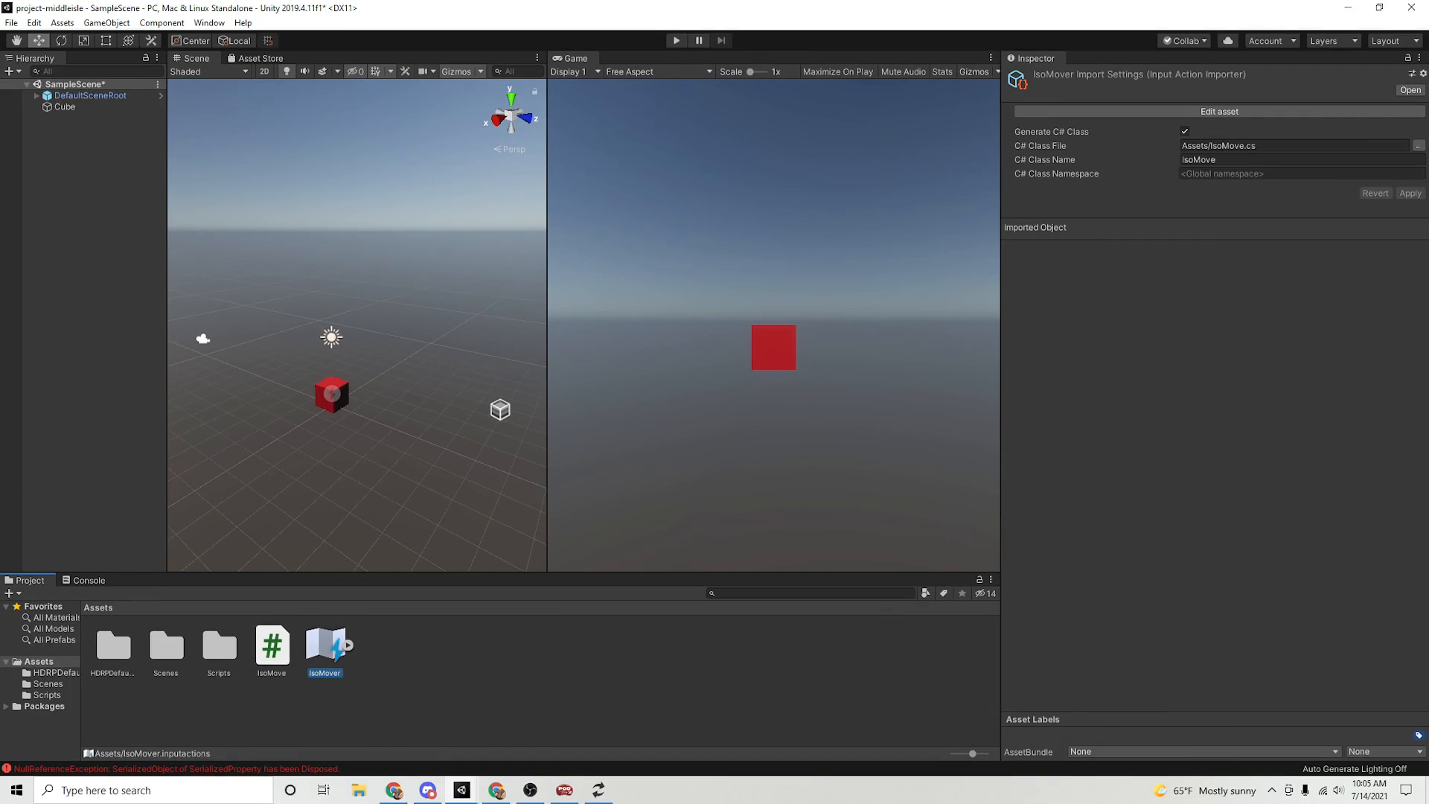
- Create an Input System Package settings asset in the Project Settings and close them
click(332, 395)
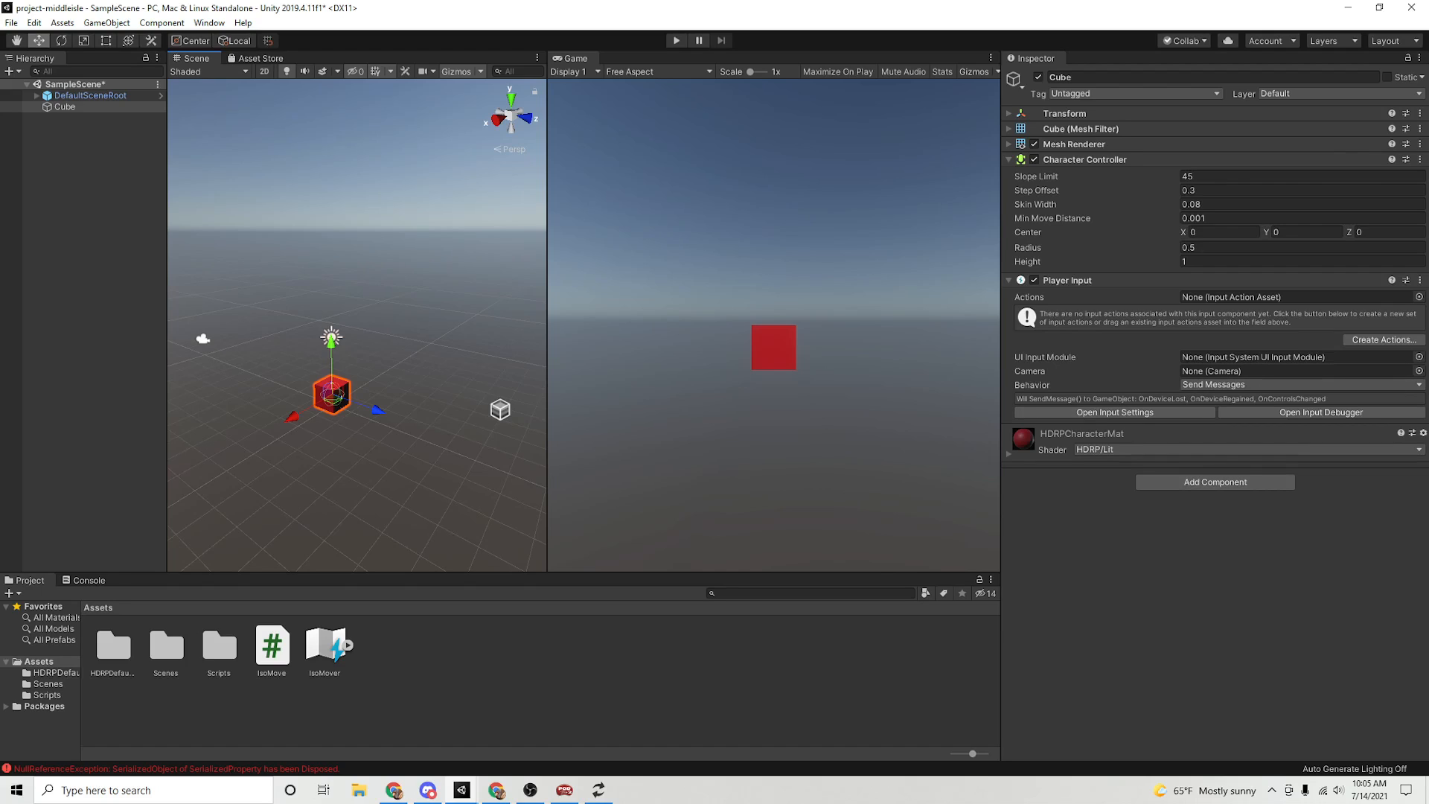
click(1298, 297)
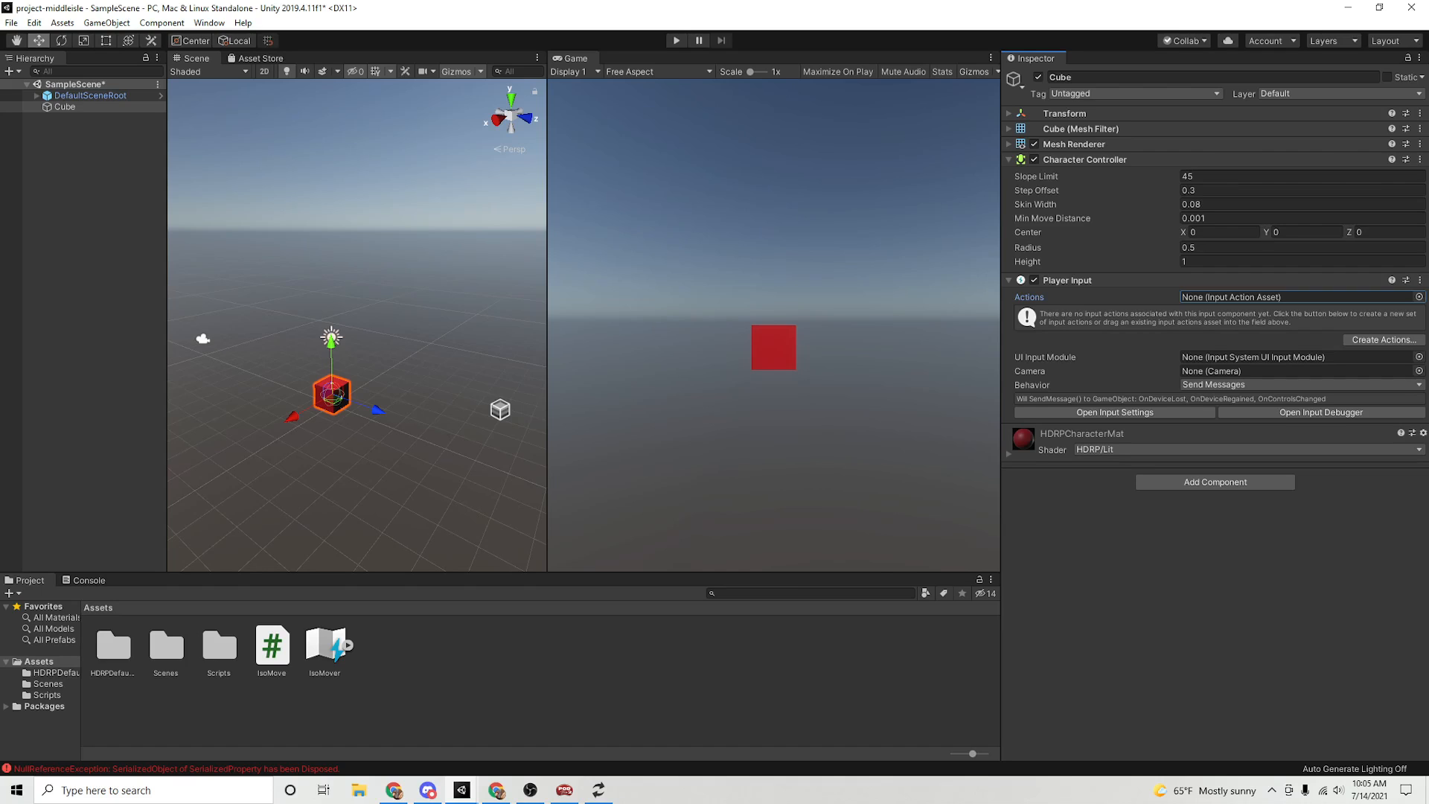
click(34, 23)
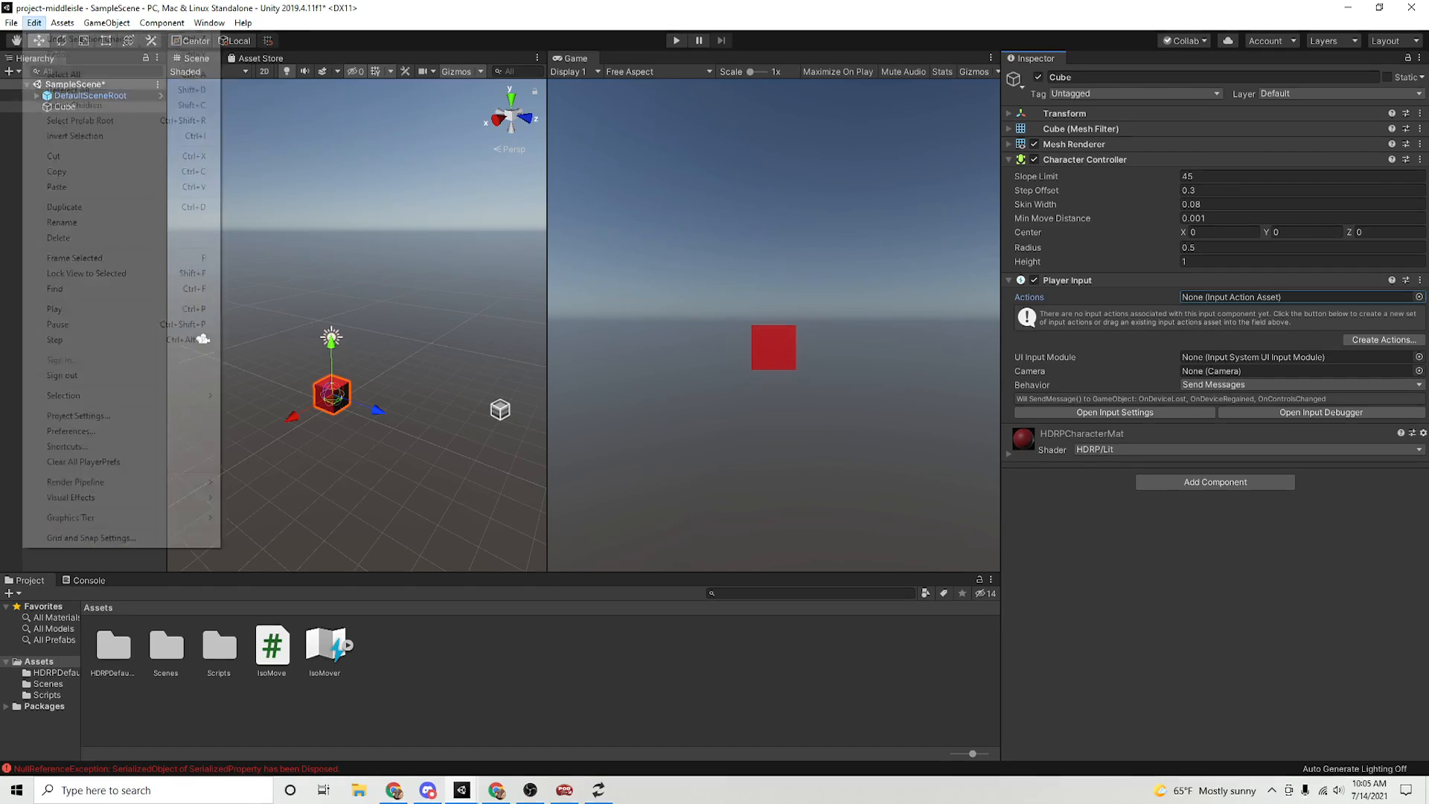
click(79, 415)
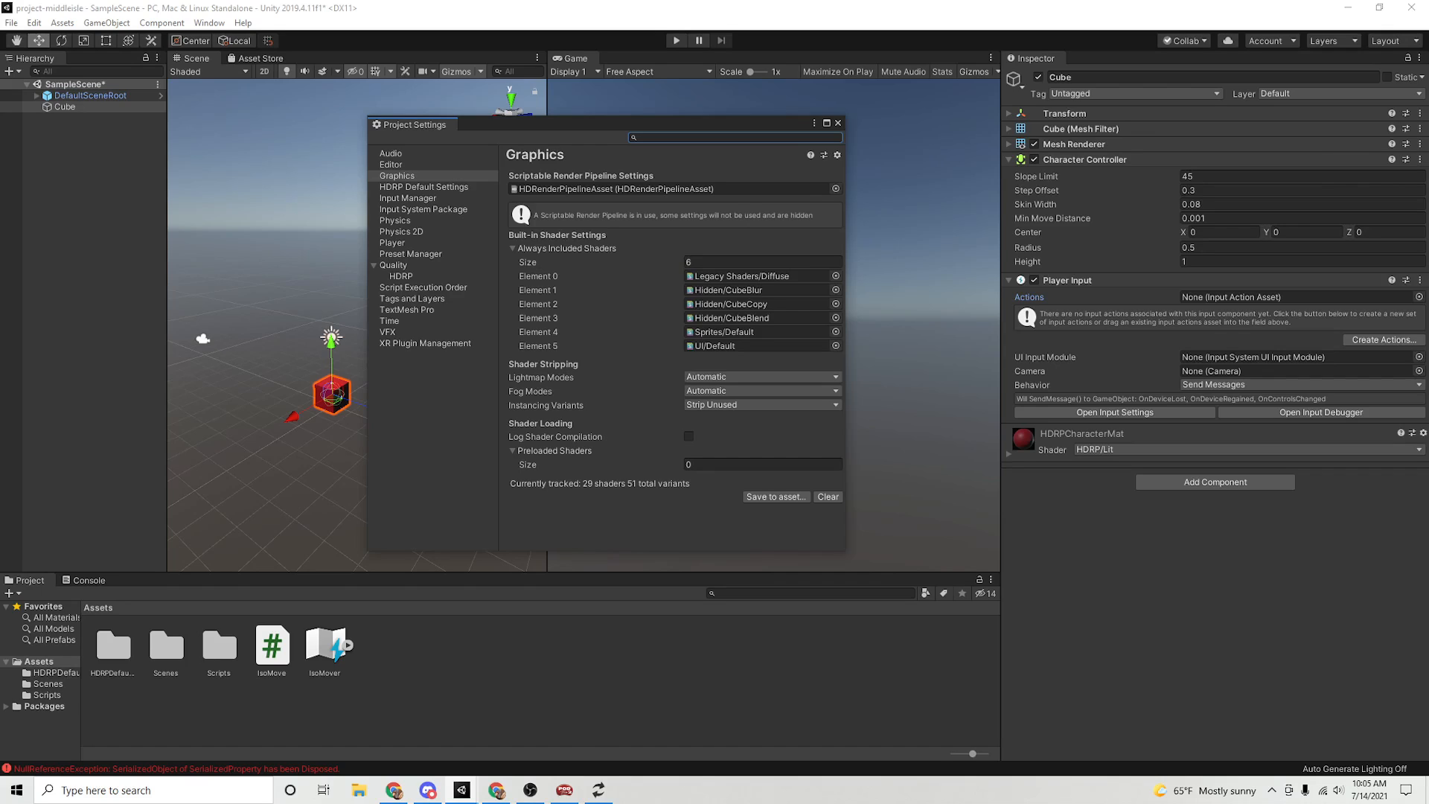
click(408, 197)
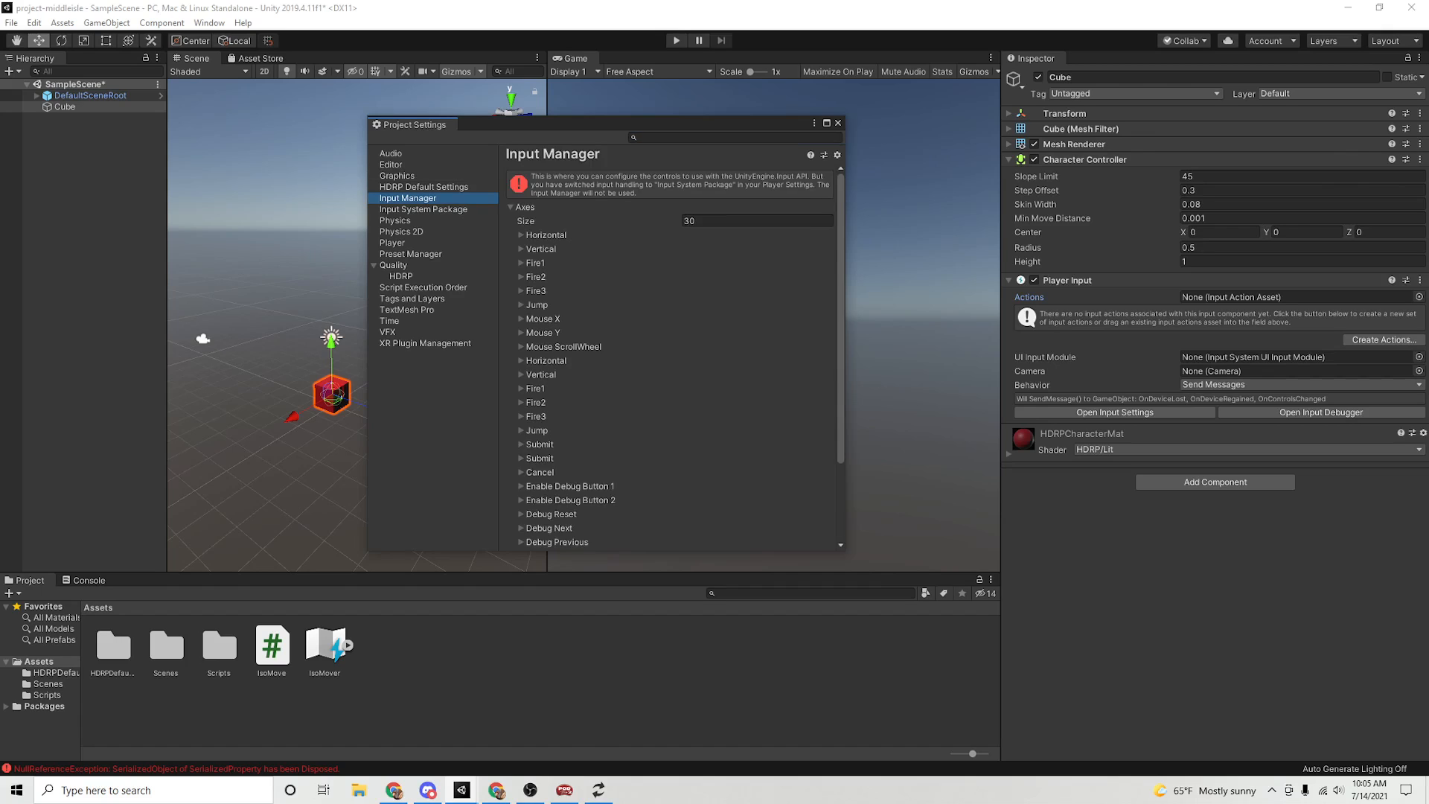
click(424, 209)
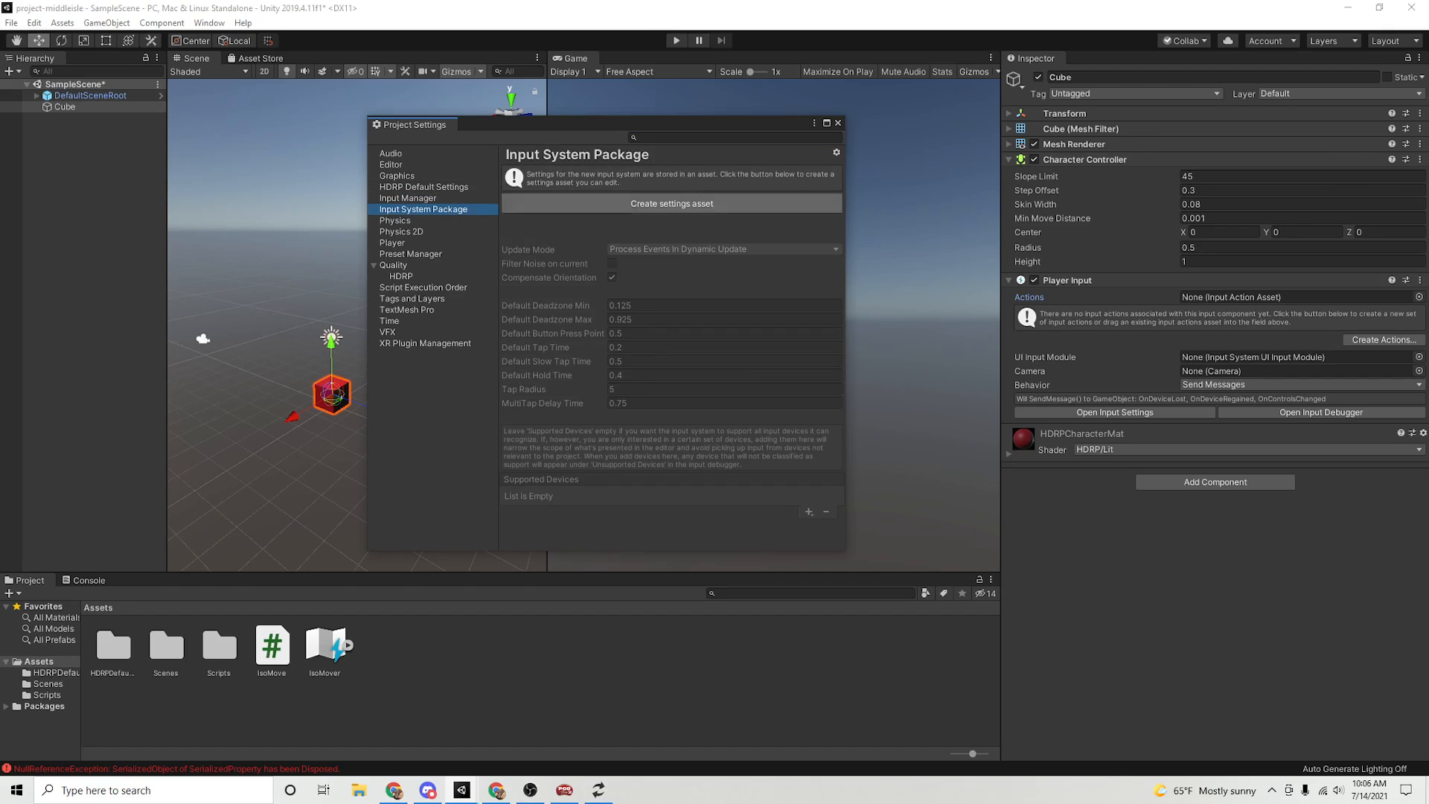
click(672, 203)
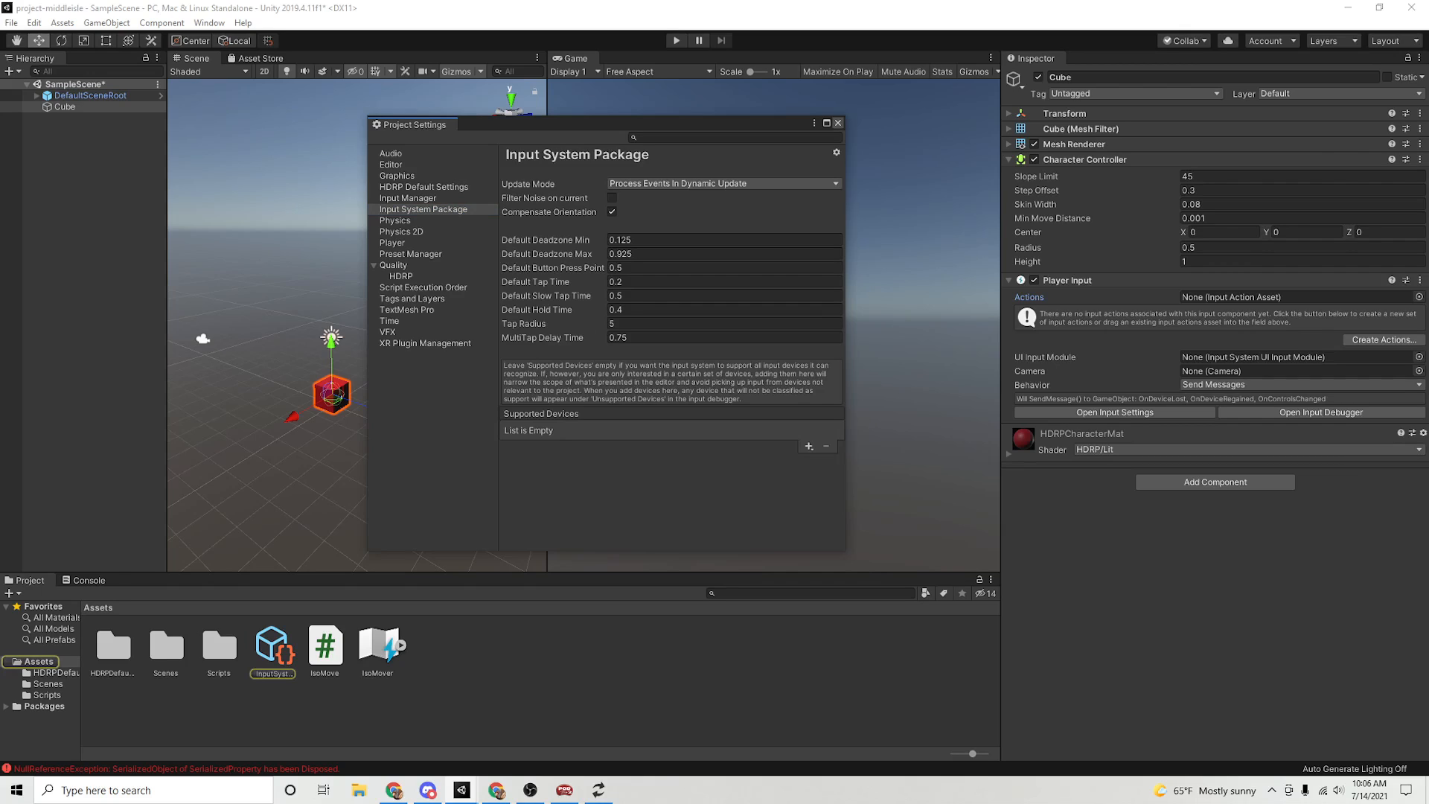
click(838, 122)
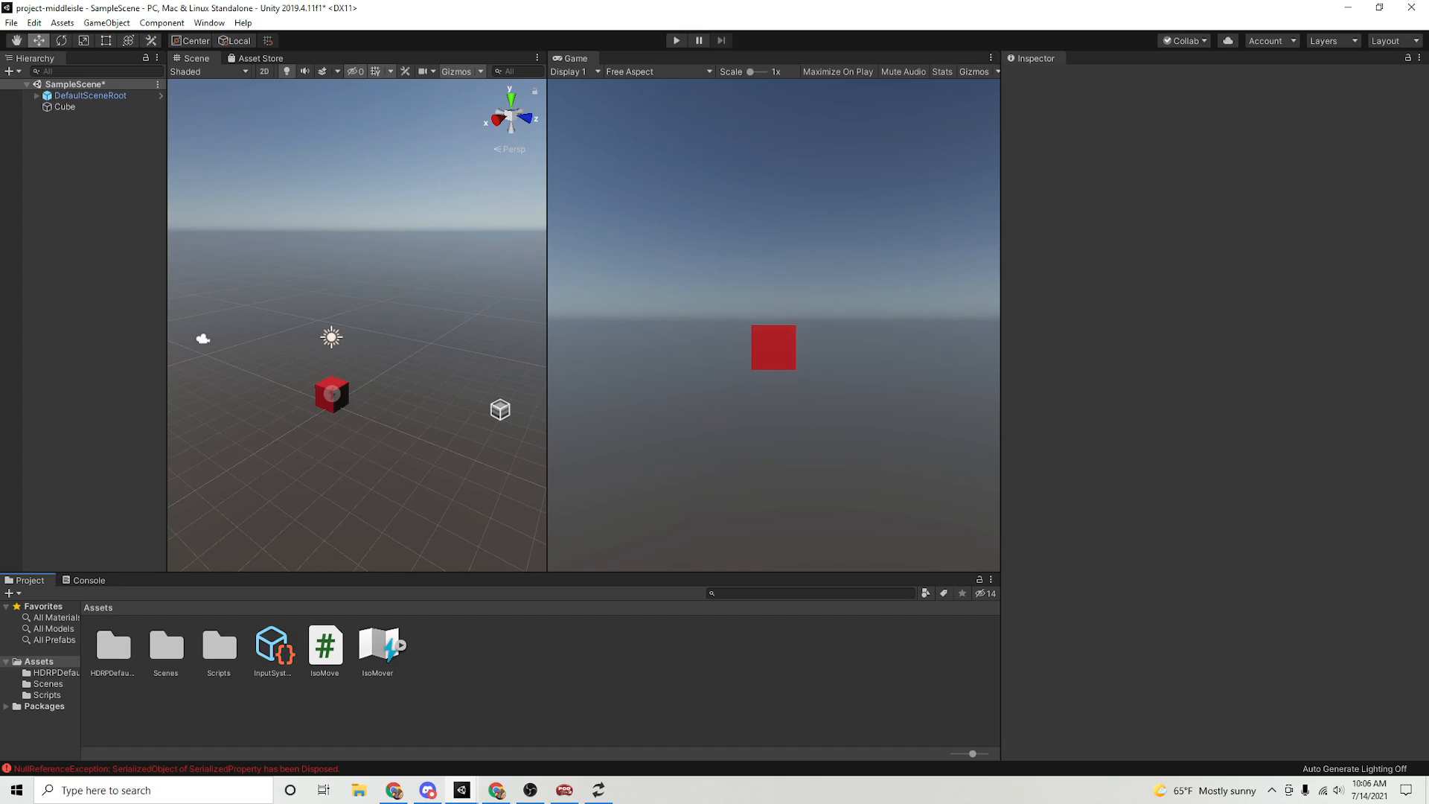
- Assign the IsoMover asset as the Actions of the cube's Player Input and set its default scheme to Keyboard&Mouse
click(332, 395)
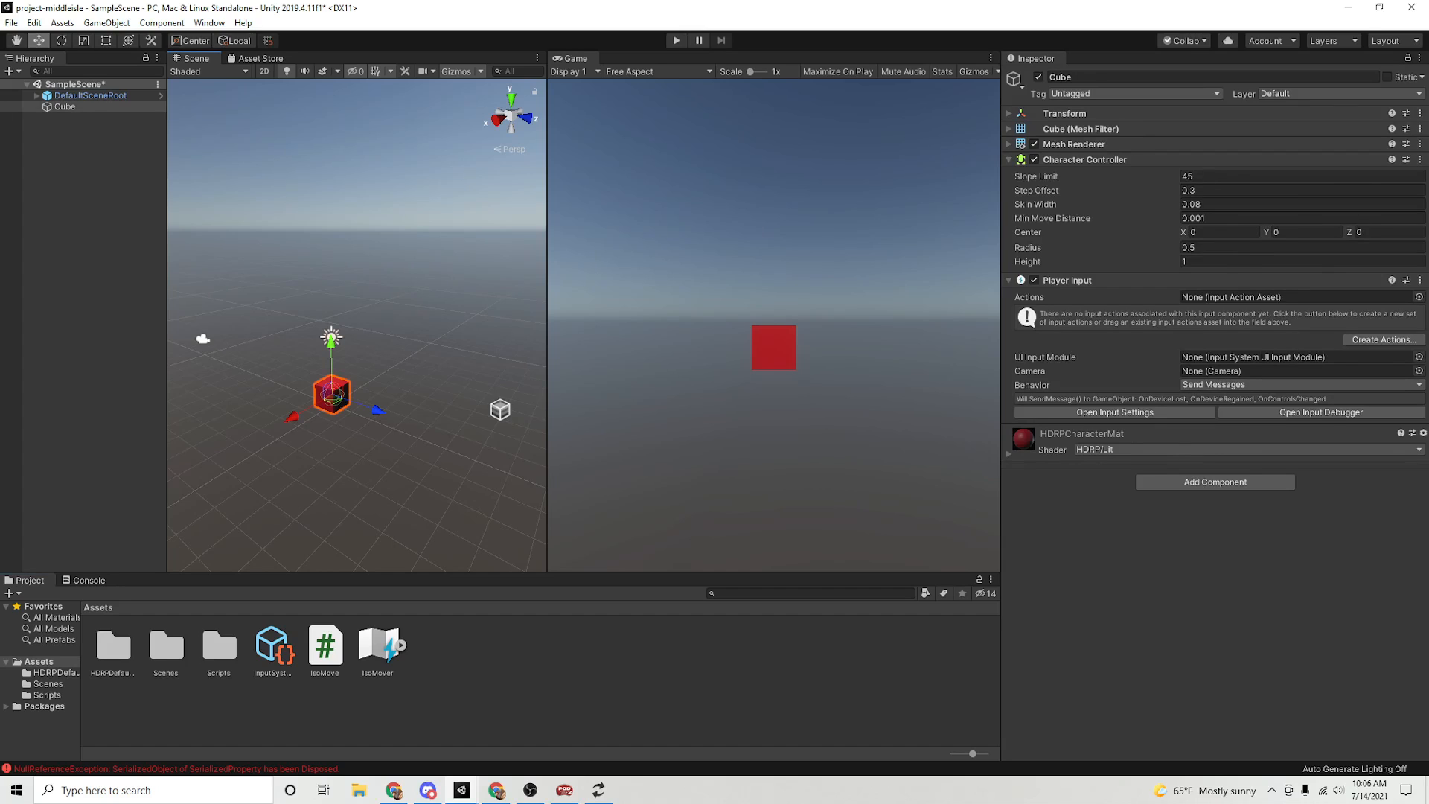
drag(380, 646, 1235, 298)
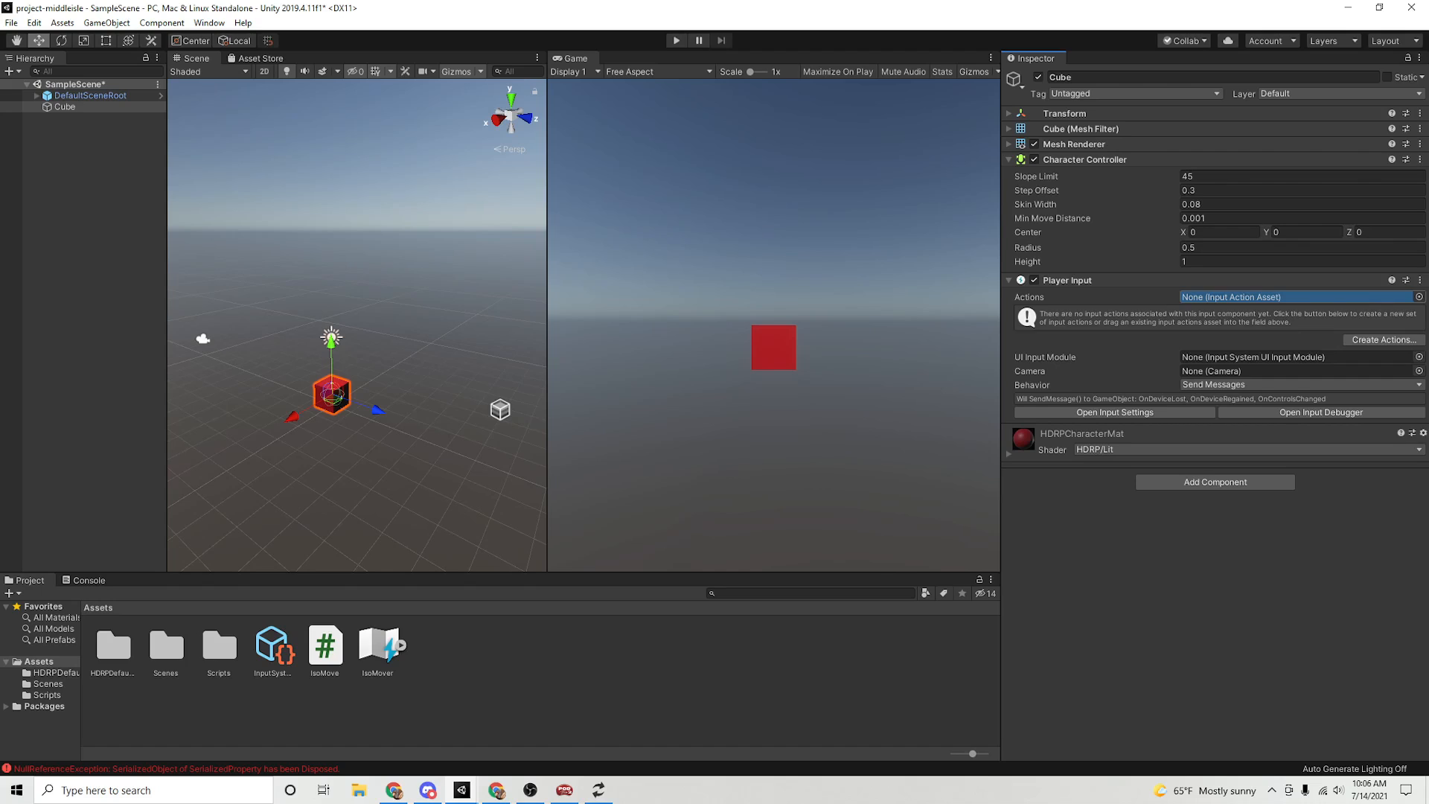
drag(1235, 298, 1236, 297)
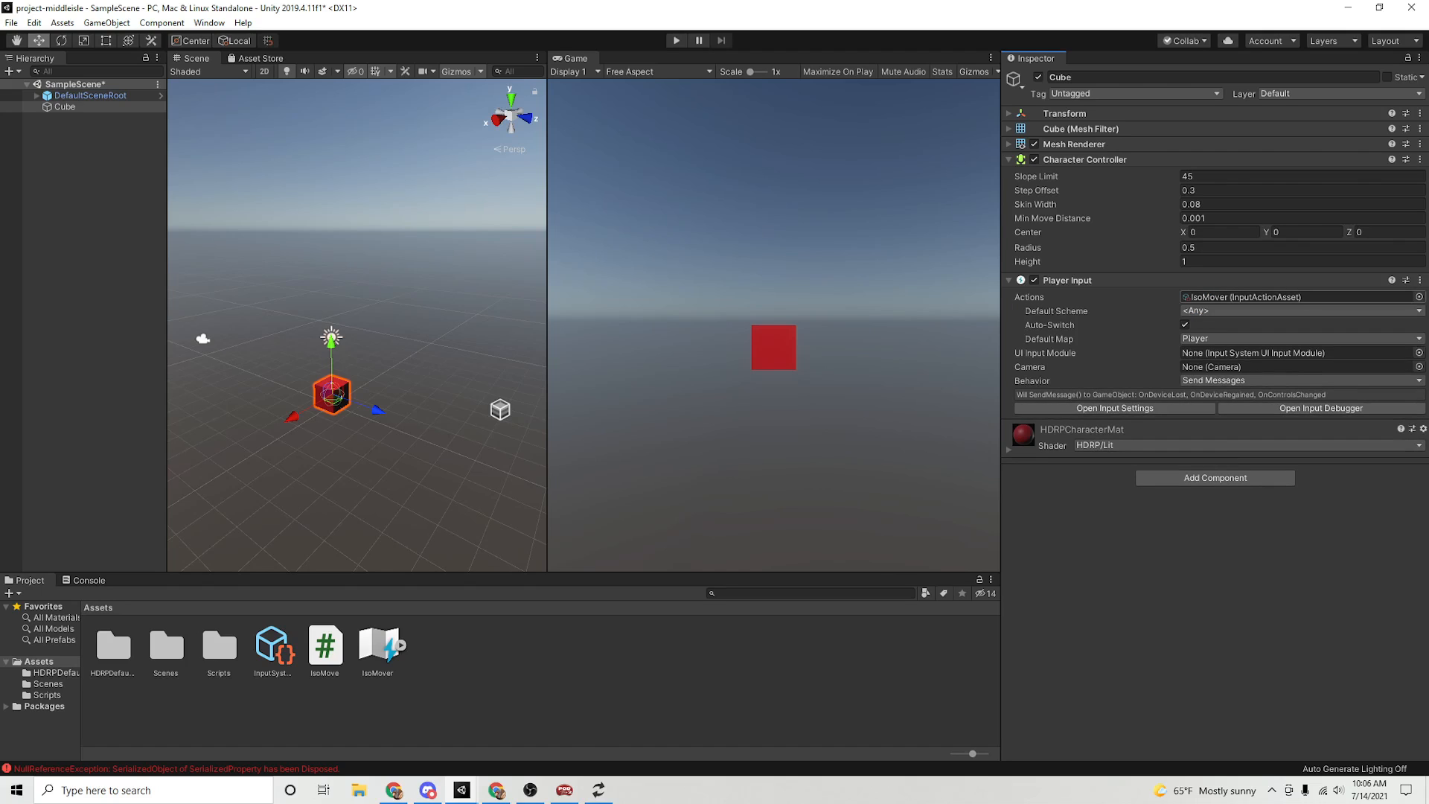
click(1302, 311)
click(1220, 342)
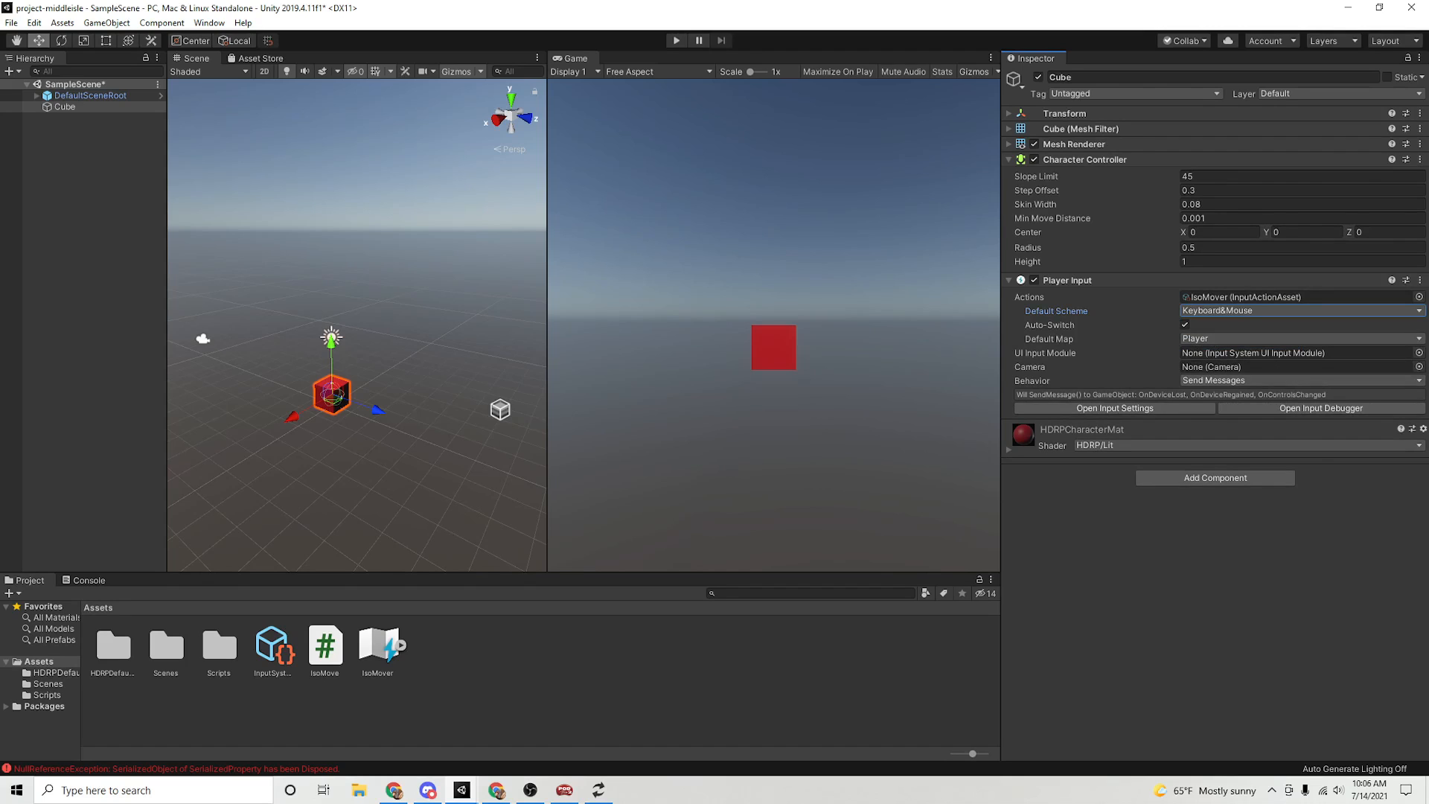
- Set the Player Input behavior to Invoke Unity Events and expand its Player events to show the Move event
click(1265, 381)
click(1240, 427)
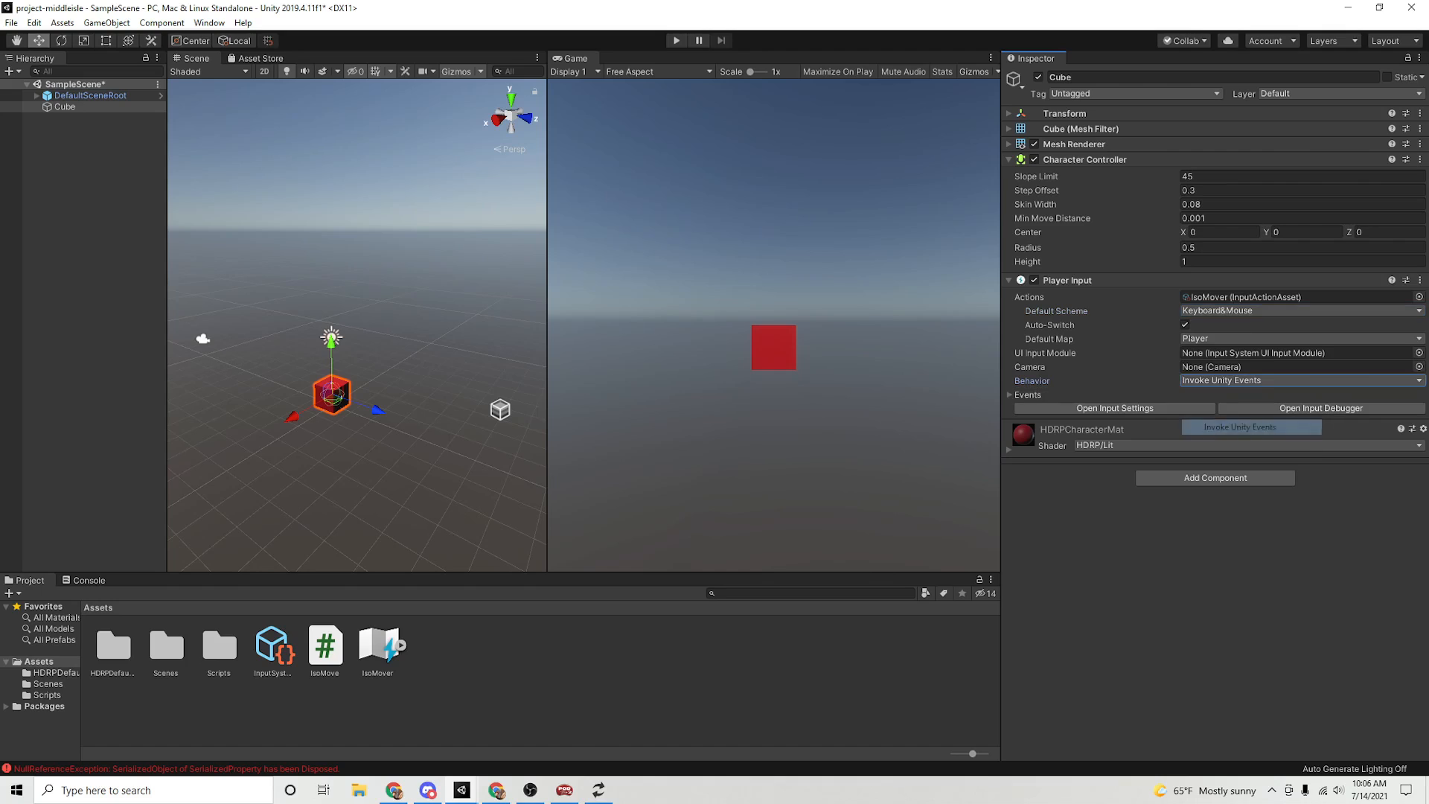
click(1010, 395)
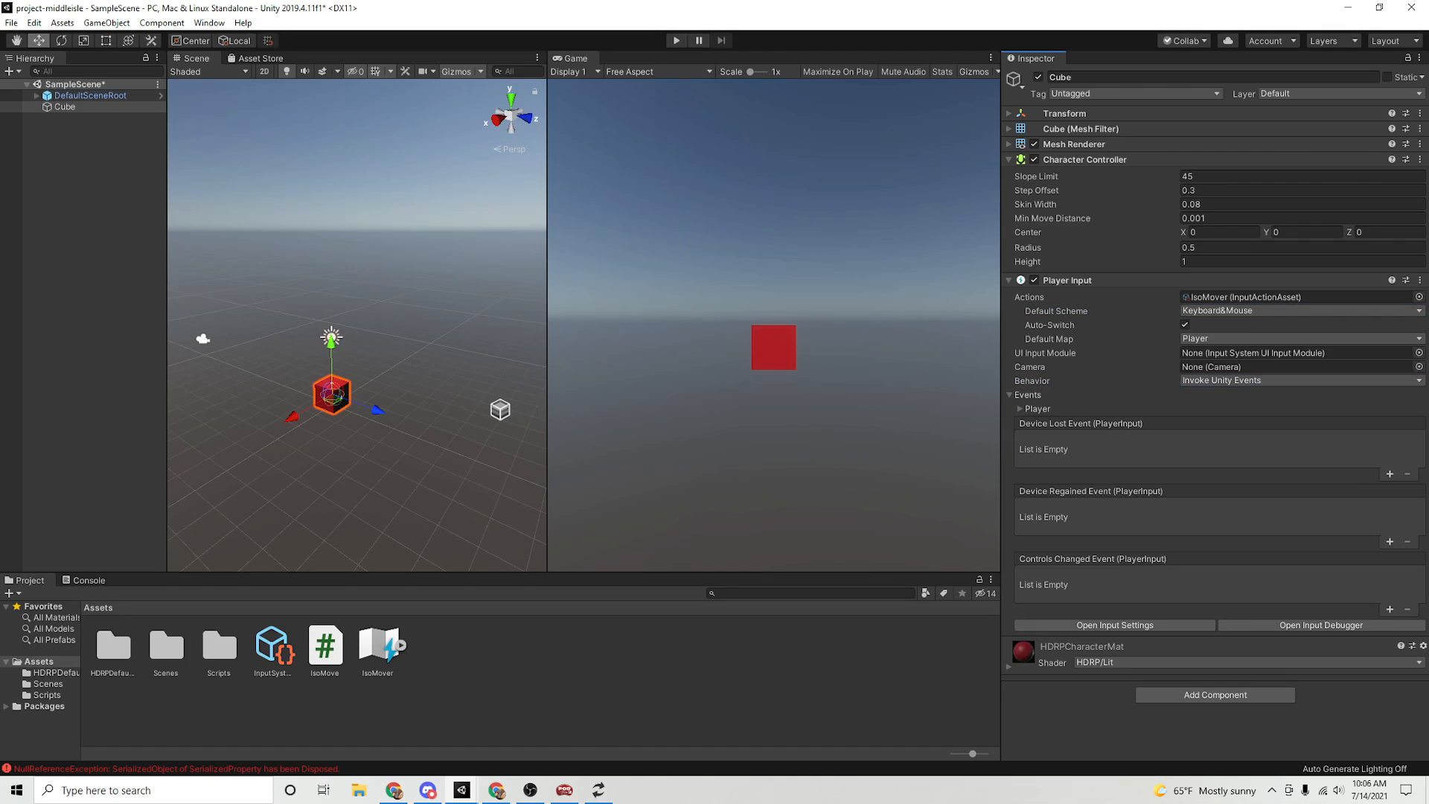
click(1020, 409)
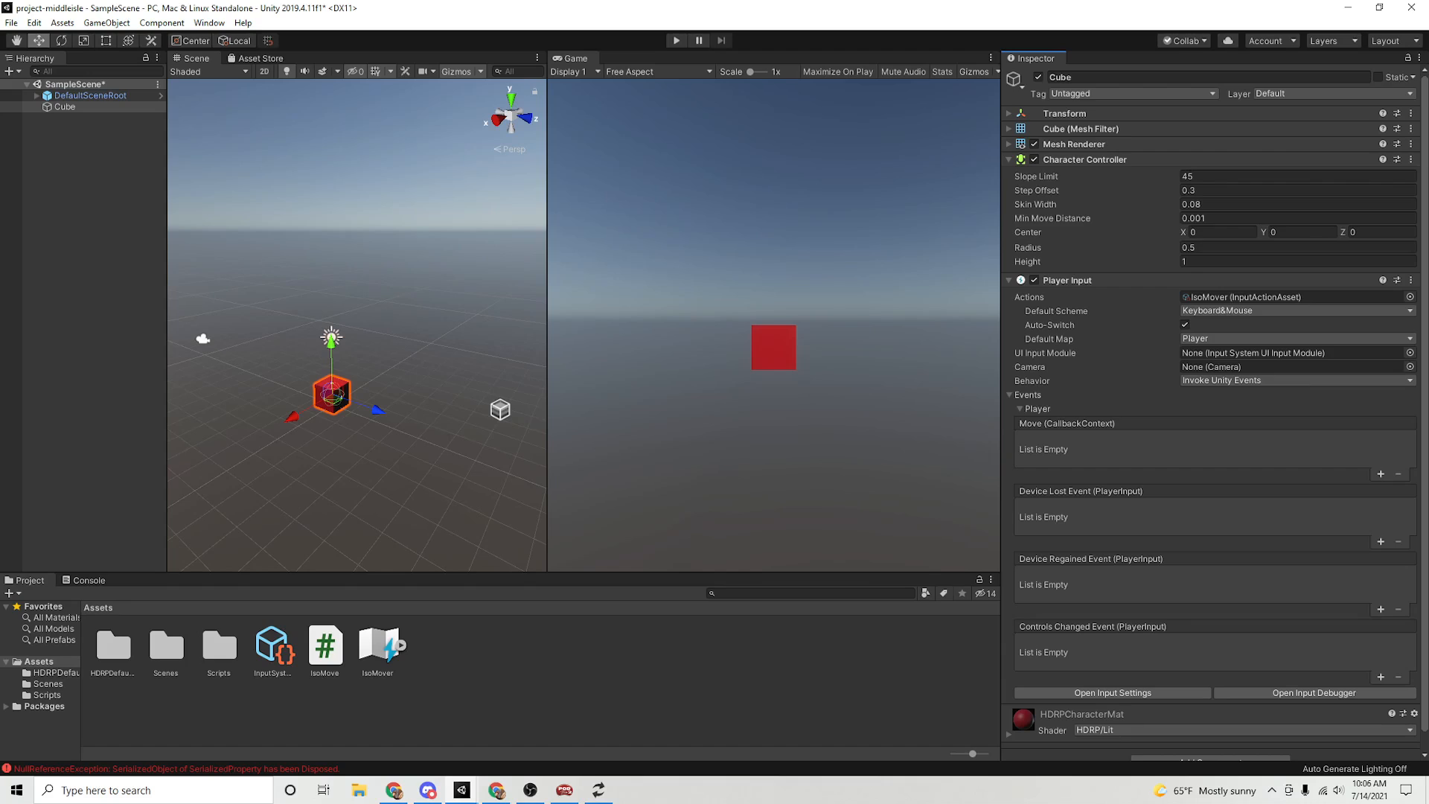
- Open the Scripts folder in Assets and inspect the PlayerMovement script
click(476, 696)
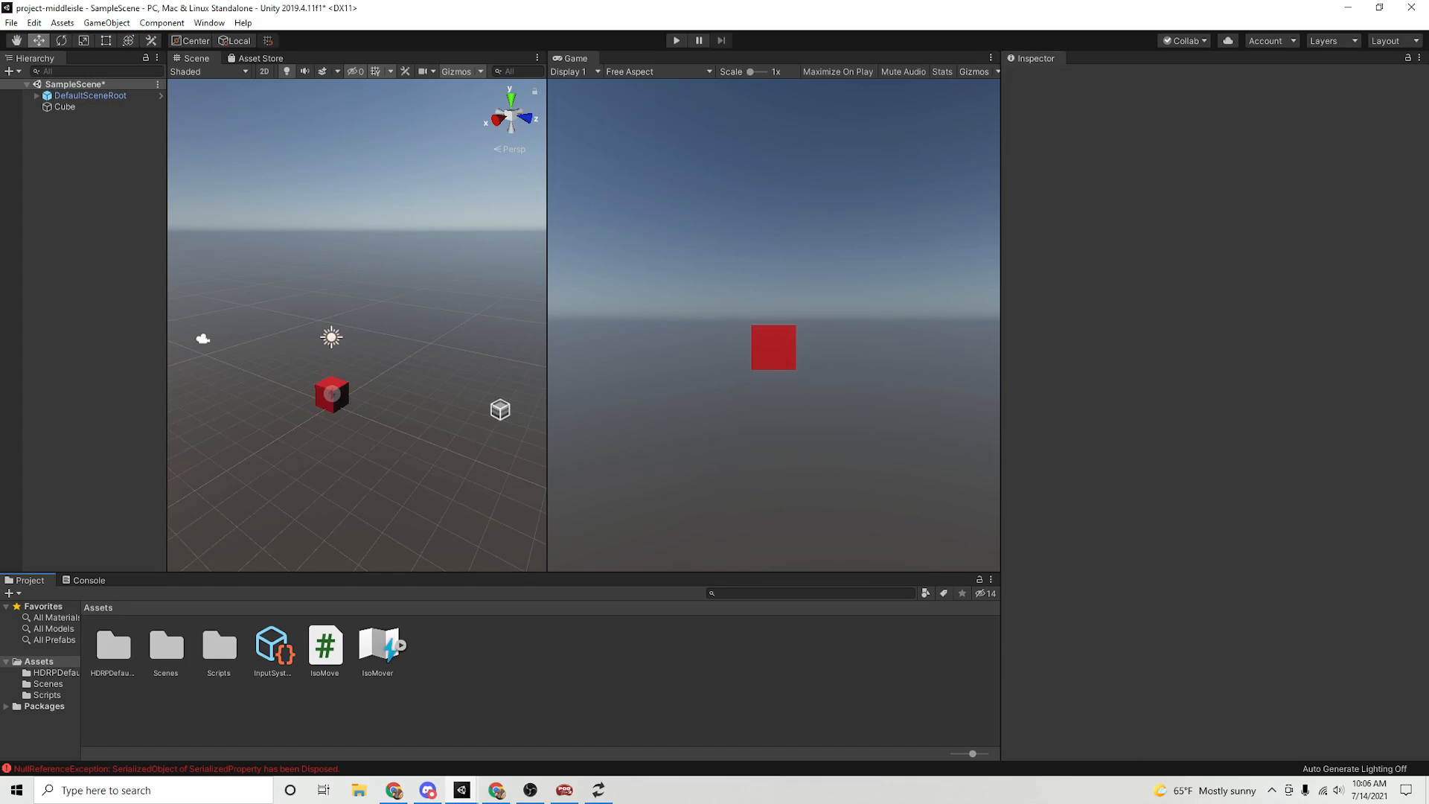
click(47, 696)
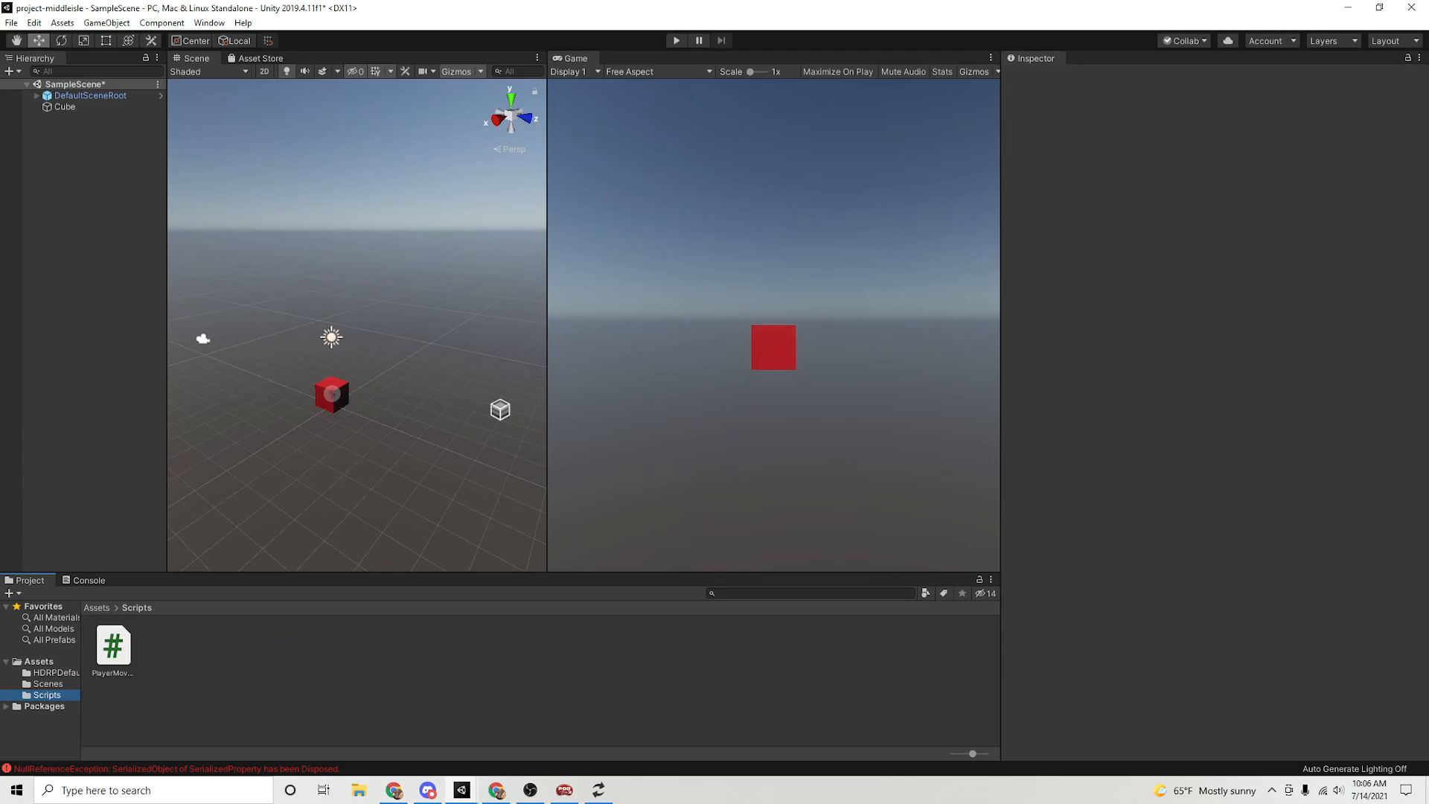
click(476, 685)
click(114, 646)
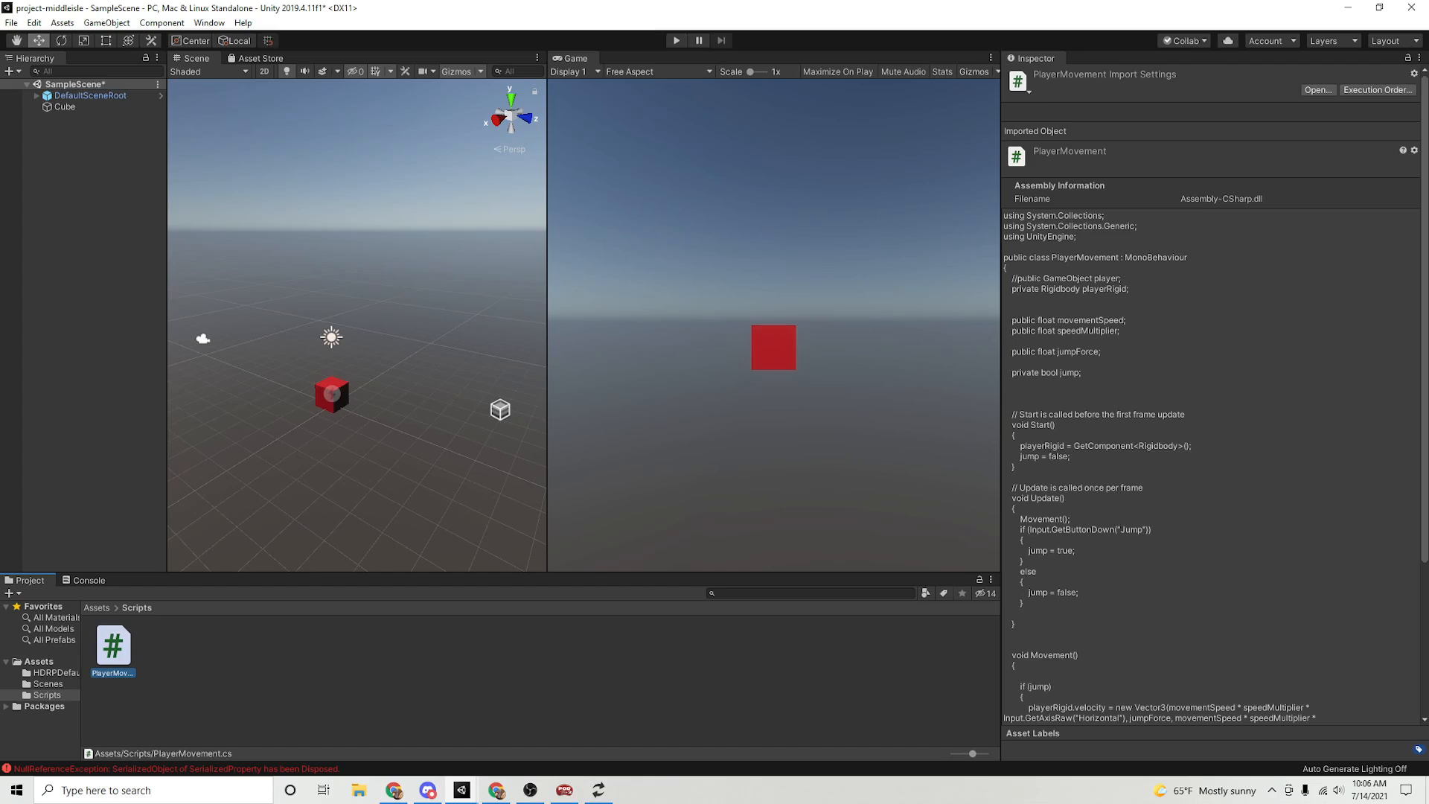
right_click(105, 643)
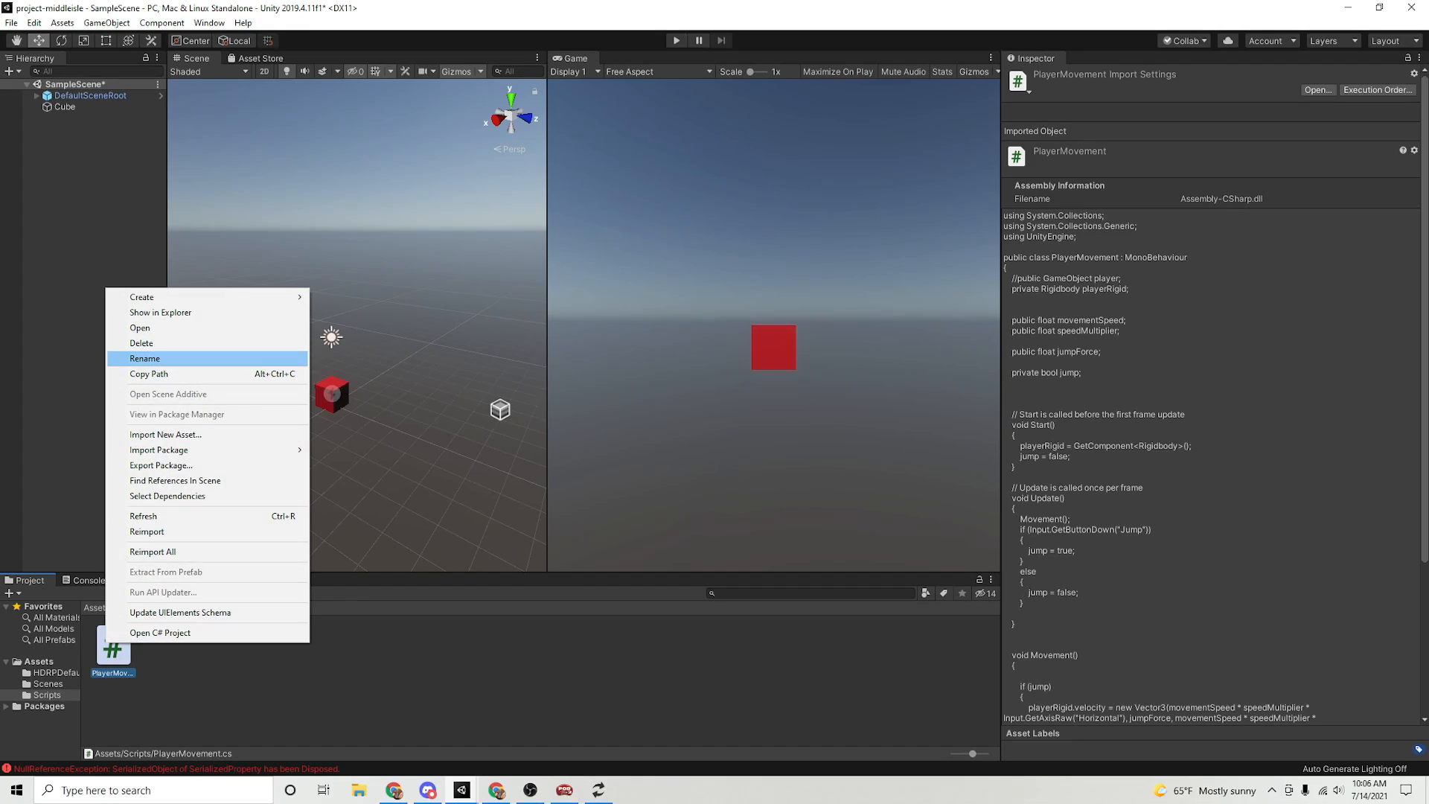
click(358, 647)
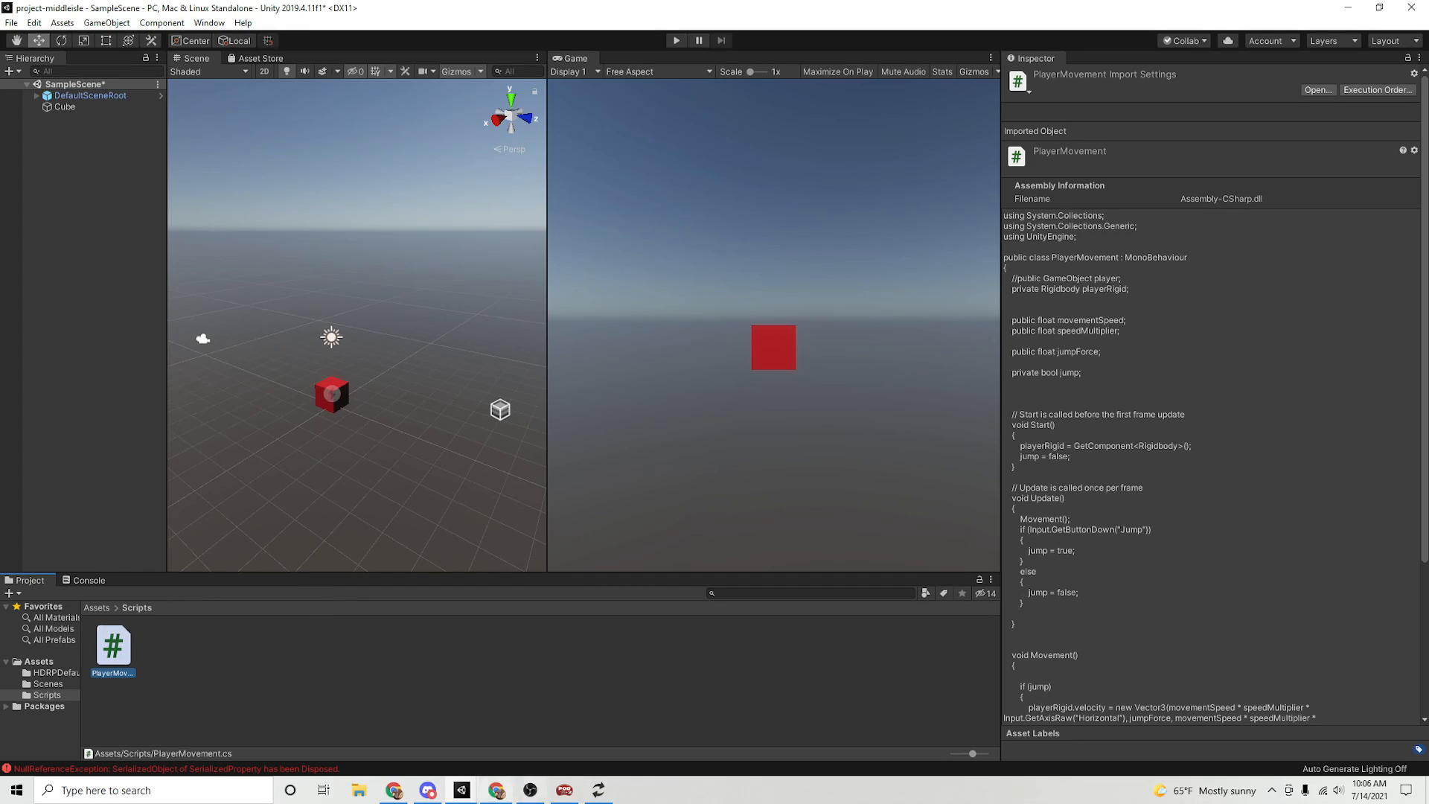
- Locate the PlayerMove script in the HDRPIntegrationTest3 project, return, and close the code editor showing PlayerMovement.cs
click(462, 790)
click(536, 737)
click(462, 790)
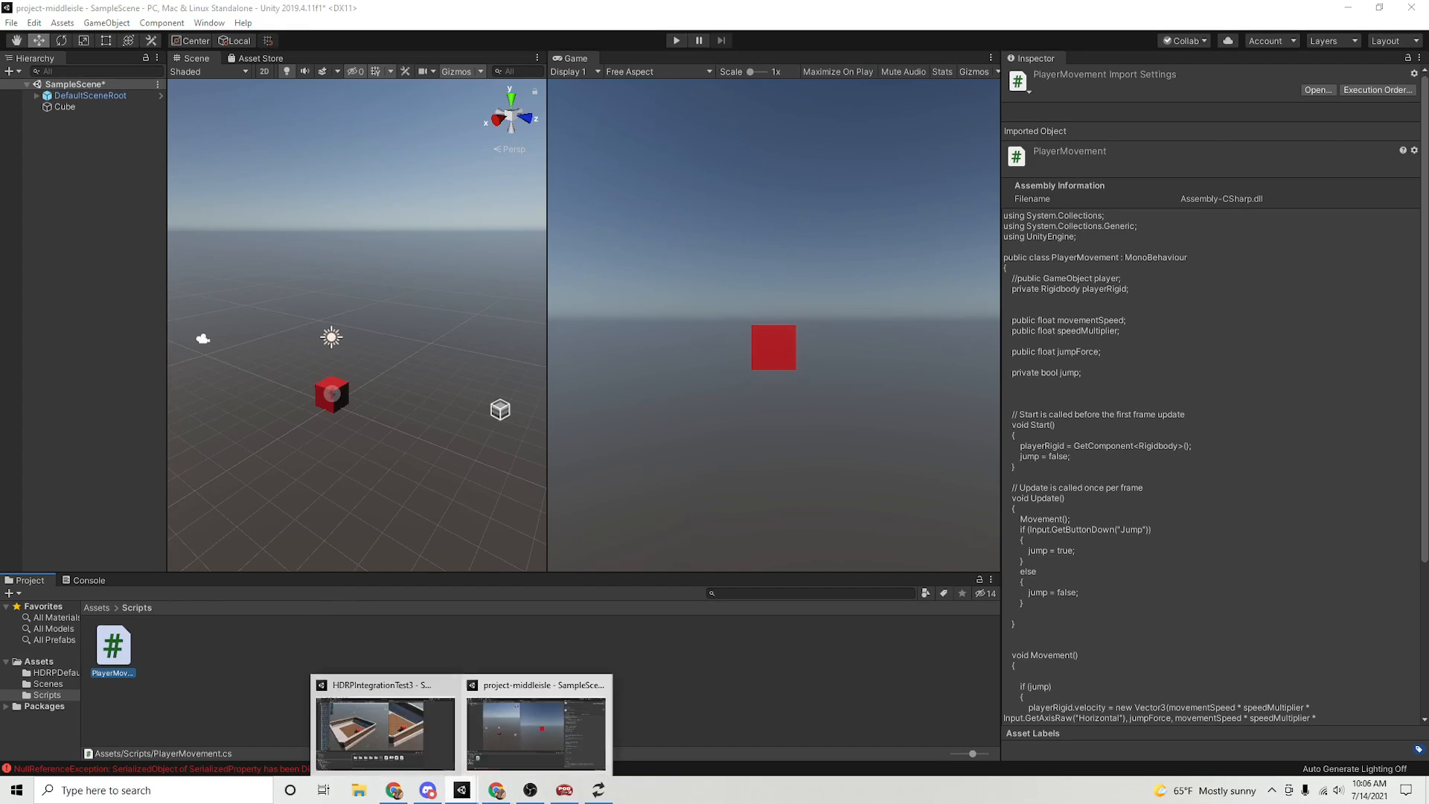
click(463, 789)
key(alt+Tab)
click(881, 646)
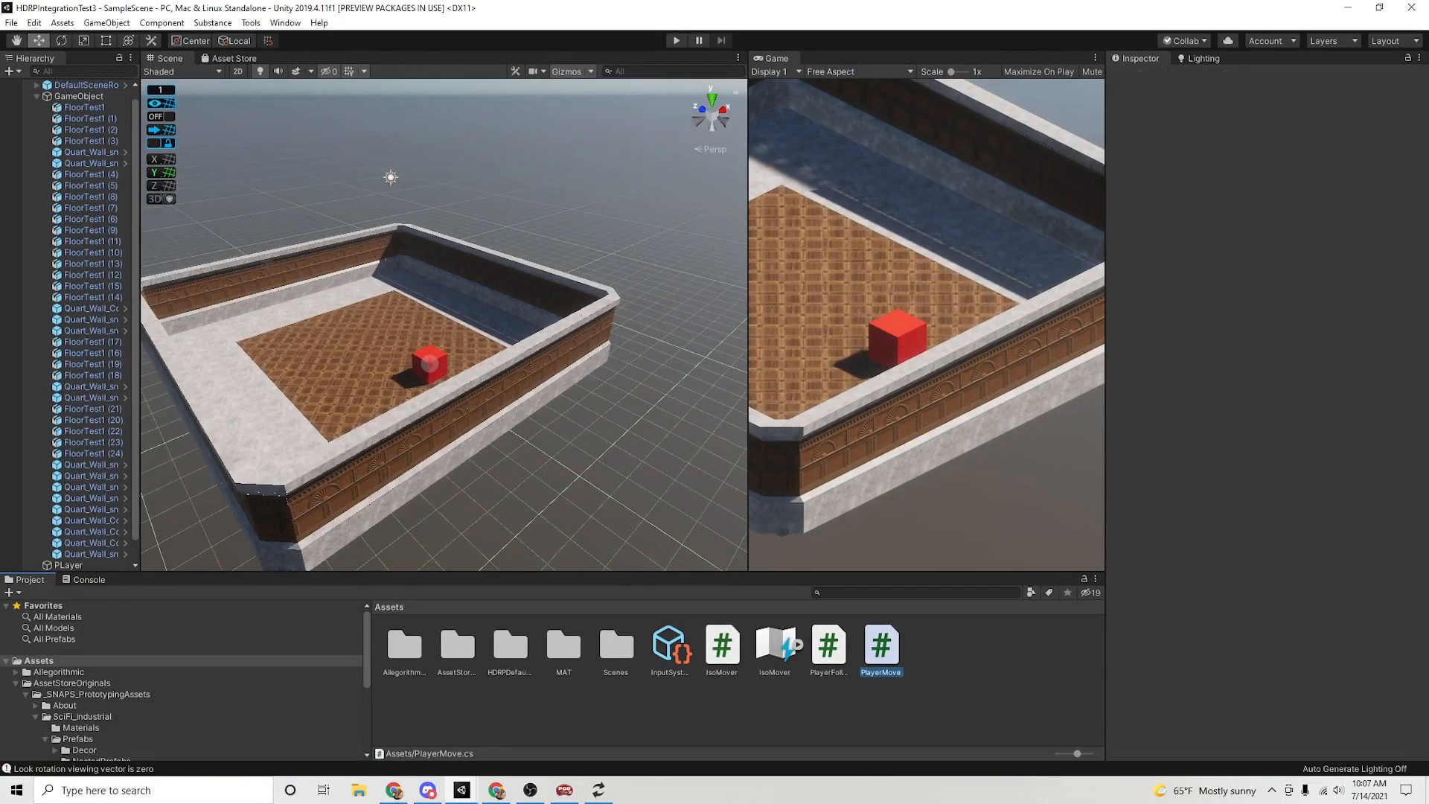
click(1348, 8)
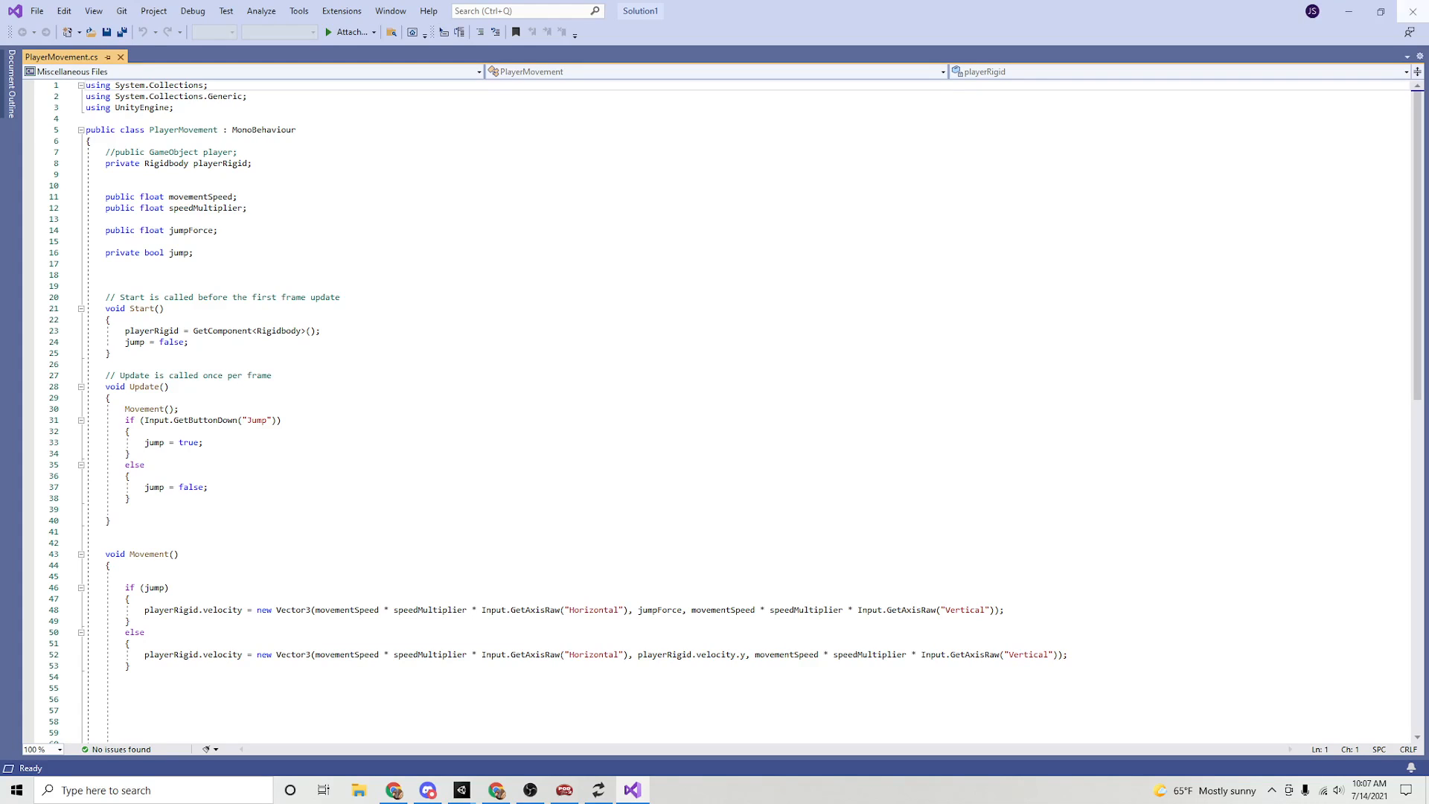
click(1413, 11)
- Import PlayerMove.cs from the GitHub/HDRPIntegrationTest3/Assets folder into the project's Scripts folder
right_click(200, 645)
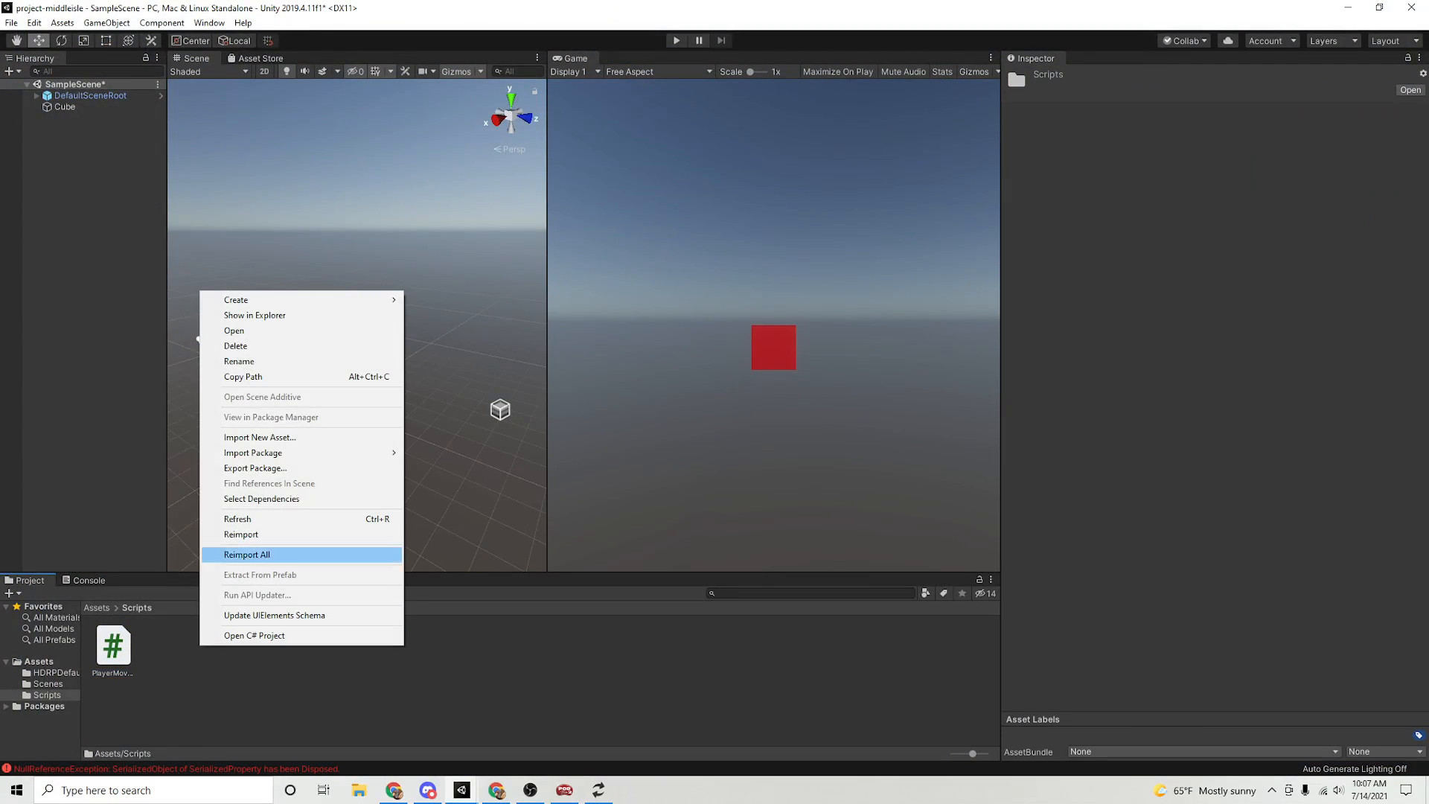
key(Return)
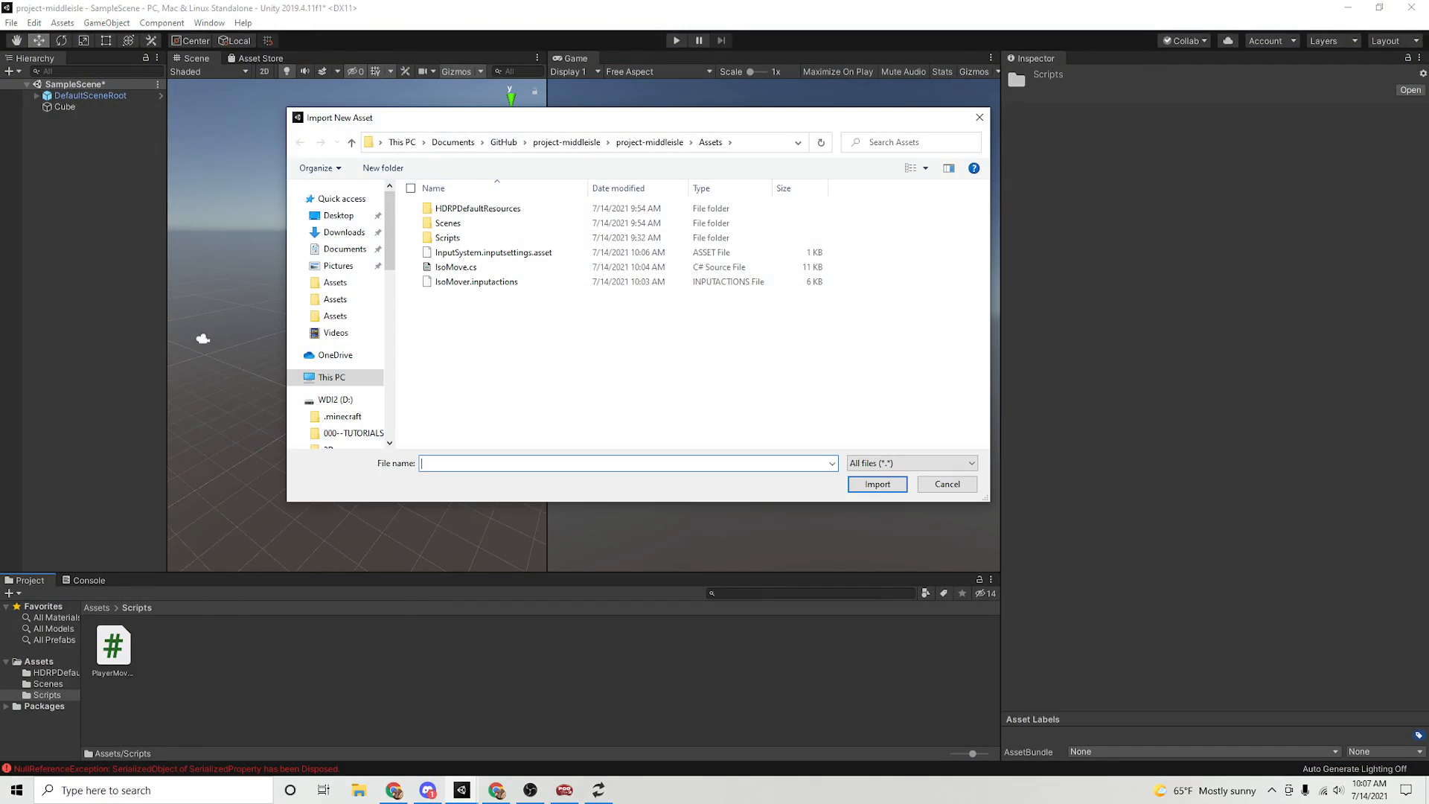
click(504, 142)
click(491, 267)
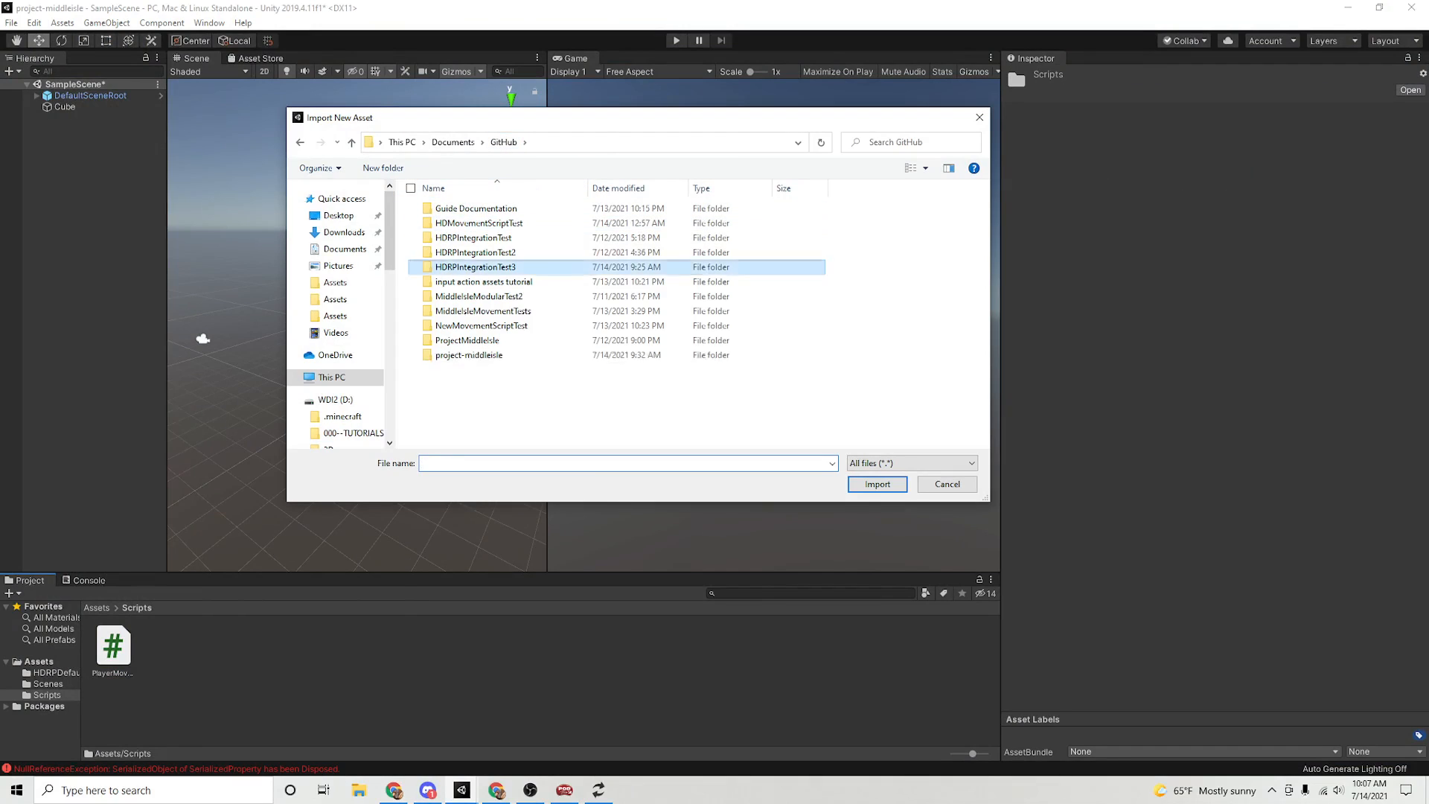
double_click(491, 267)
double_click(458, 222)
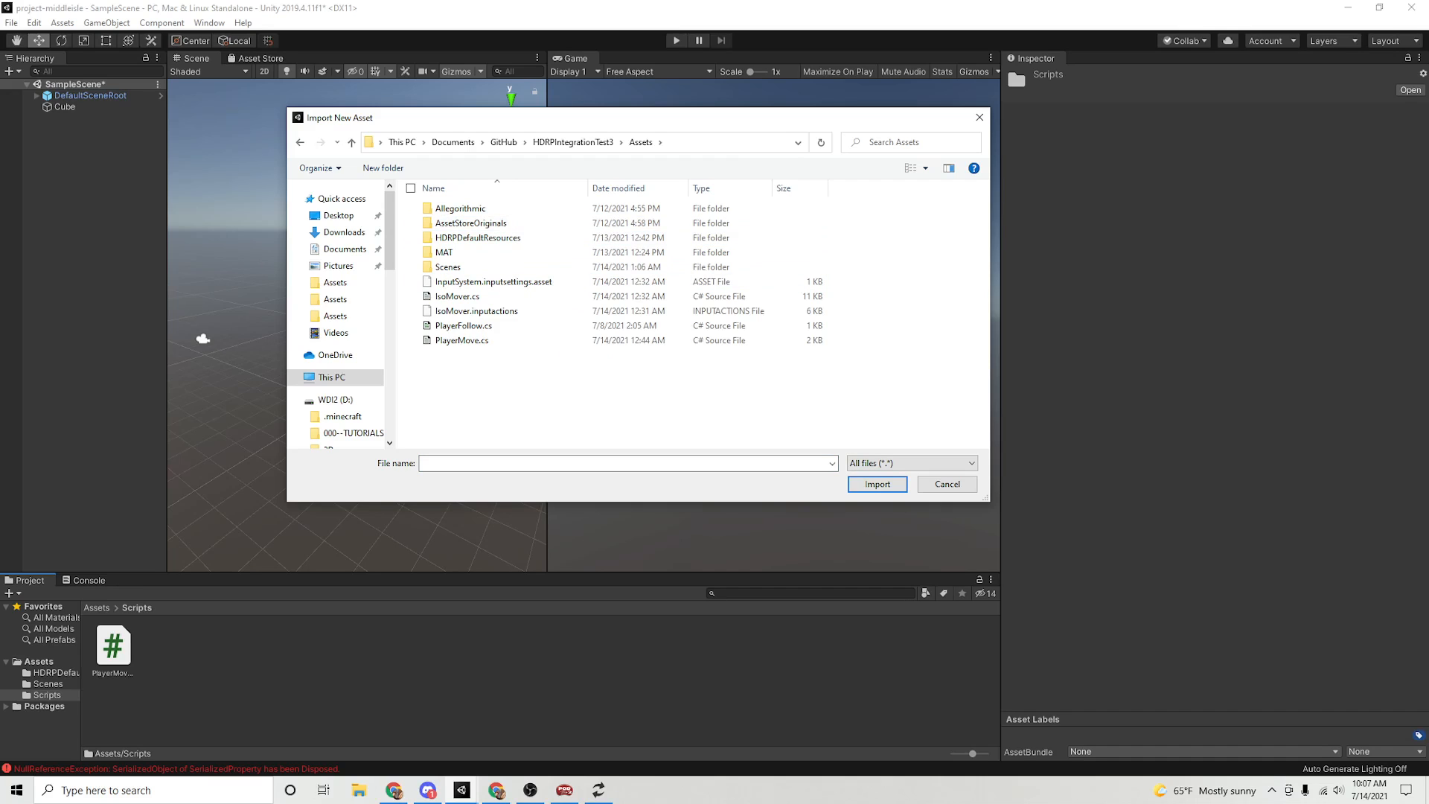
click(463, 340)
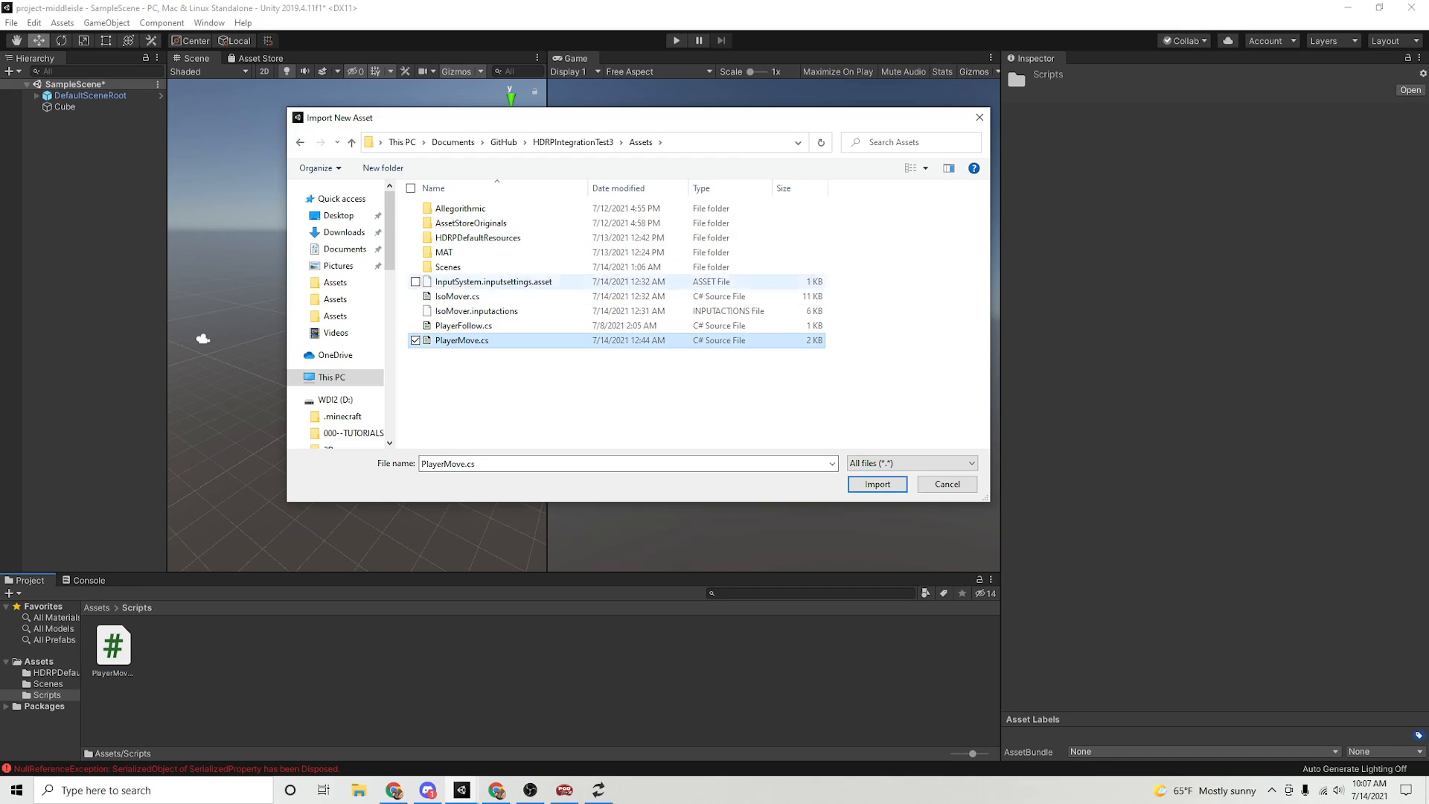
click(877, 484)
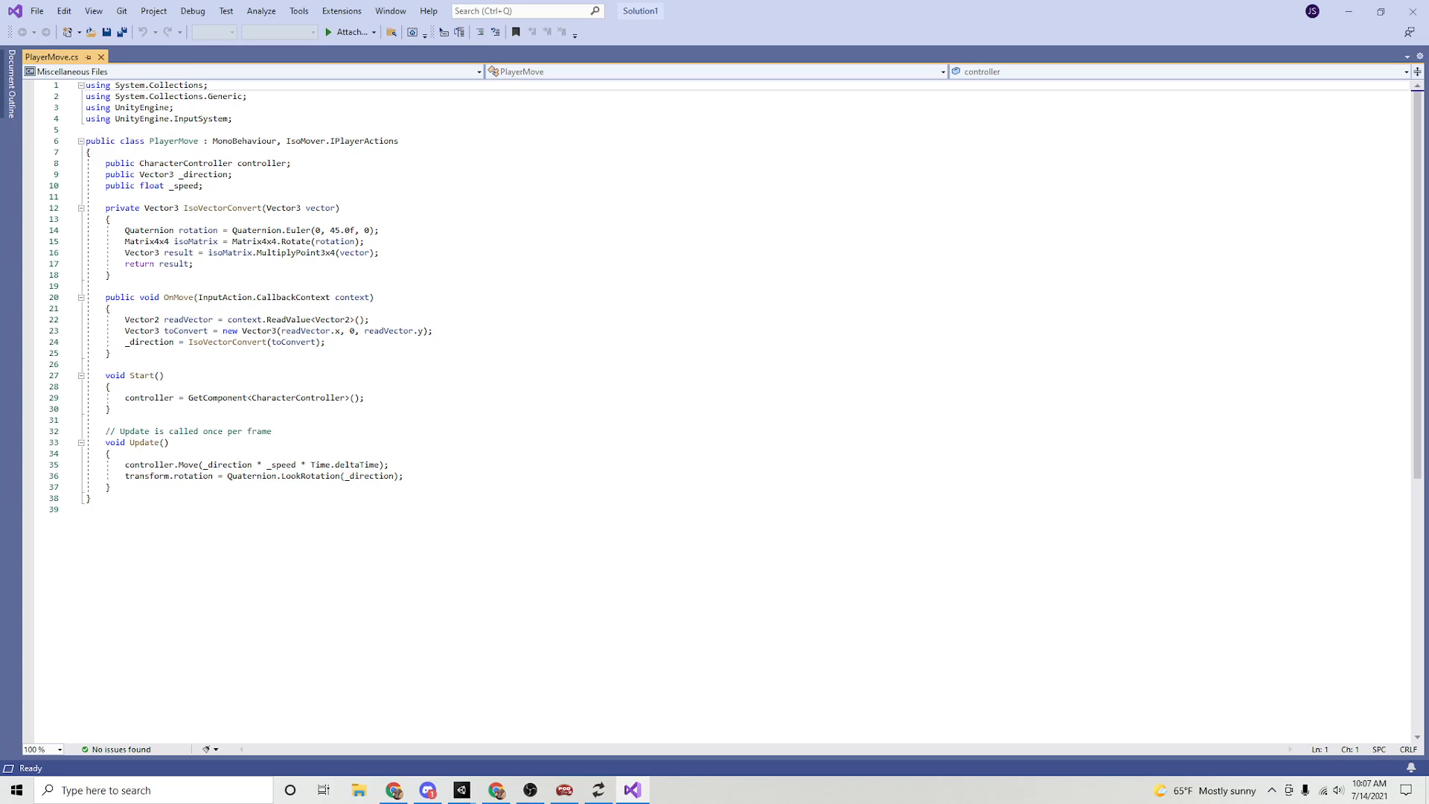
- Change the interface implemented by the PlayerMove class to IsoMove.IPlayerActions and review the fields and IsoVectorConvert method
click(326, 142)
key(BackSpace)
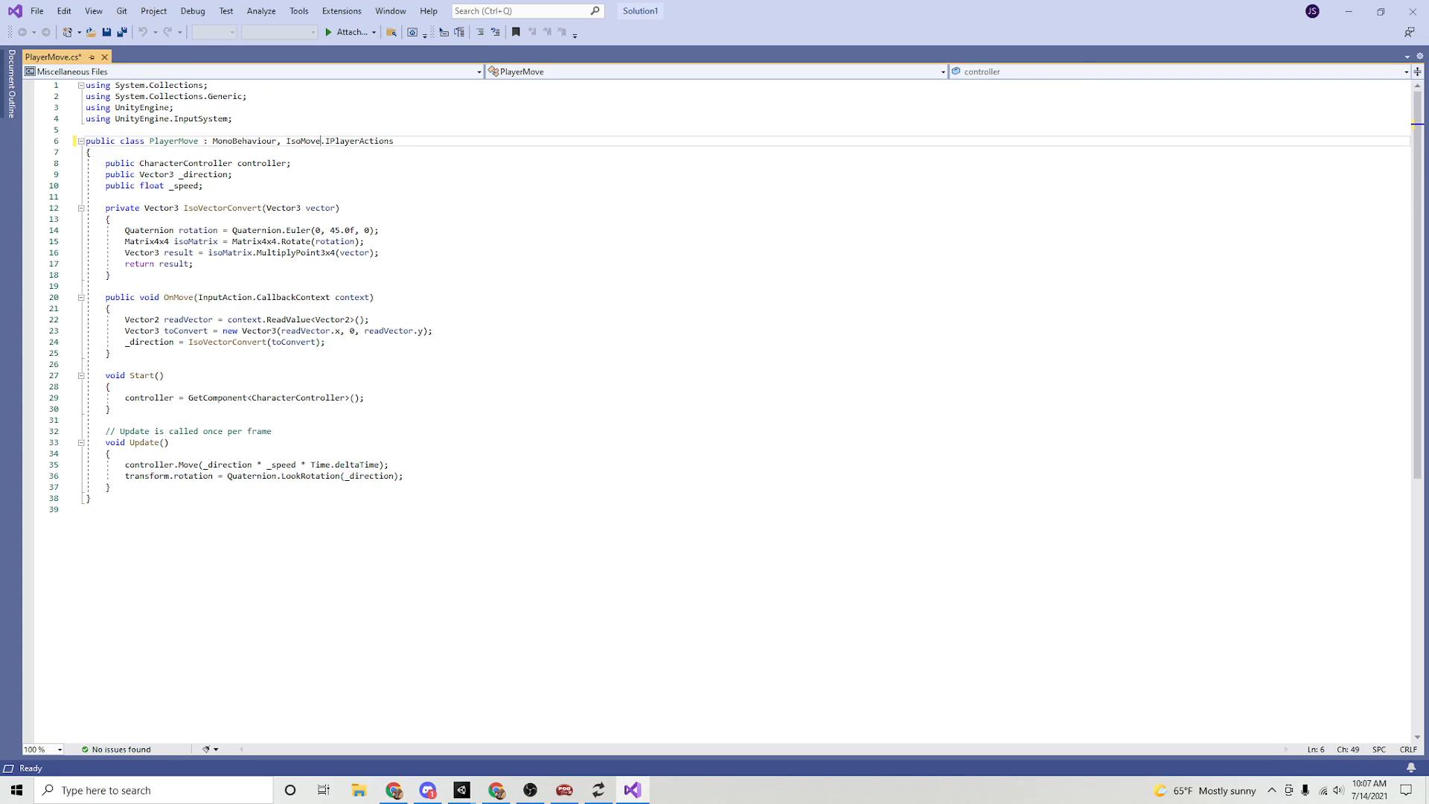
click(234, 197)
click(234, 175)
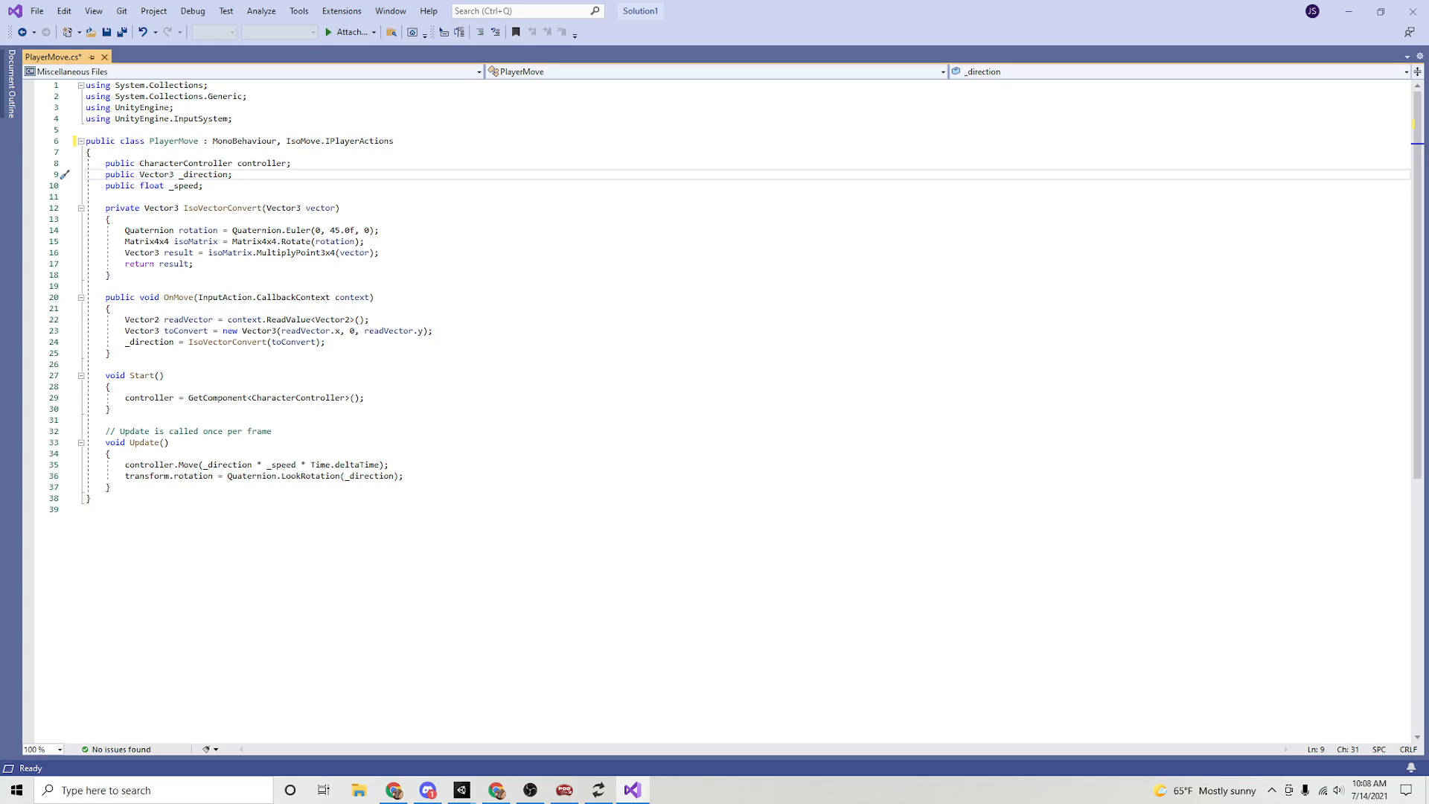
click(111, 275)
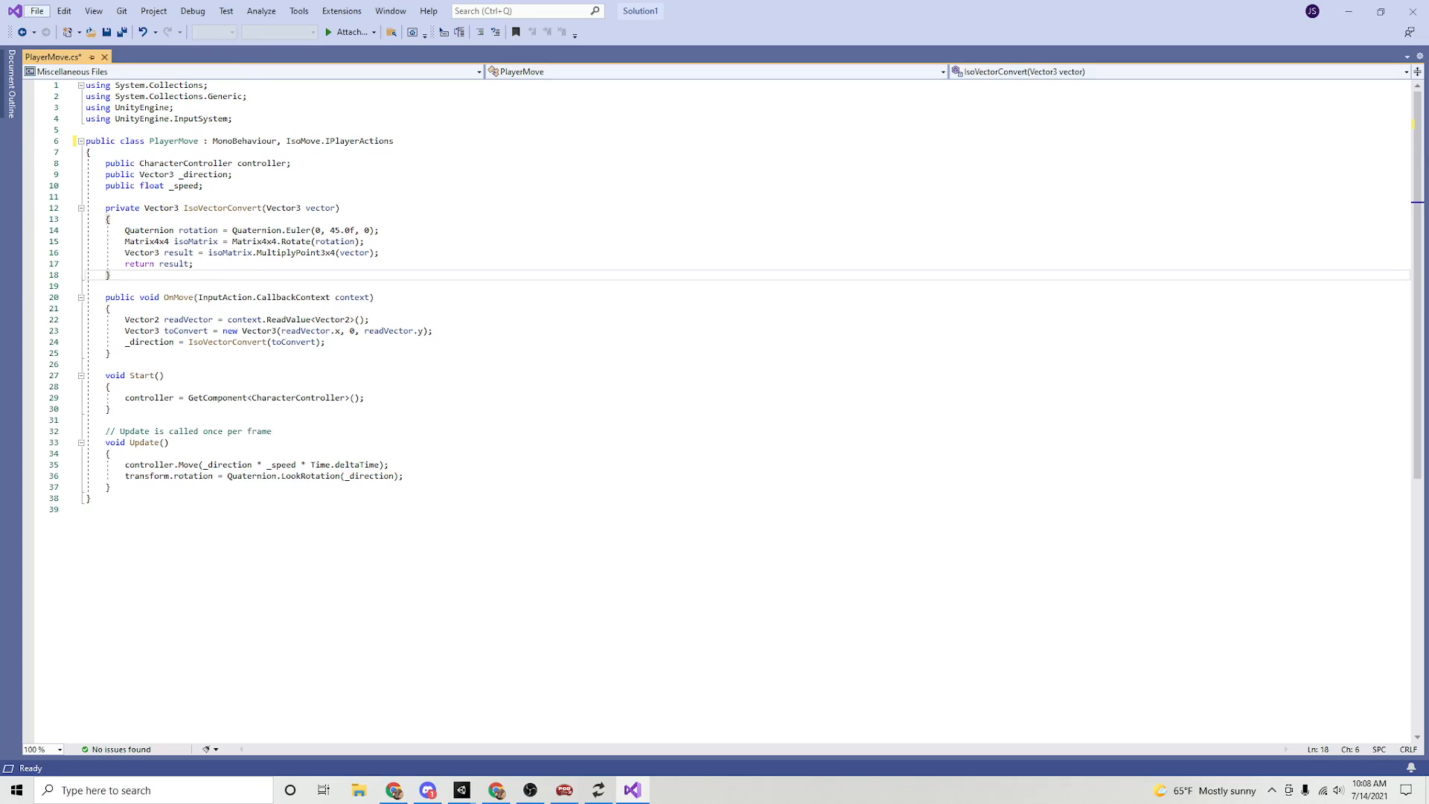
- Save the PlayerMove script and switch back to the project's Scripts folder in Unity
click(37, 11)
click(74, 145)
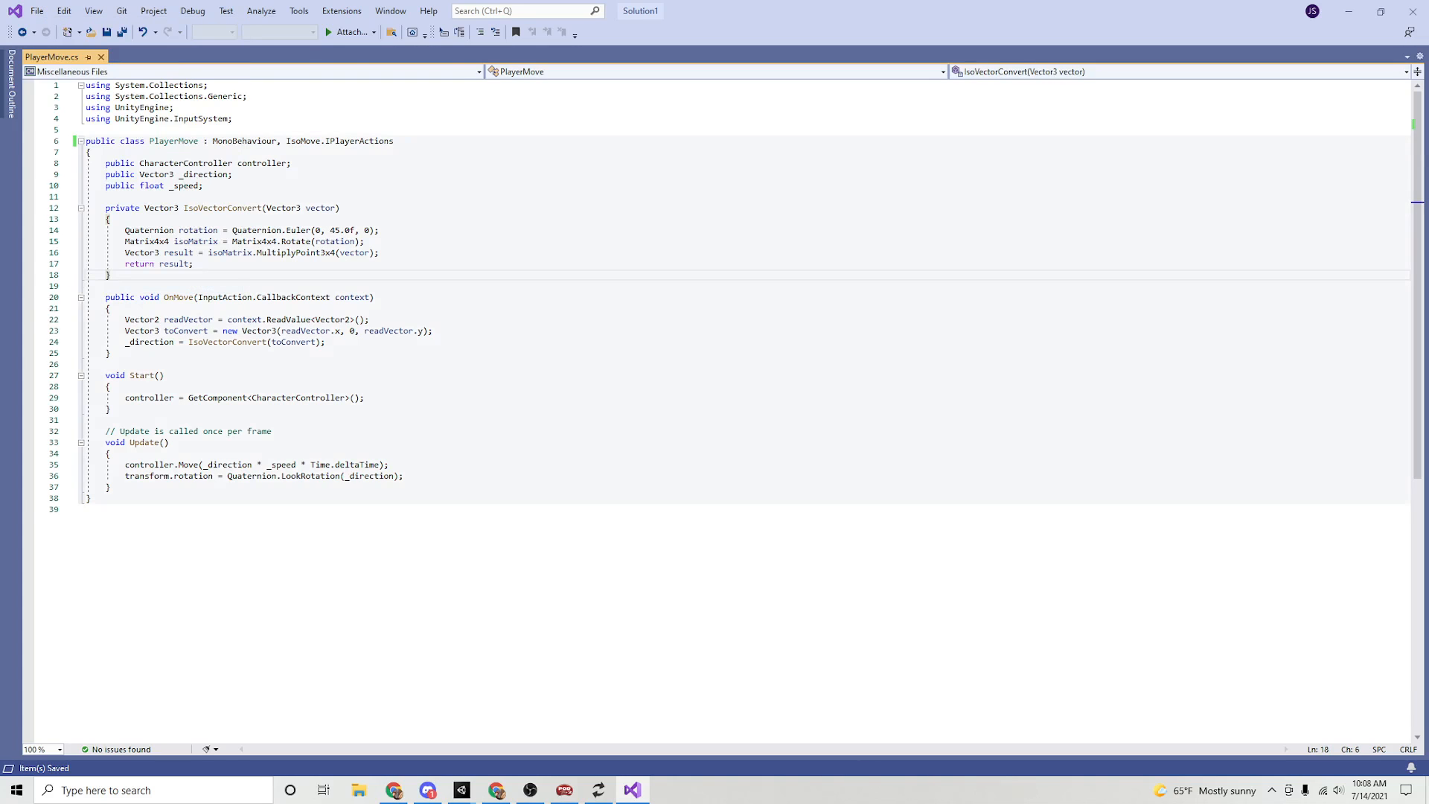
click(1349, 12)
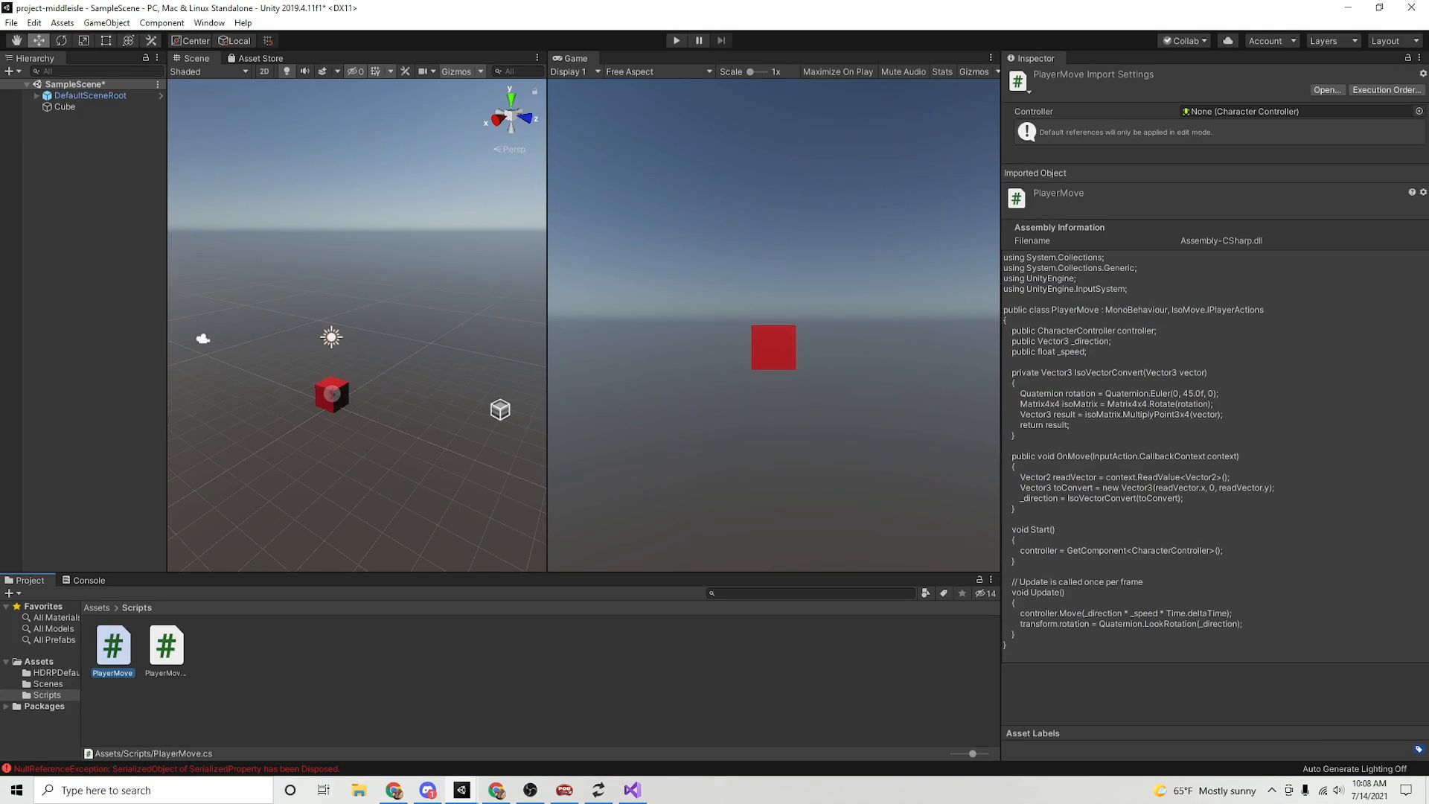
click(38, 662)
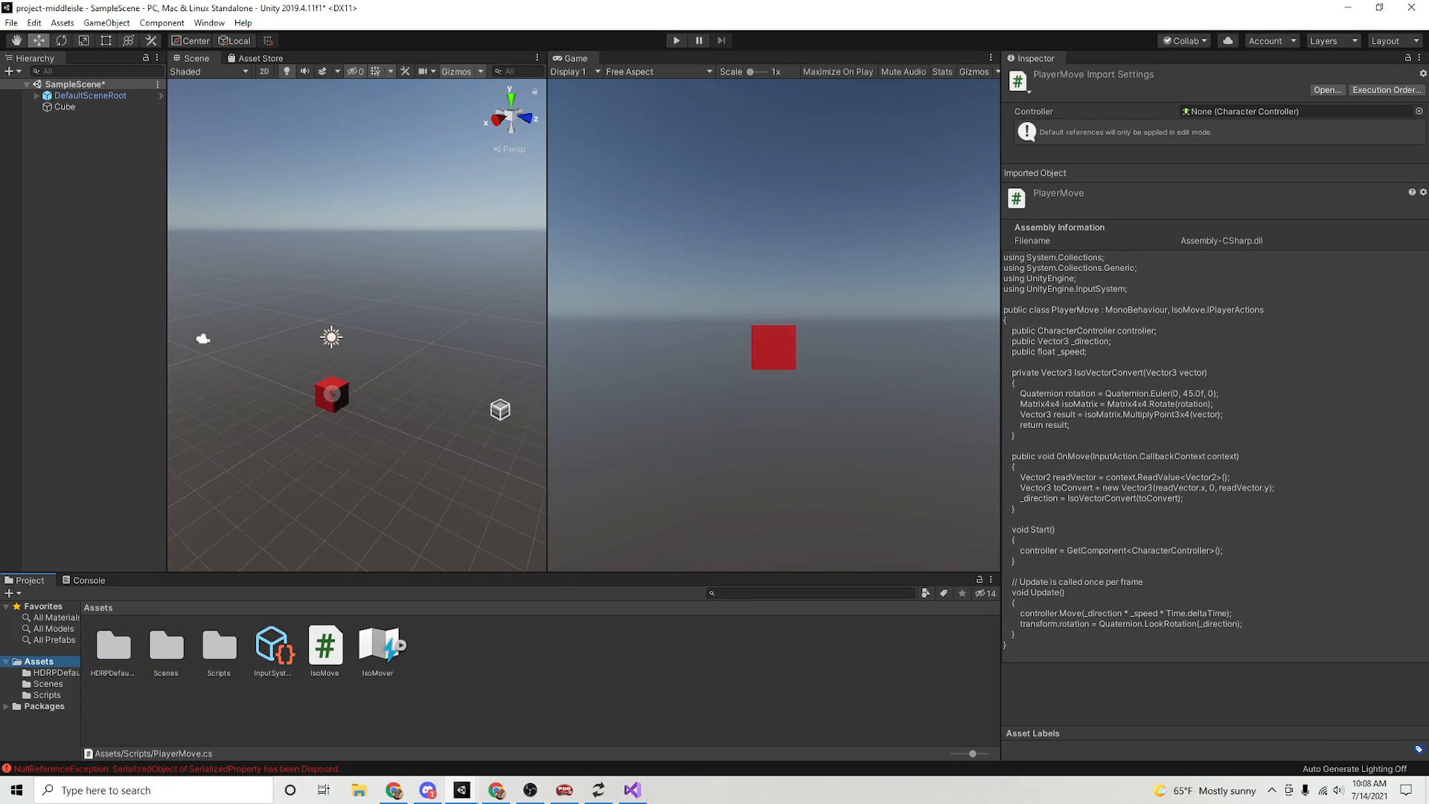
click(47, 695)
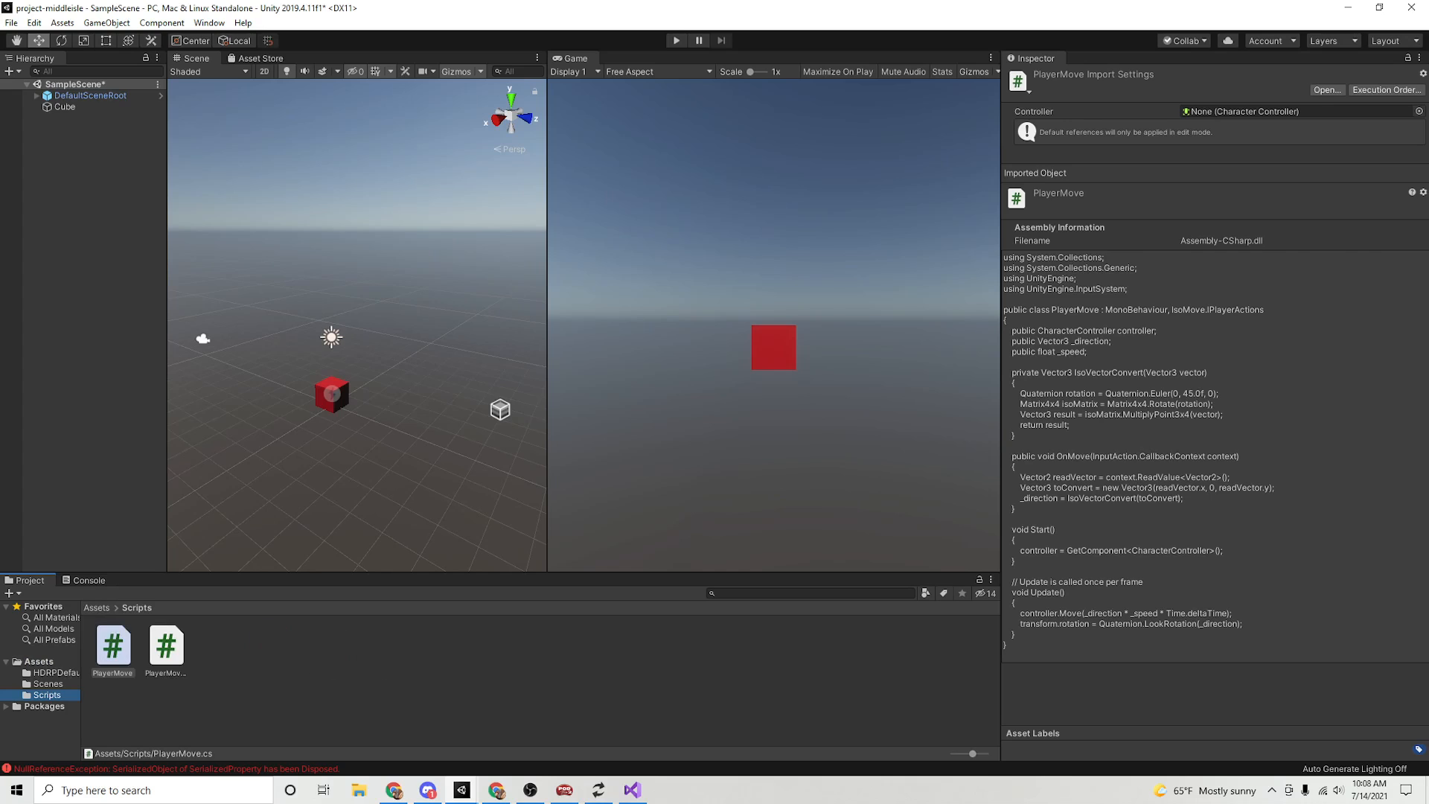
- Add the Player Move script component to the cube and assign the cube's own Character Controller as its Controller
click(332, 395)
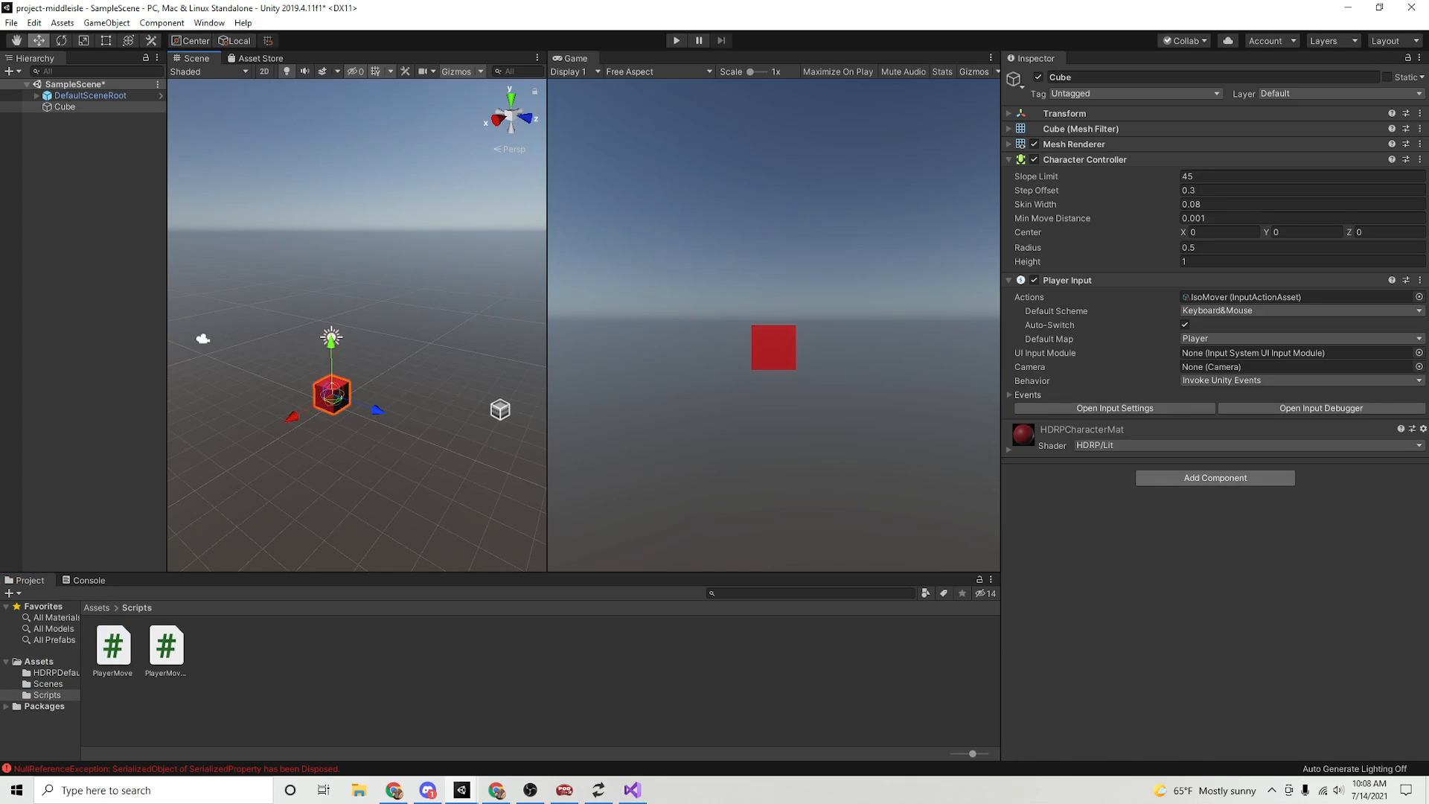
click(1214, 478)
key(Down)
key(Down)
key(Down)
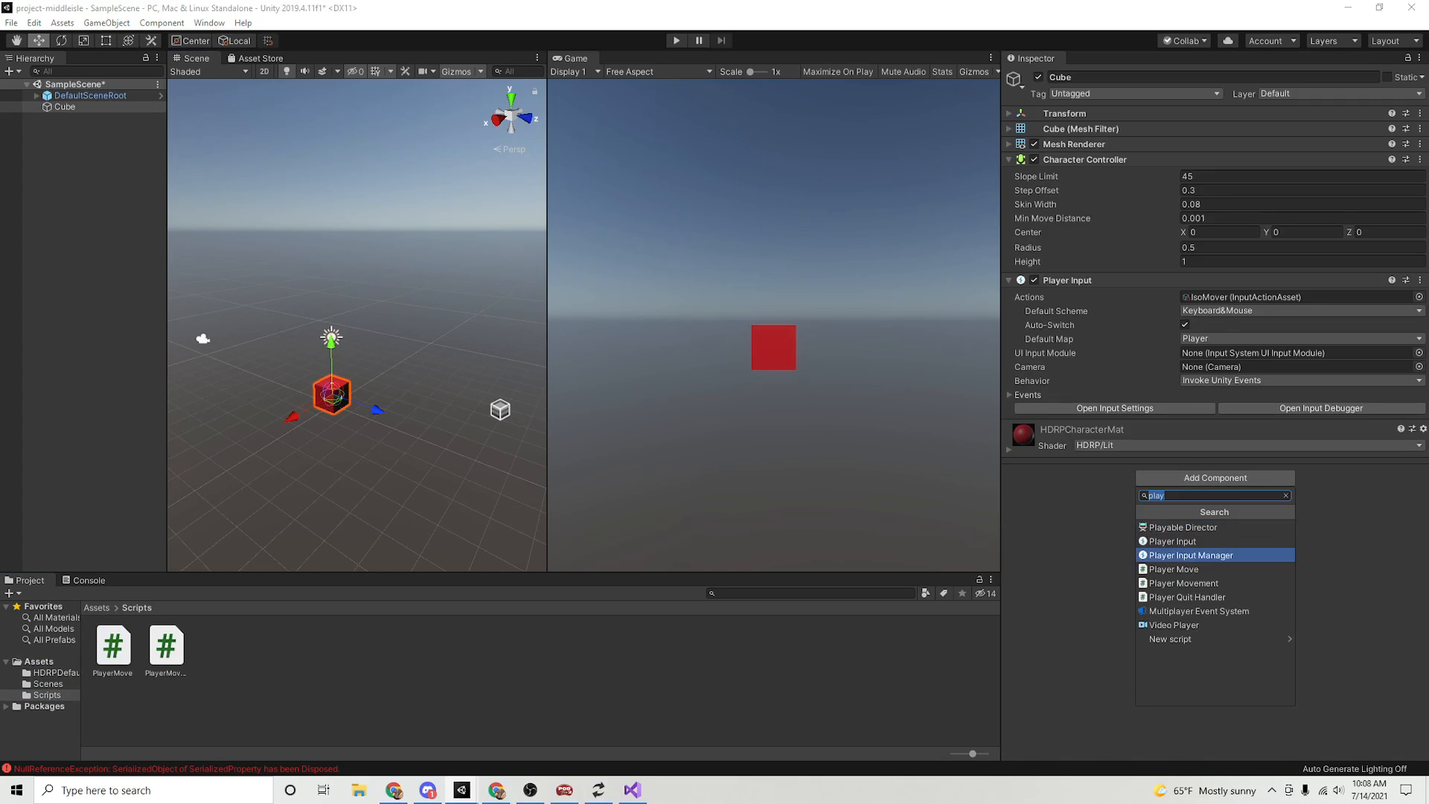
key(Return)
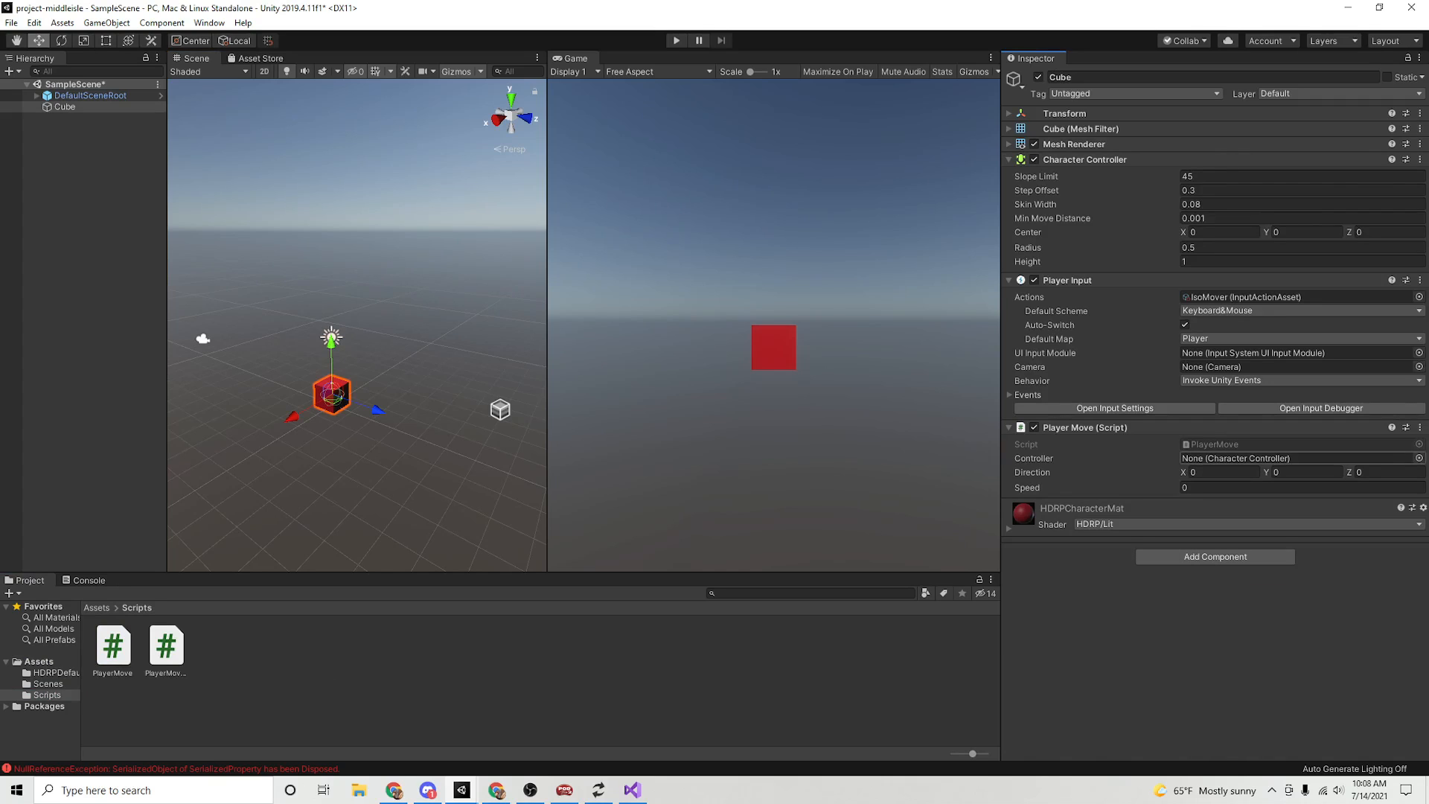
drag(1084, 159, 1237, 459)
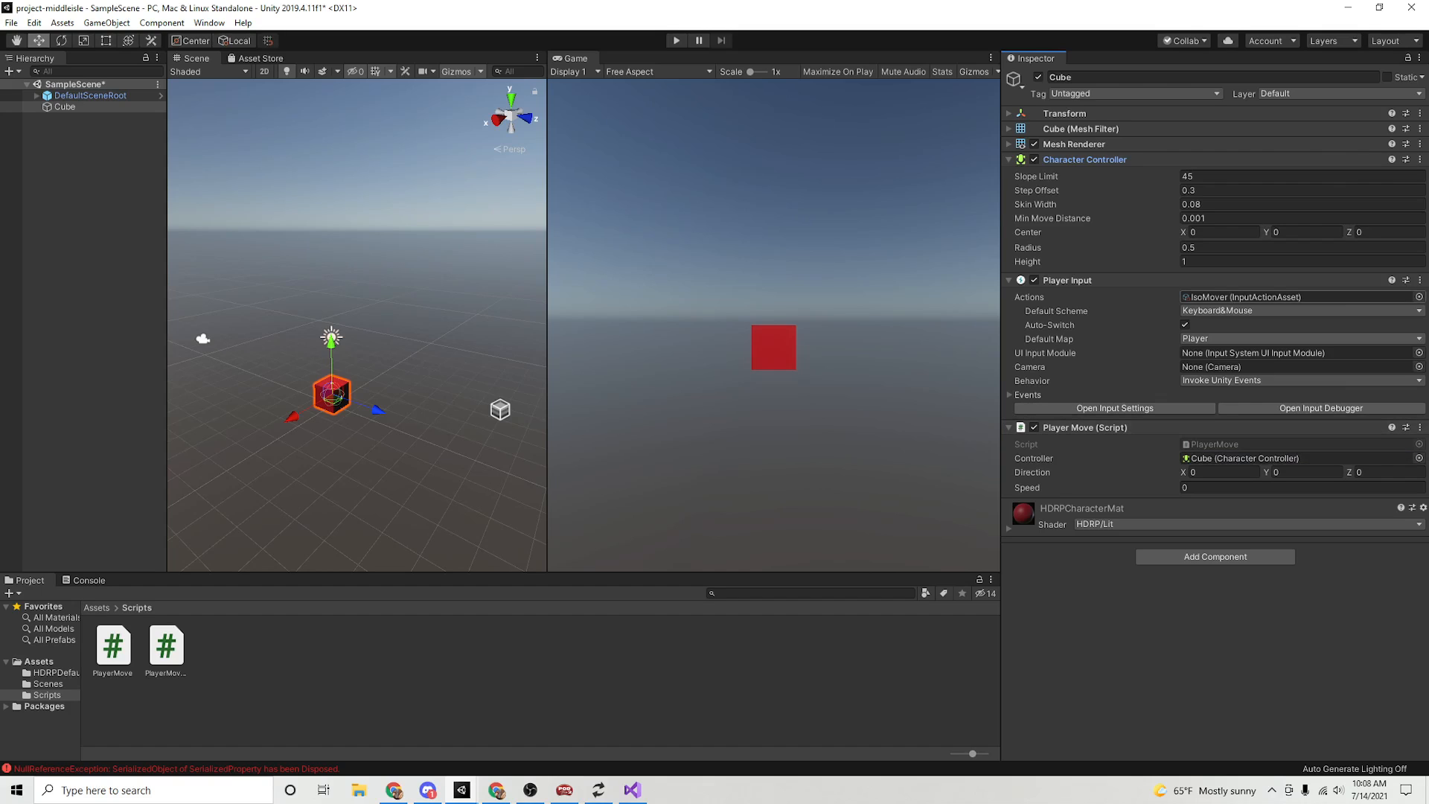
- Expand the Player Input component's Player events and add an empty callback entry to the Move event
click(1011, 395)
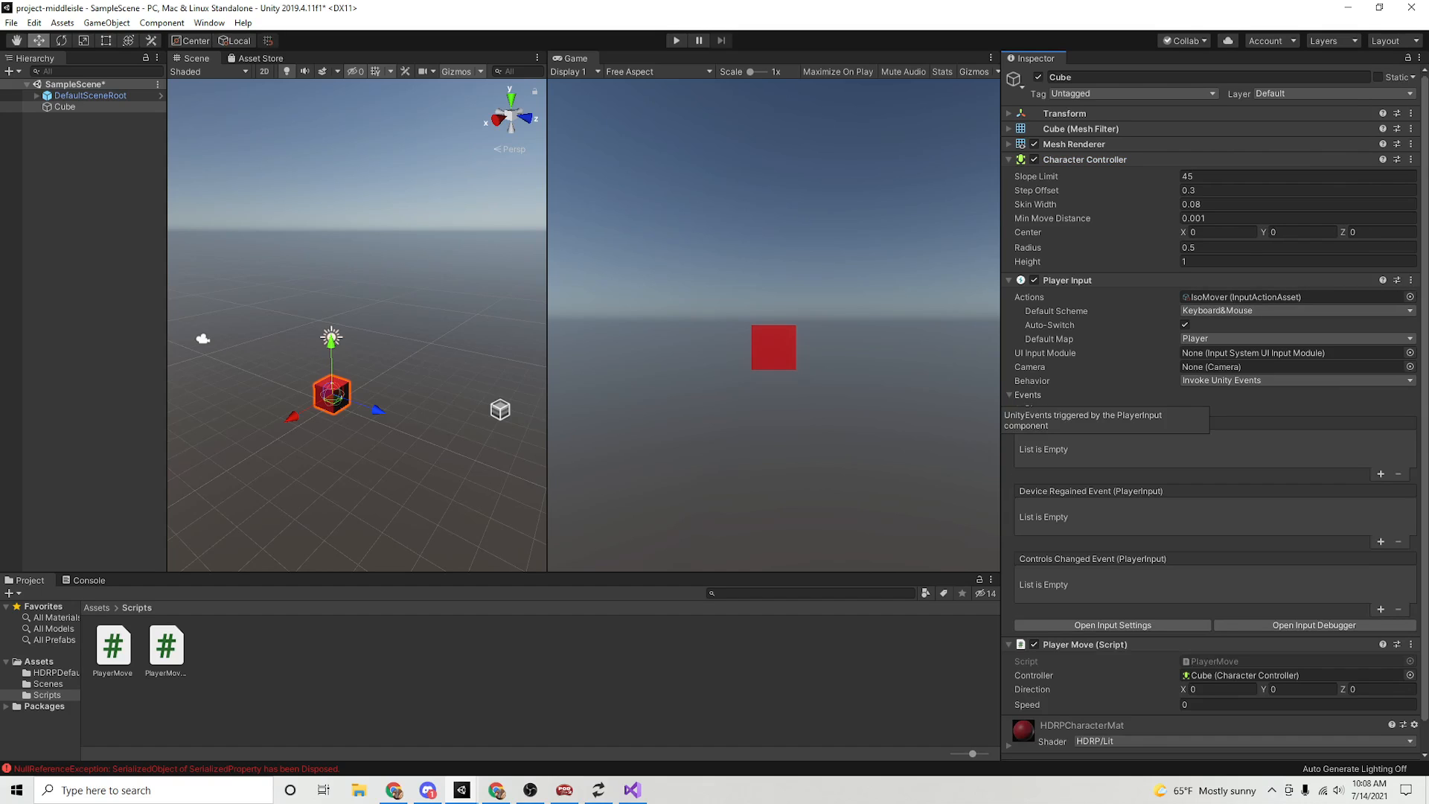
click(1020, 408)
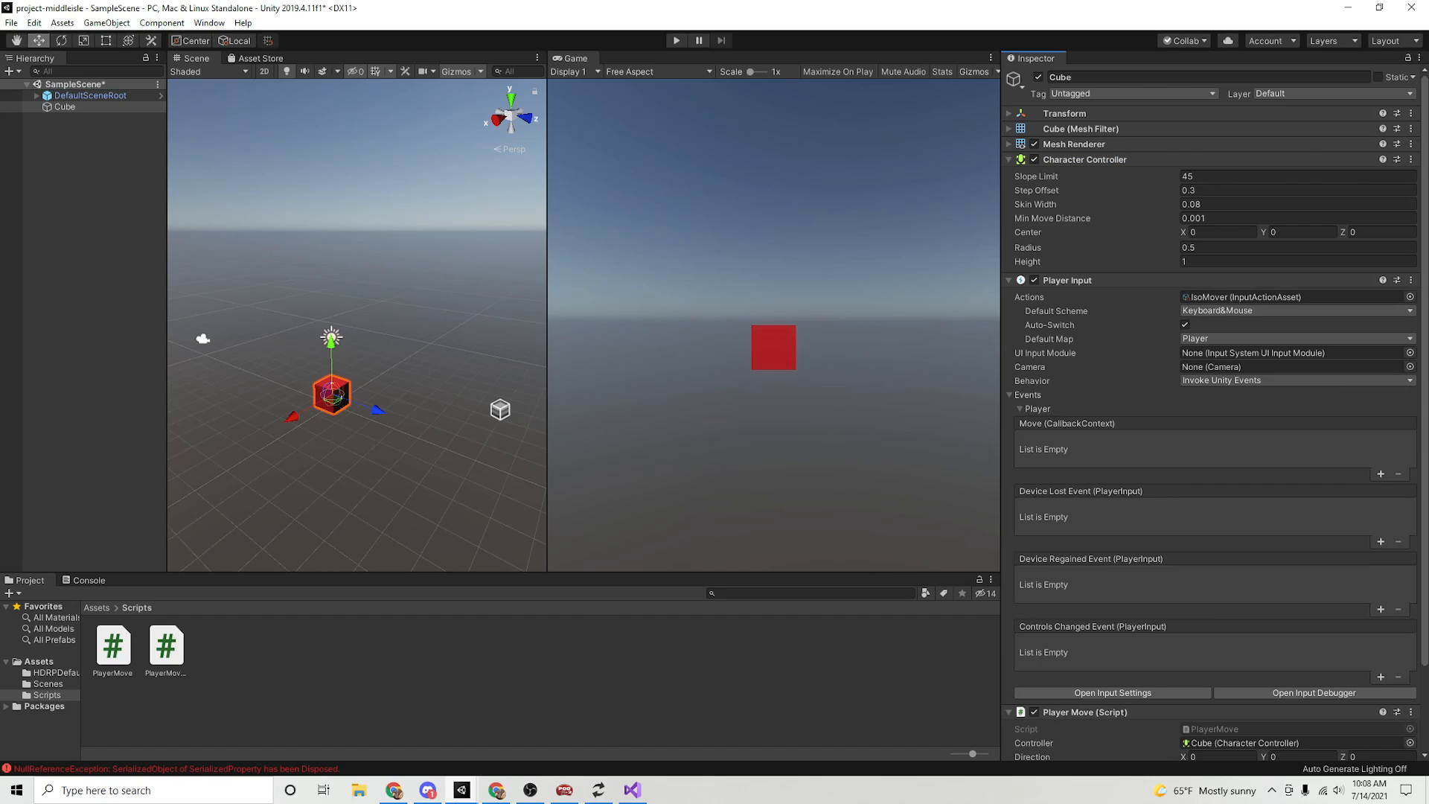
click(1381, 474)
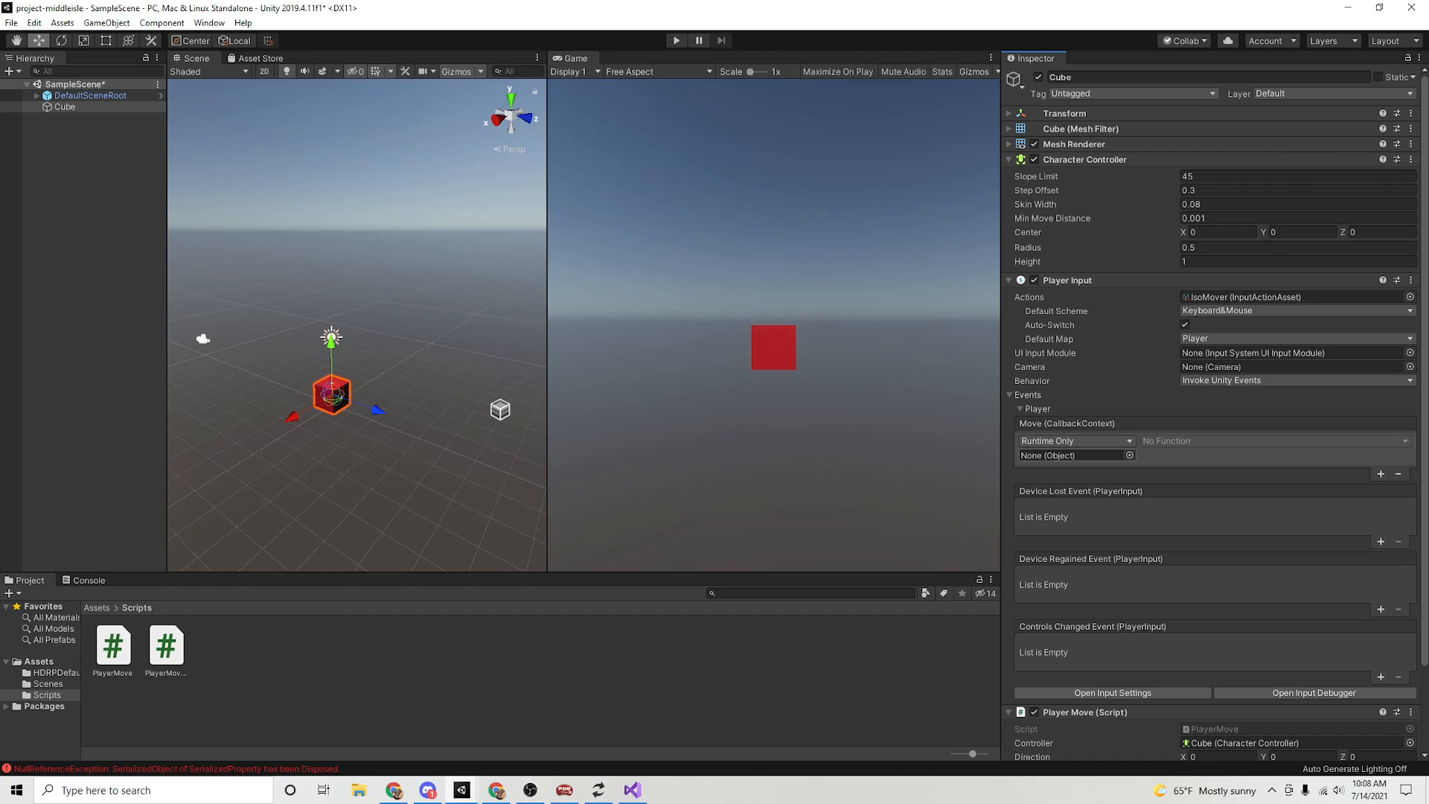
- Rename the Cube object in the scene as Player
click(65, 107)
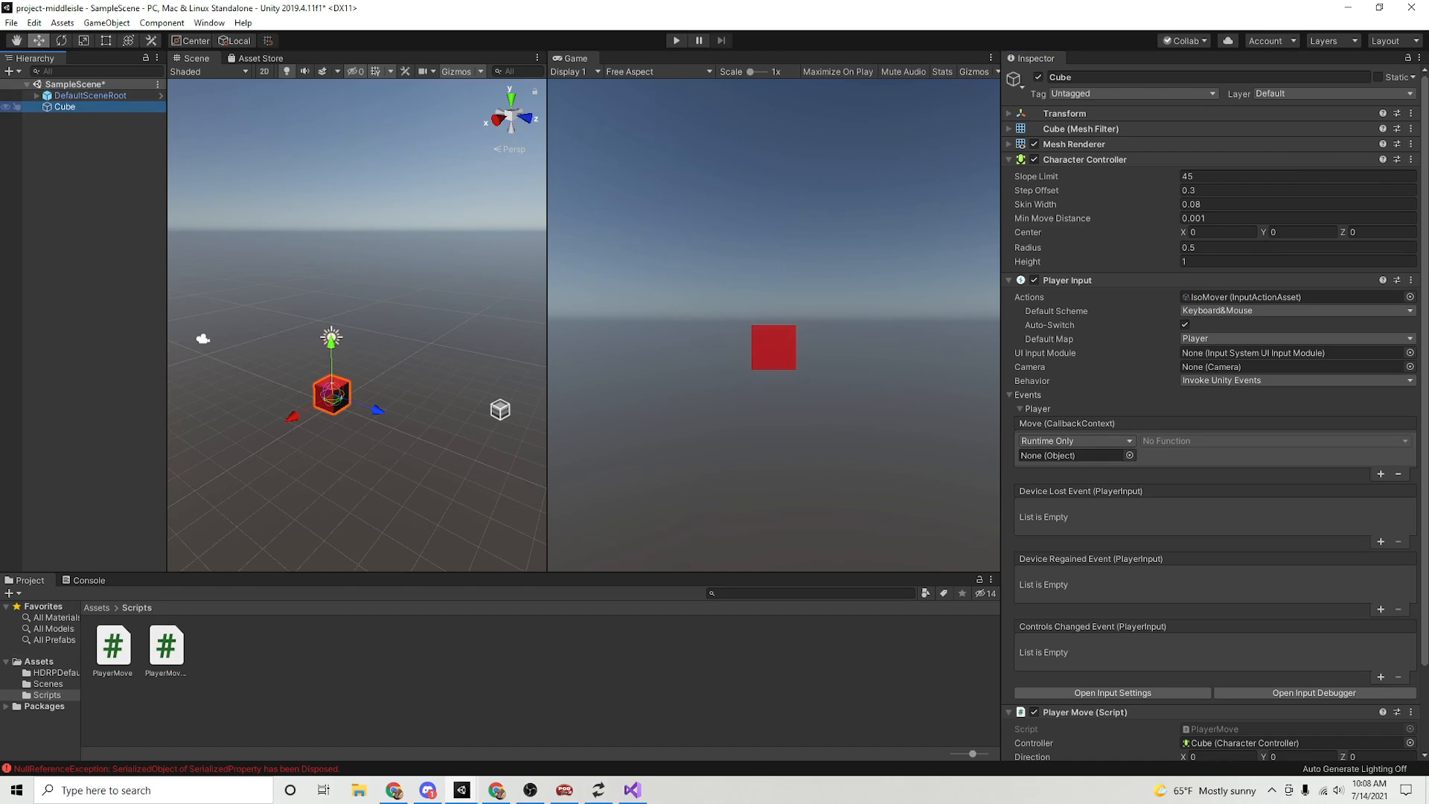
right_click(65, 106)
click(100, 150)
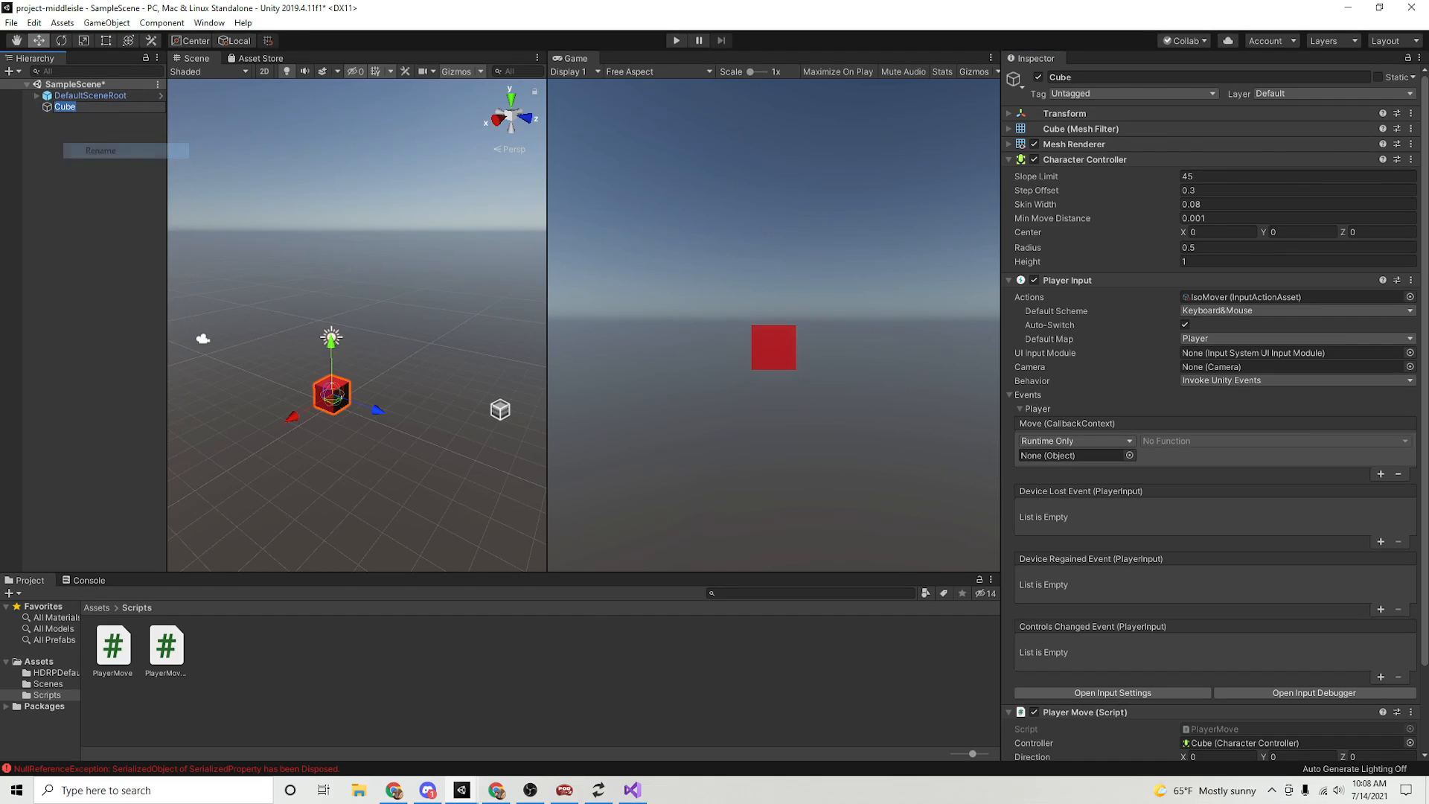
text(Player)
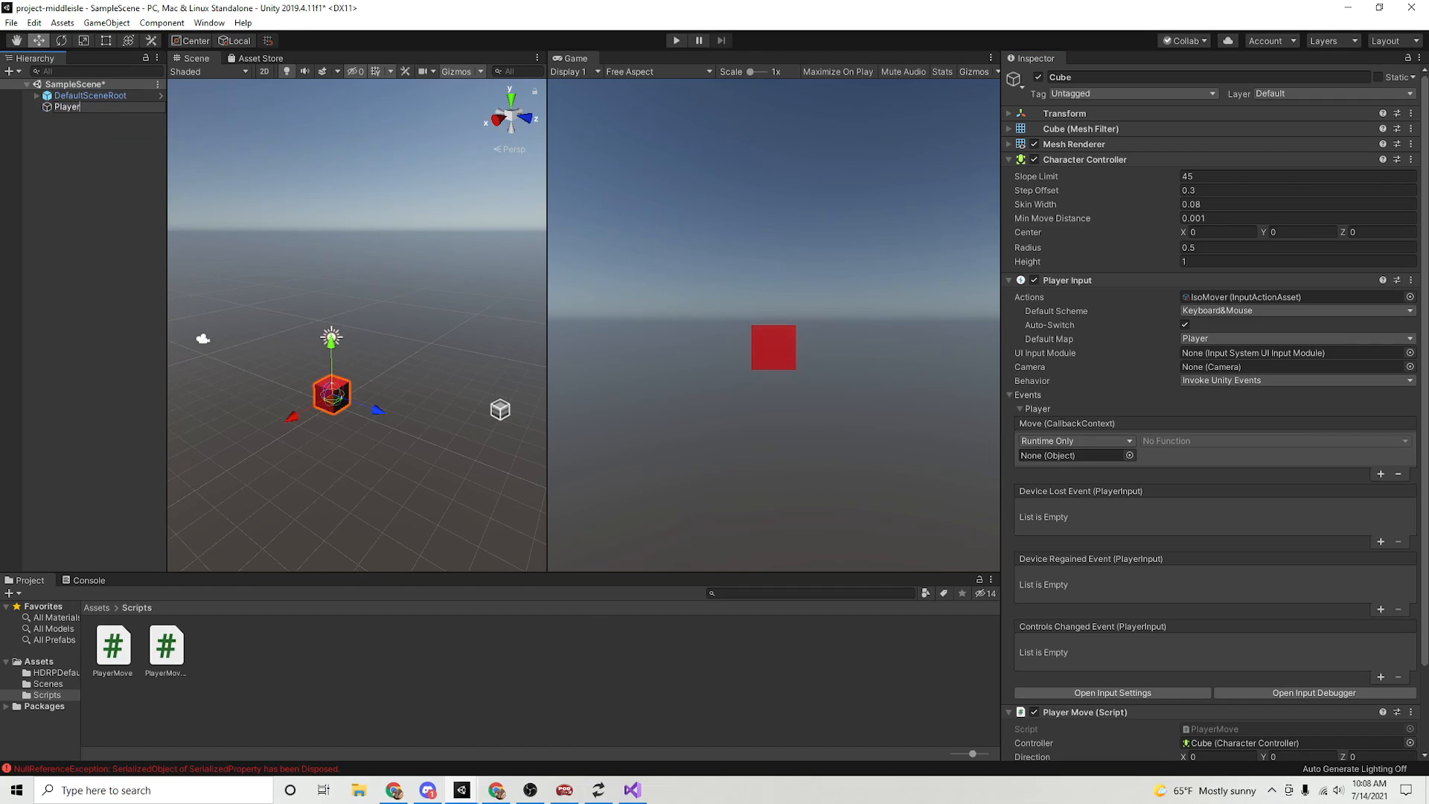
key(Return)
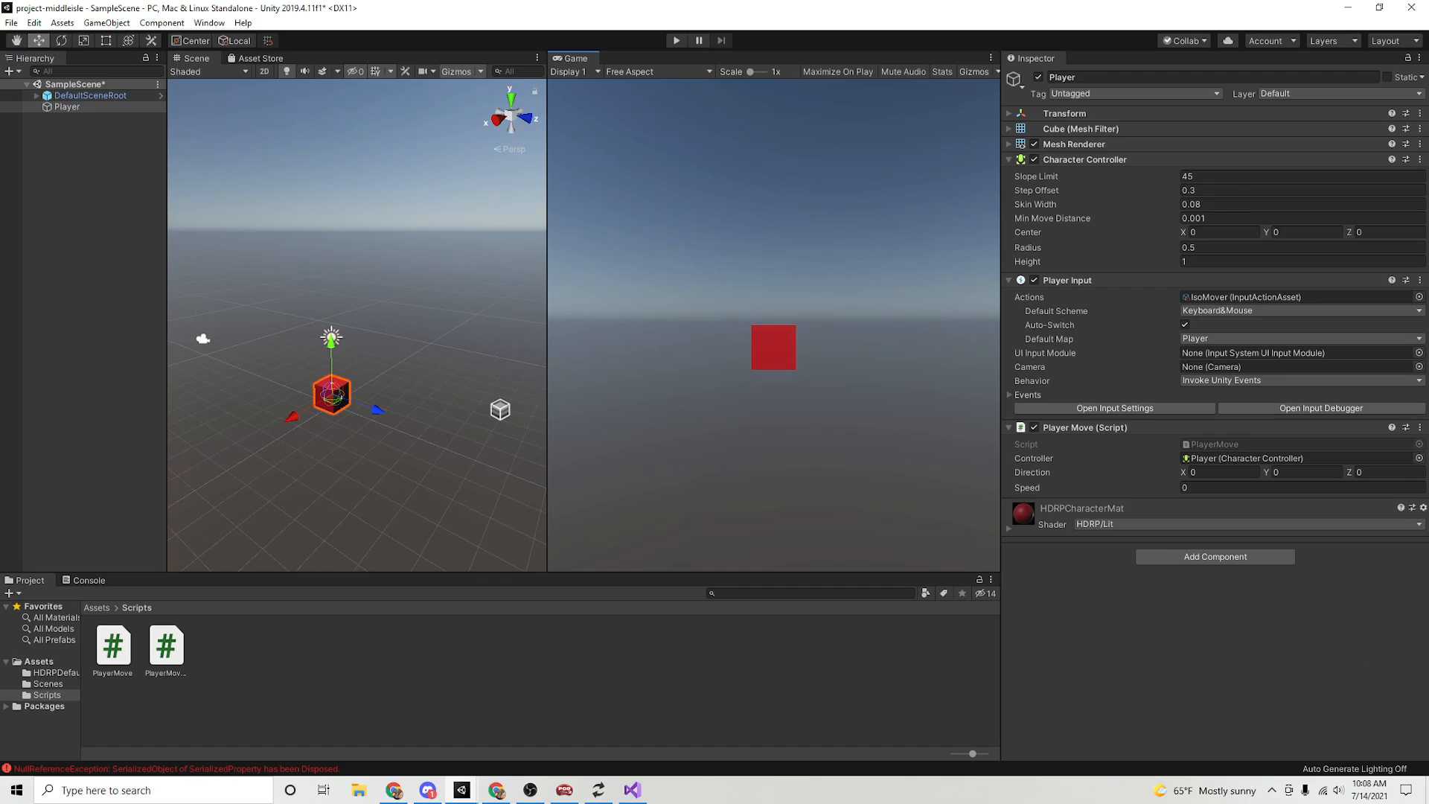
- Assign the Player object to the Move event's callback, keep it Runtime Only, and set its function to PlayerMove.OnMove
click(1027, 395)
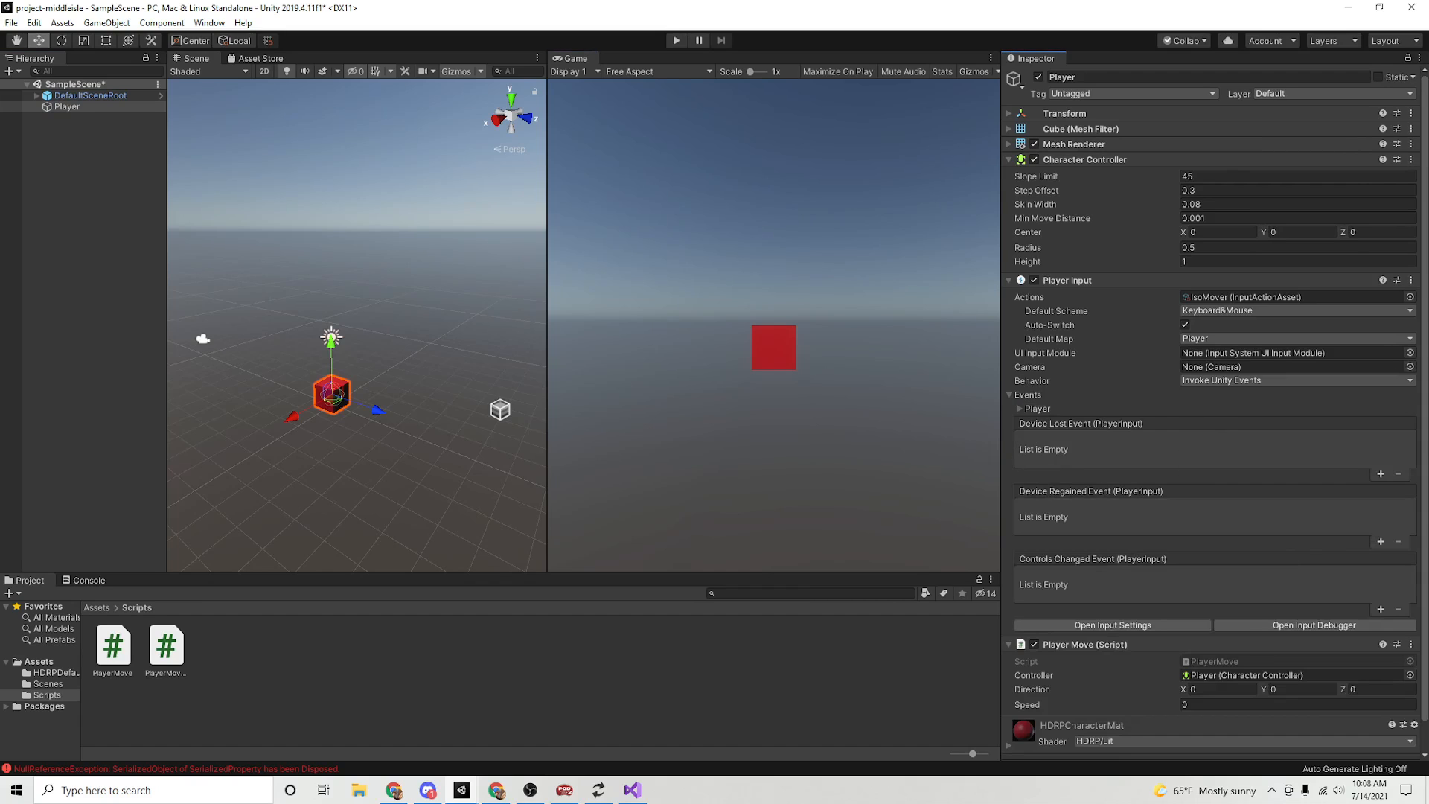
click(67, 107)
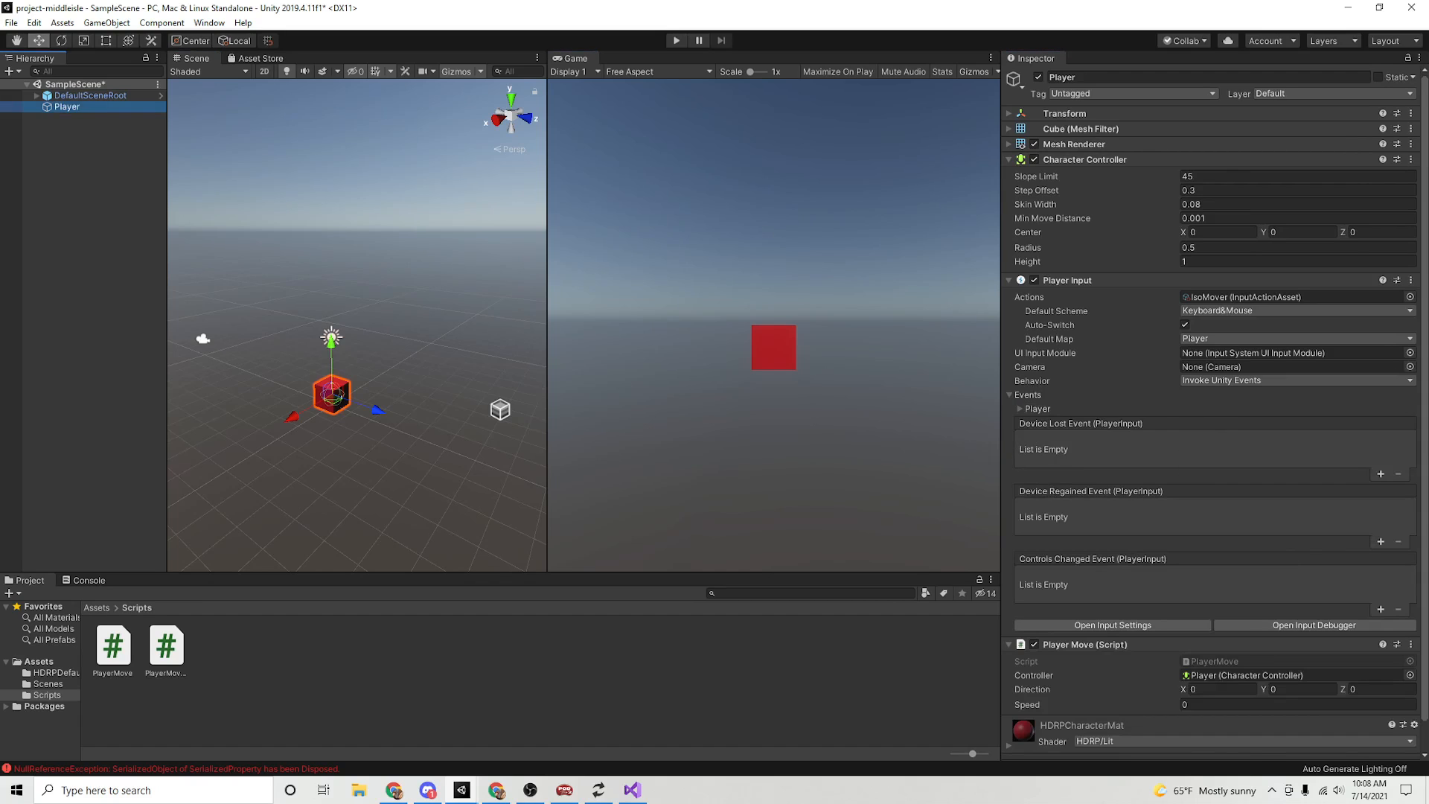
click(1030, 408)
drag(67, 107, 1072, 456)
click(1076, 440)
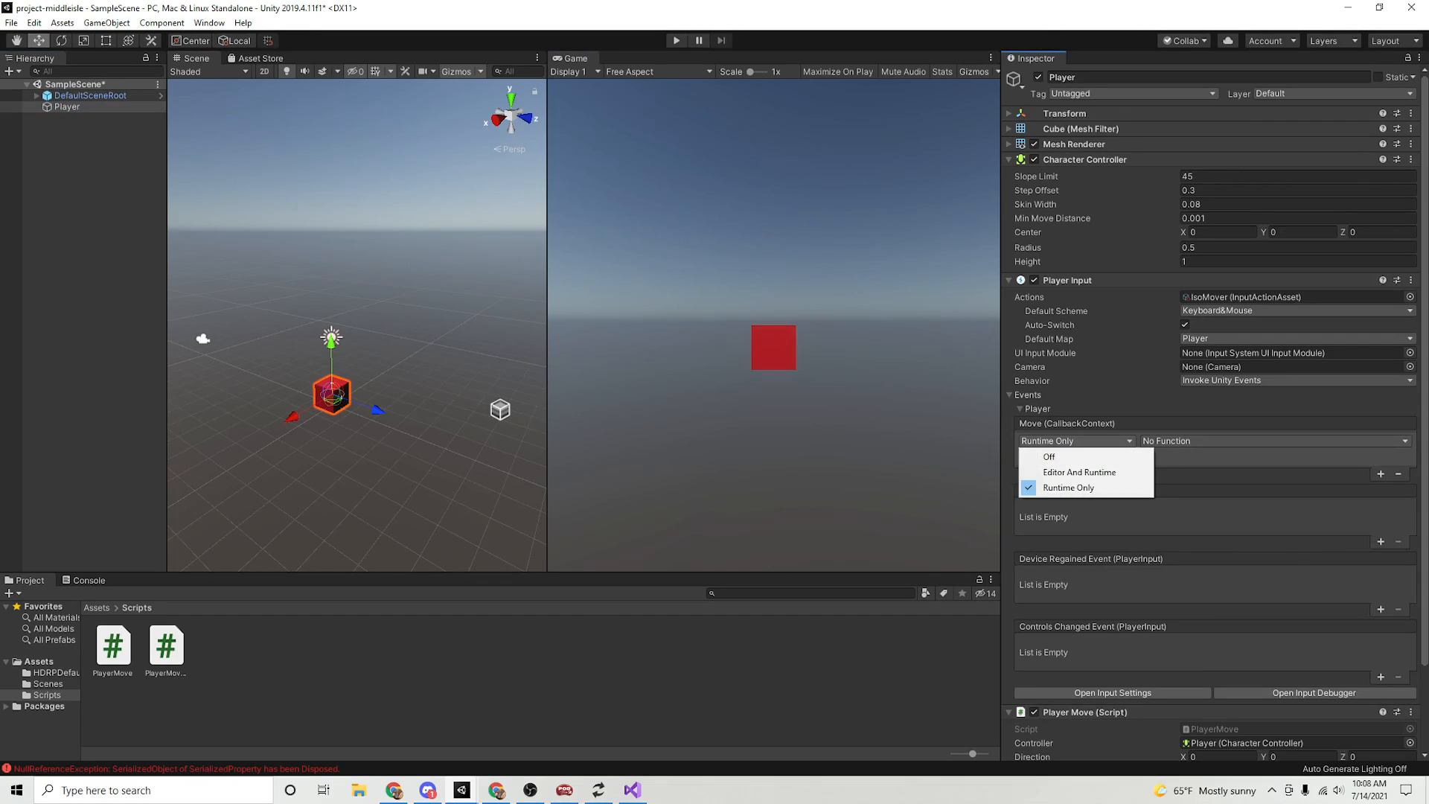
click(1068, 488)
click(1265, 441)
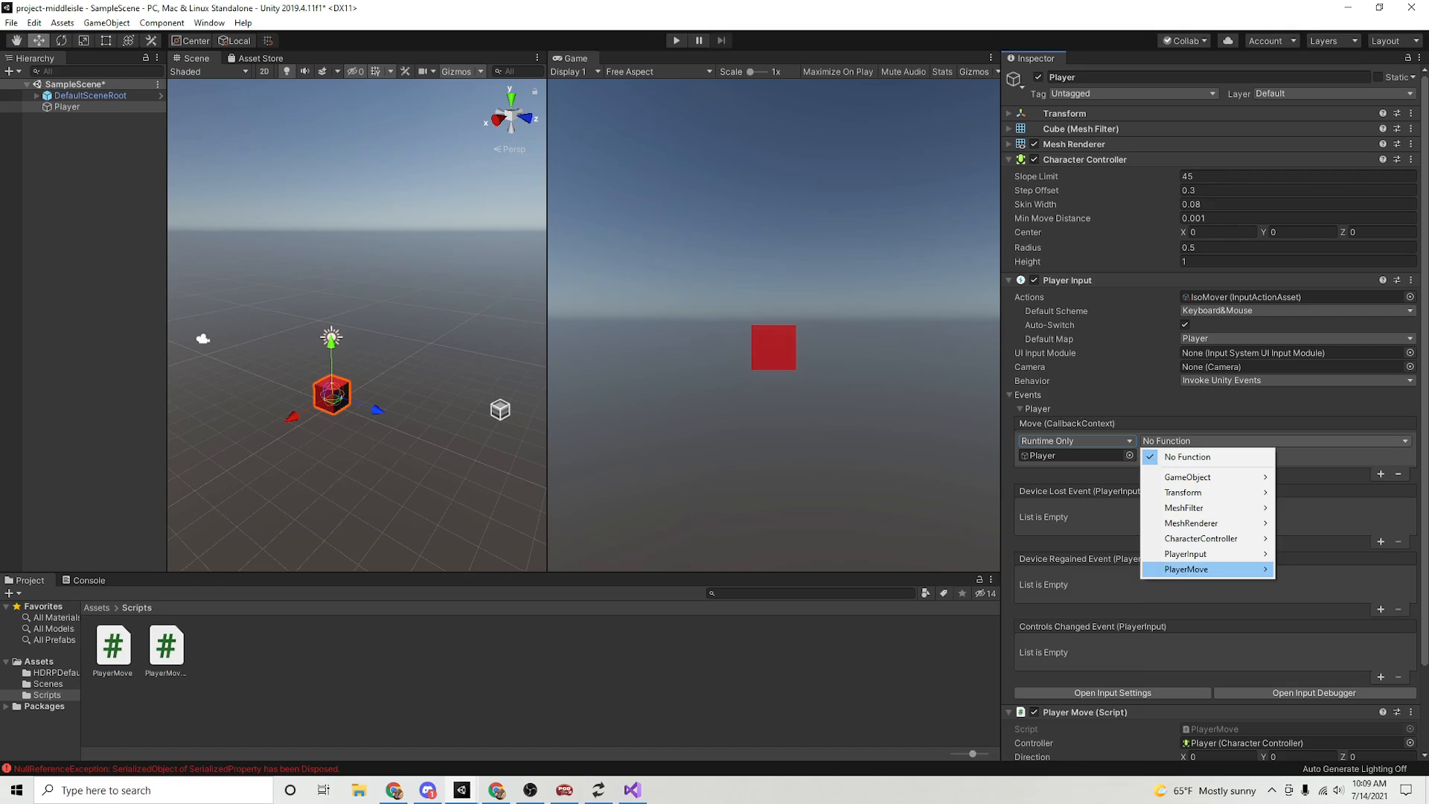
mouse_move(1199, 570)
click(1027, 584)
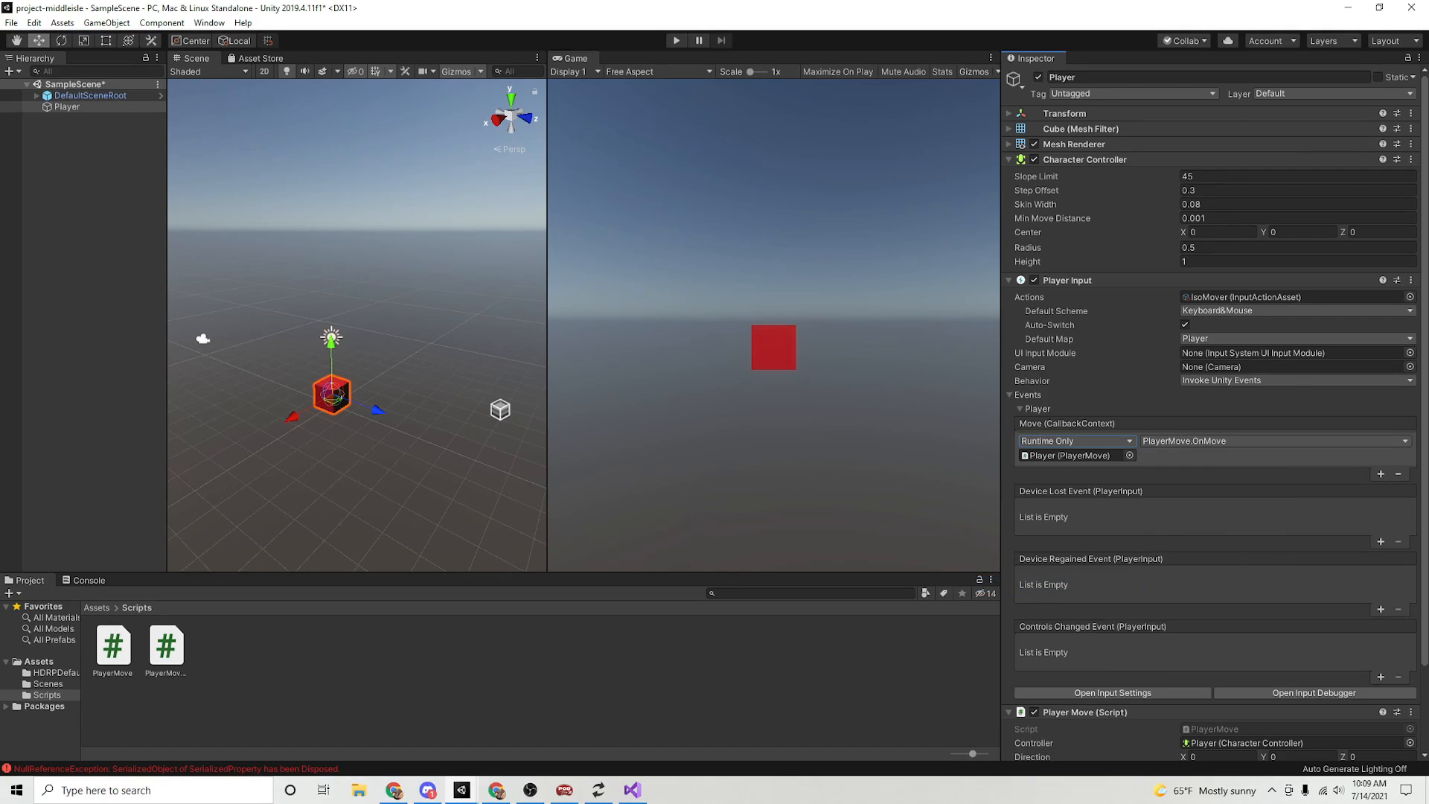
- Examine the OnMove method in the PlayerMove script in the code editor and return to Unity
click(632, 789)
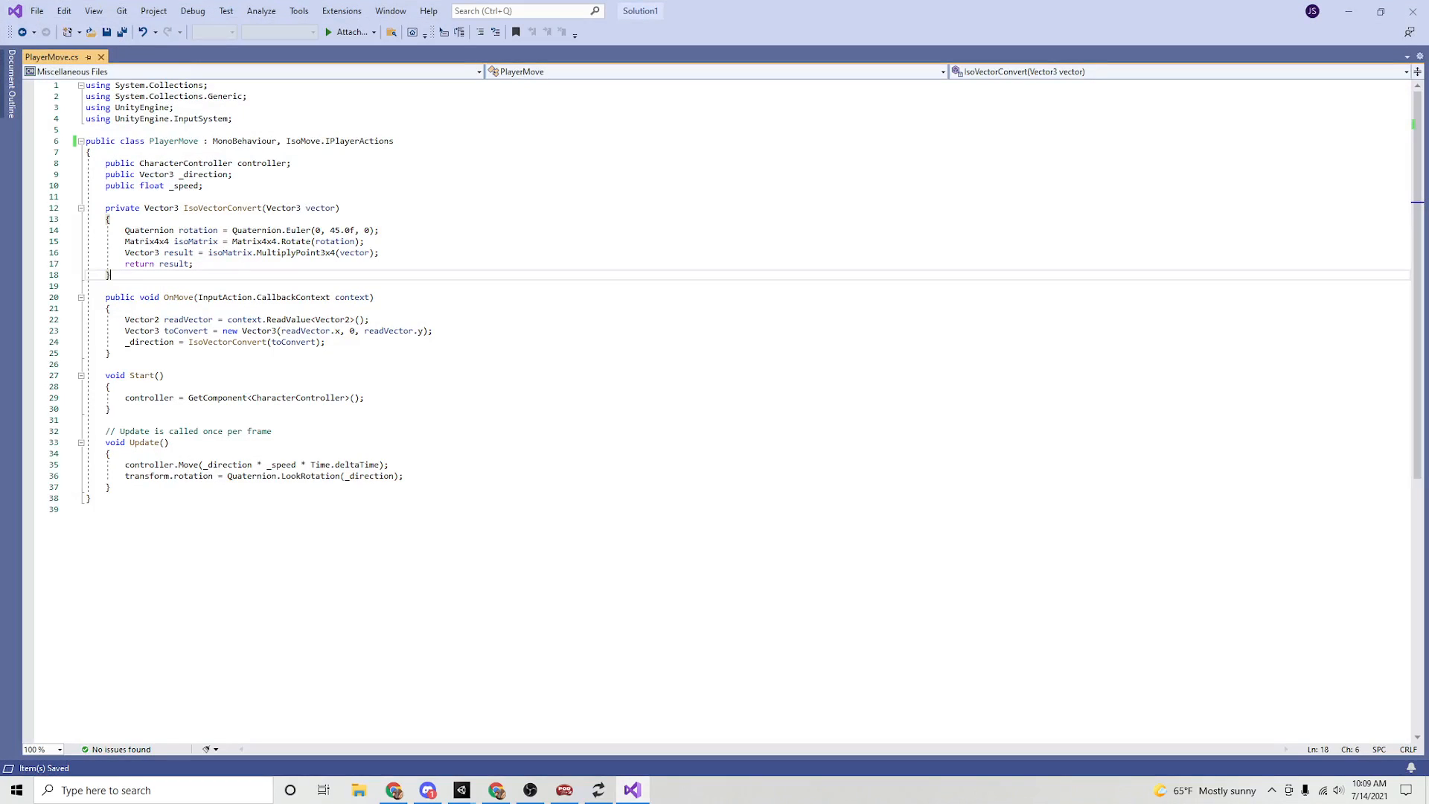
drag(164, 297, 253, 297)
click(107, 286)
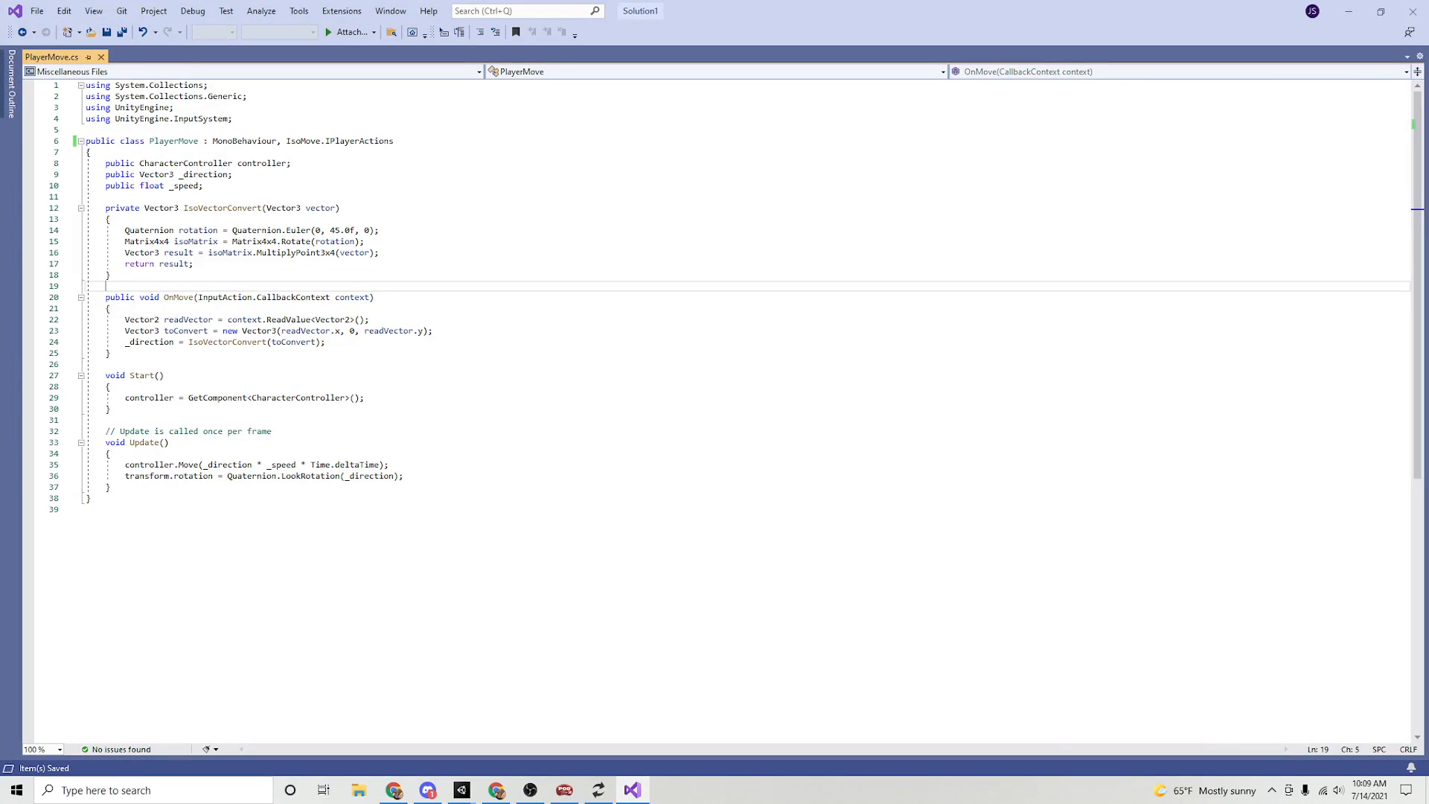
click(1349, 11)
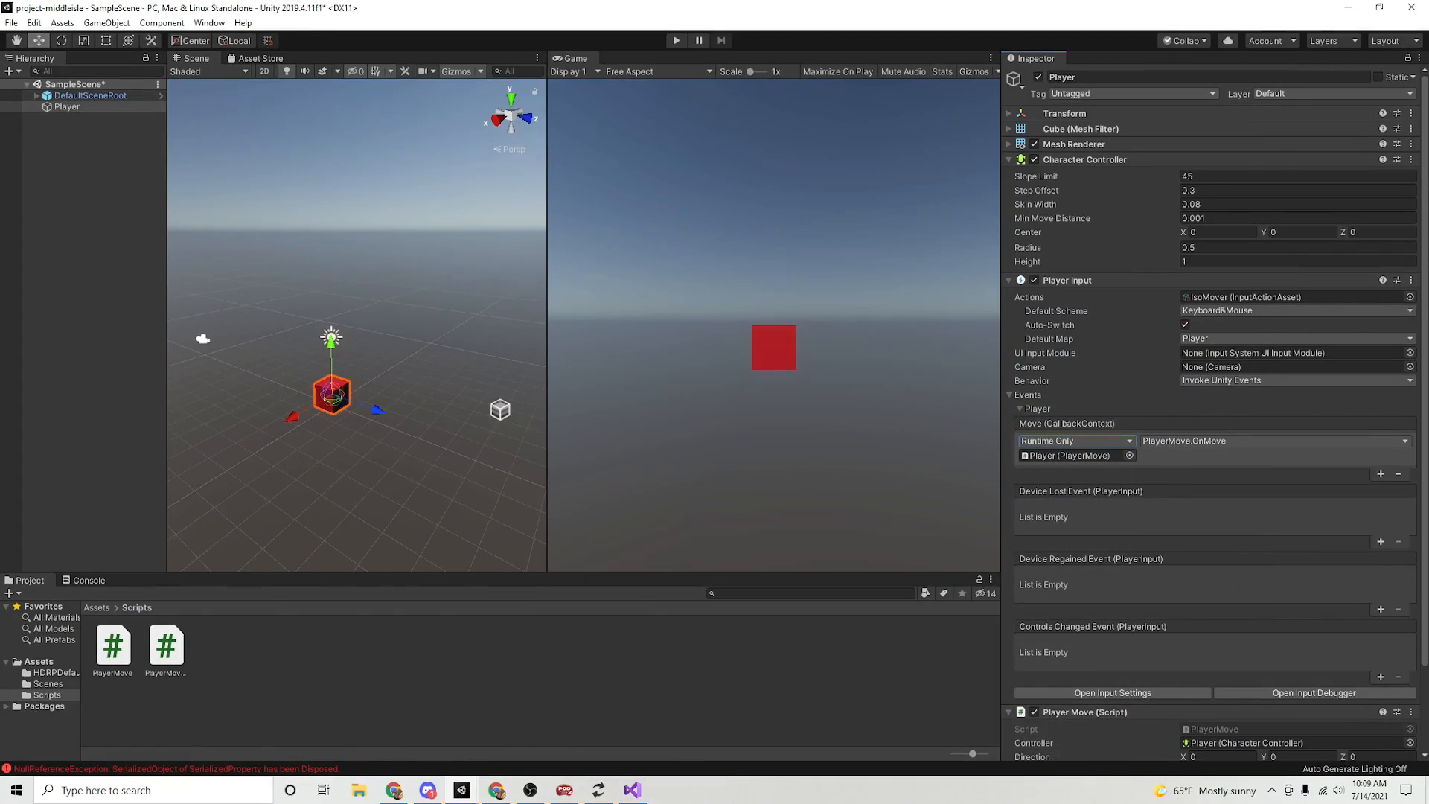
click(633, 790)
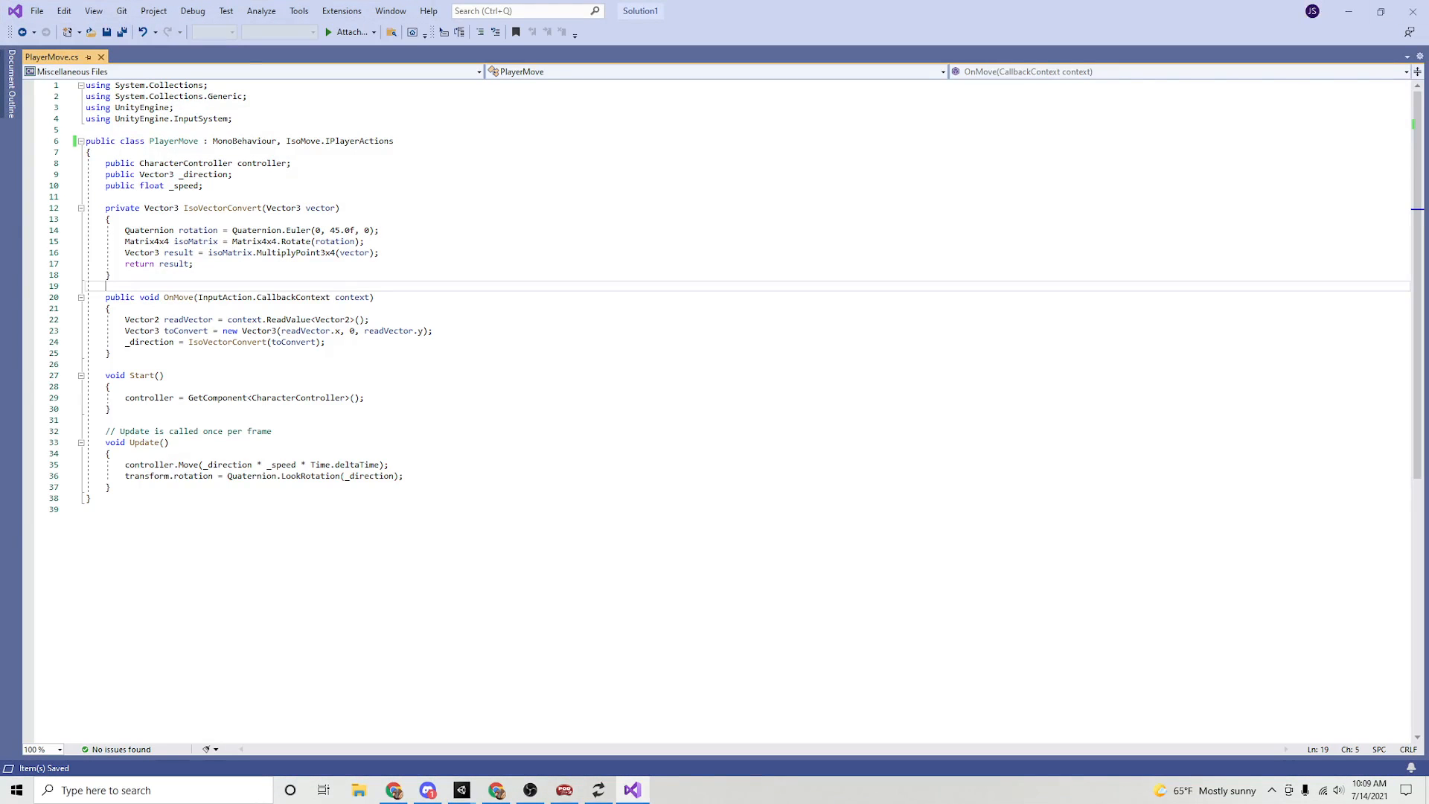
click(1348, 11)
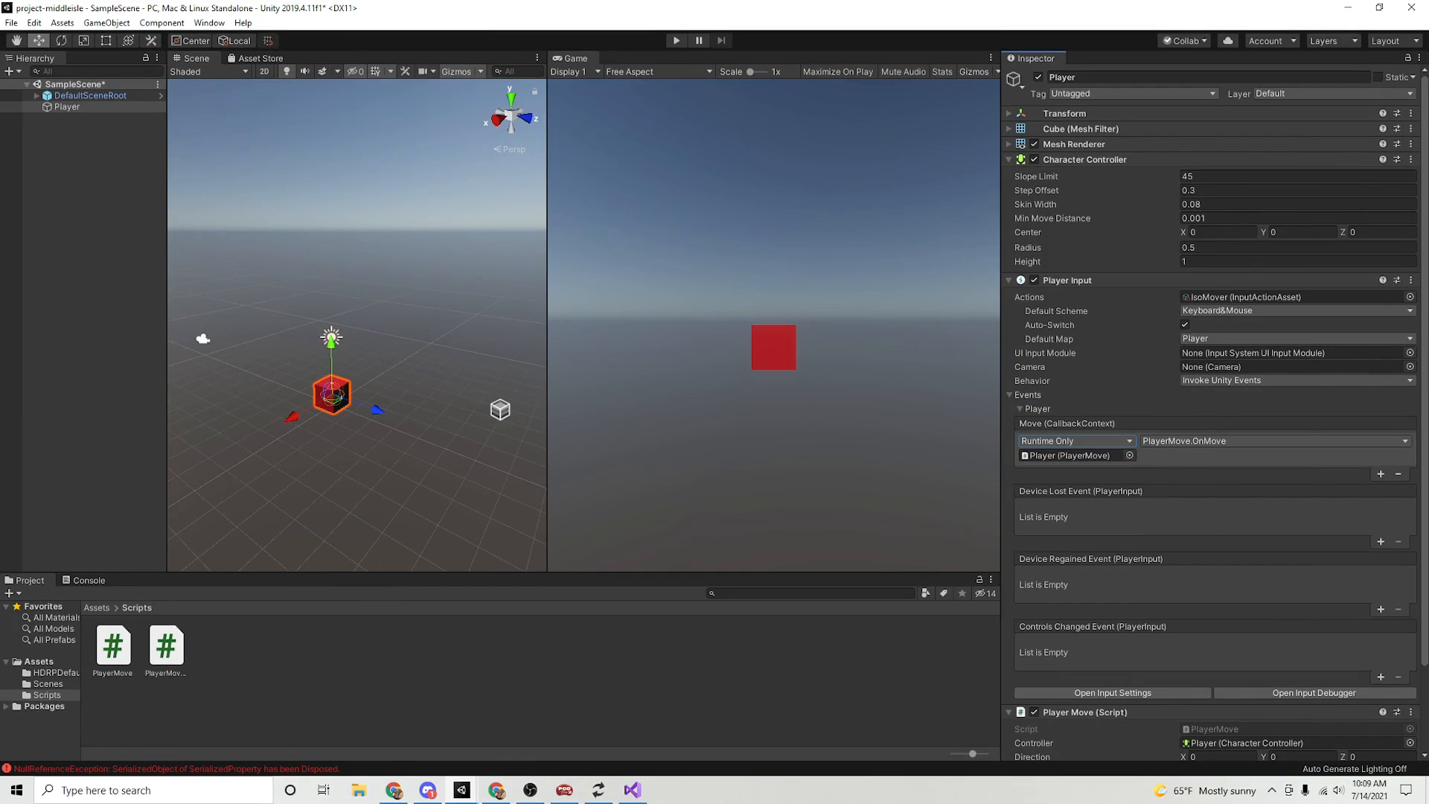
- Set the Player Move script's Speed to 4 and collapse the Player Input component
scroll(1079, 456, down, 3)
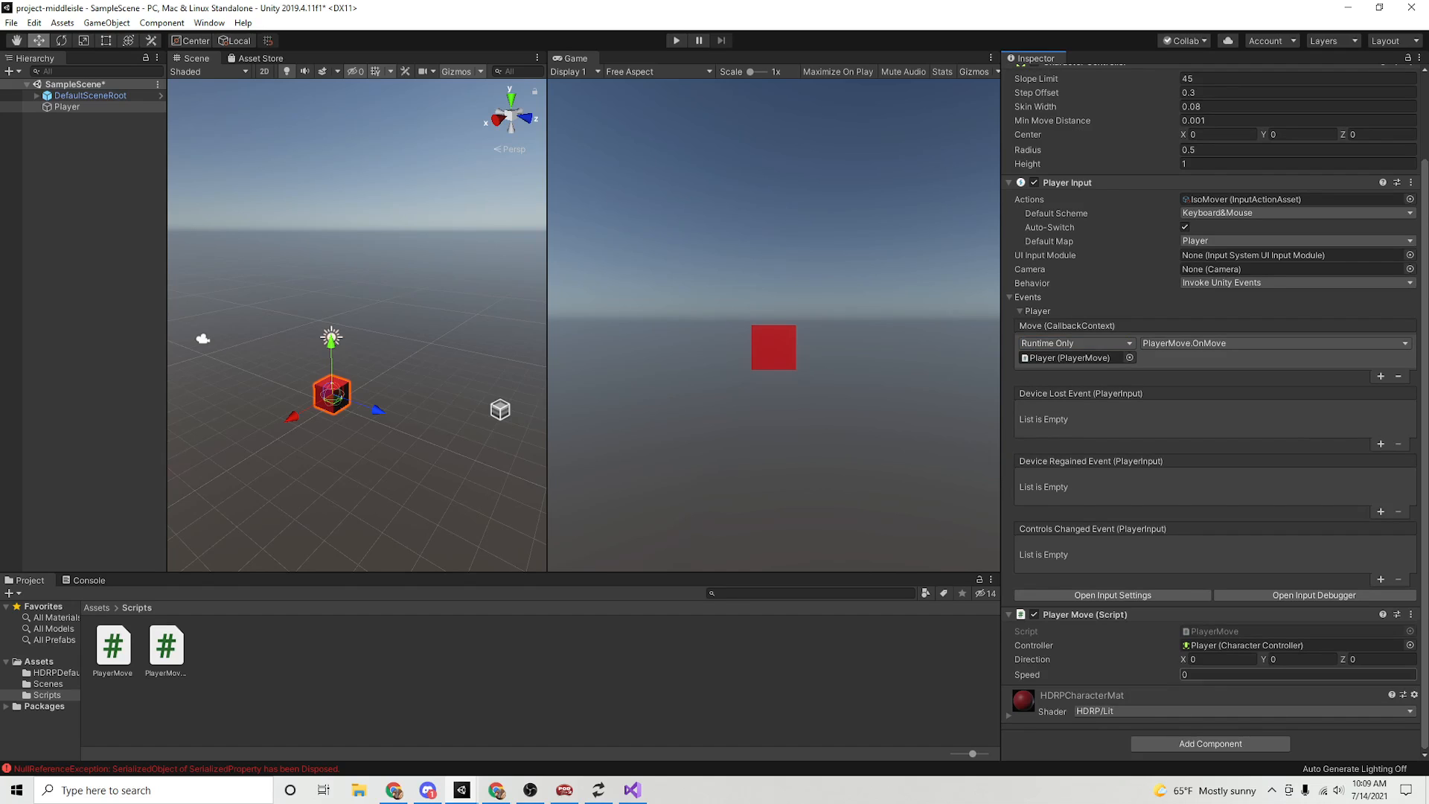
click(1266, 674)
text(4)
scroll(1161, 446, up, 3)
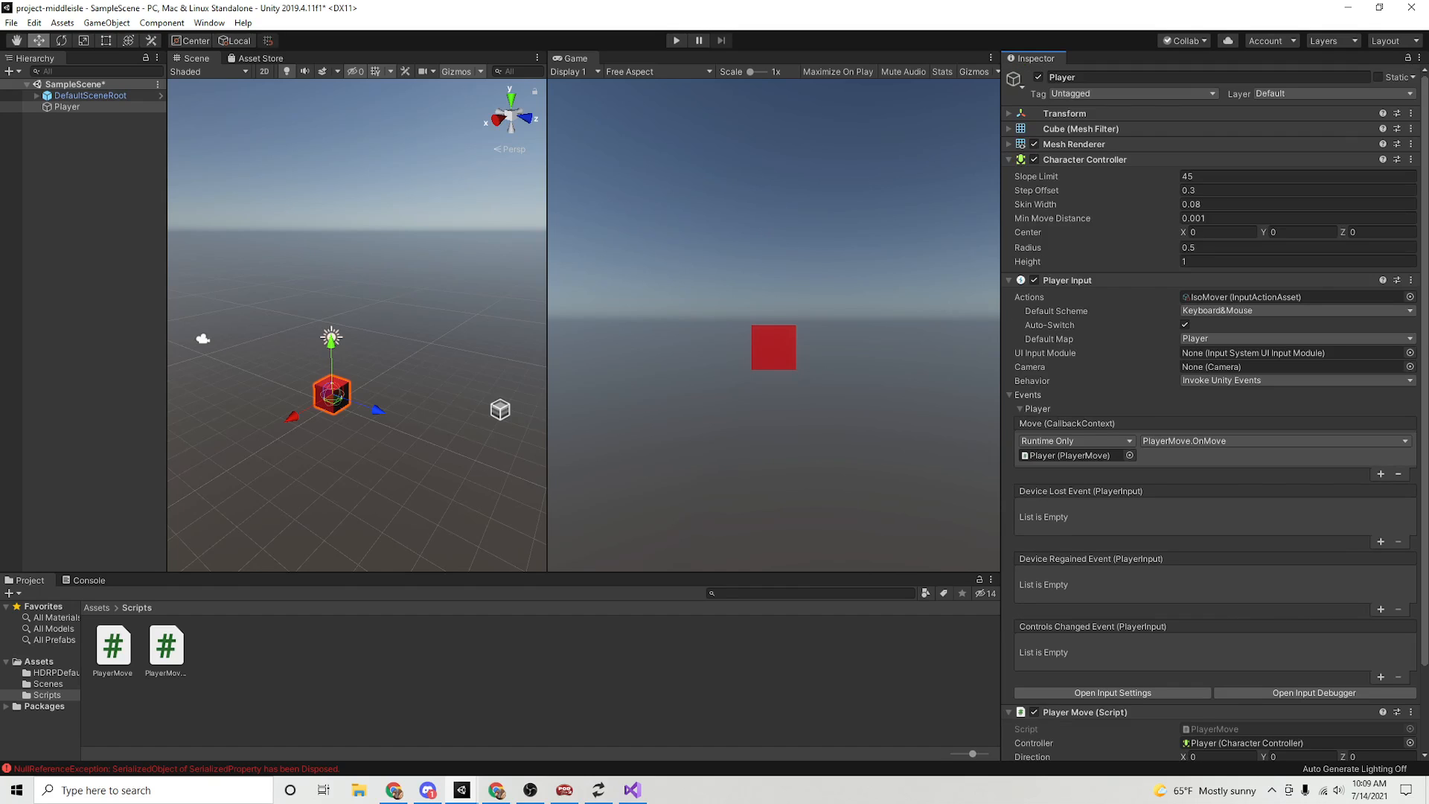
click(1067, 280)
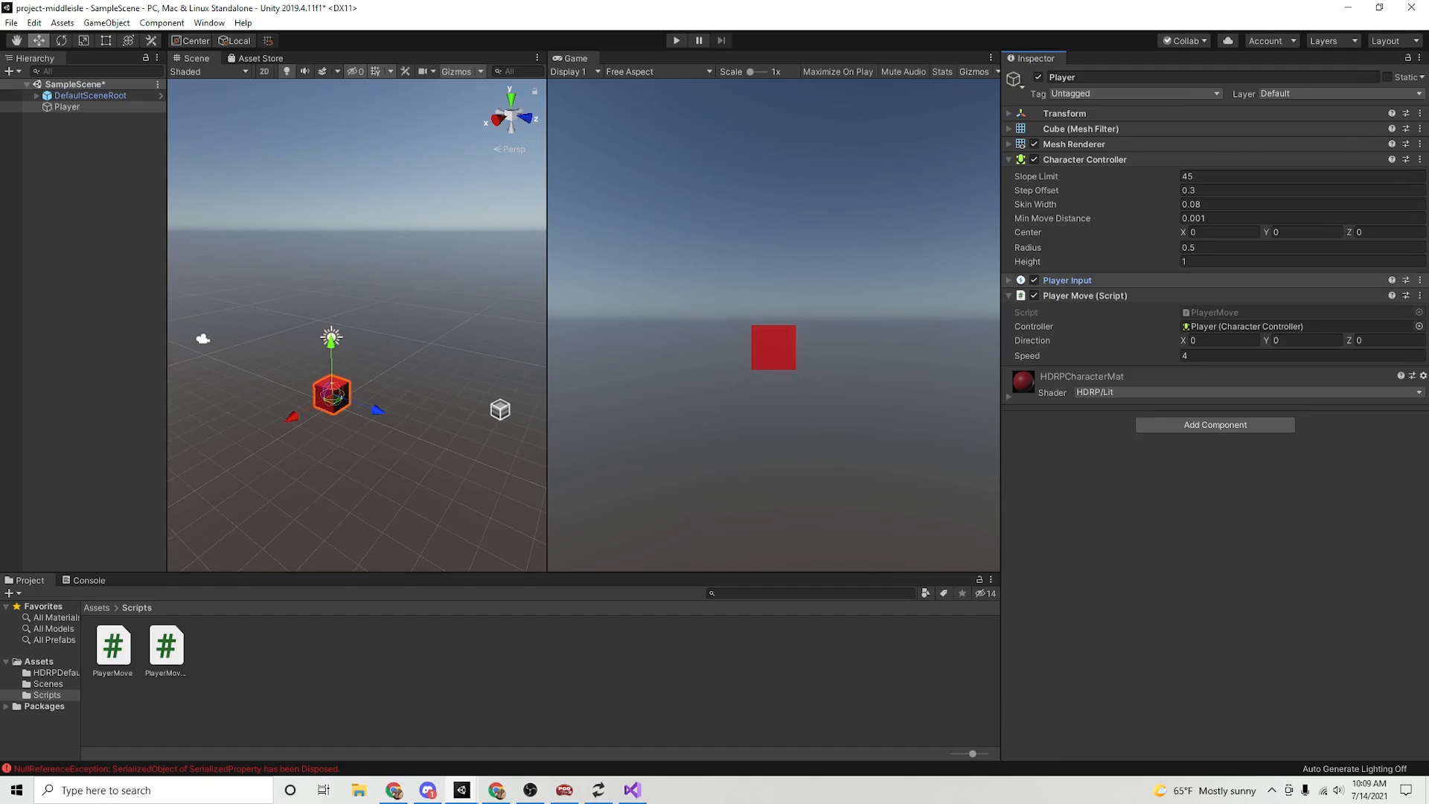
- Run the scene in play mode, test moving the cube in all four directions, and stop playback
click(394, 454)
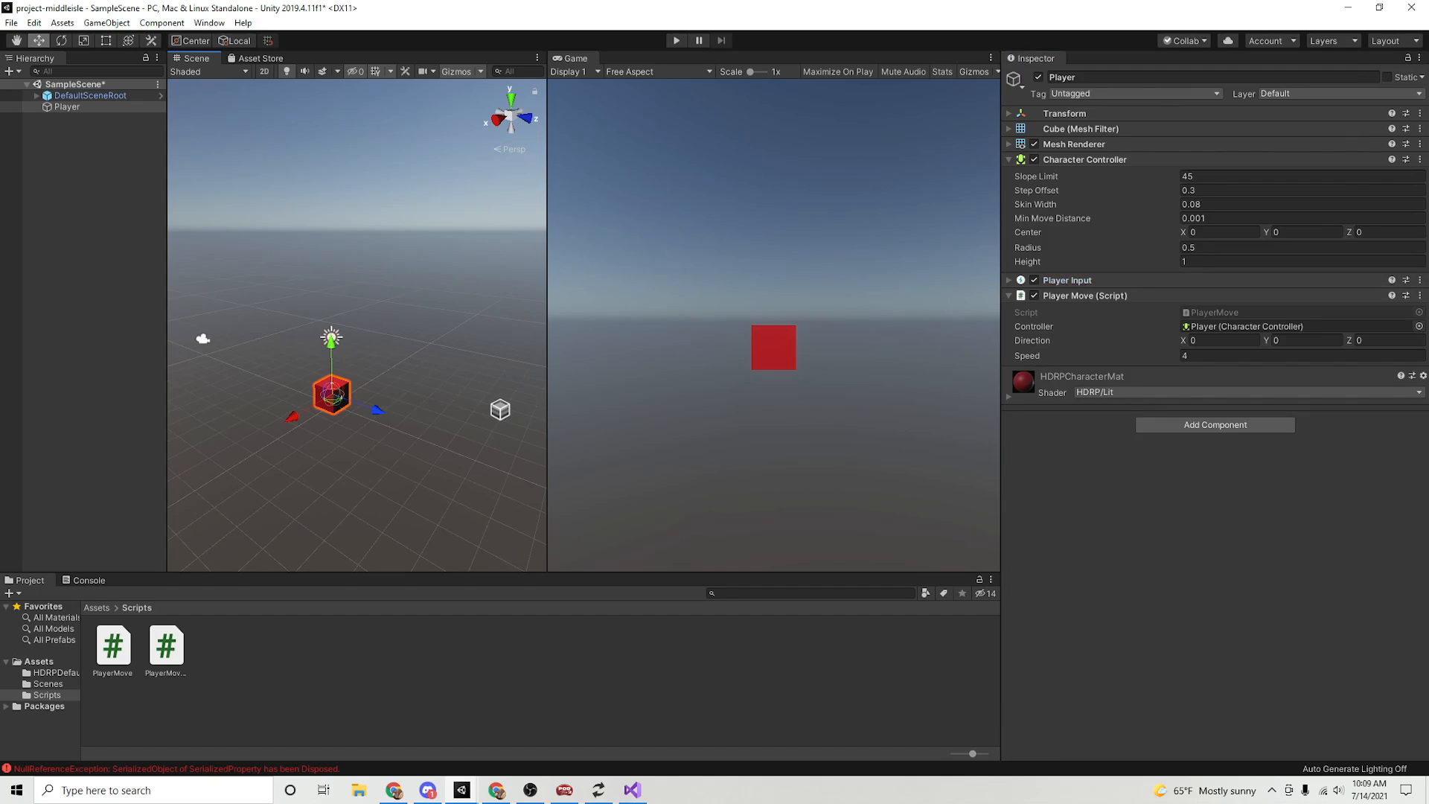
click(676, 40)
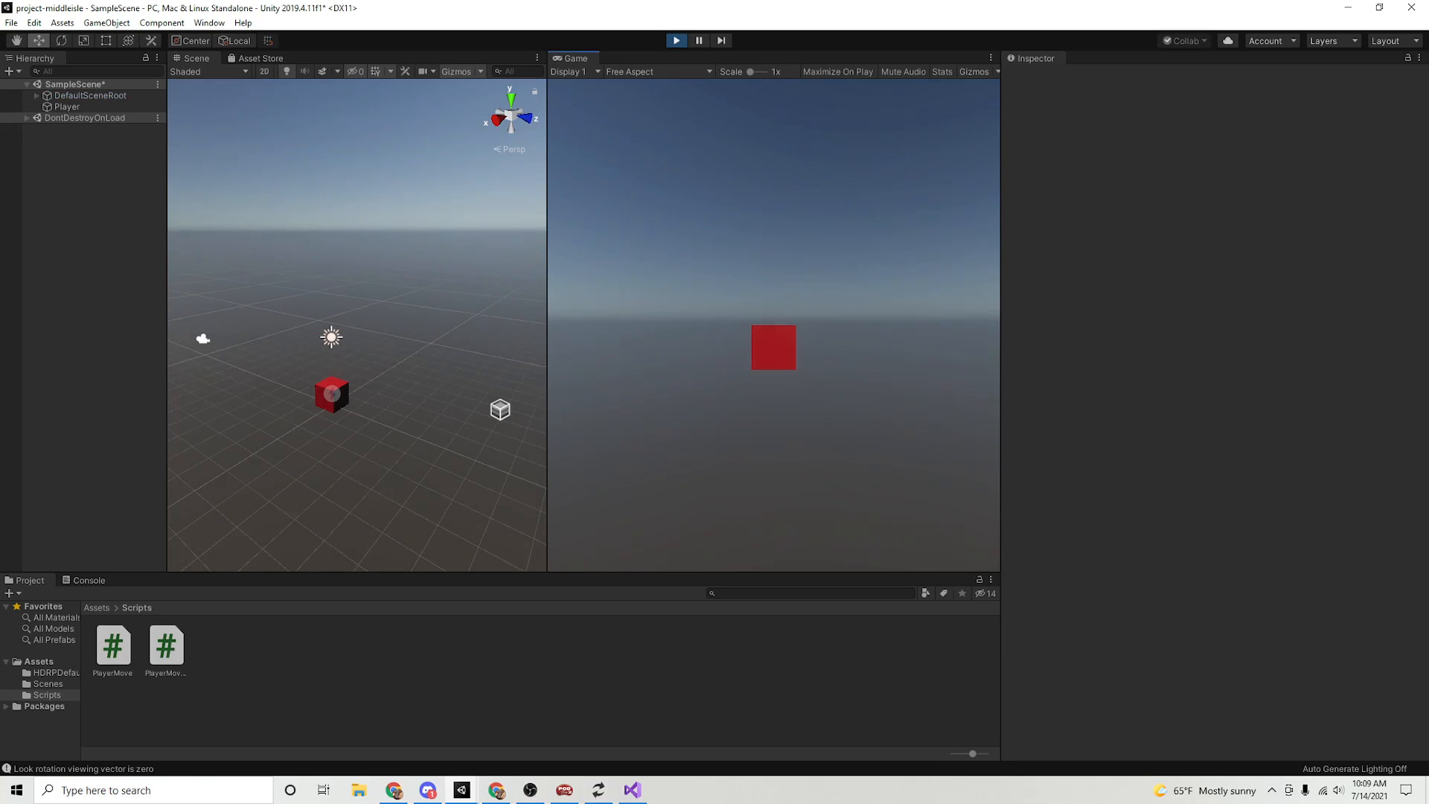
key(d)
key(w)
key(a)
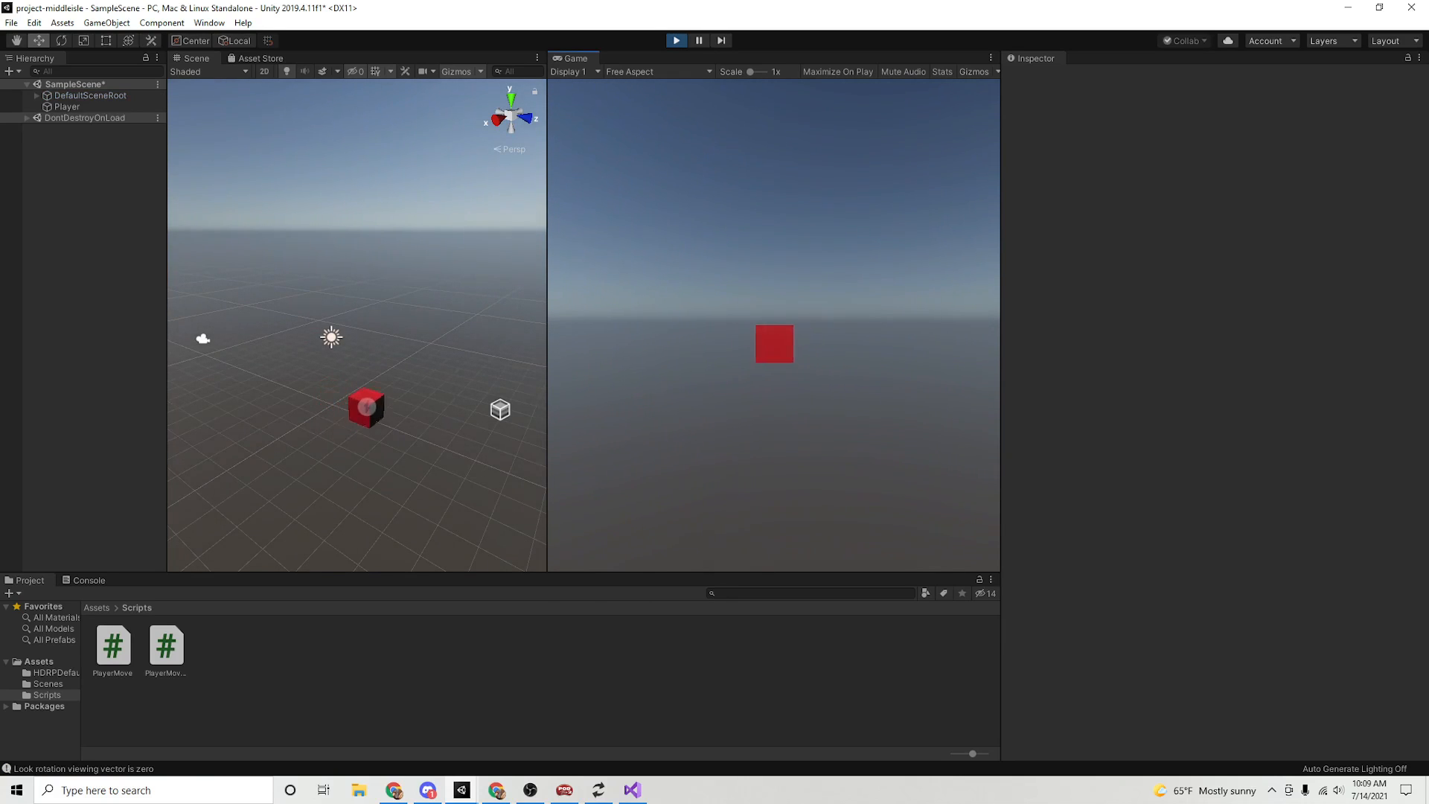
key(s)
key(d)
key(w)
key(a)
key(w)
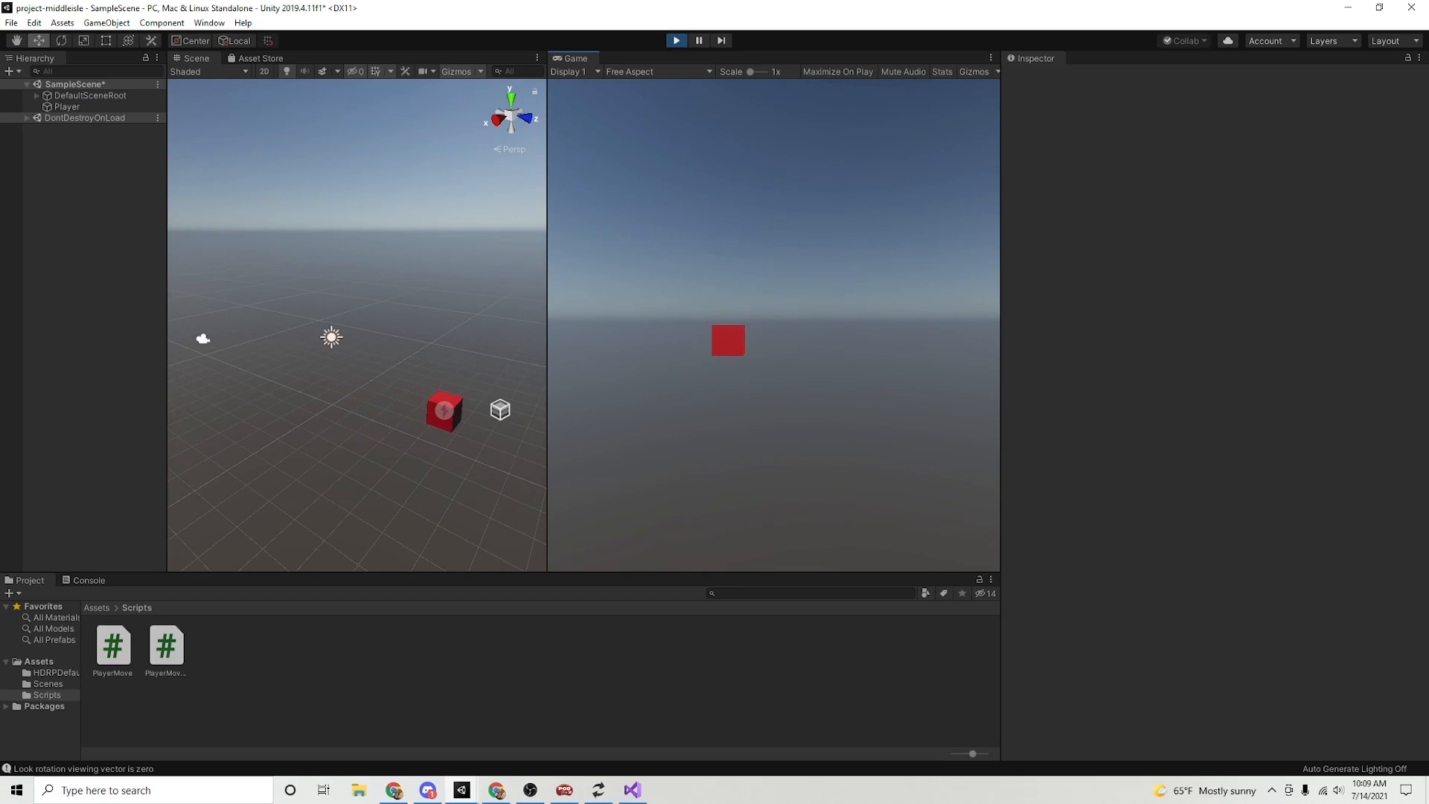
click(67, 106)
key(ctrl+p)
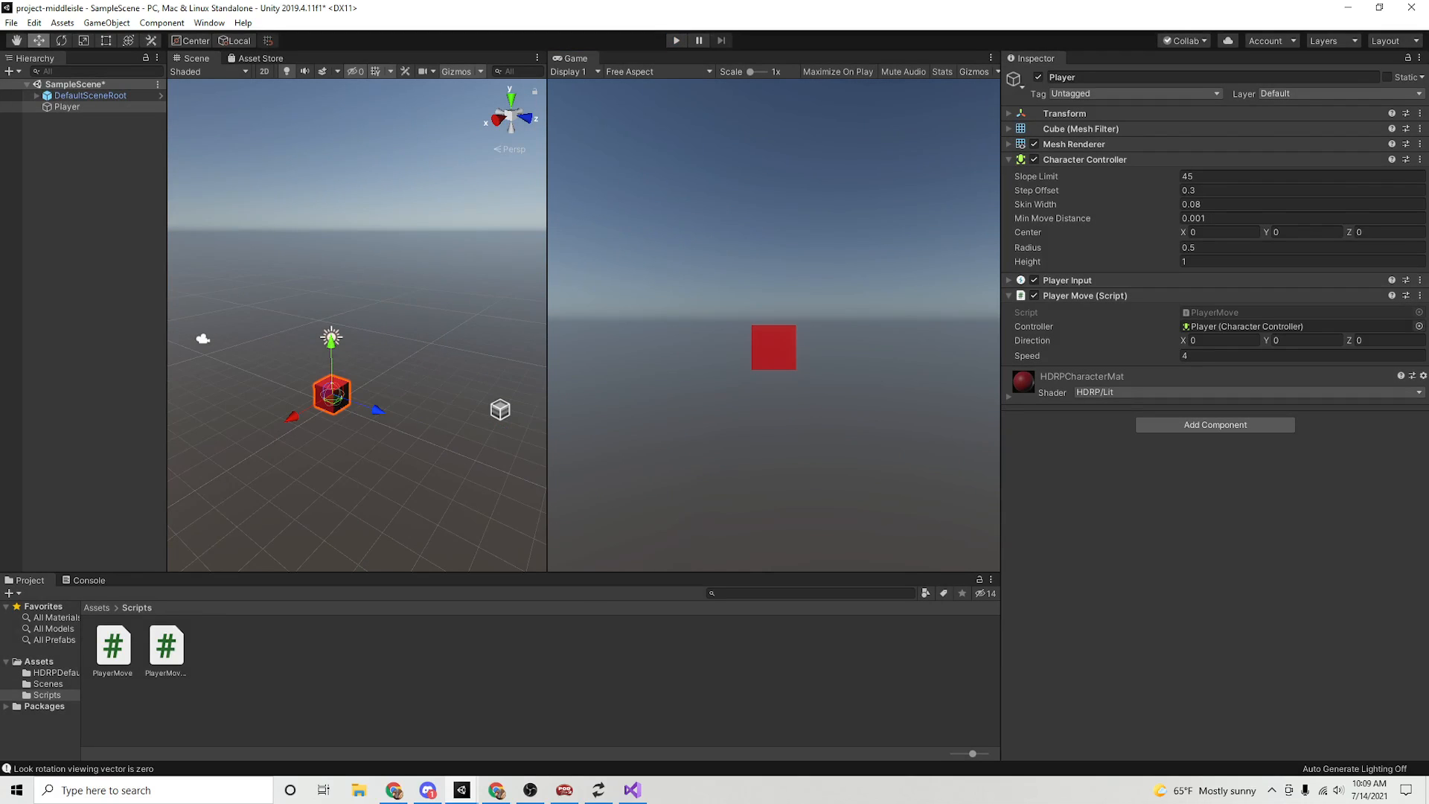
- Expand DefaultSceneRoot, select its Main Camera and set the camera's projection to Orthographic
click(91, 95)
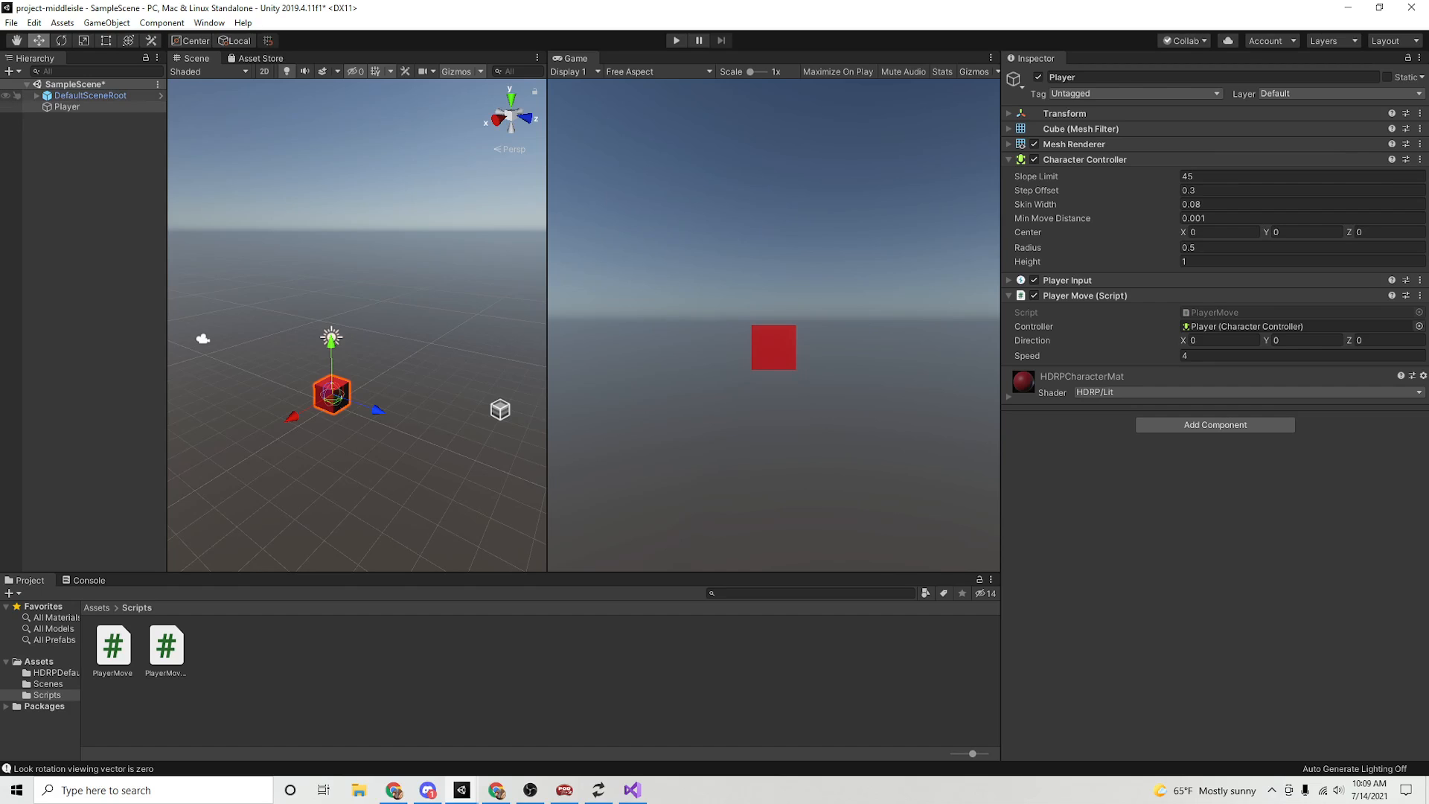
click(36, 95)
click(90, 107)
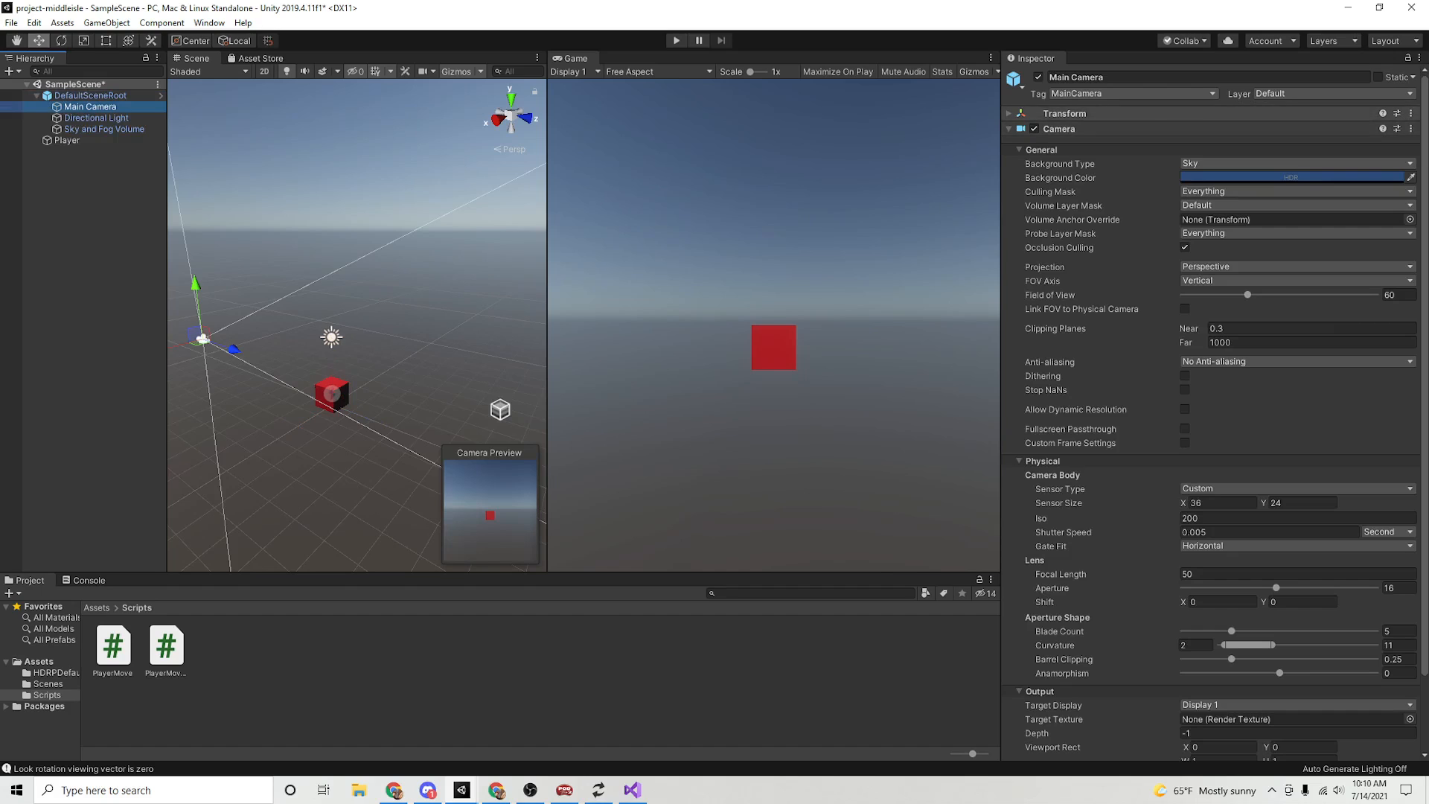
click(1266, 267)
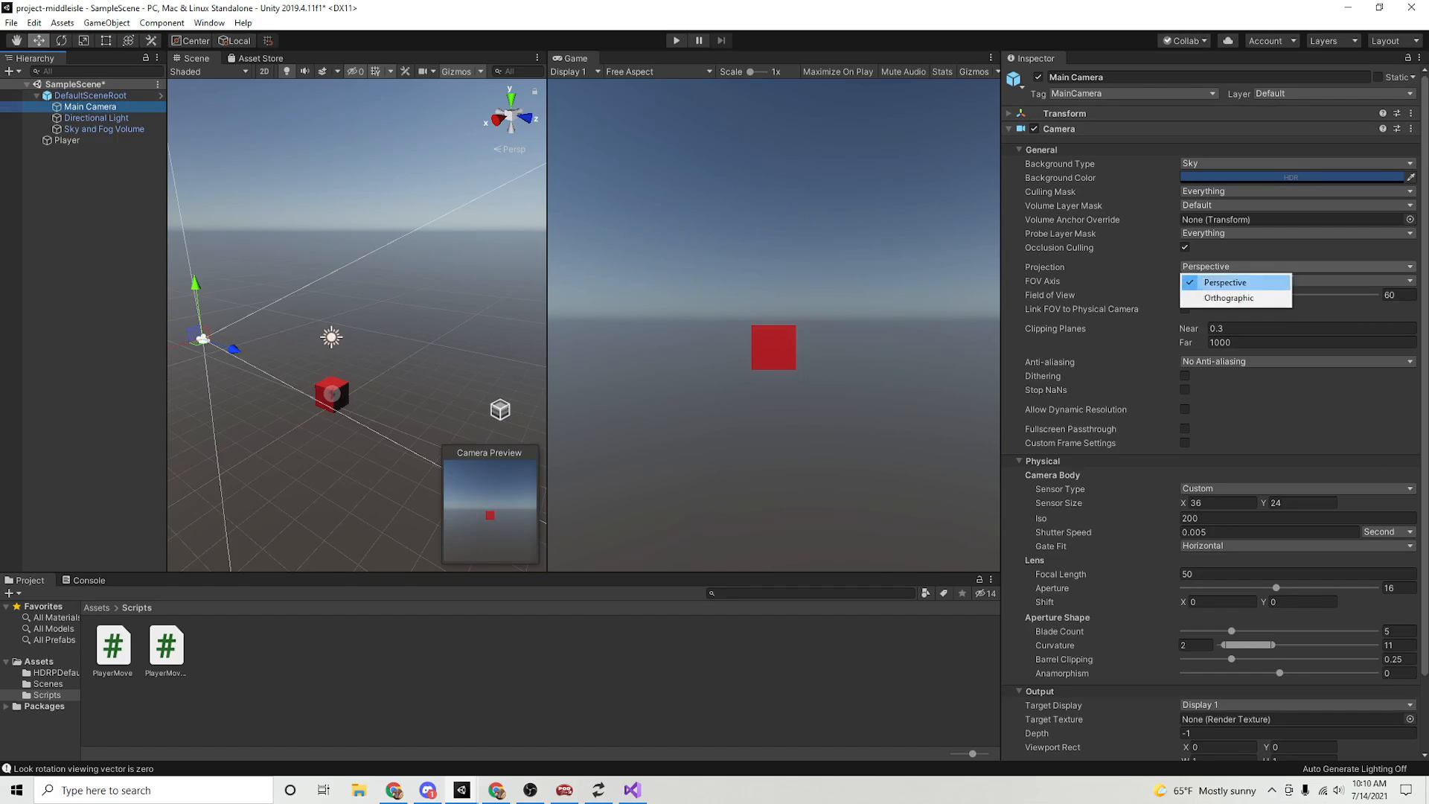
click(1220, 296)
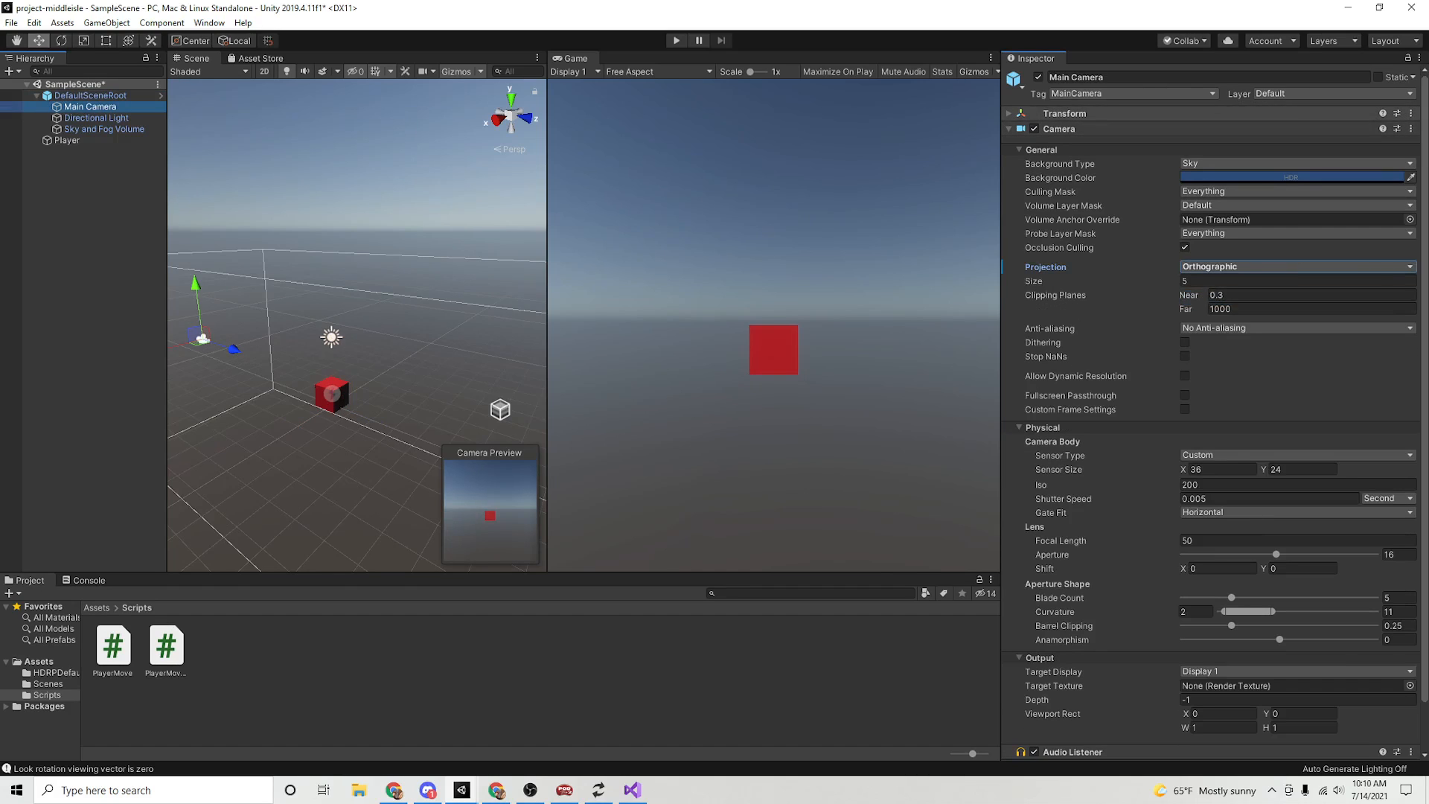
- Set the rotation of the Main Camera inside DefaultSceneRoot to 30 on X and 45 on Y
click(1191, 114)
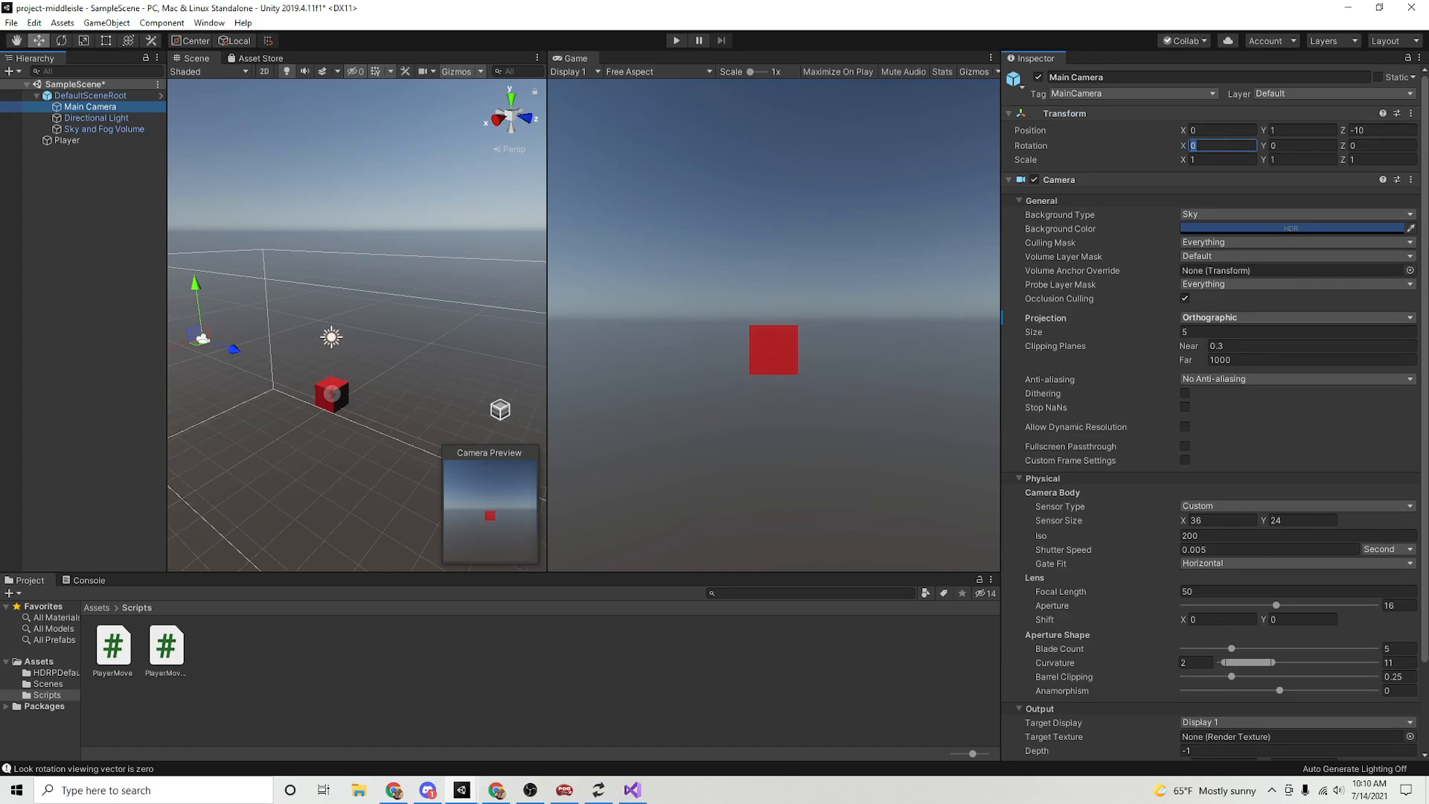
text(30)
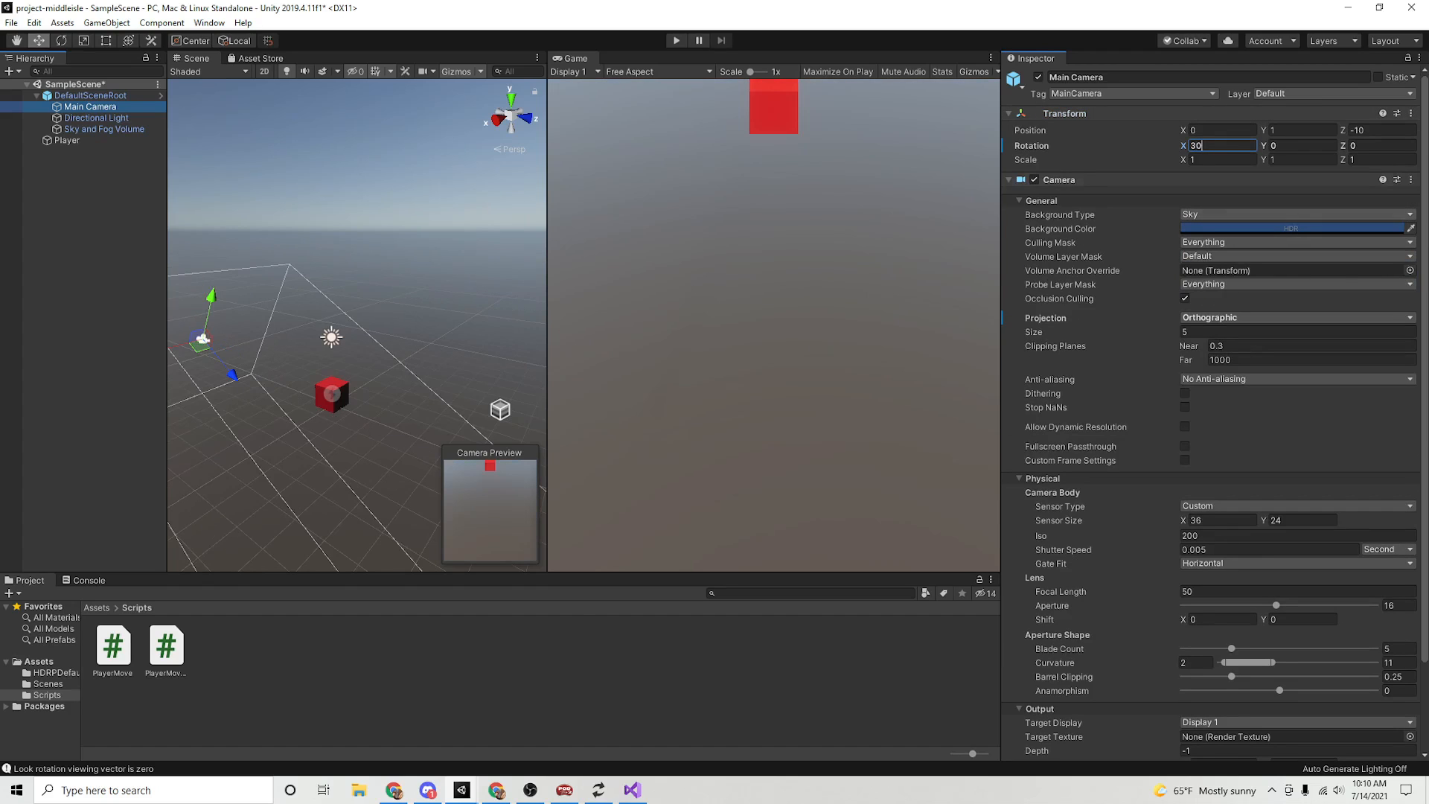
key(Tab)
text(45)
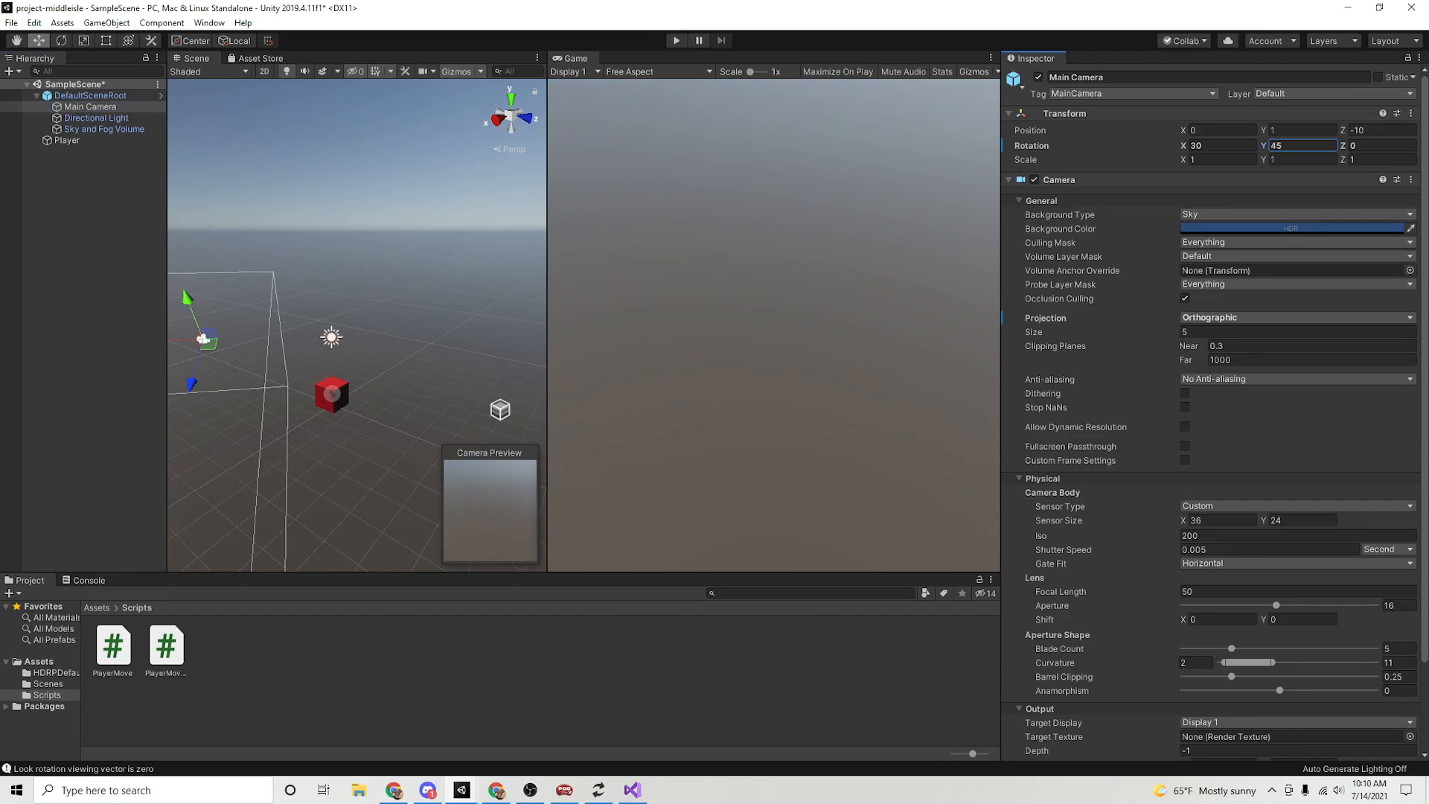
click(313, 260)
alt+drag(313, 261, 536, 277)
alt+right_drag(447, 297, 320, 276)
alt+drag(320, 275, 535, 539)
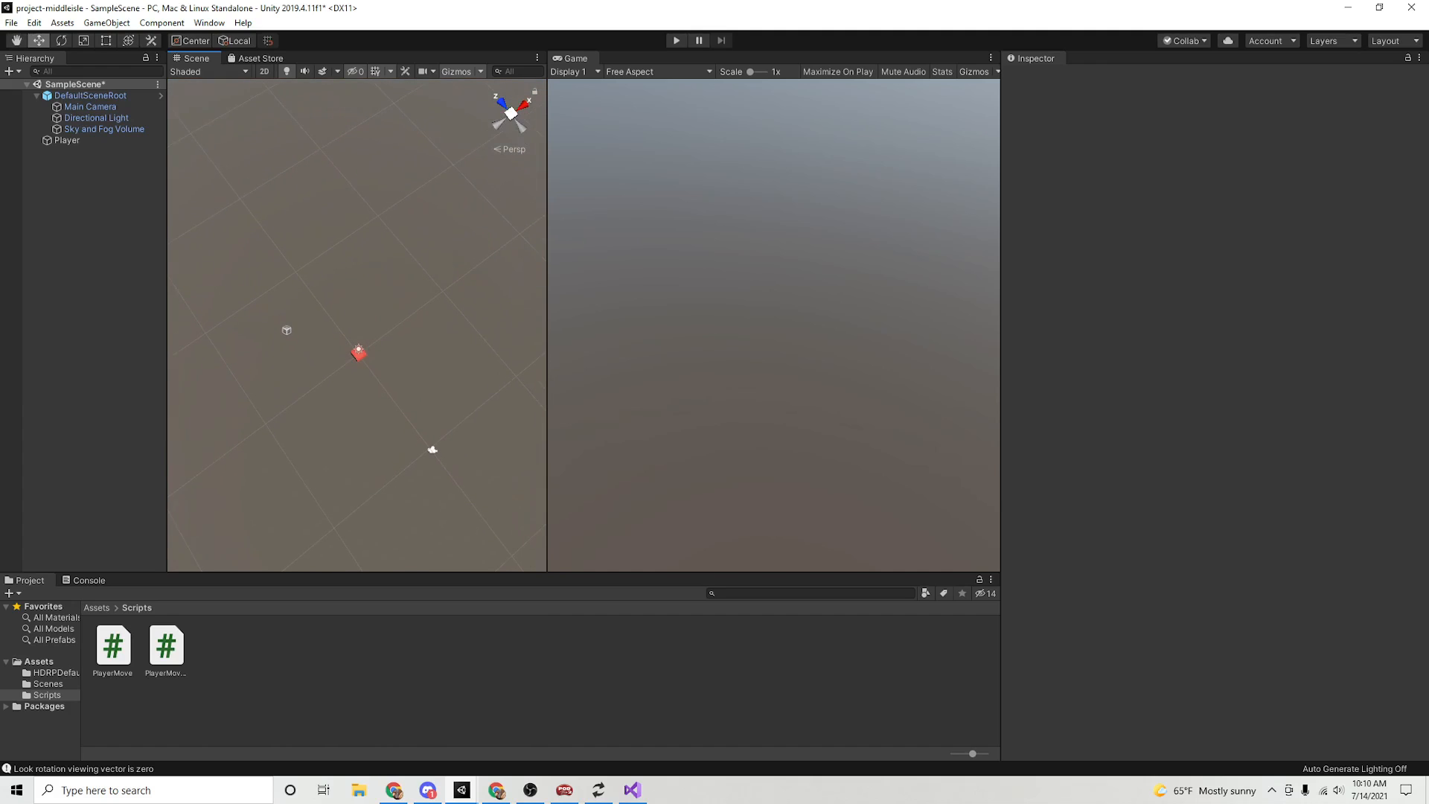
- Import PlayerFollow.cs from the HDRPIntegrationTest3 Assets folder into the project's Scripts folder
right_click(272, 665)
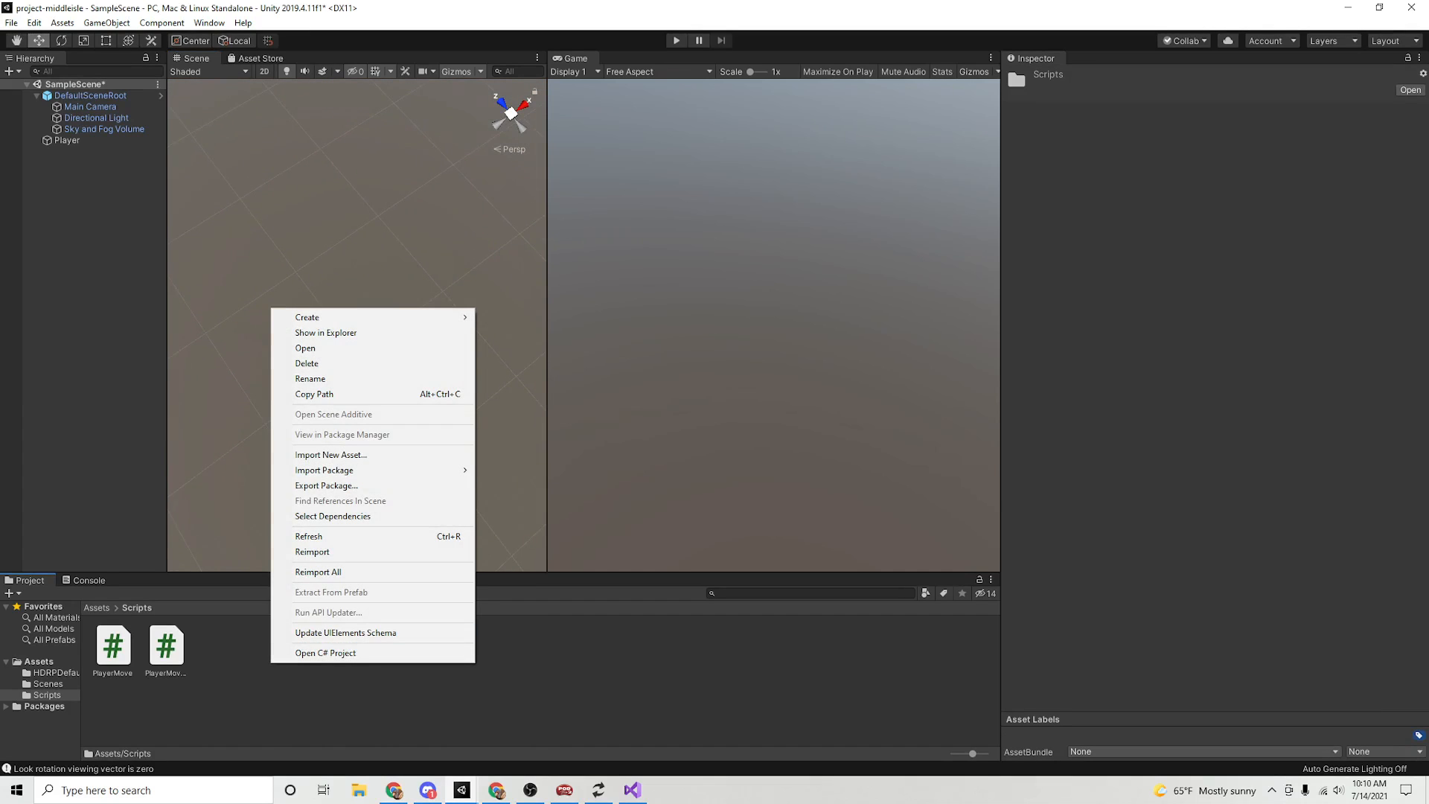
click(331, 455)
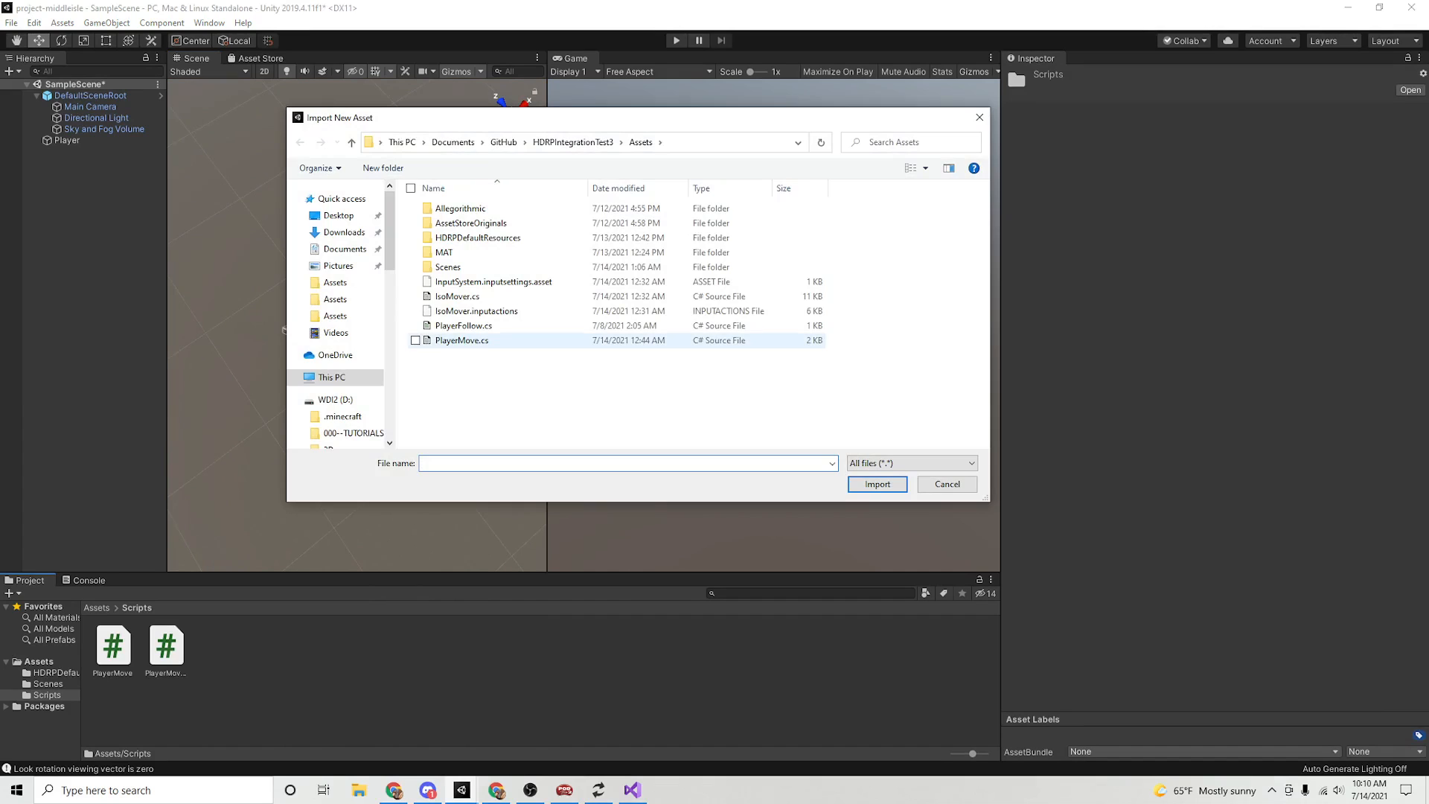
double_click(466, 325)
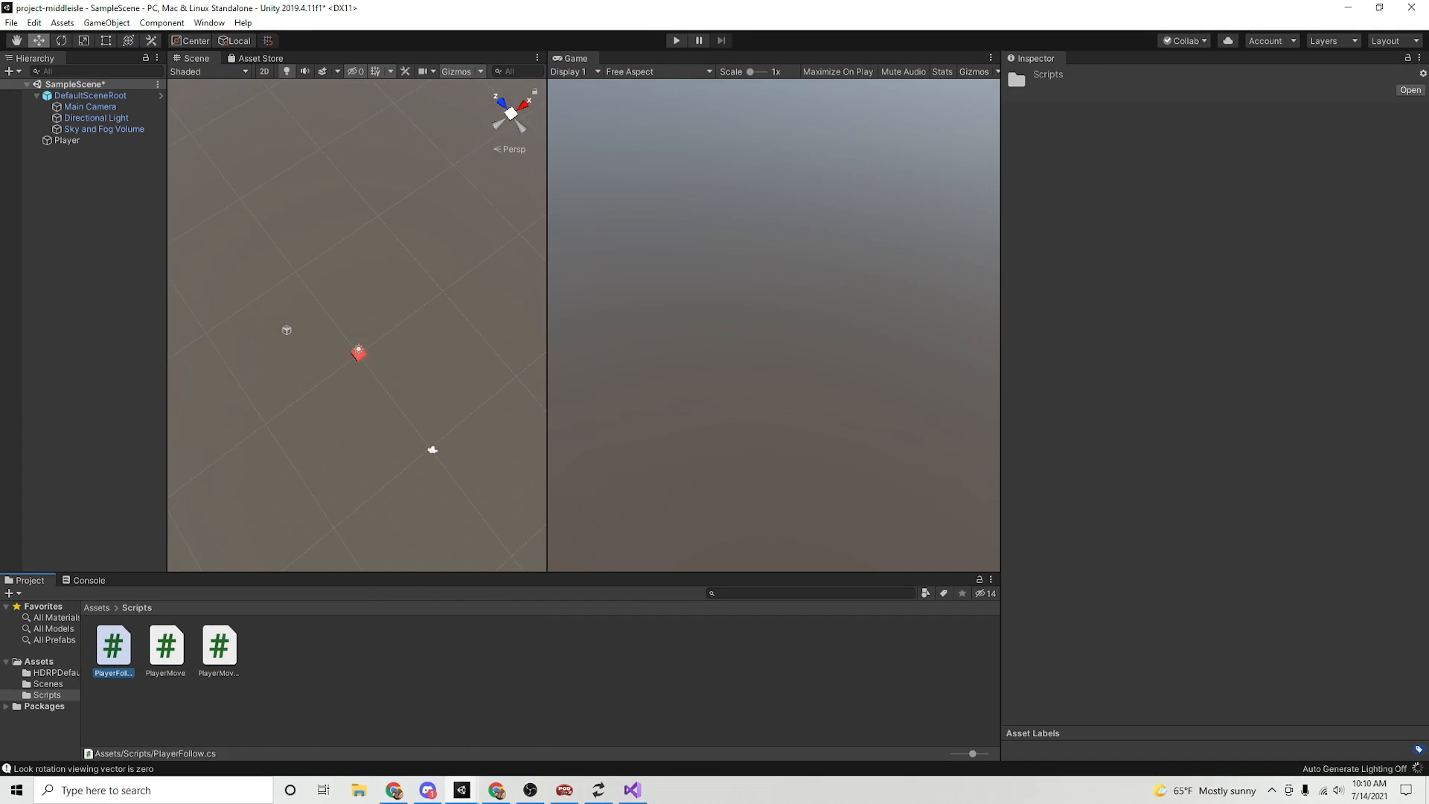
- Collapse the Main Camera's Camera component and try to move the camera out of the DefaultSceneRoot prefab instance
click(90, 106)
click(90, 106)
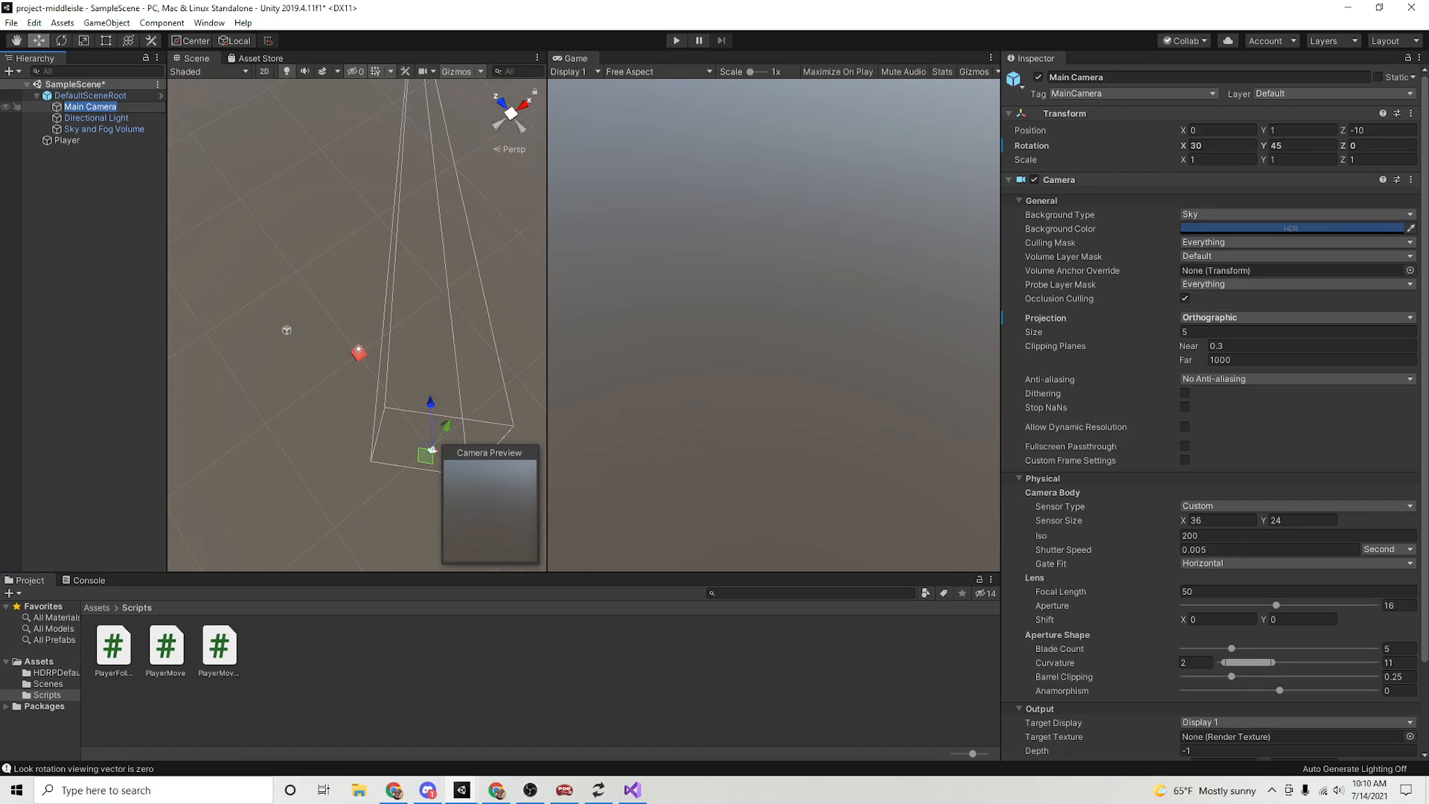
click(1009, 179)
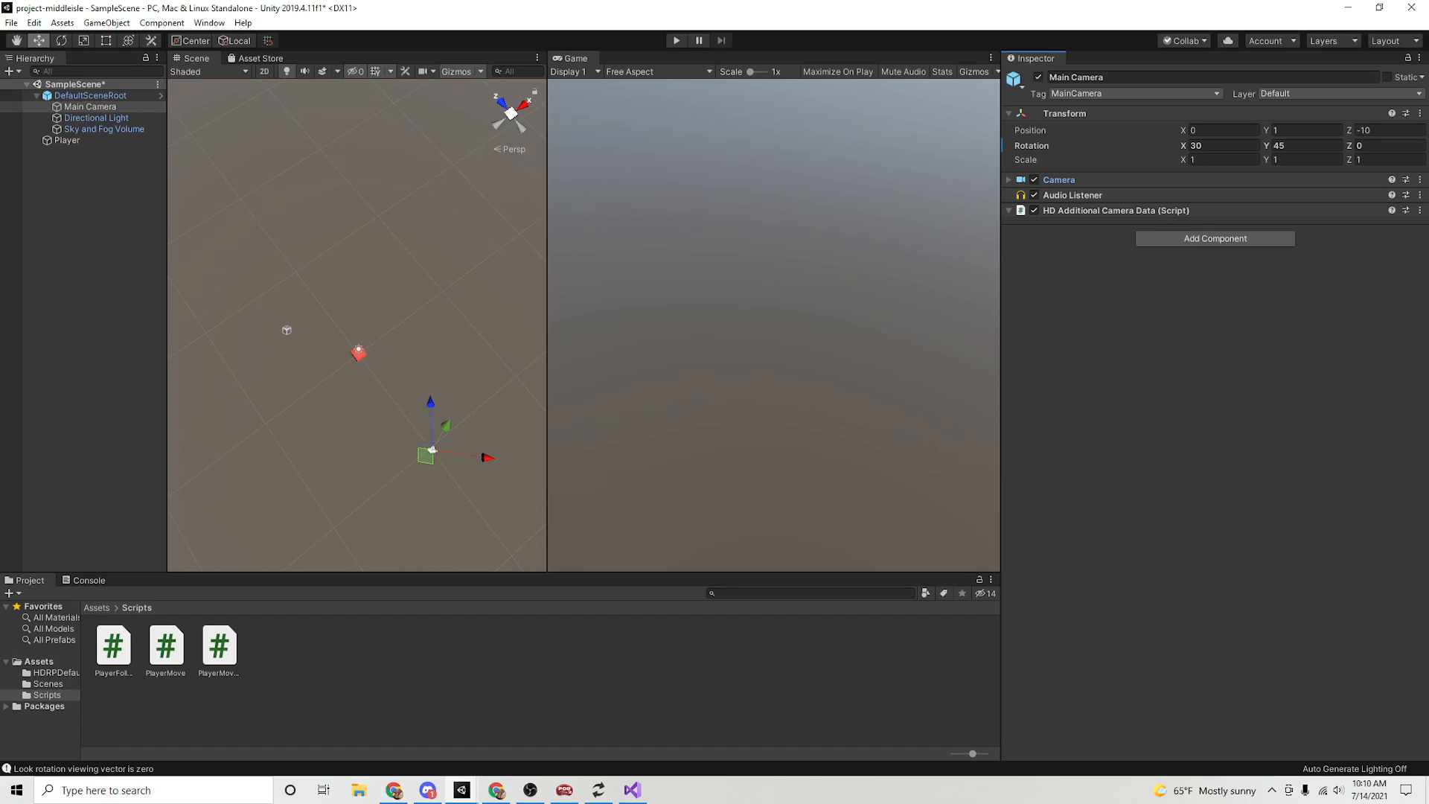
drag(91, 108, 93, 122)
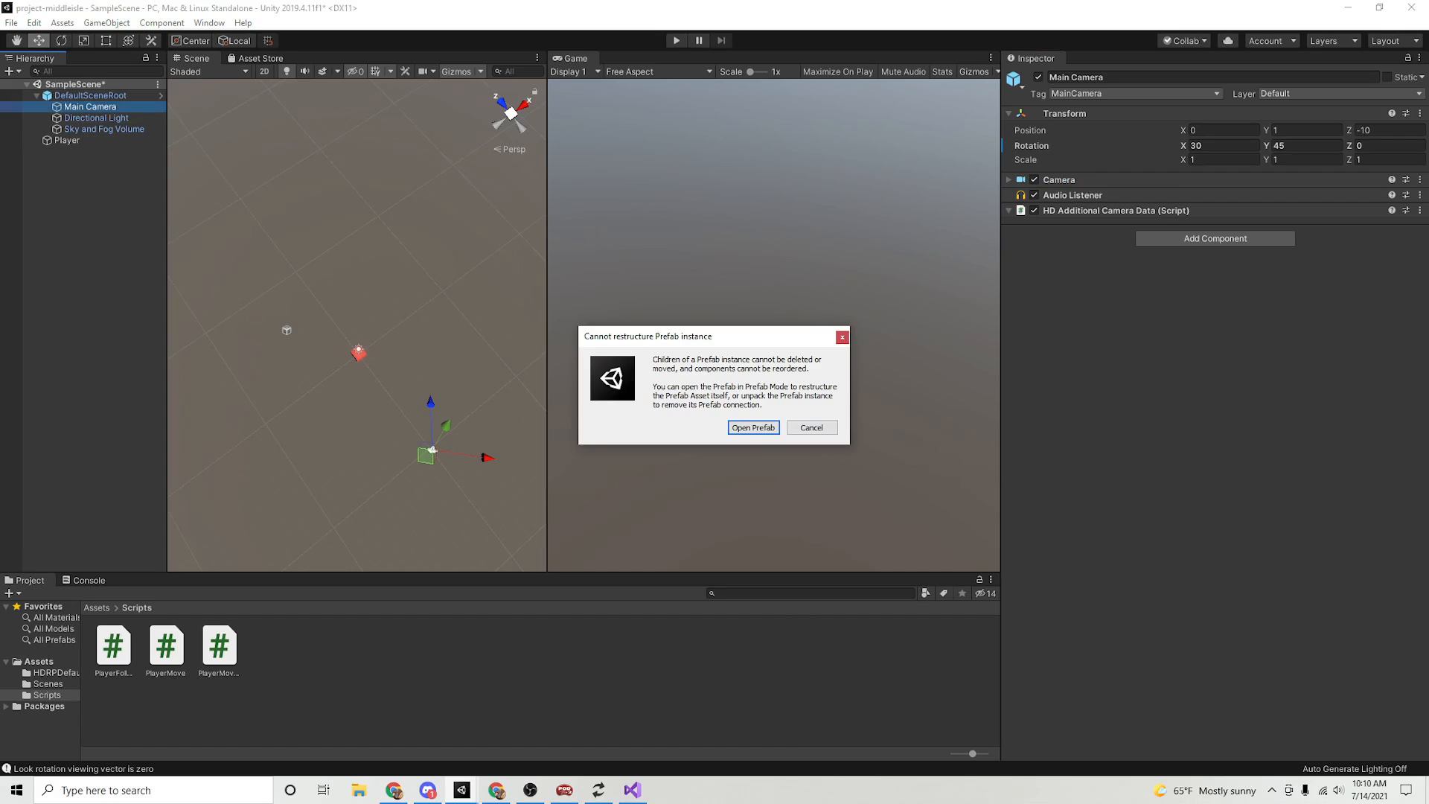
click(812, 428)
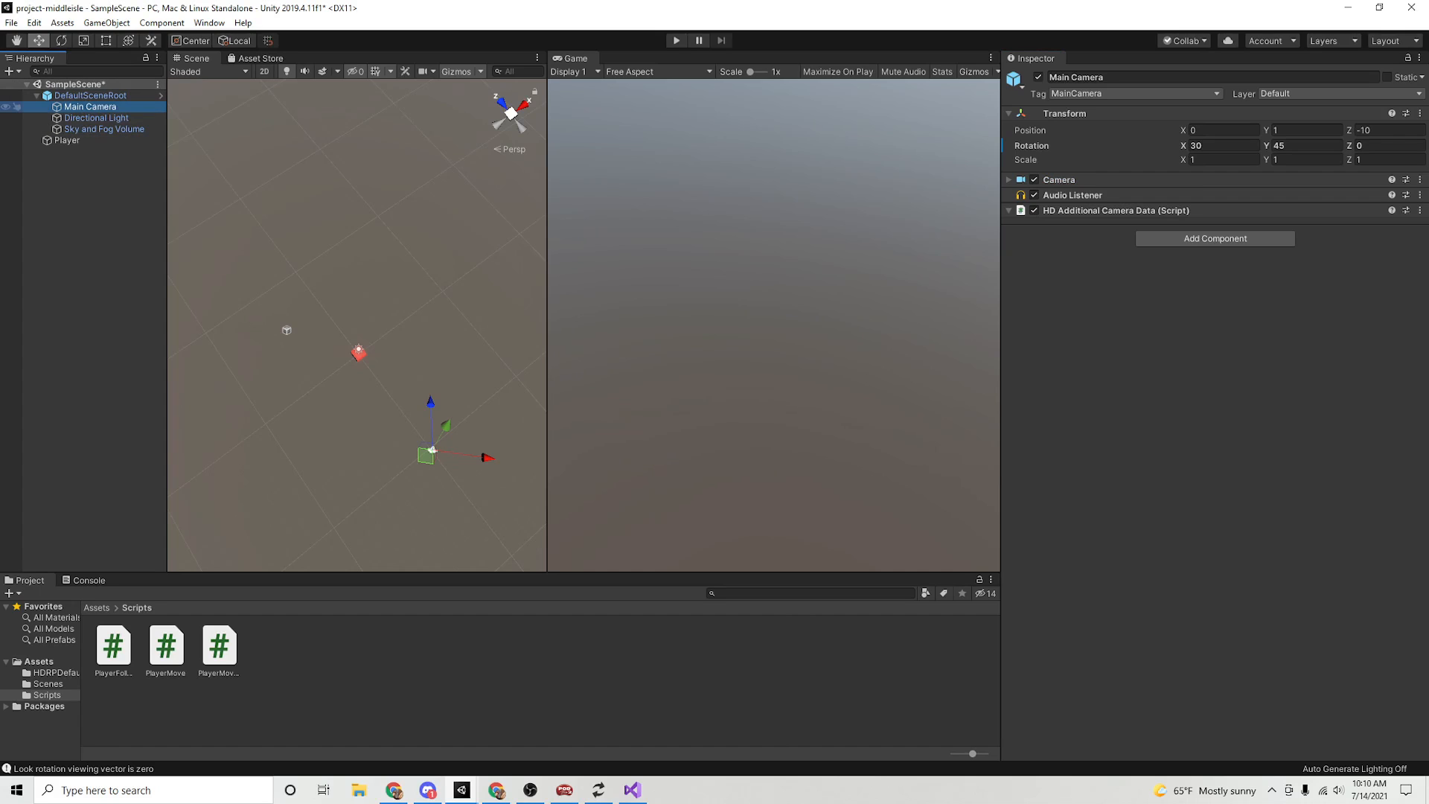
- Copy the Main Camera, try to delete it from the prefab instance, and open the DefaultSceneRoot prefab for editing
right_click(93, 106)
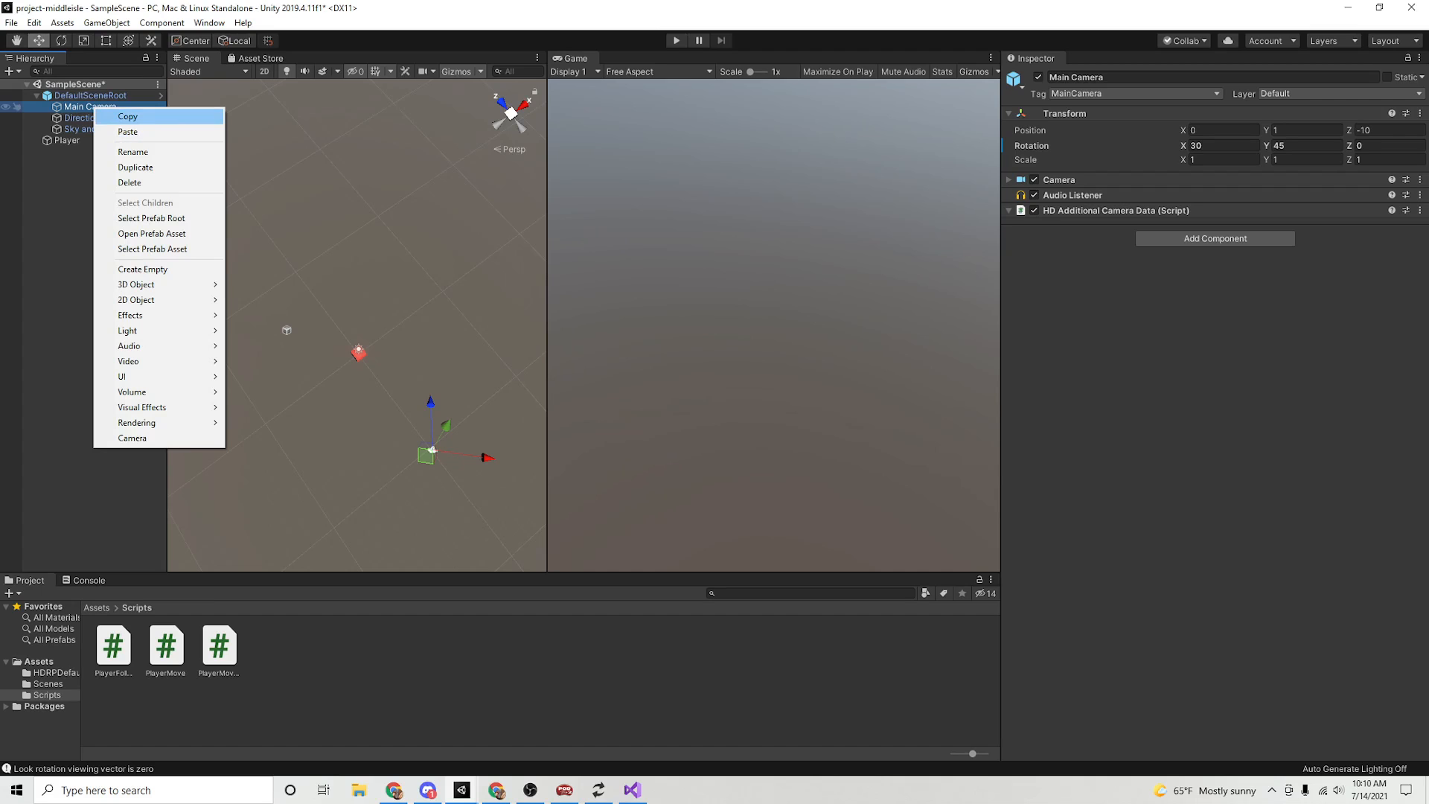
click(127, 117)
right_click(84, 107)
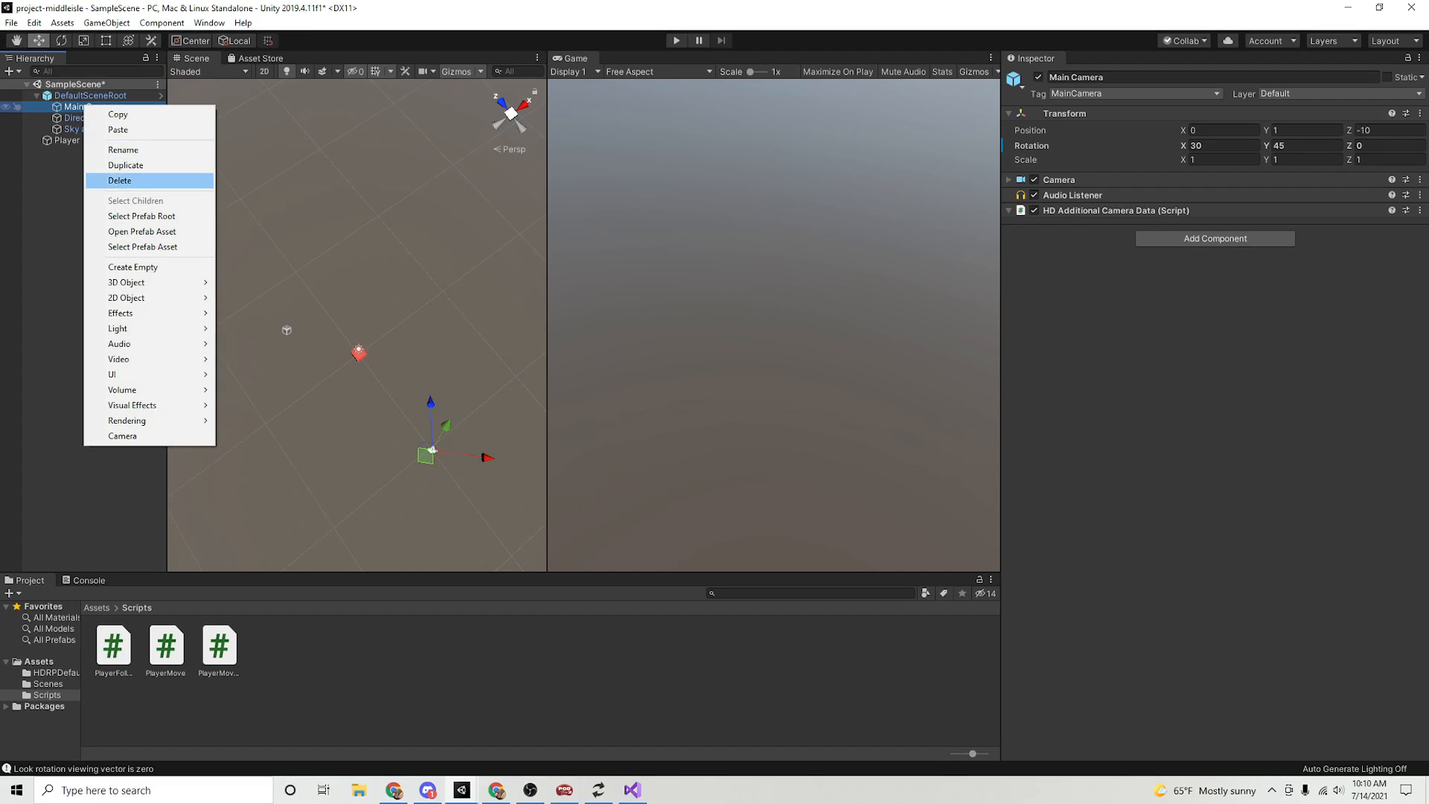
click(112, 181)
key(Return)
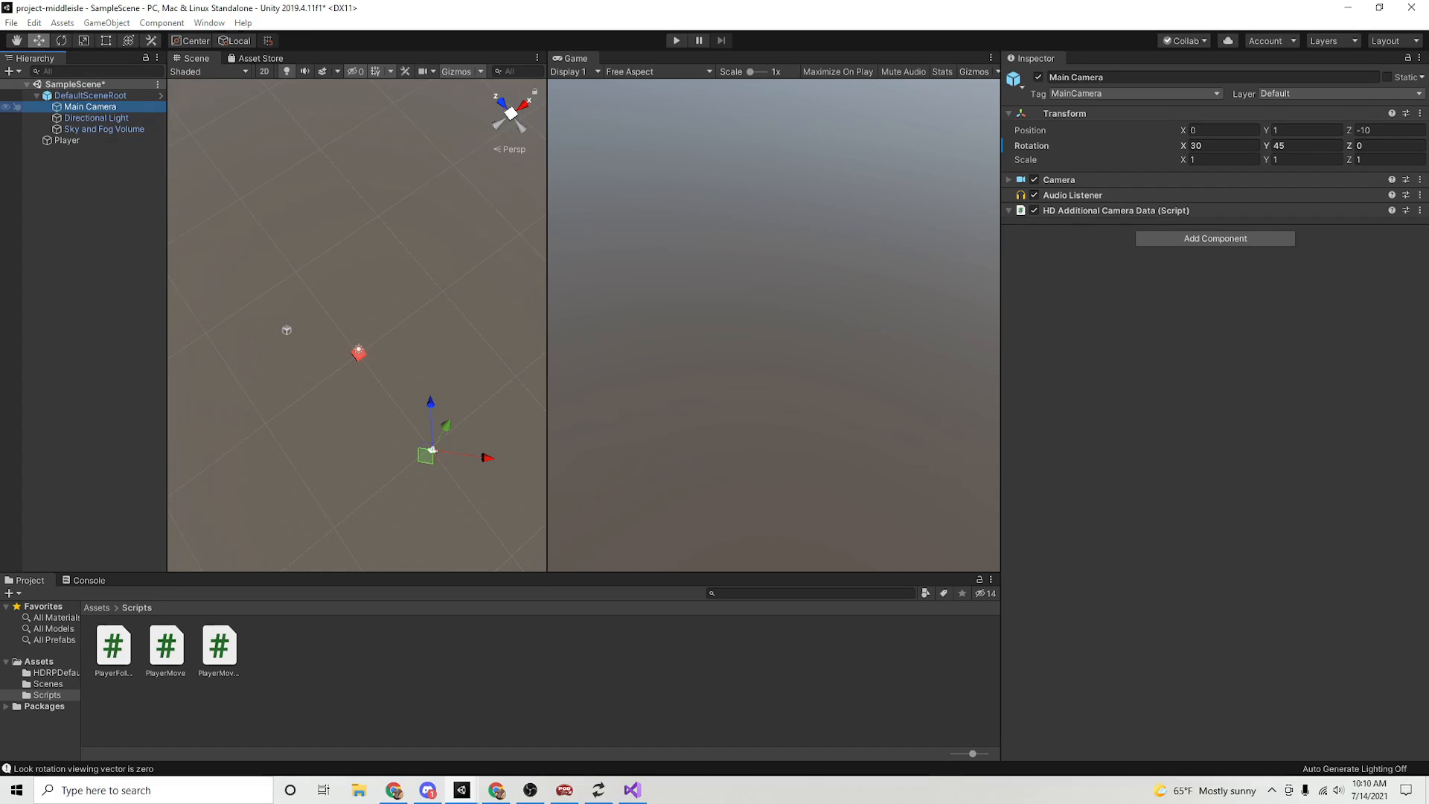
- Copy the Main Camera inside the DefaultSceneRoot prefab and delete it from the prefab
right_click(91, 113)
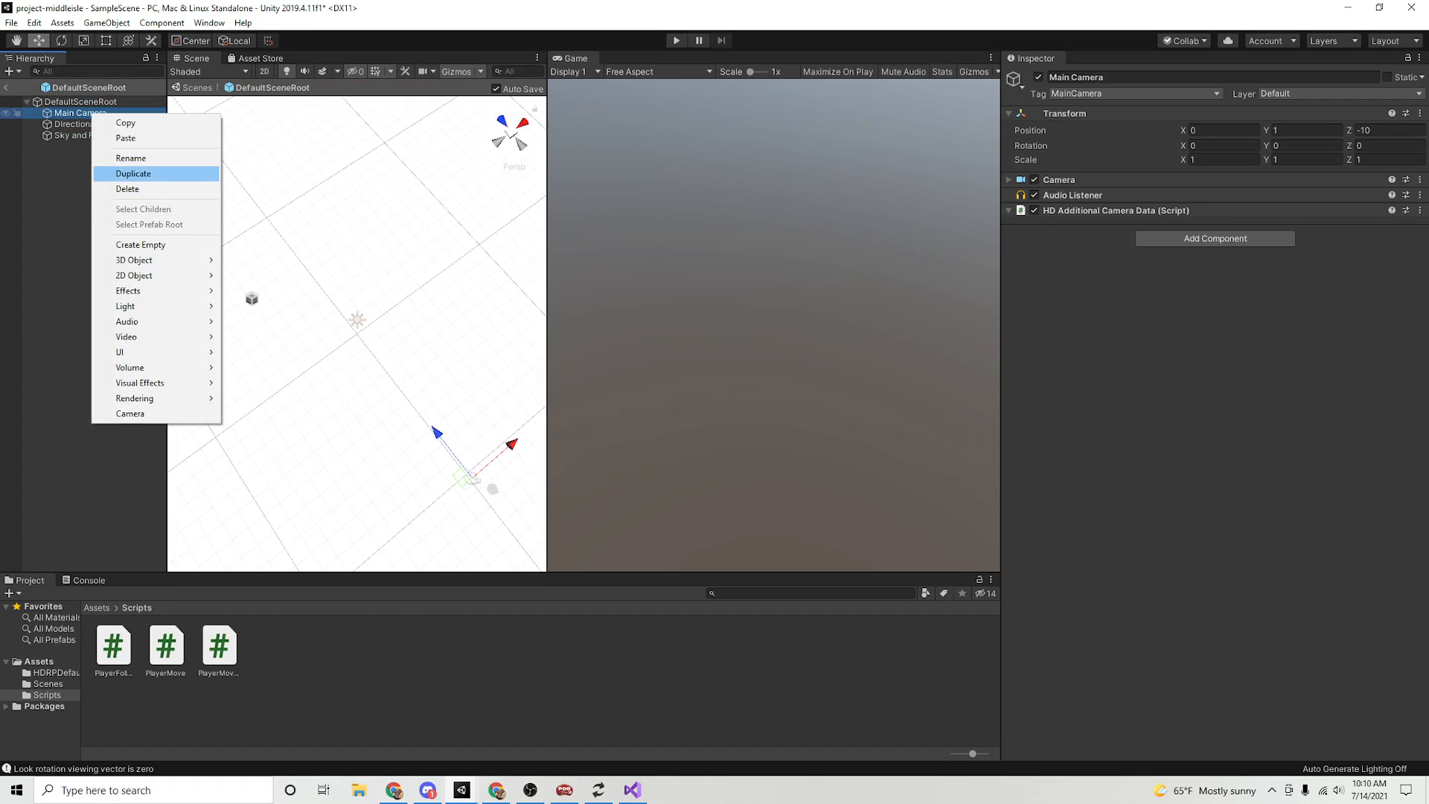
click(125, 122)
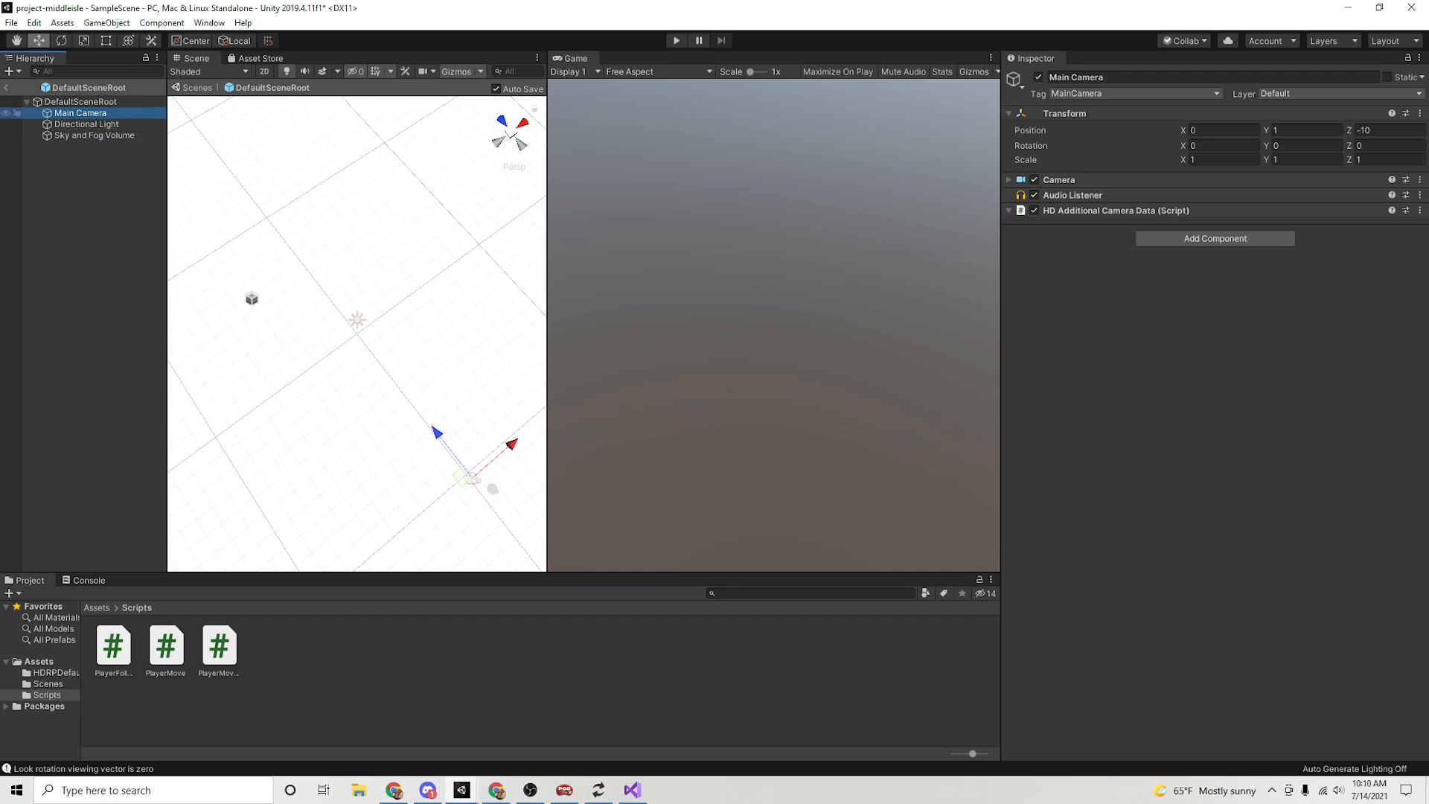
right_click(74, 112)
click(112, 186)
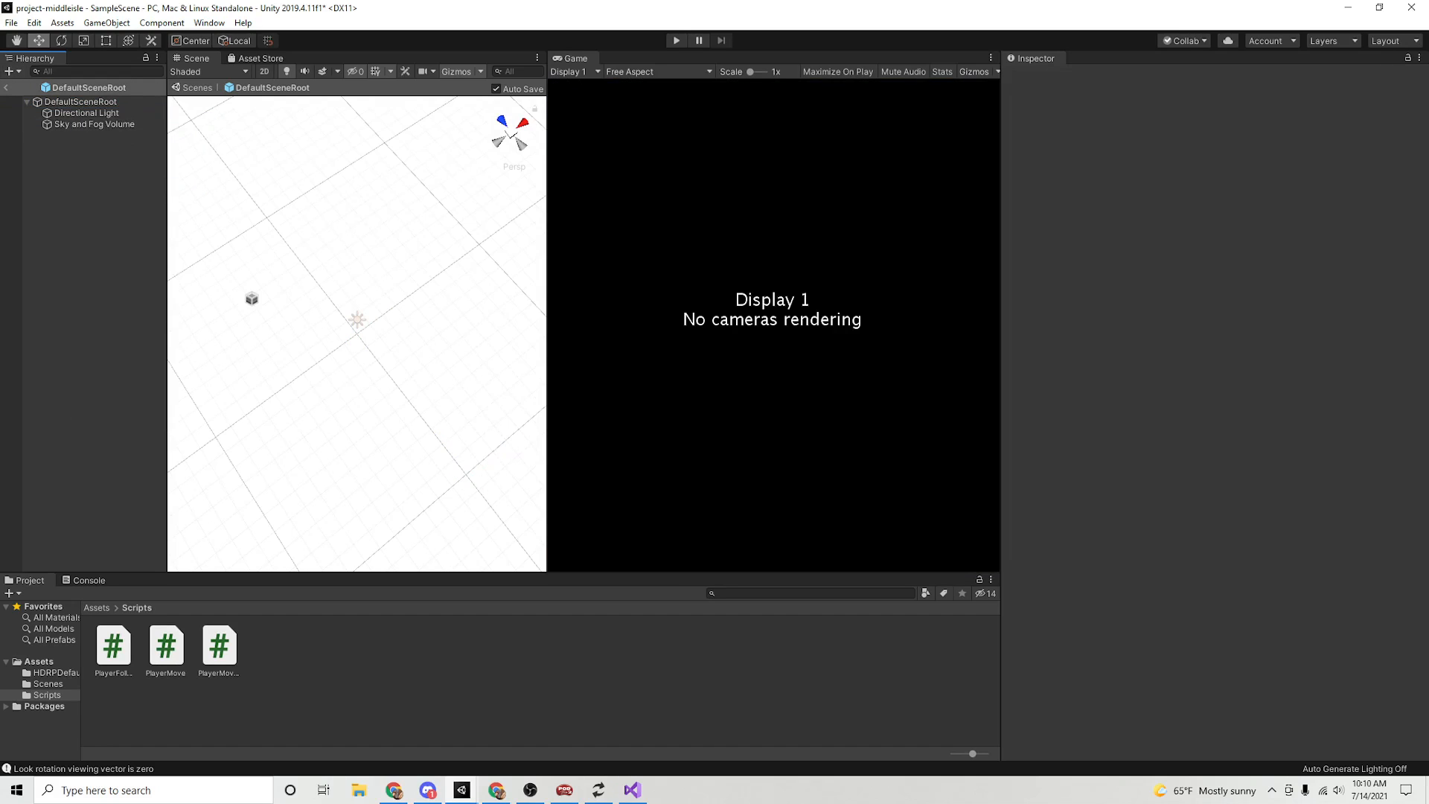
- Return from the prefab to SampleScene and paste the Main Camera as a separate object outside DefaultSceneRoot
click(6, 88)
right_click(73, 167)
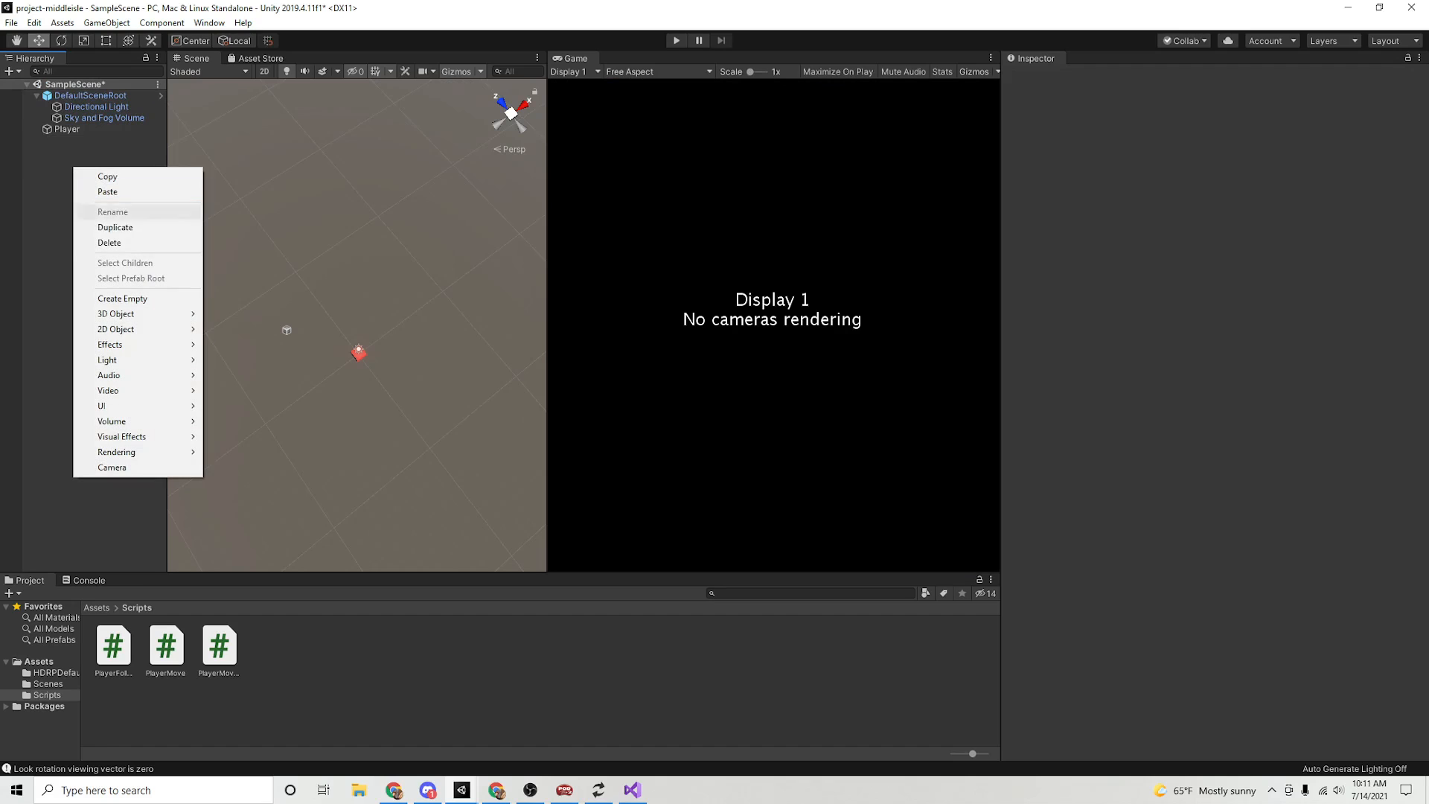
click(107, 192)
click(111, 195)
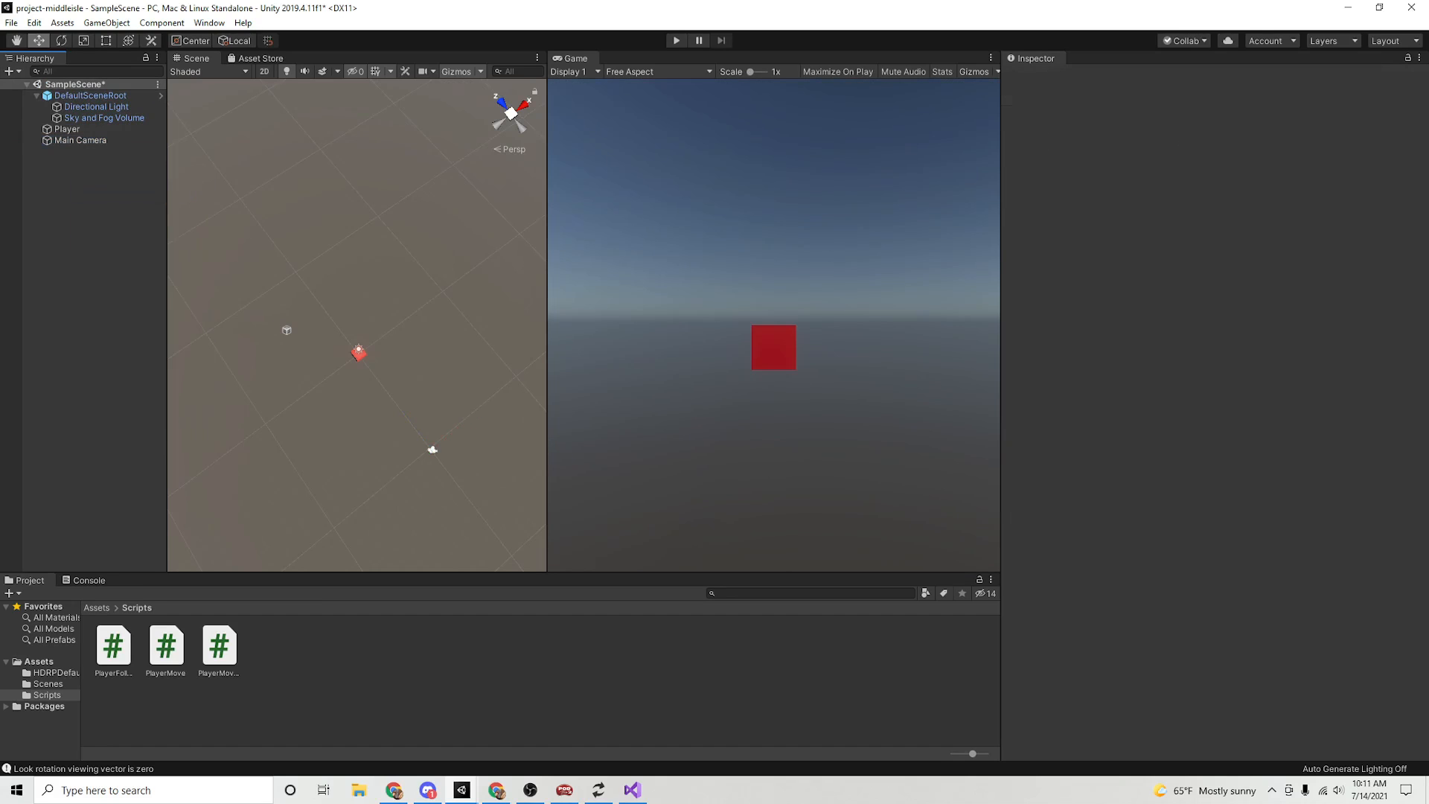
- Set the pasted Main Camera's projection to Orthographic and its near clipping plane to -100
click(81, 140)
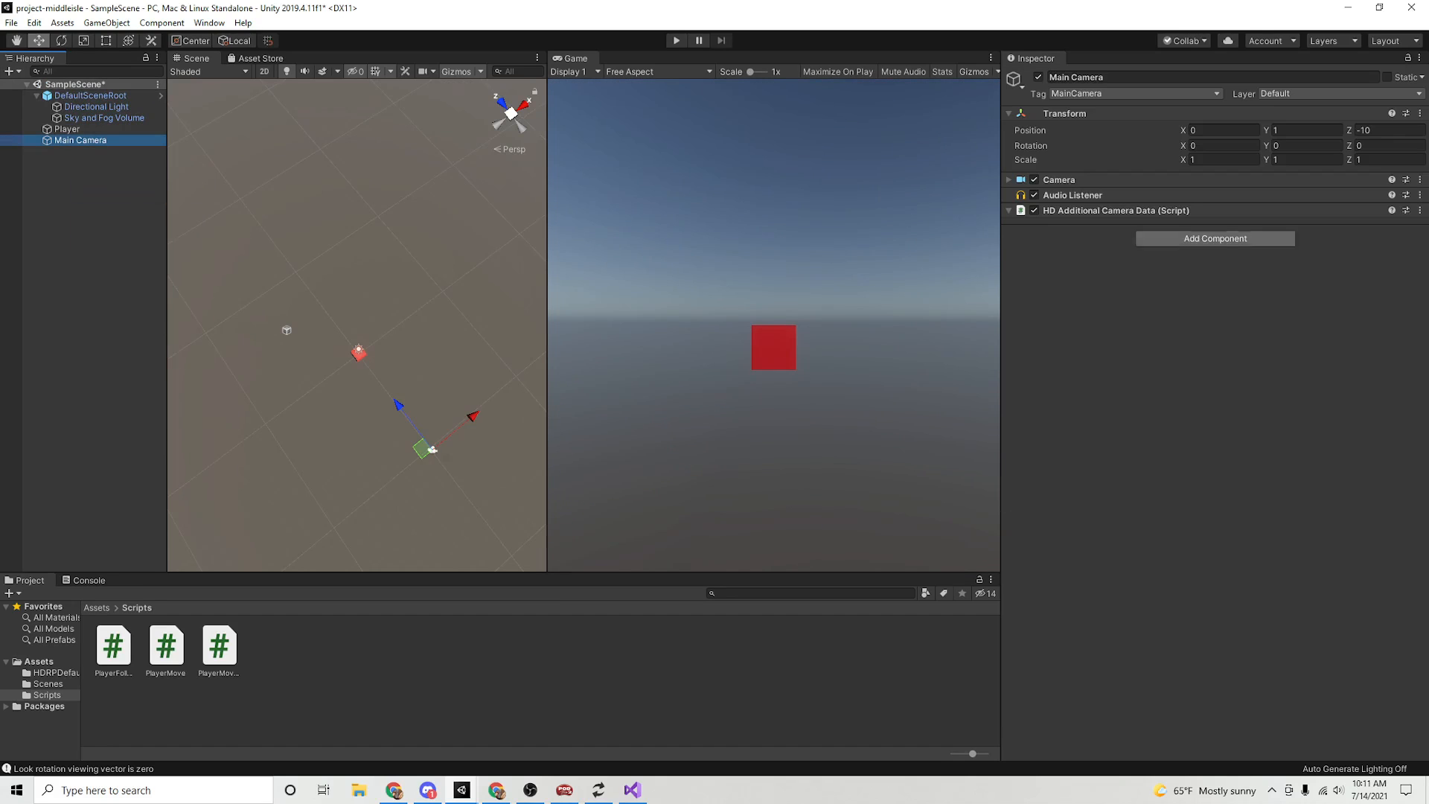
click(1058, 180)
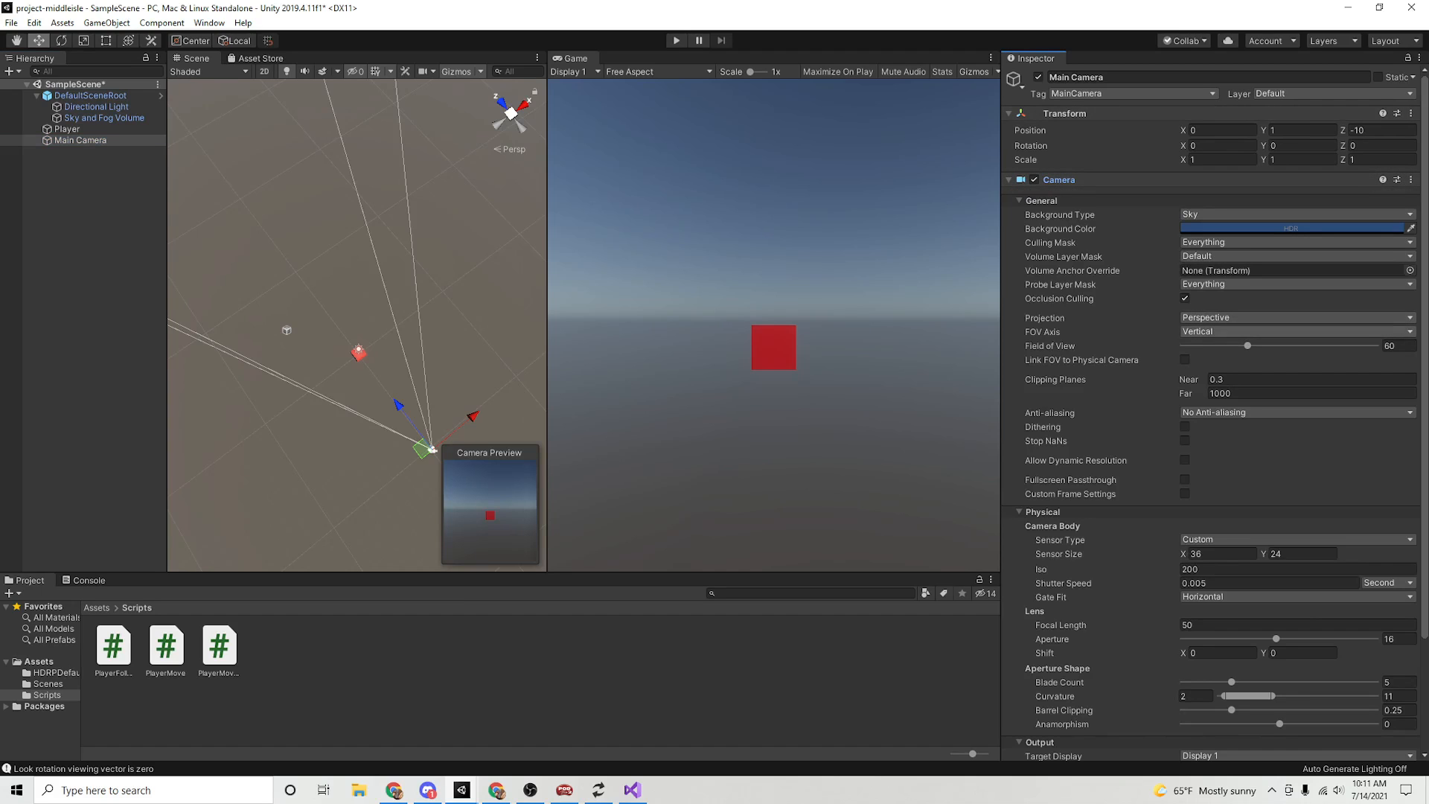
click(1265, 317)
click(1221, 347)
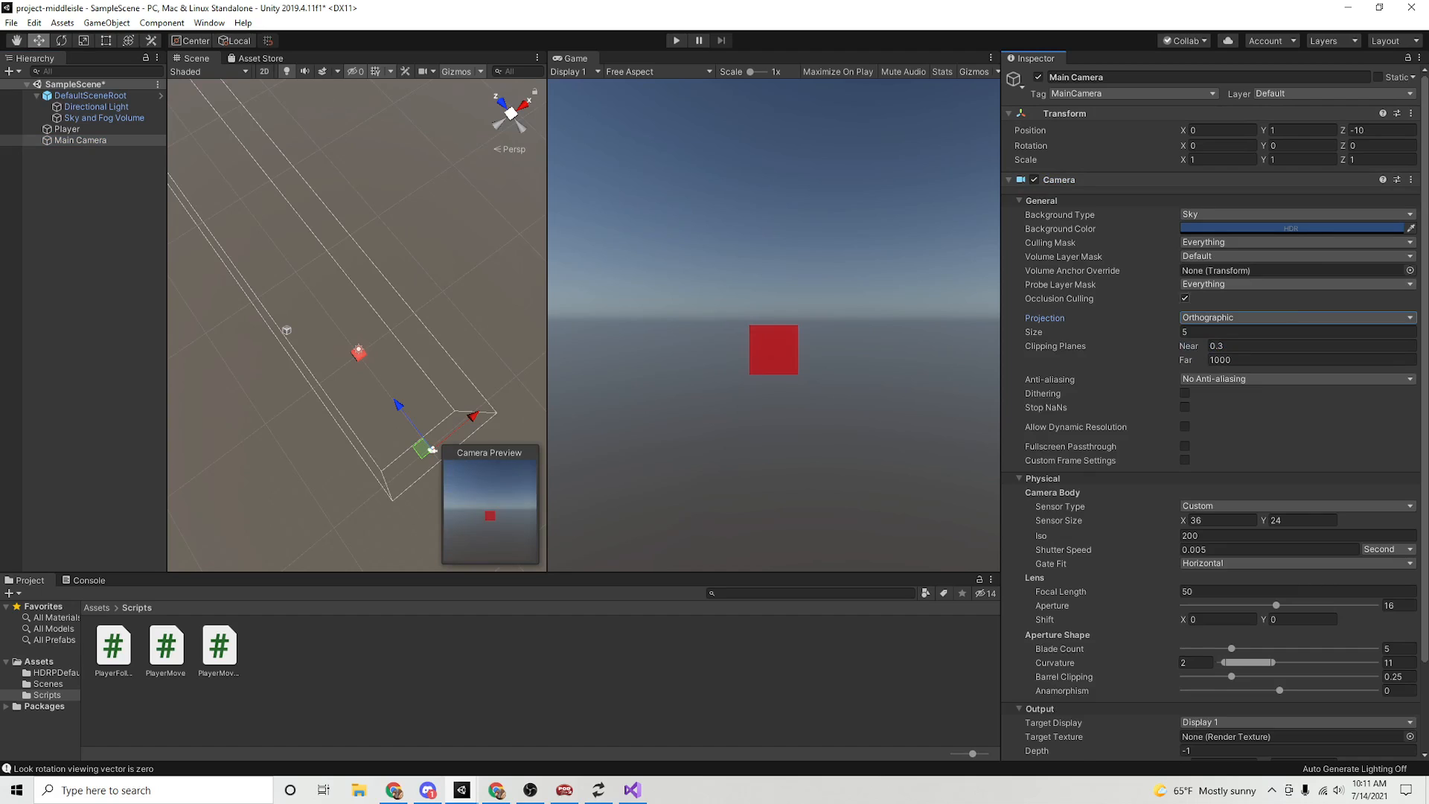
click(1236, 346)
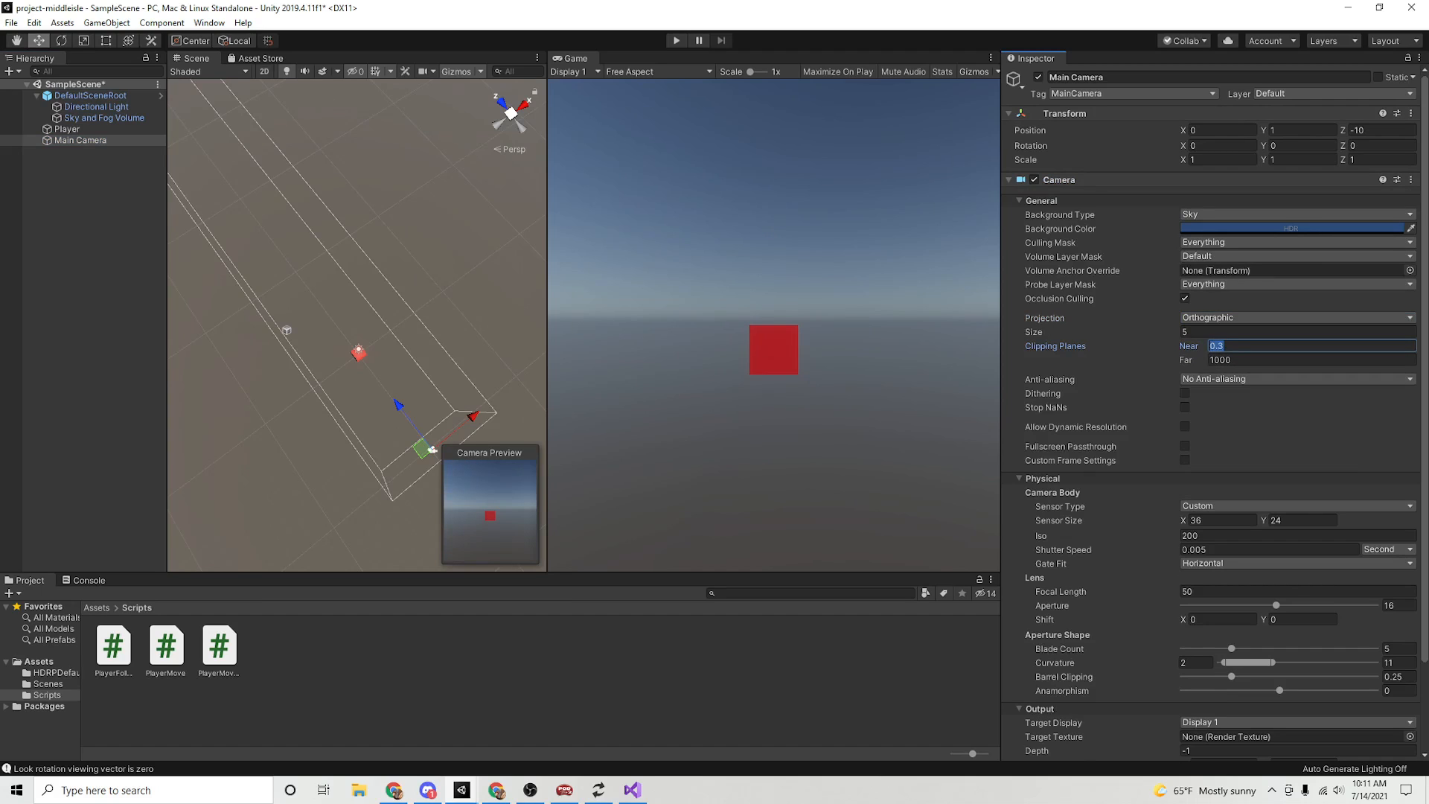
text(-100)
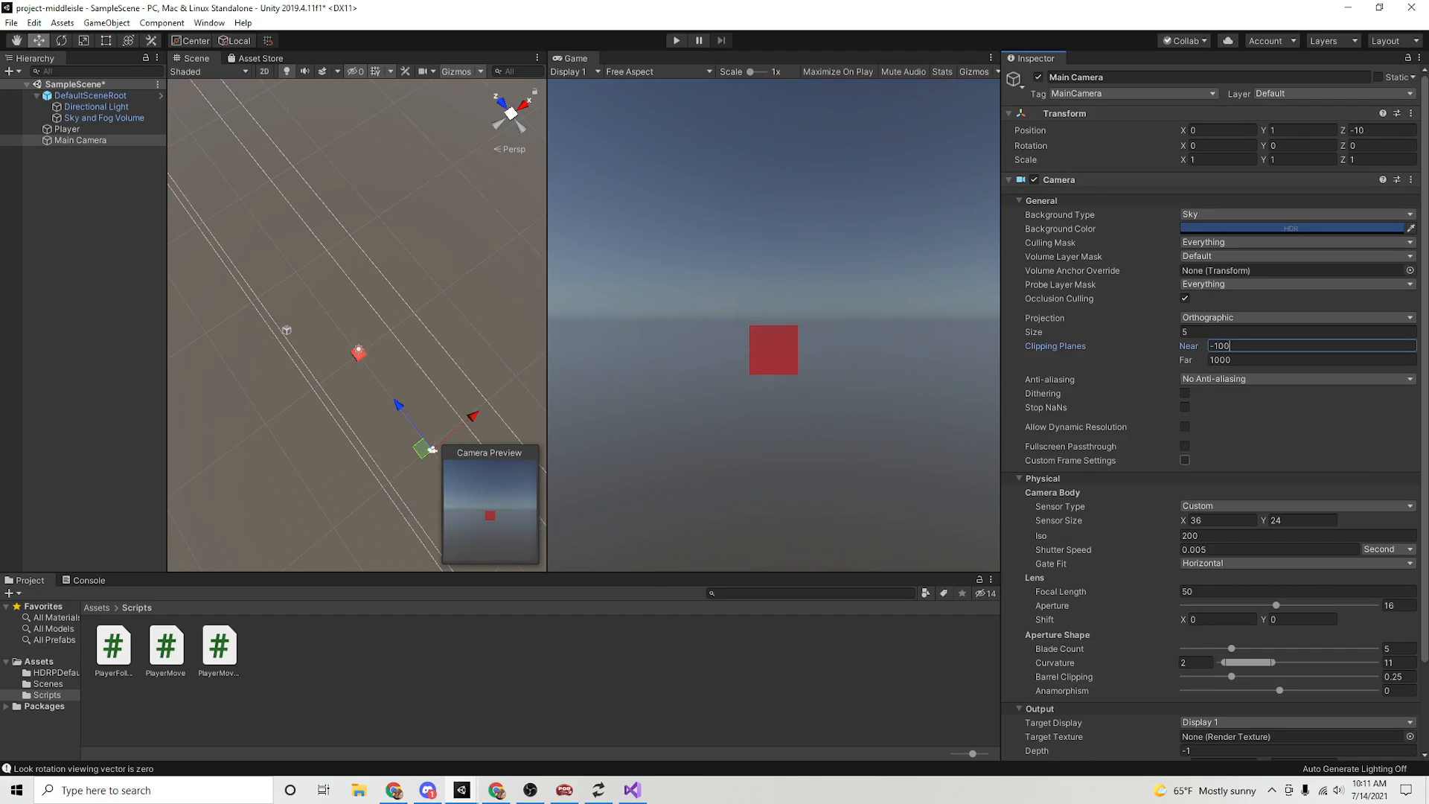
- Set the Main Camera's rotation to 30 on X and 45 on Y, and its Z position to 0
click(1220, 146)
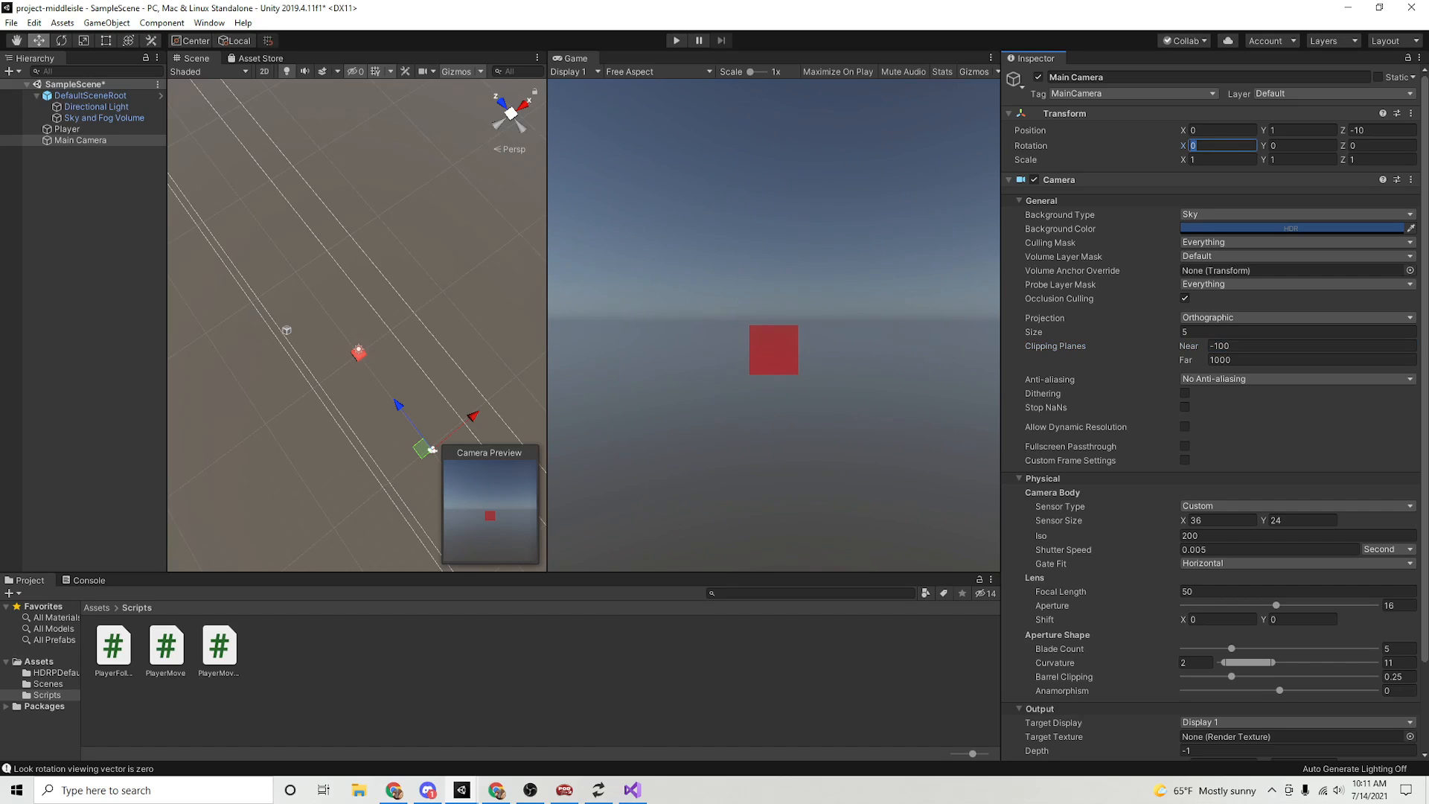
text(30)
key(Tab)
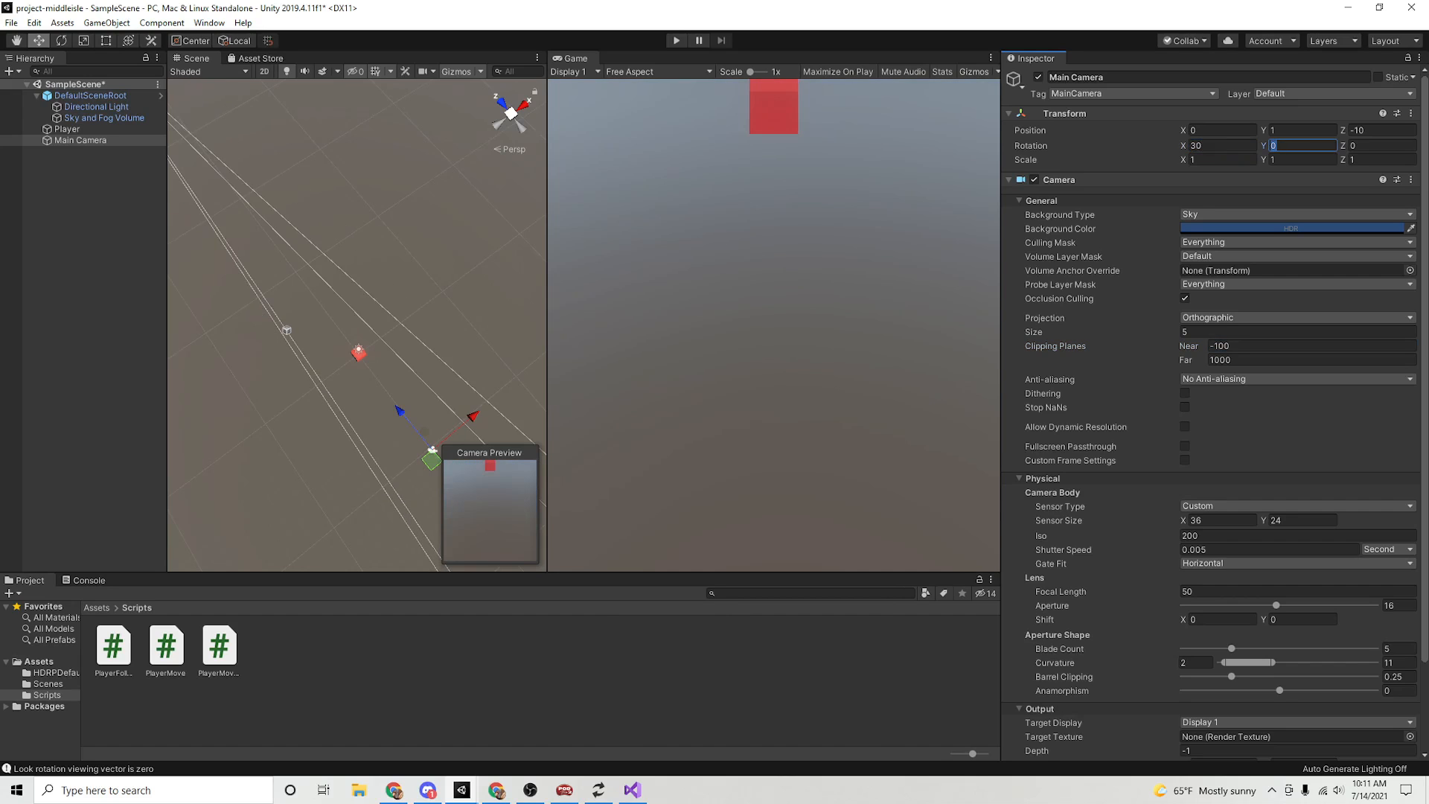
text(45)
drag(1374, 131, 1328, 141)
text(0)
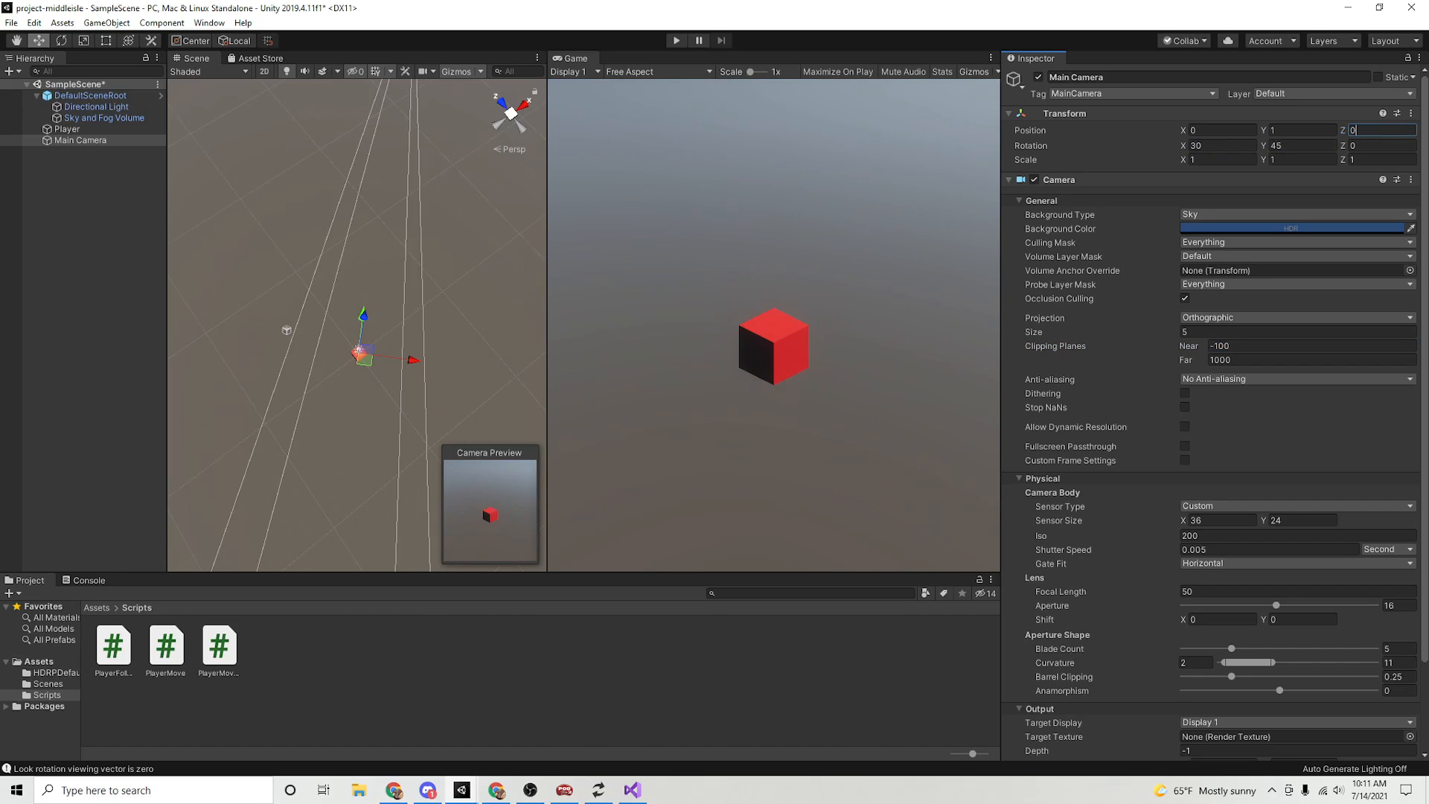
click(313, 417)
alt+drag(313, 417, 521, 283)
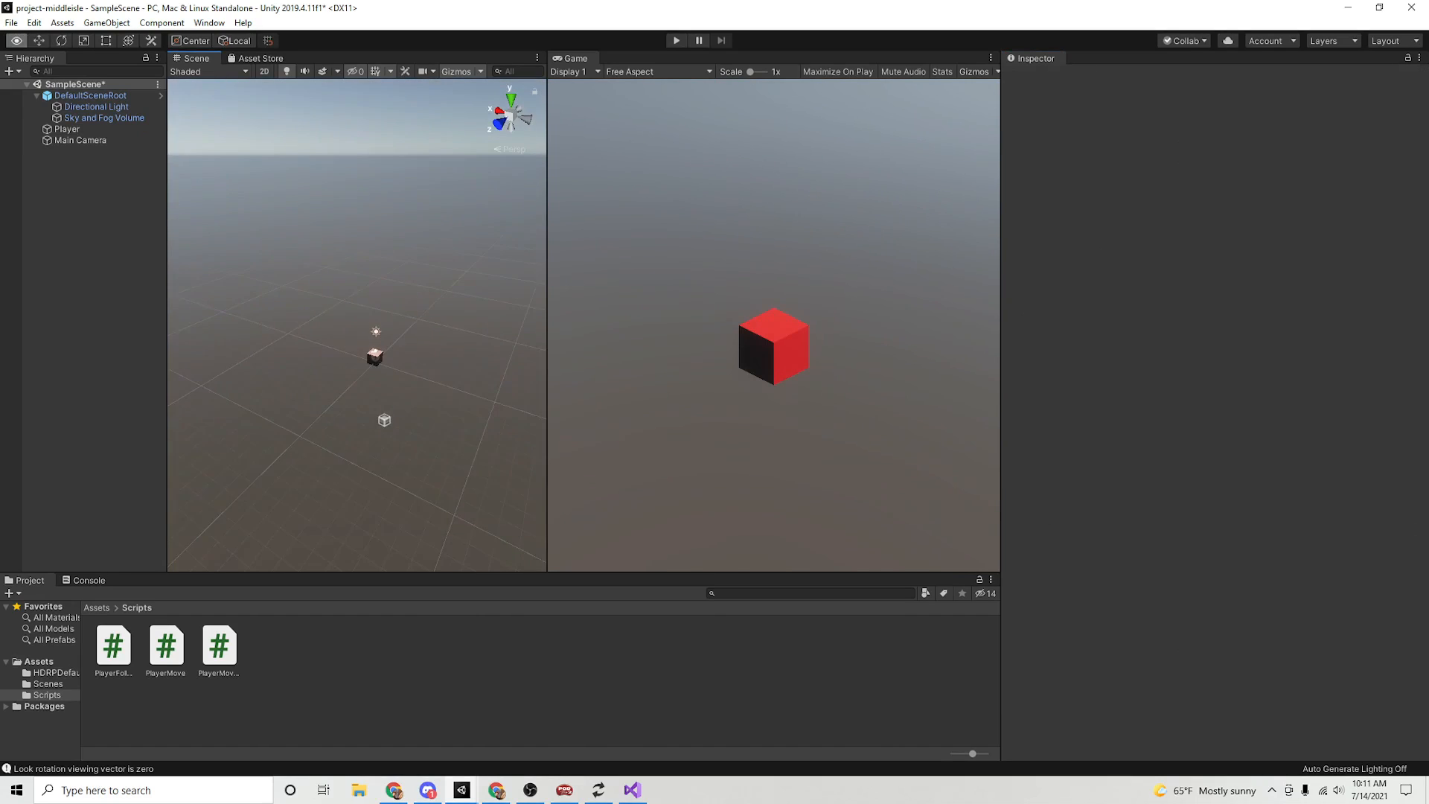
alt+right_drag(416, 298, 532, 309)
alt+drag(533, 309, 465, 201)
scroll(357, 326, down, 3)
alt+drag(357, 326, 363, 387)
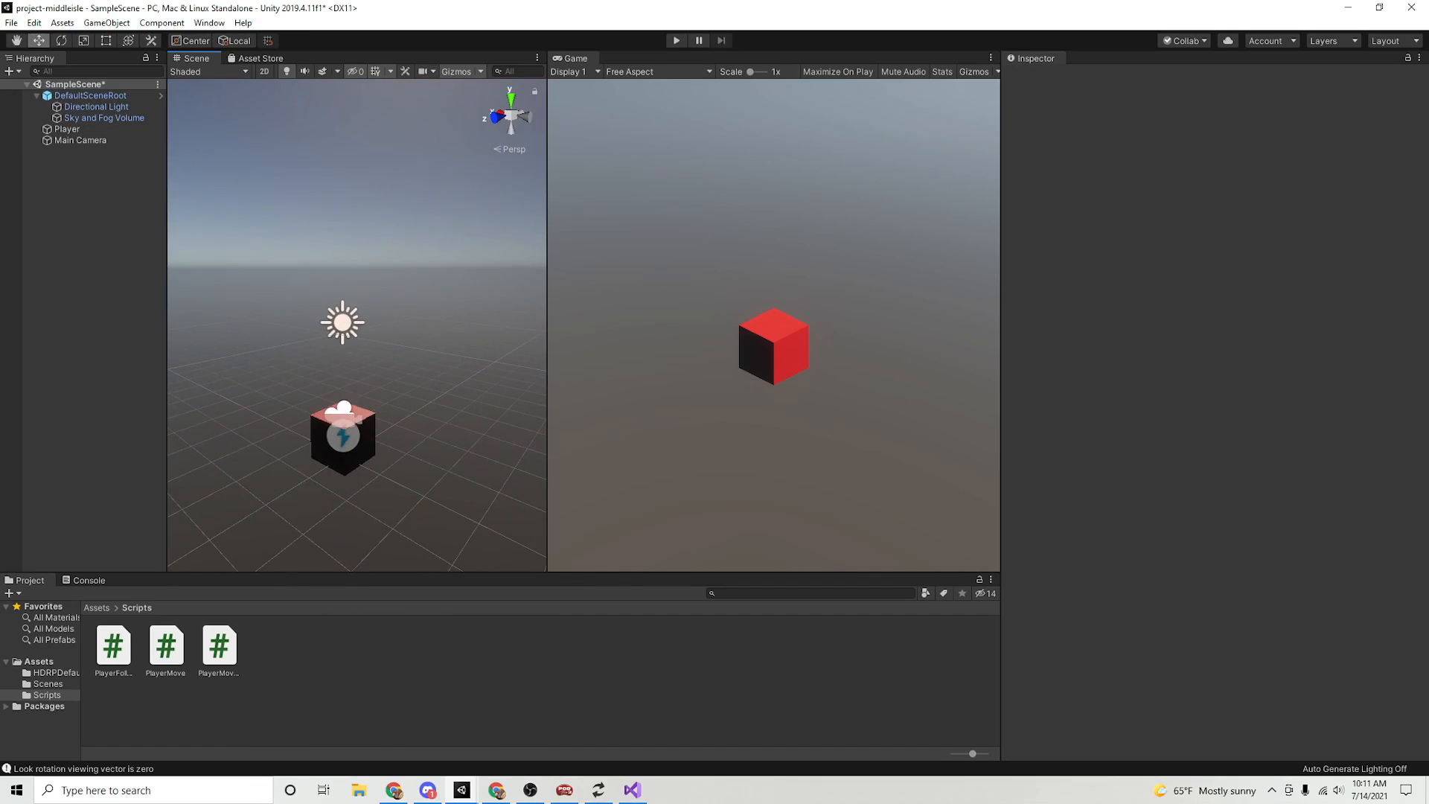
- Add the Player Follow script component to the Main Camera, collapsing its Camera component
click(81, 140)
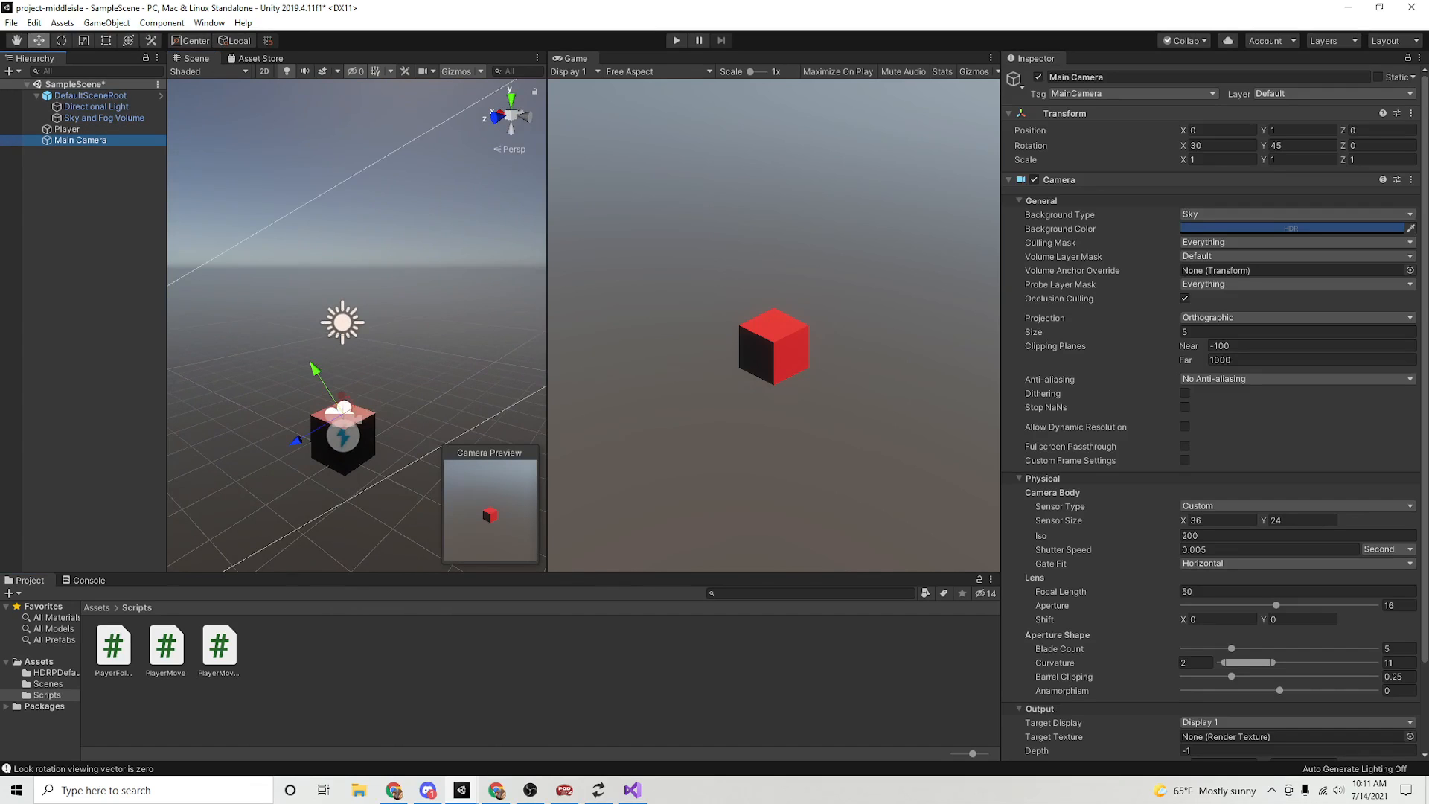
click(1064, 179)
click(1214, 239)
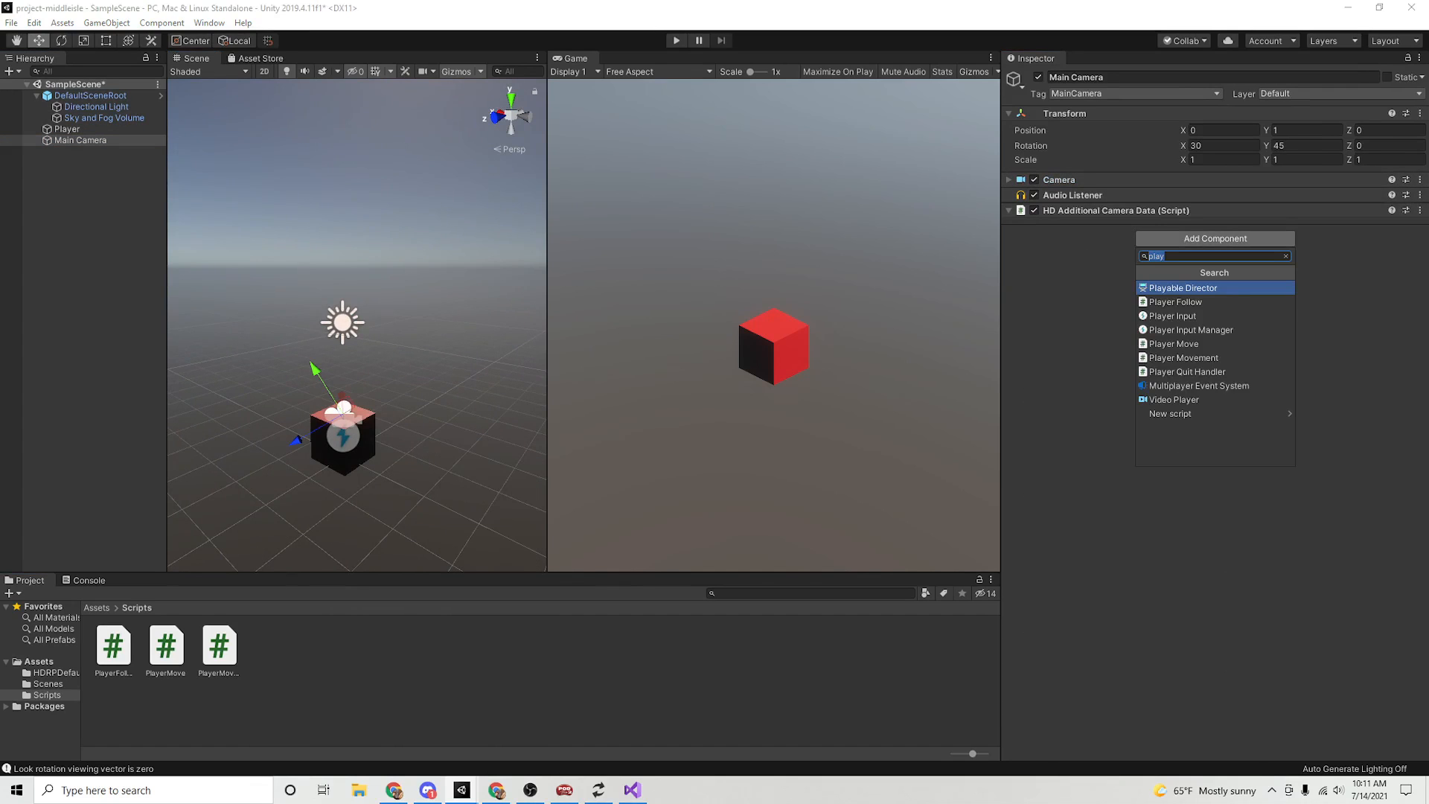
key(Up)
key(Return)
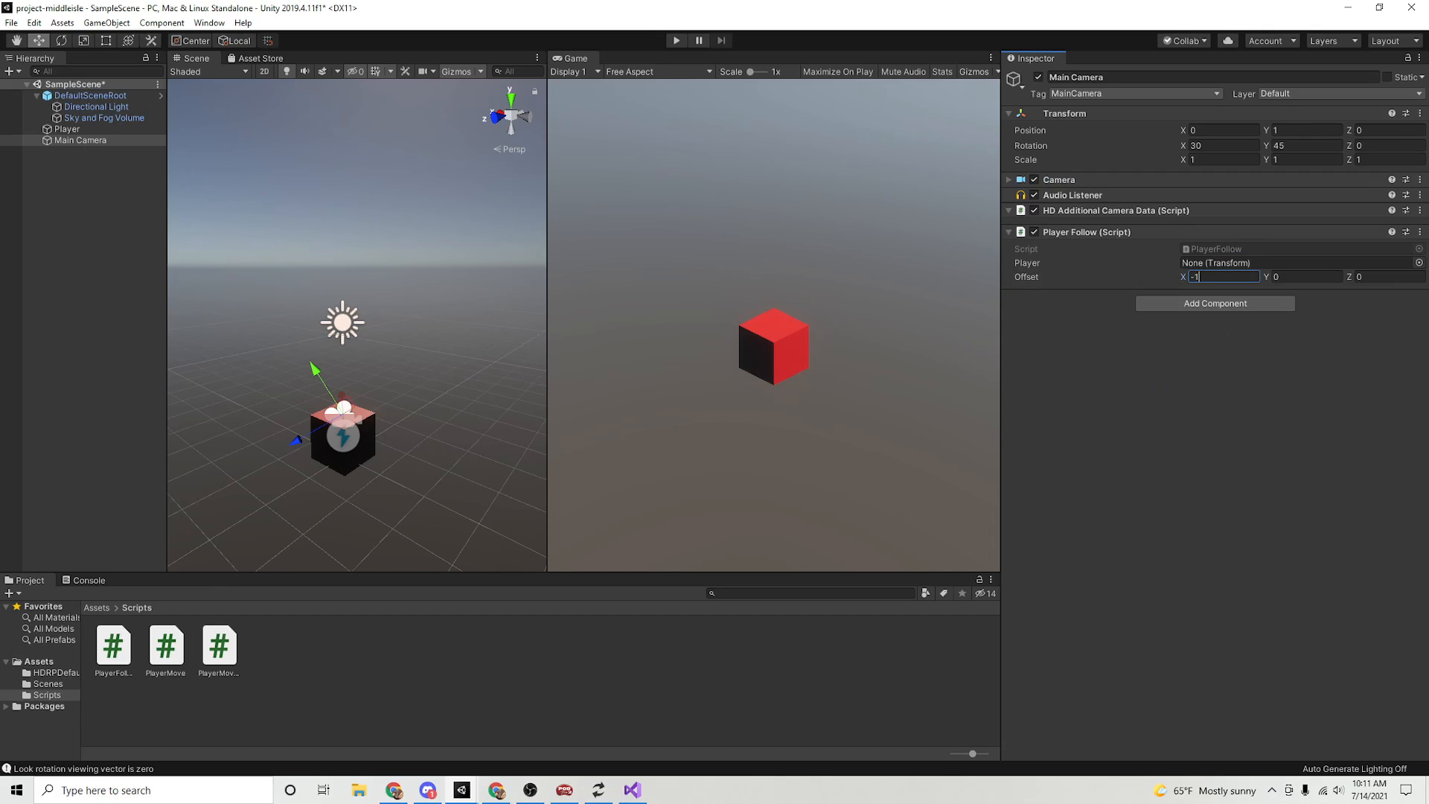
- Set the Player Follow offset to X -10, Y 10, Z -10 and assign the Player object as its Player transform
text(-10)
key(Tab)
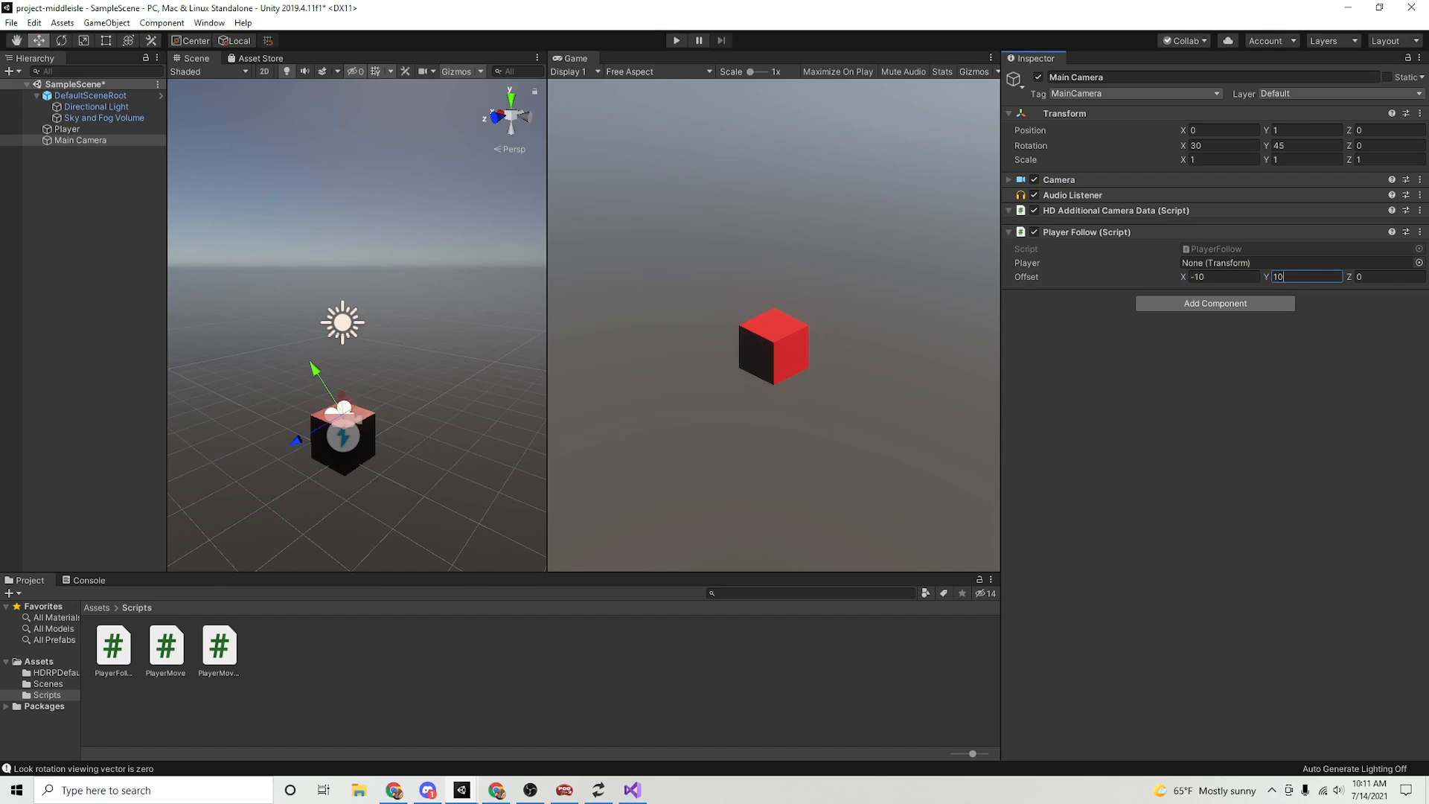
text(10)
key(Tab)
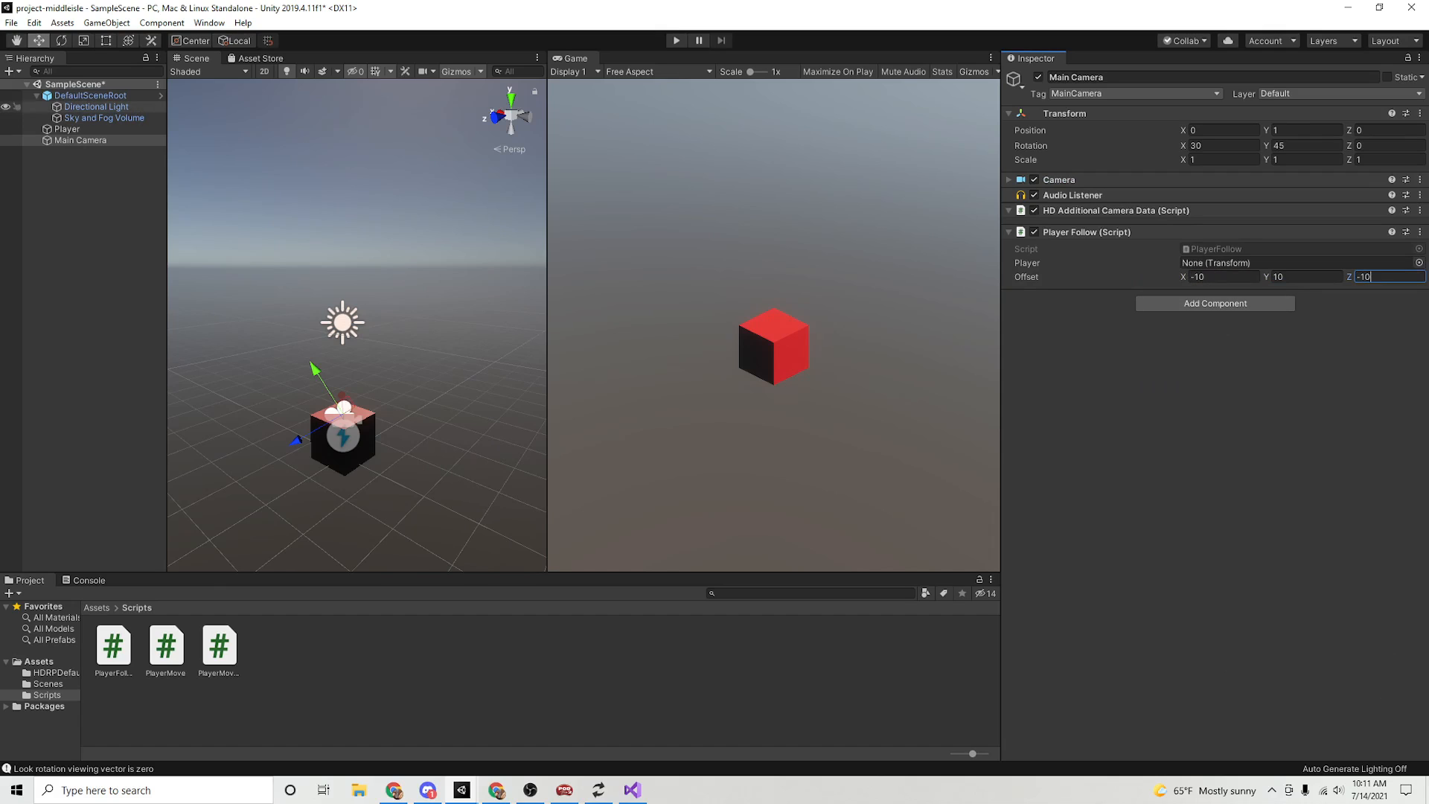
drag(67, 130, 1225, 264)
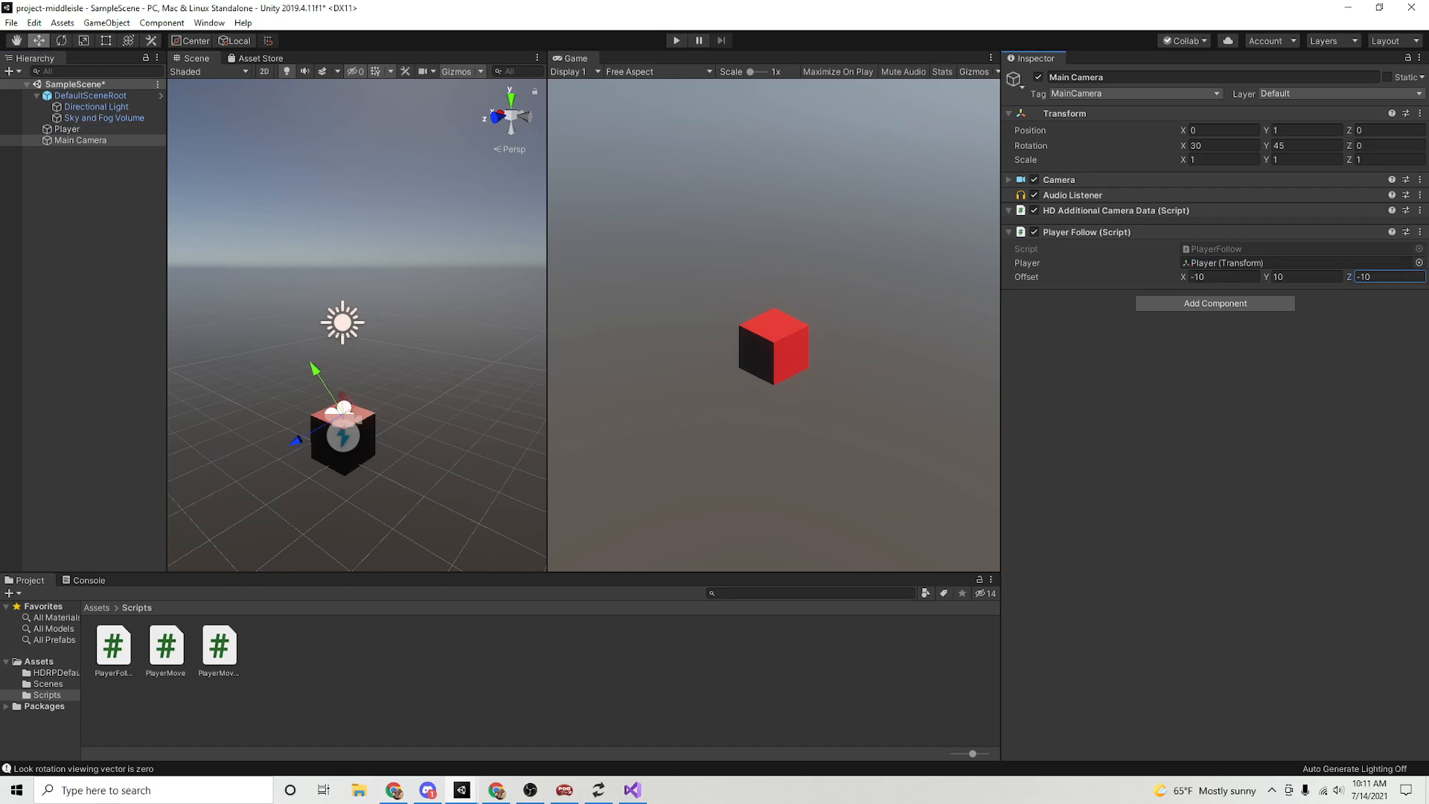
- Run the game and move the player cube in all directions to test whether the Main Camera follows it
key(ctrl+p)
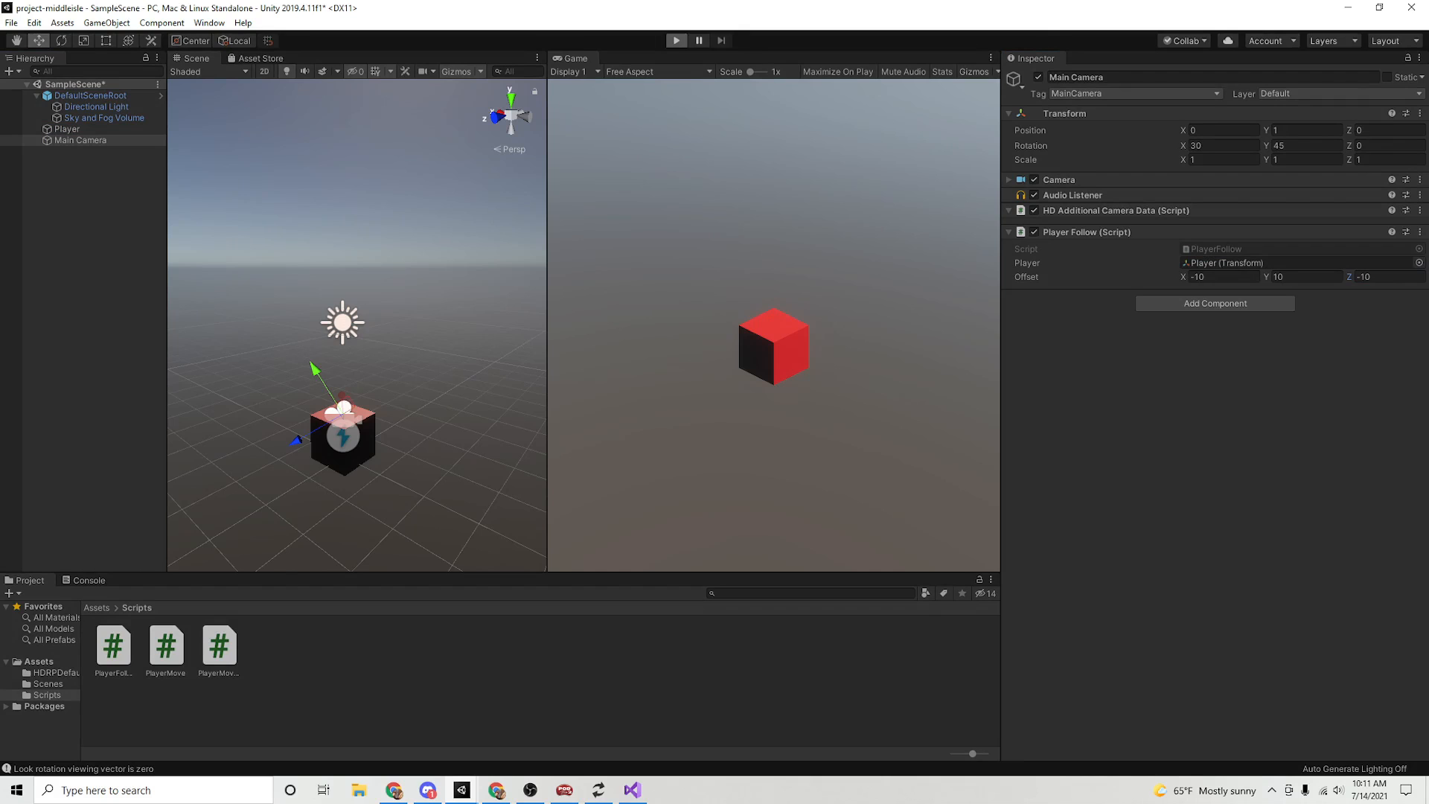
key(a)
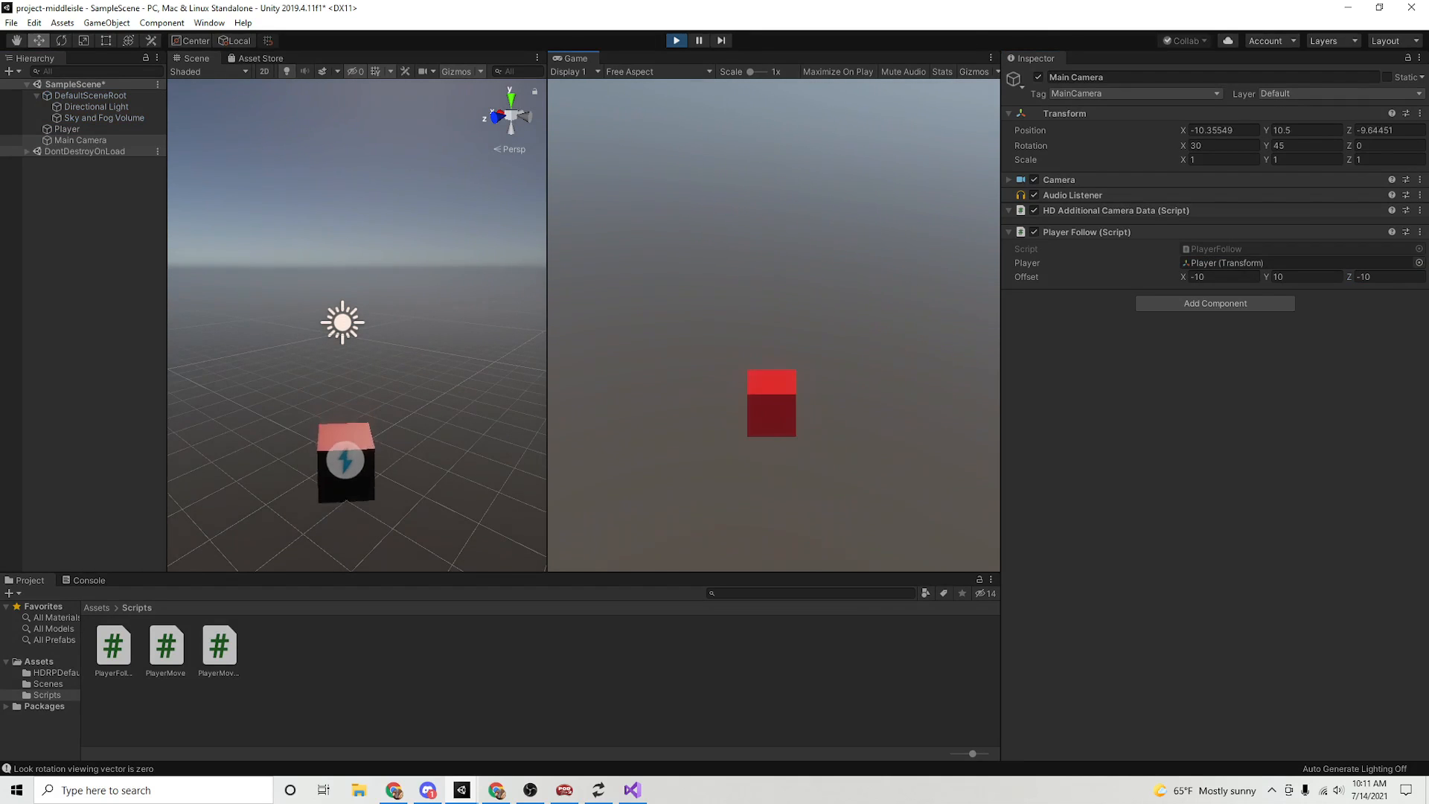
key(w)
key(d)
key(w)
key(d)
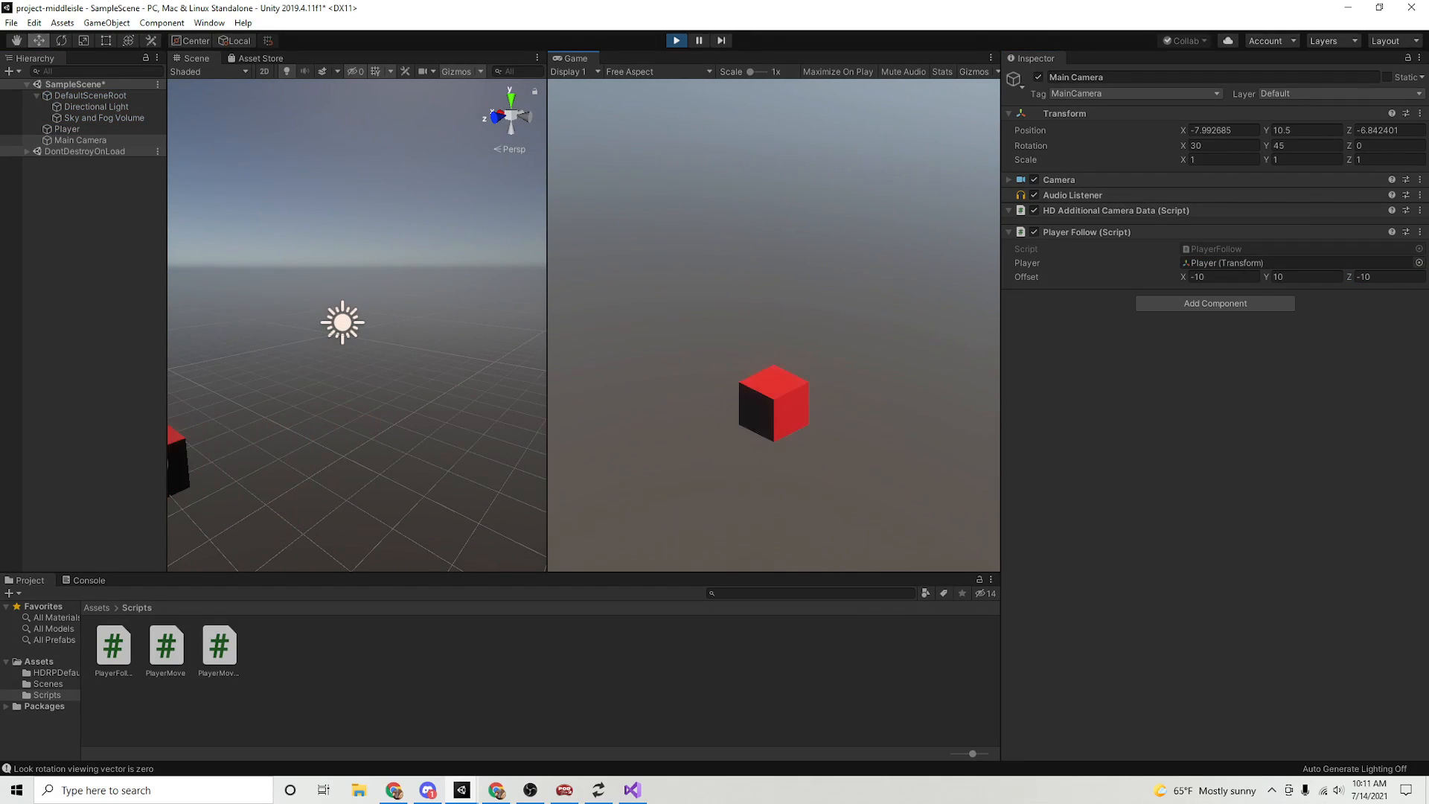
key(s)
key(d)
key(w)
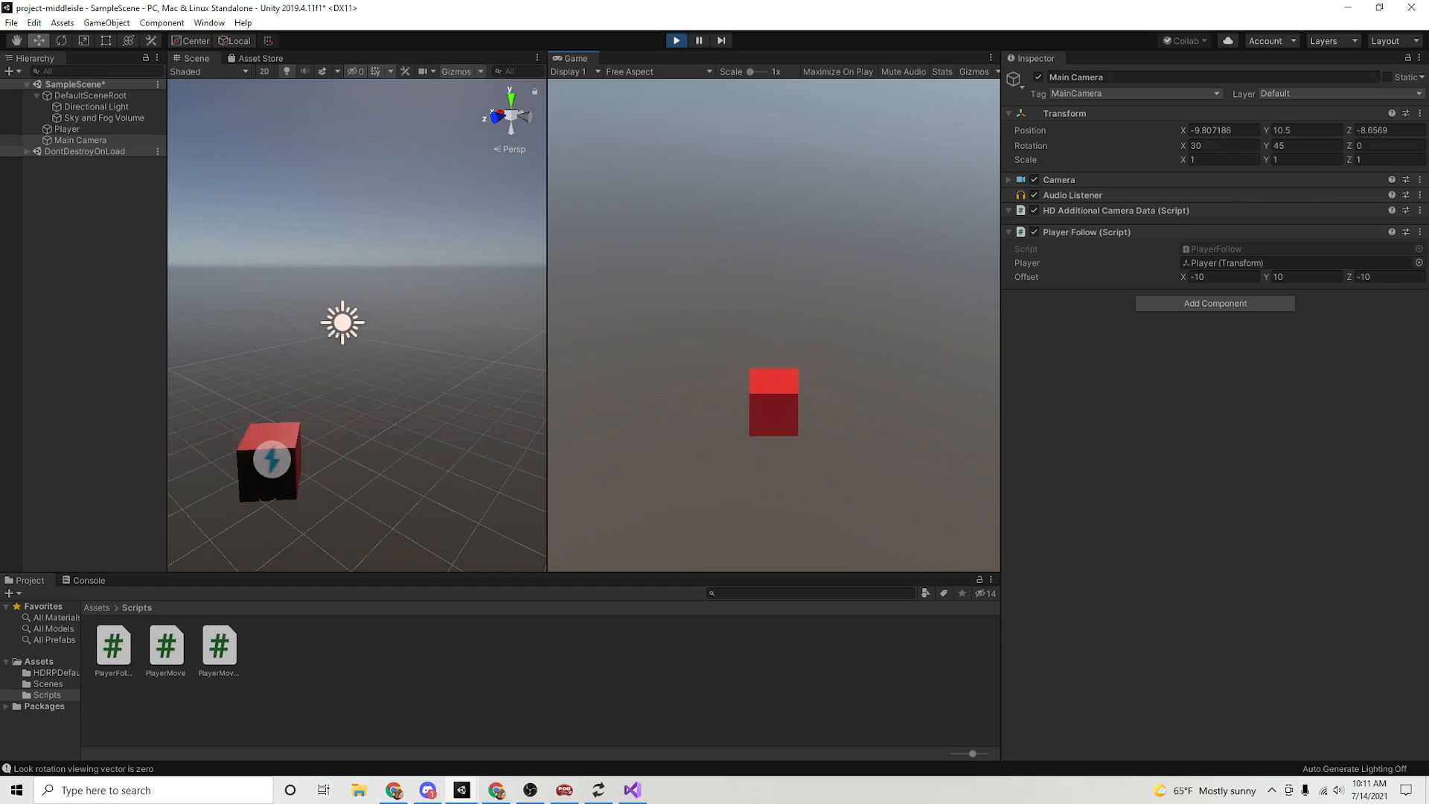
key(a)
key(s)
key(d)
key(w)
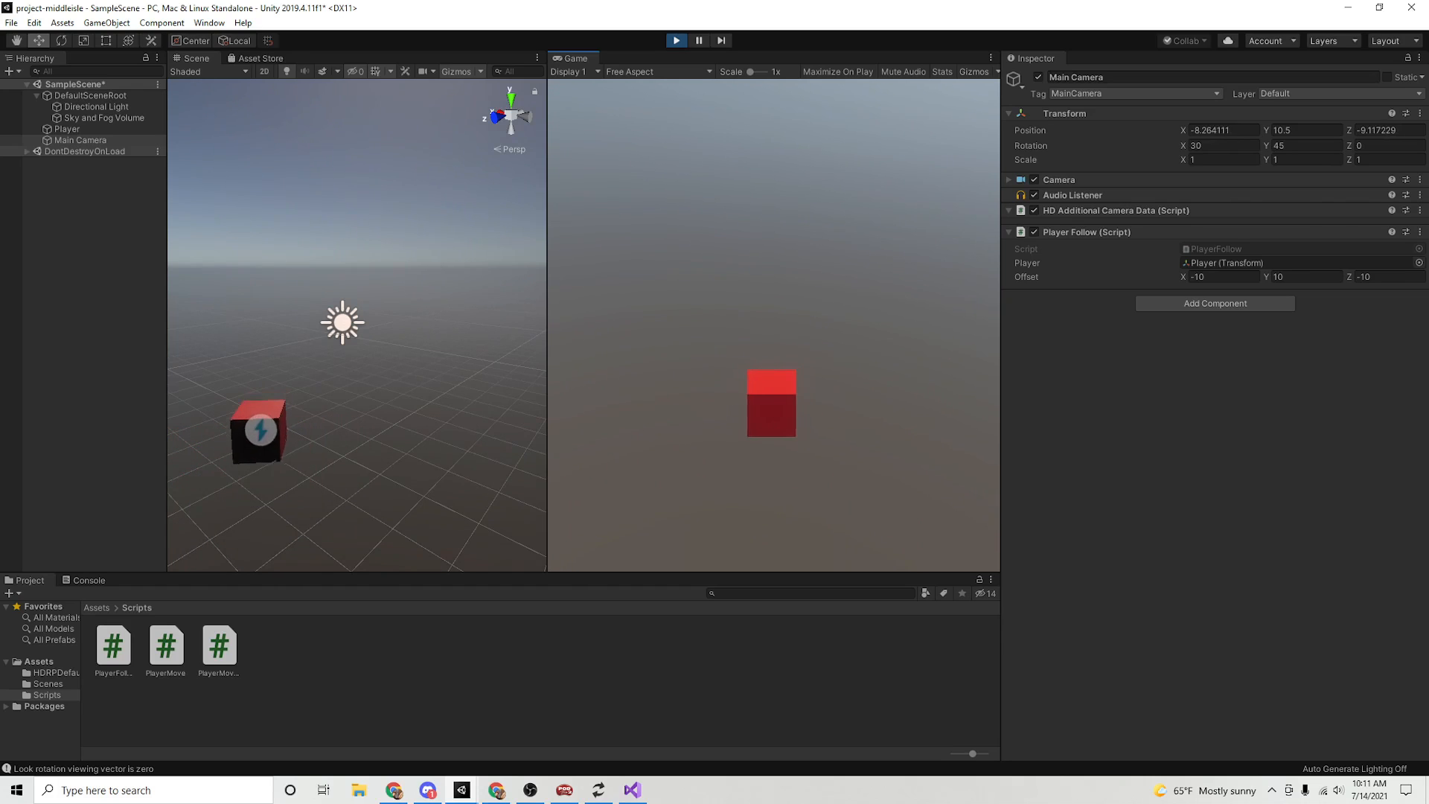
key(a)
key(a)
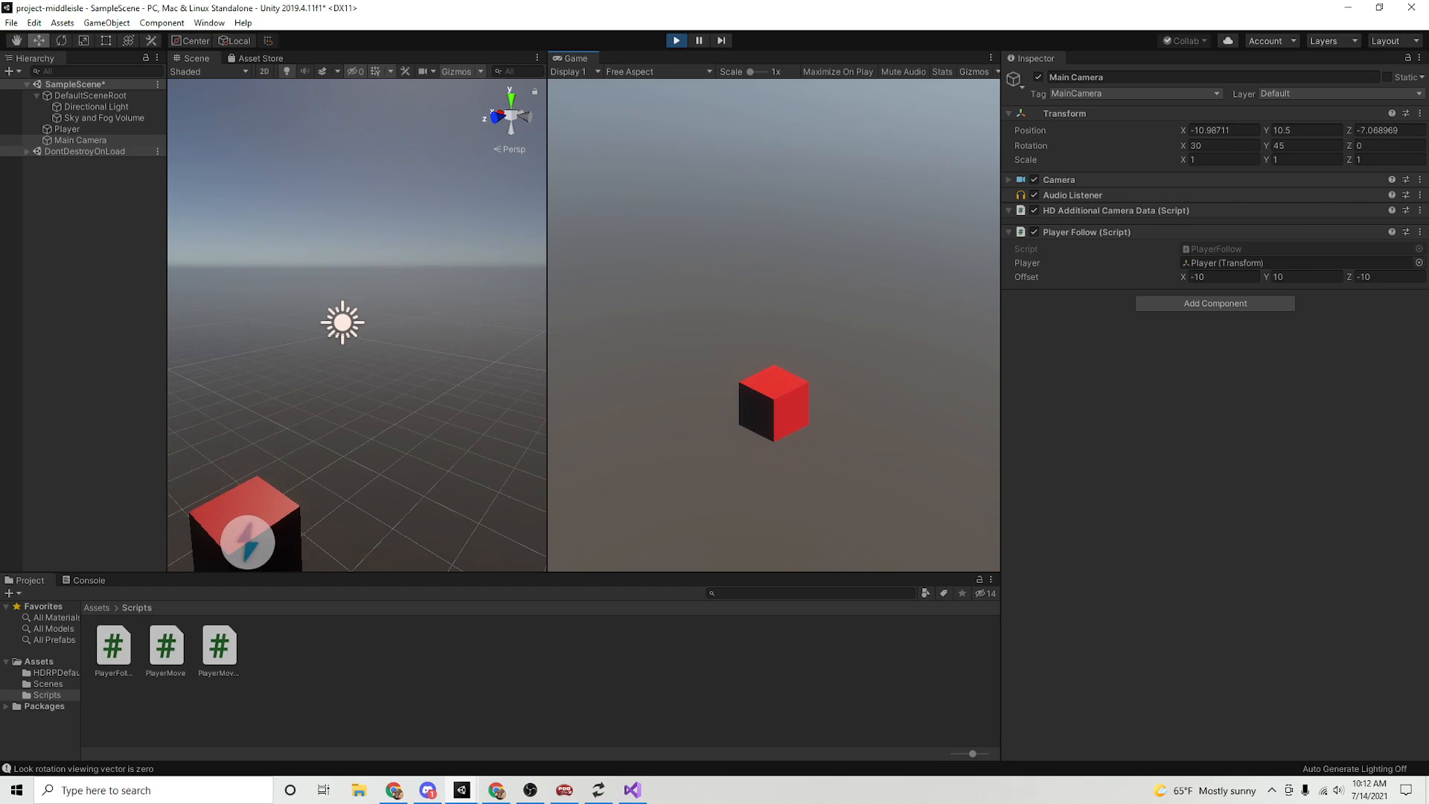
- Examine the Main Camera's placement relative to the player from several angles in the Scene view, and stop the game
alt+drag(416, 253, 350, 357)
alt+right_drag(350, 357, 298, 335)
alt+drag(387, 283, 298, 372)
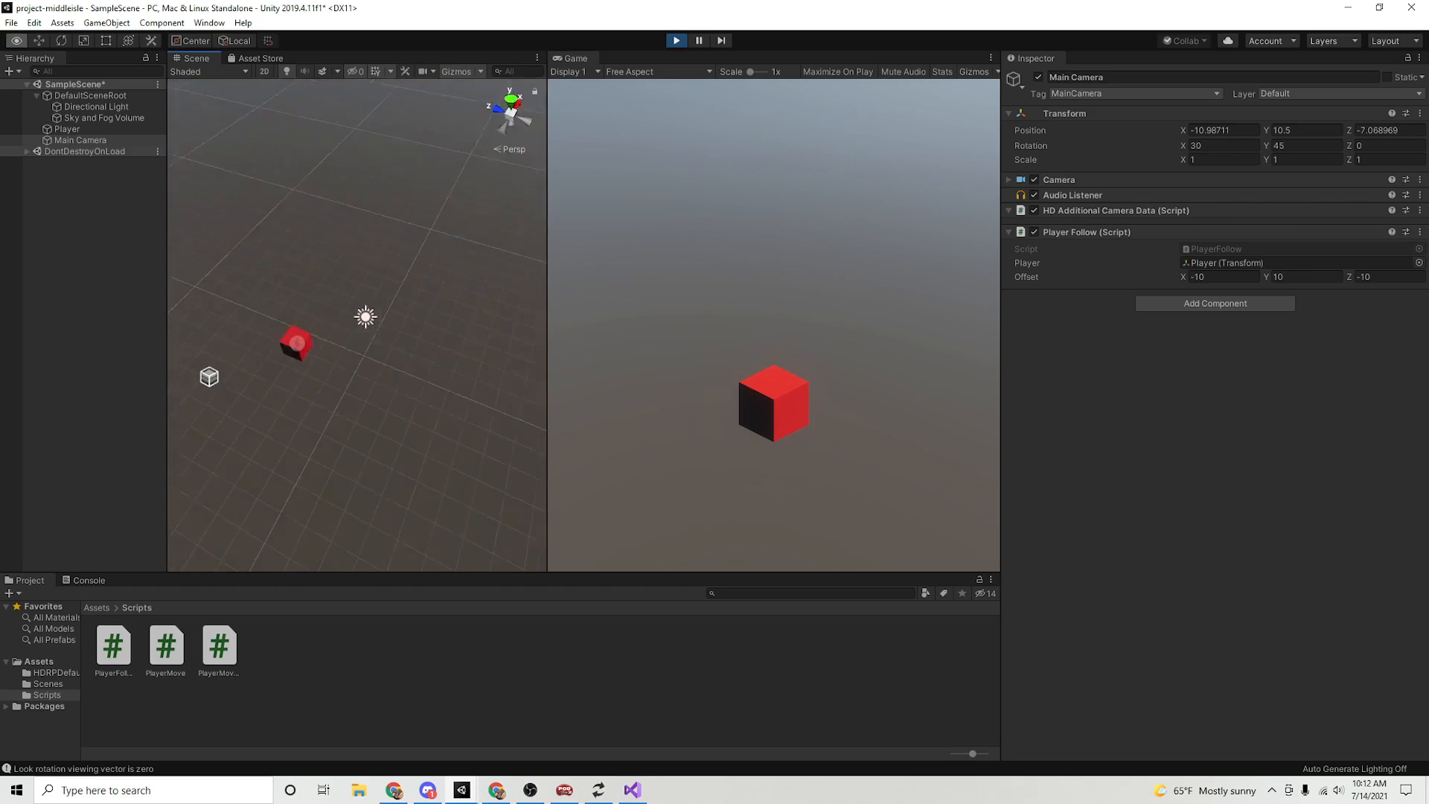
alt+right_drag(298, 372, 260, 357)
middle_drag(320, 313, 272, 367)
alt+drag(273, 367, 513, 231)
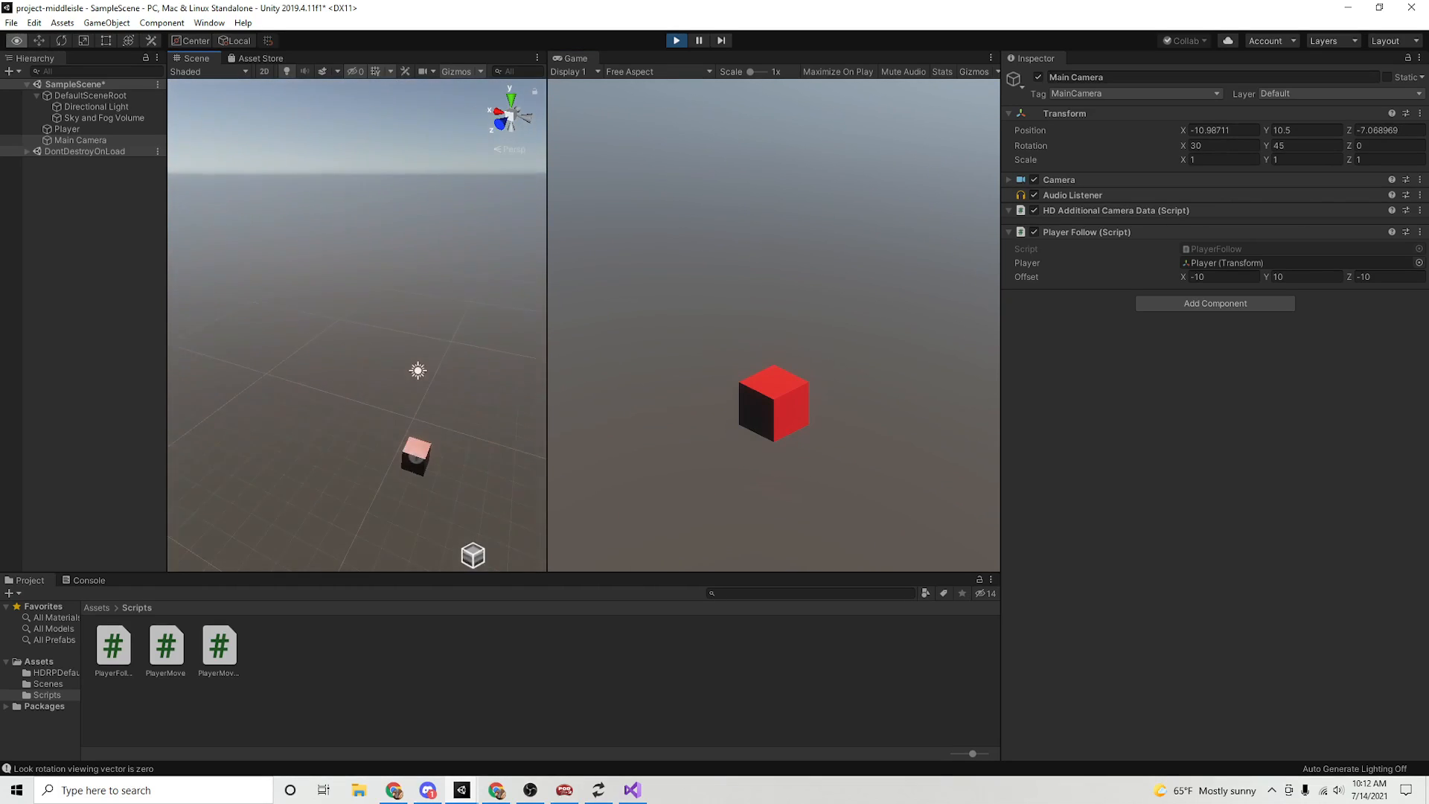
alt+right_drag(514, 231, 417, 245)
middle_drag(447, 261, 421, 303)
alt+drag(420, 303, 201, 320)
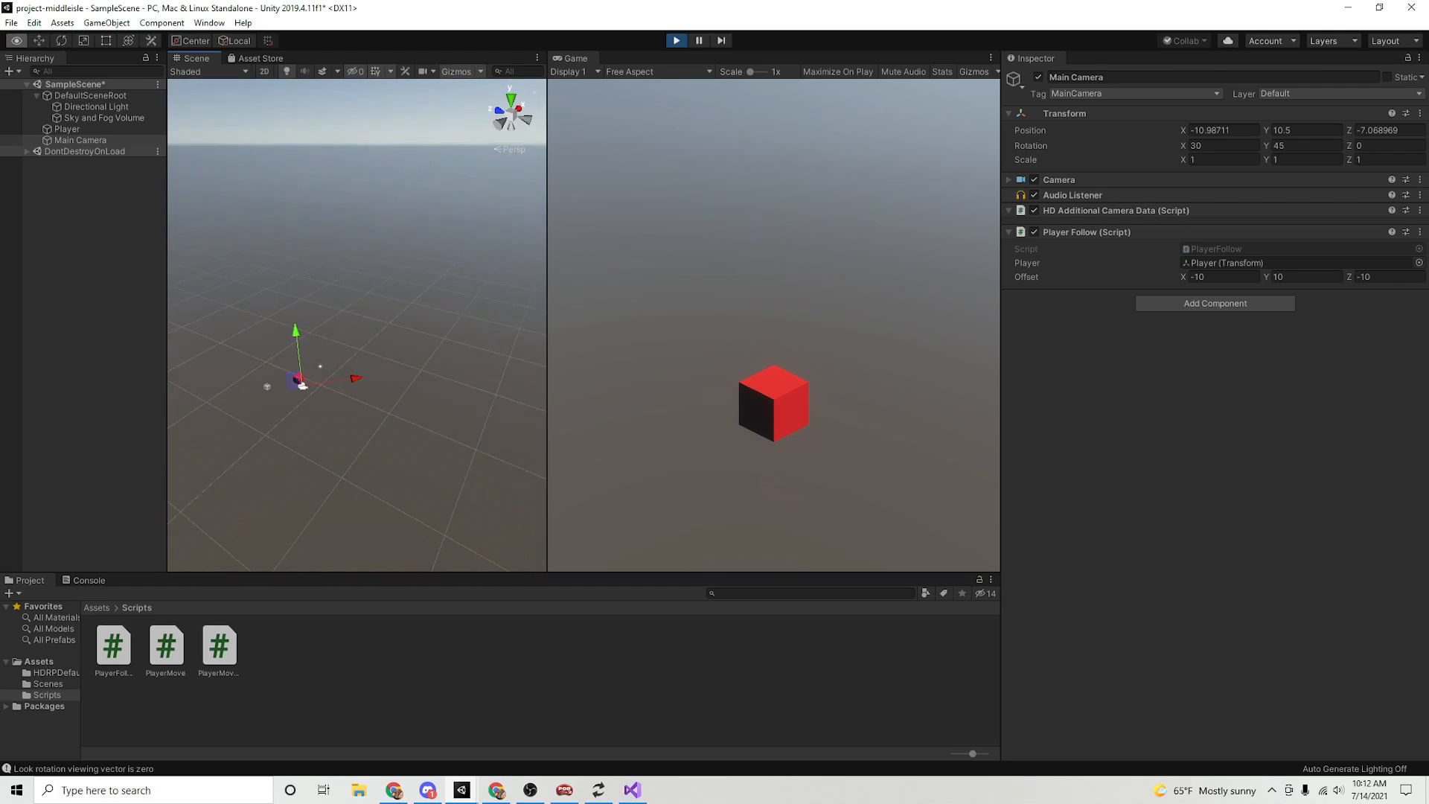
middle_drag(201, 320, 261, 334)
alt+drag(260, 333, 212, 370)
alt+right_drag(213, 370, 297, 387)
middle_drag(297, 387, 384, 319)
alt+drag(383, 319, 392, 321)
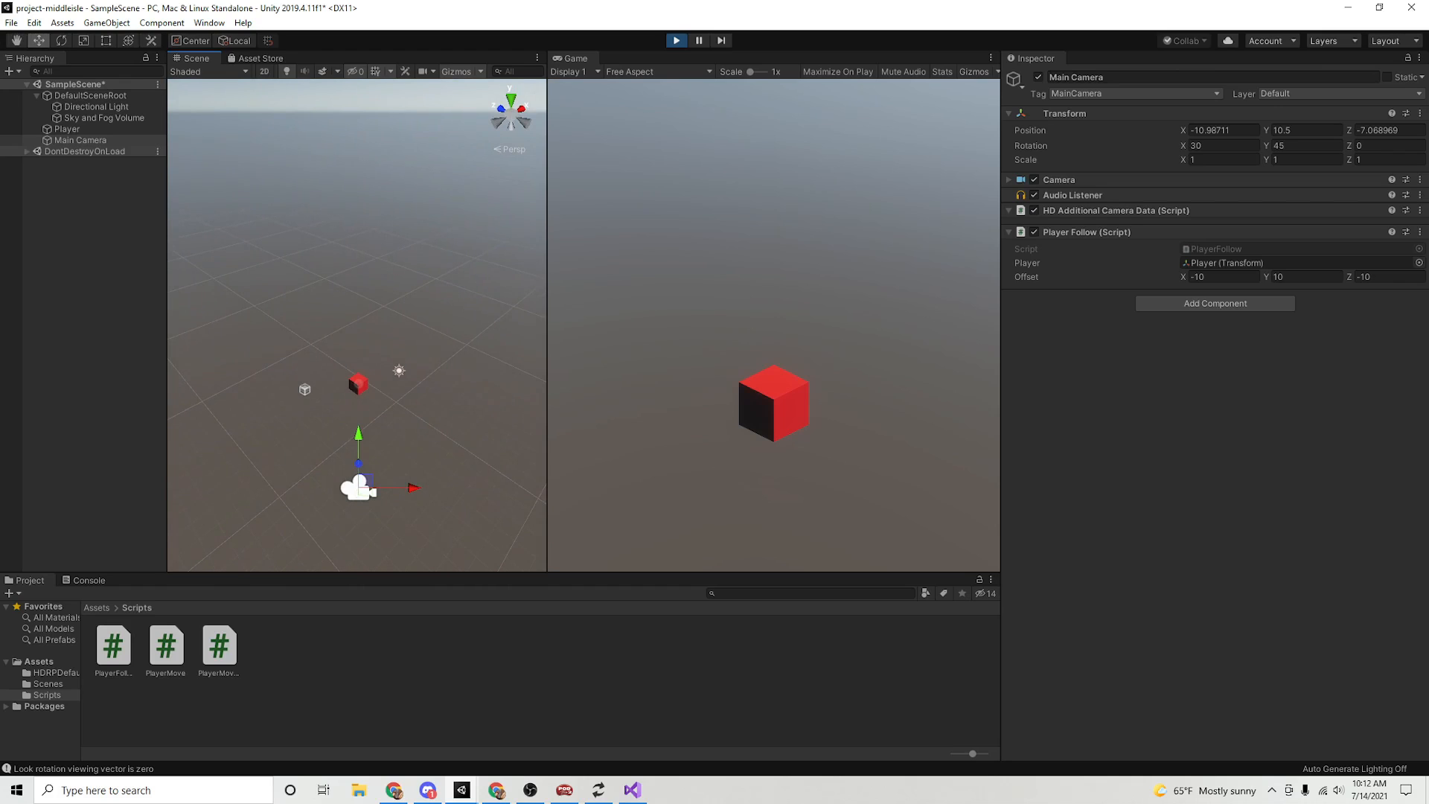
key(ctrl+p)
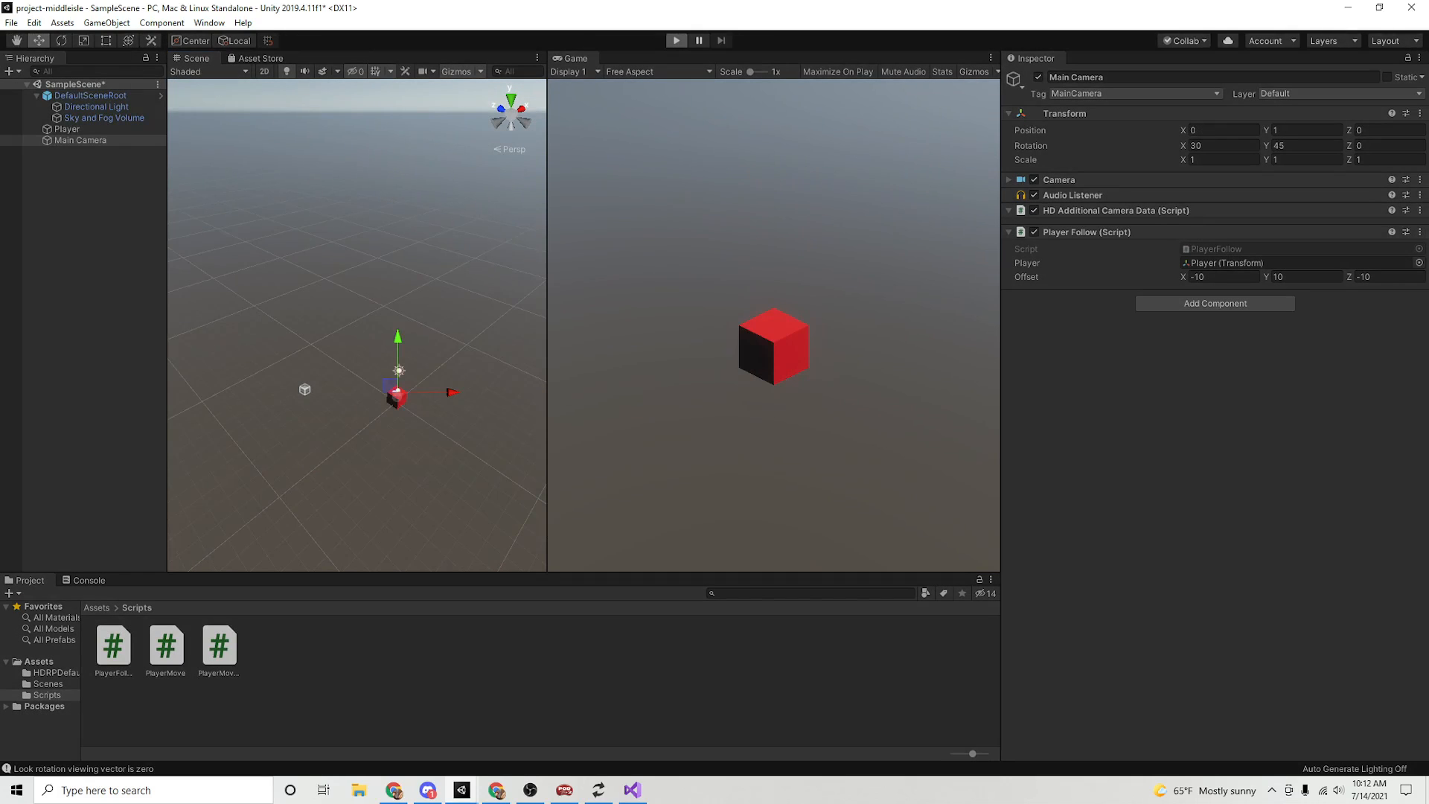
- Run the game again and steer the player around repeatedly to compare the camera's motion in the Scene and Game views
key(ctrl+p)
key(w)
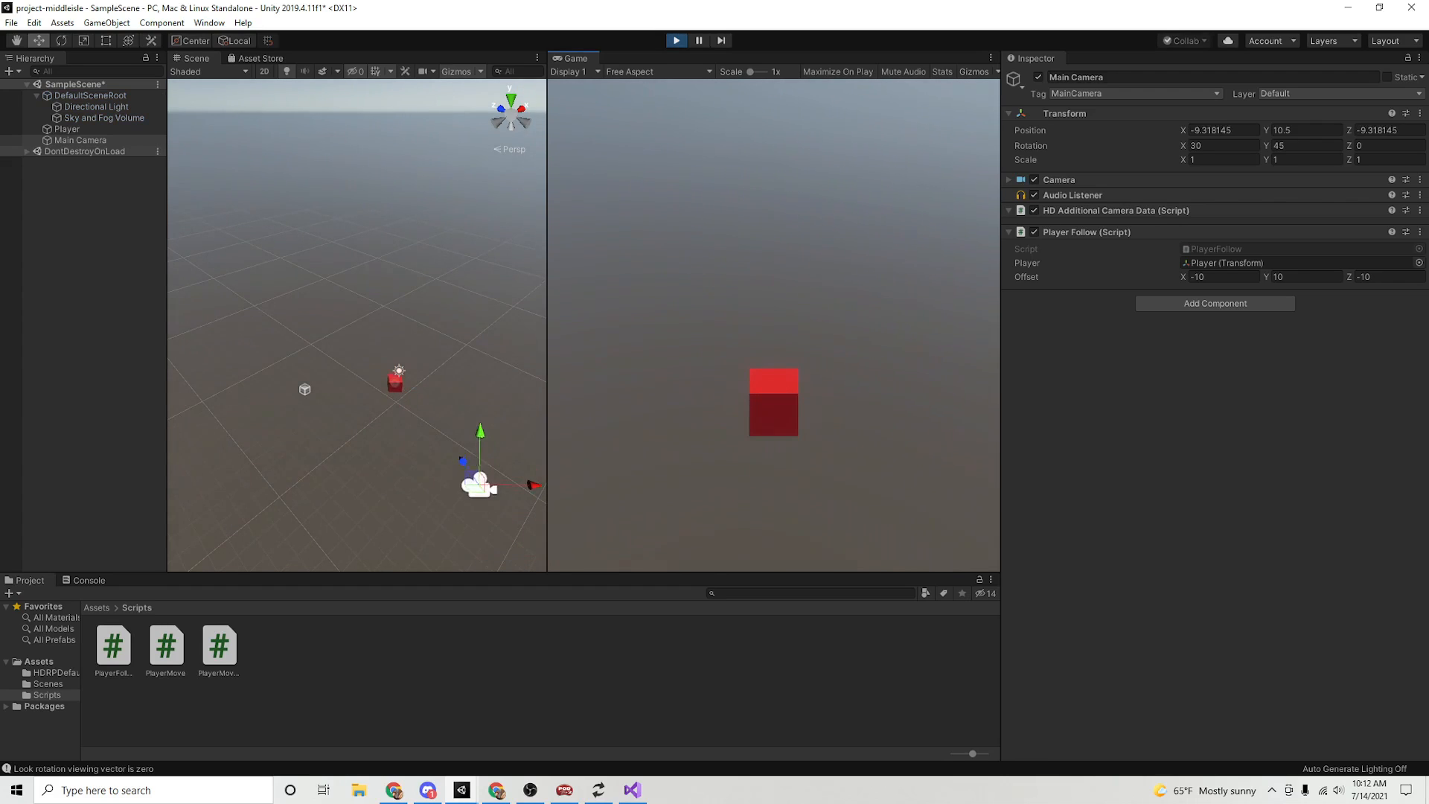
key(a)
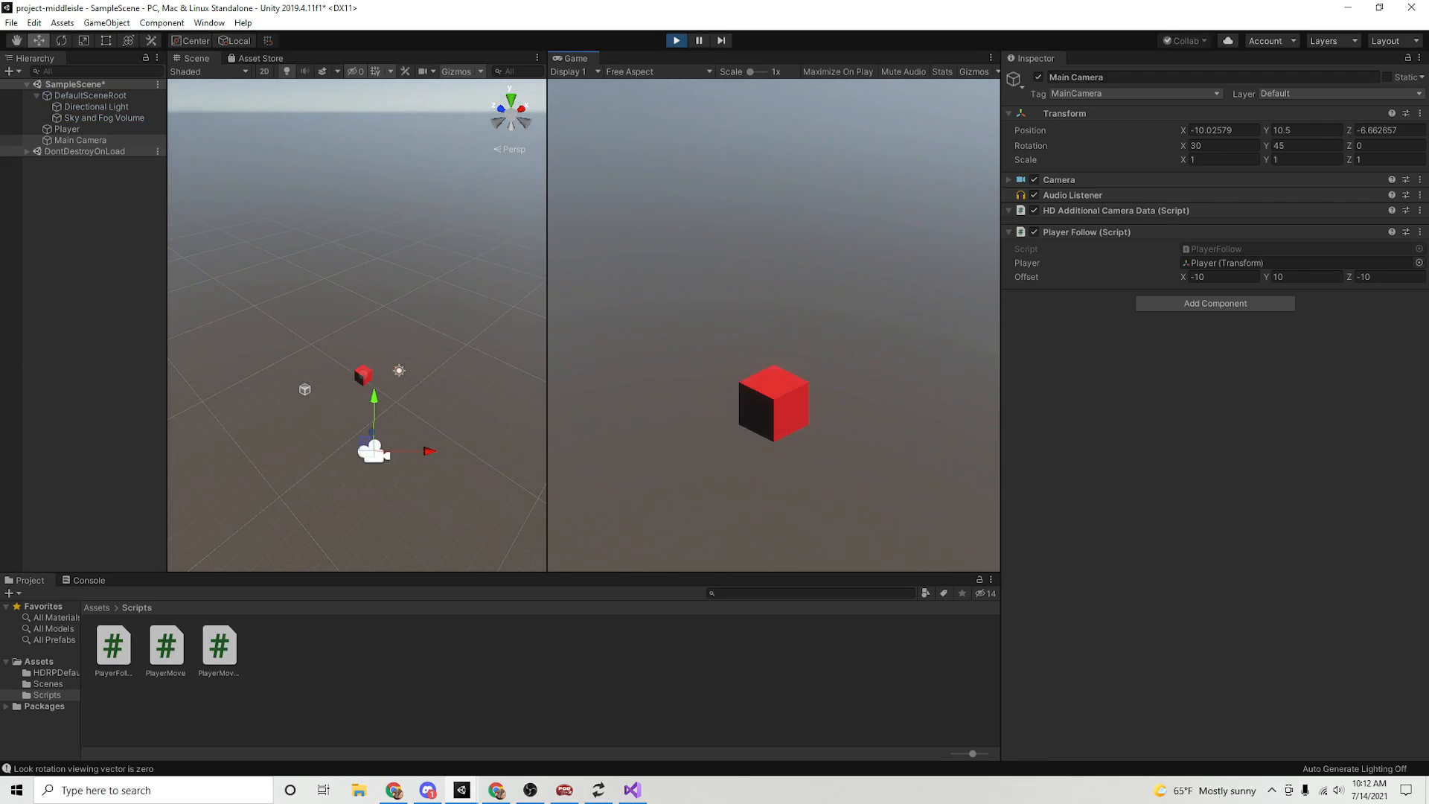
key(s)
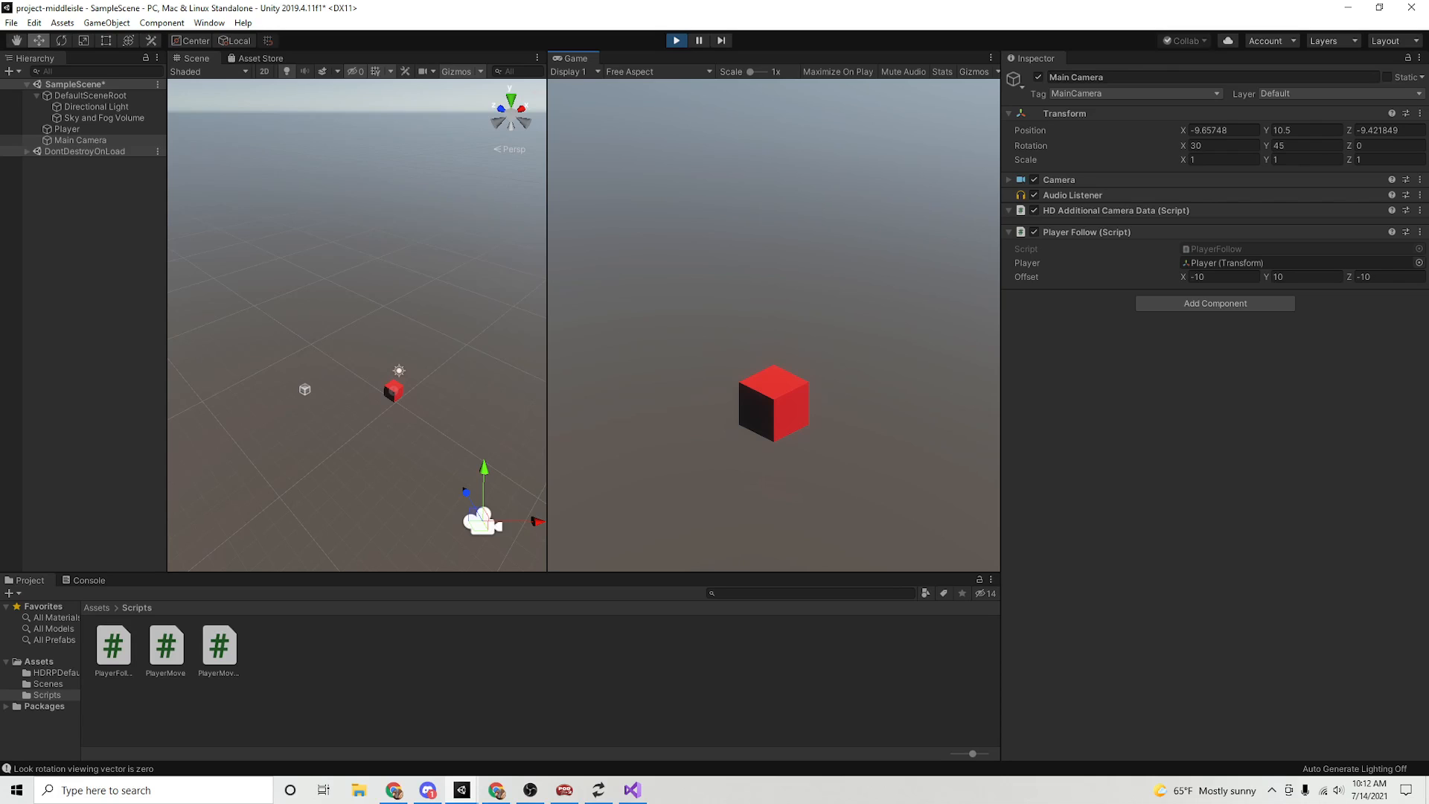
key(w)
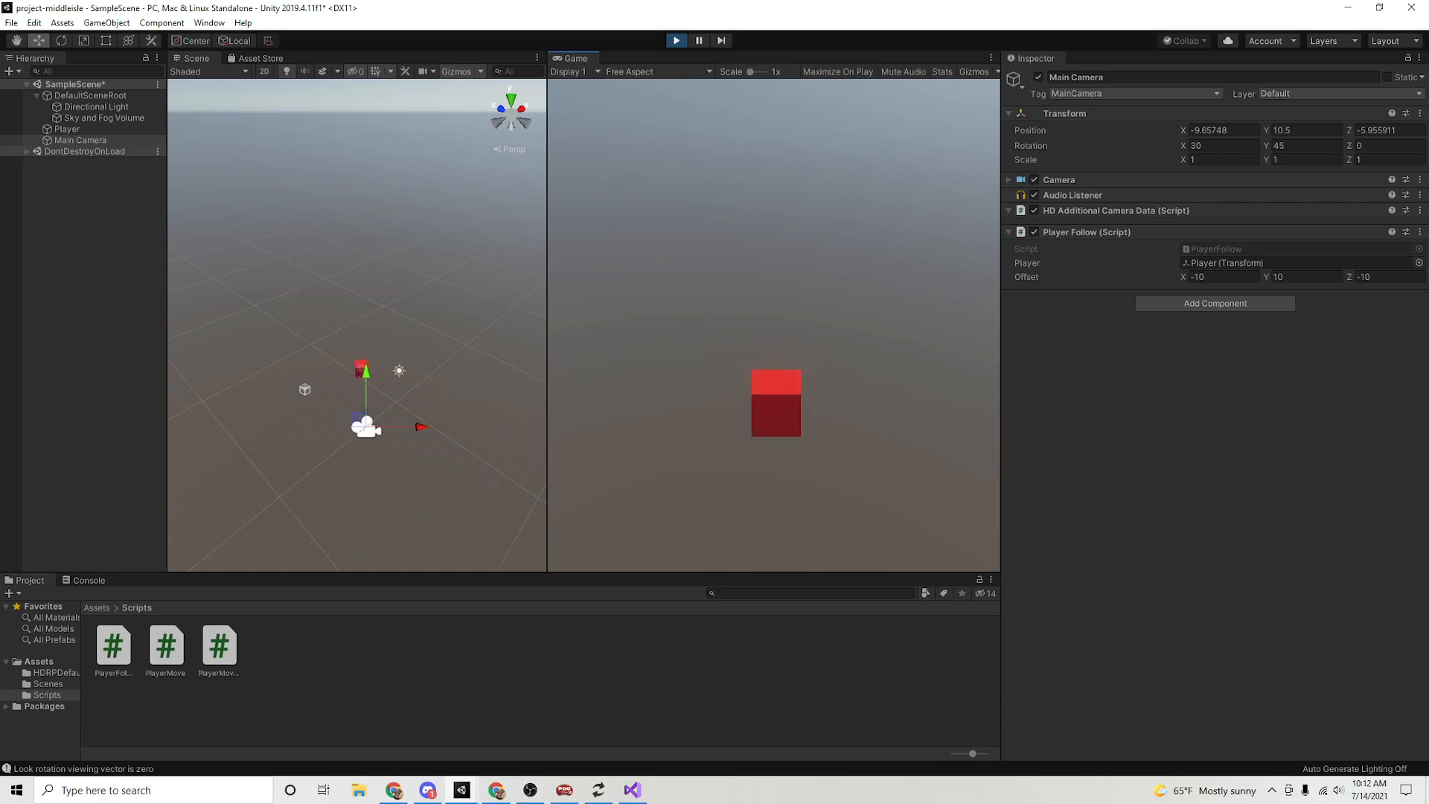
key(s)
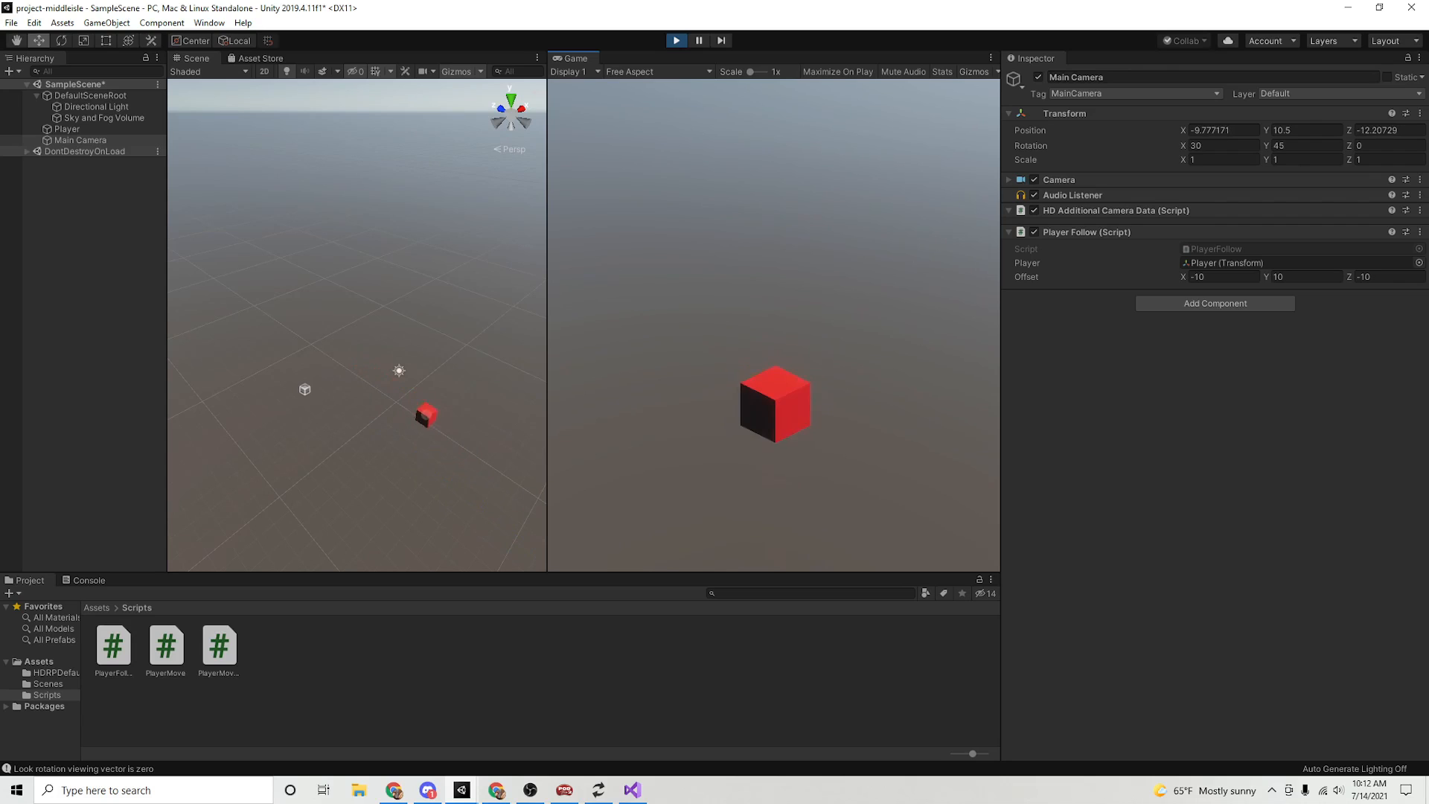
key(a)
key(w)
key(s)
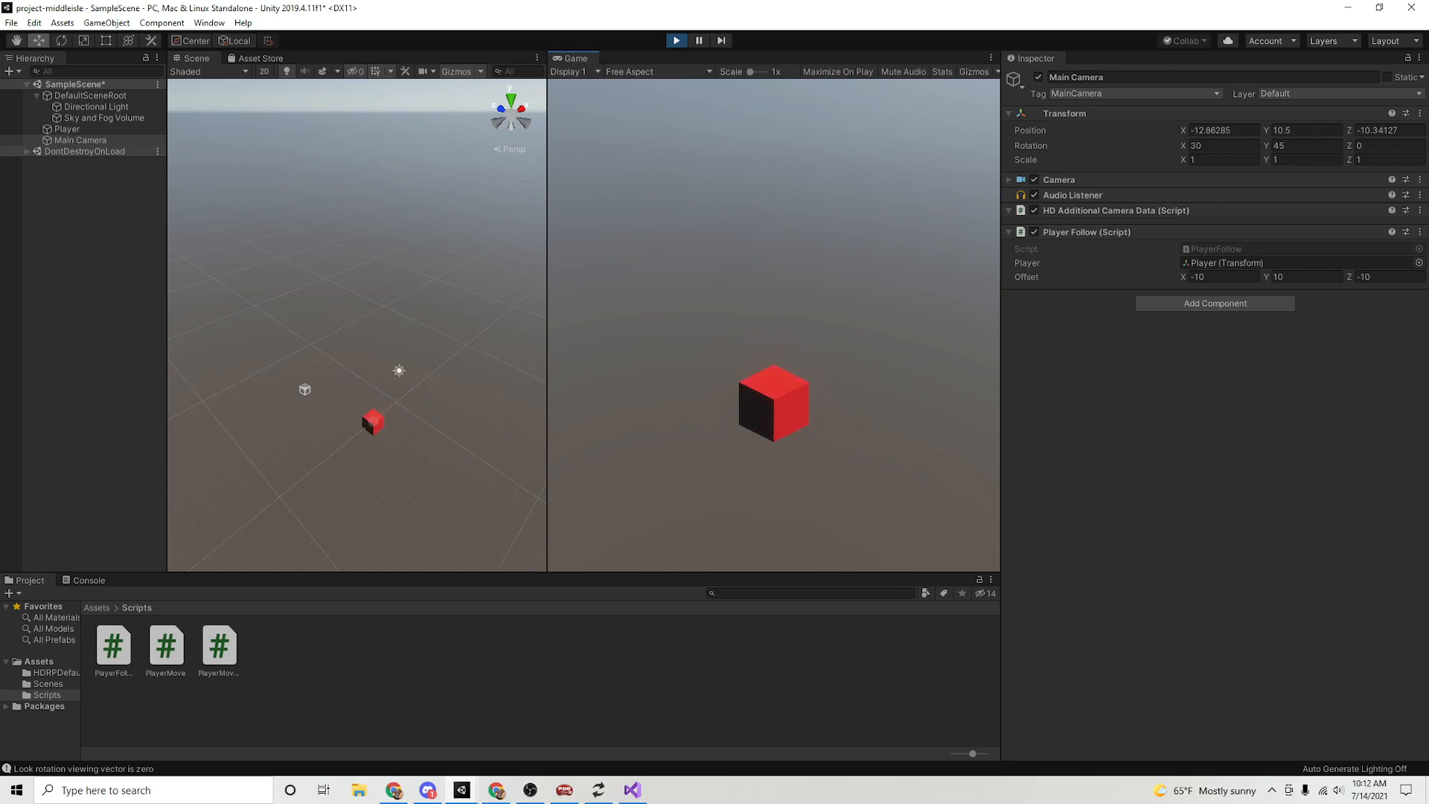
key(d)
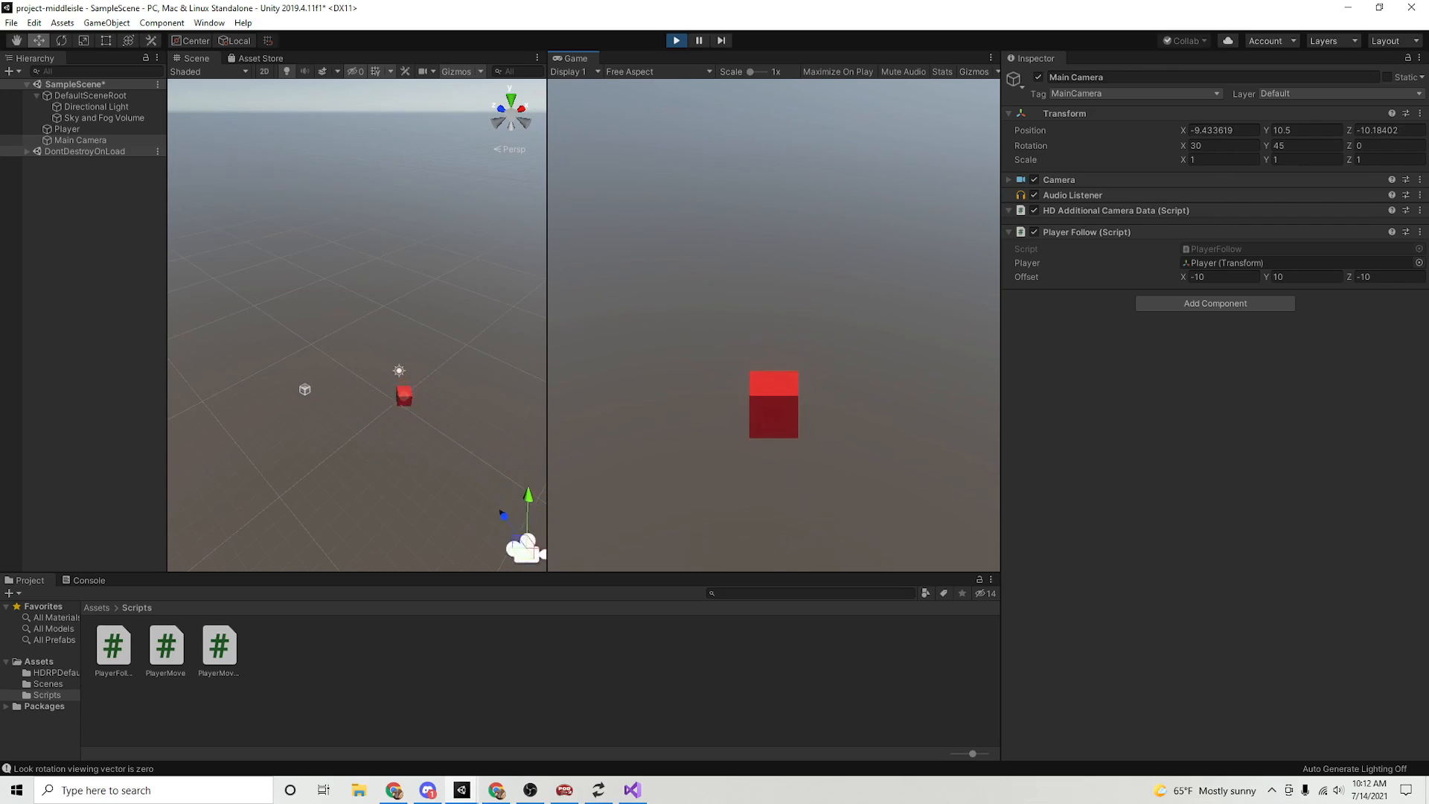
key(s)
key(d)
key(w)
key(a)
key(s)
key(d)
key(w)
key(a)
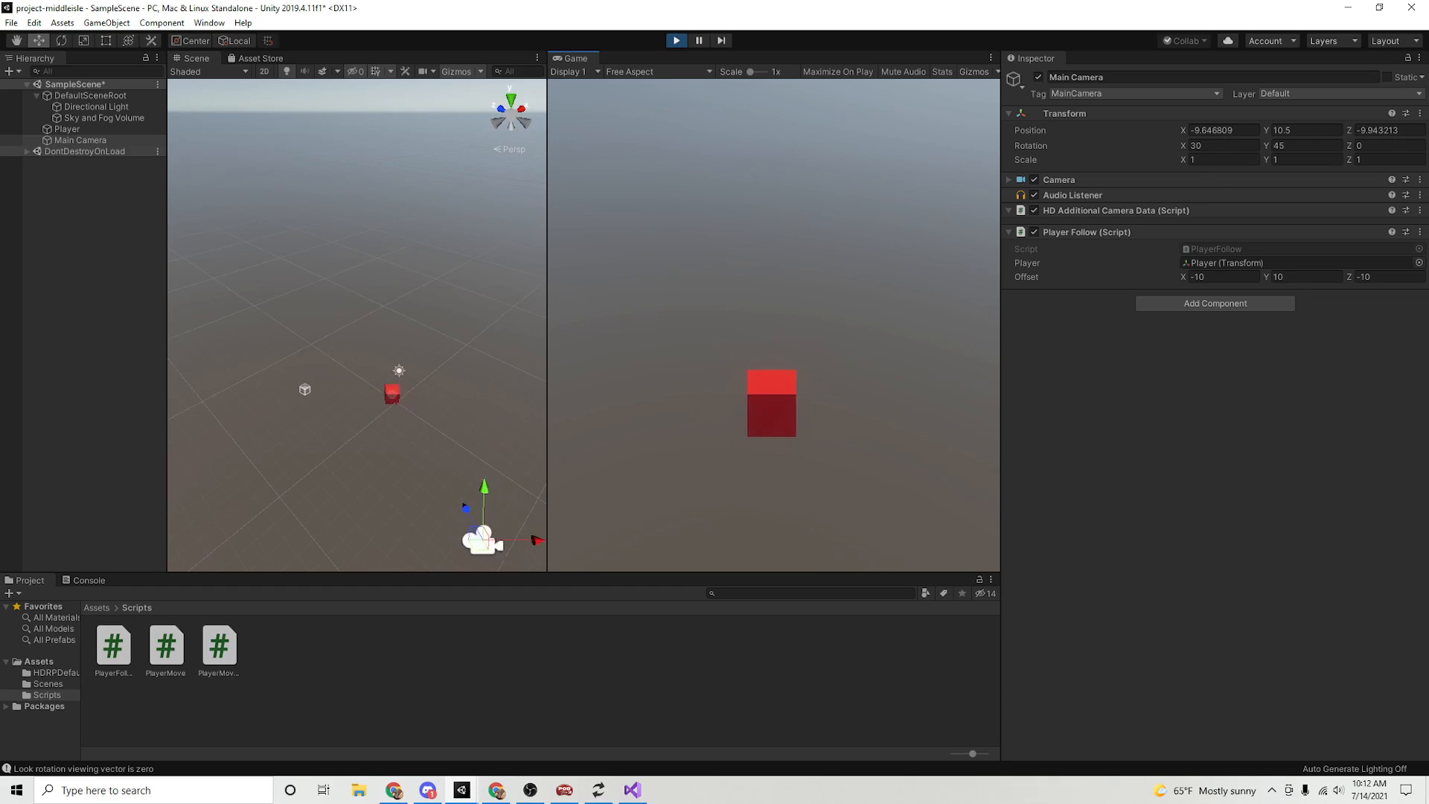
key(s)
key(d)
key(w)
key(a)
key(s)
key(d)
key(w)
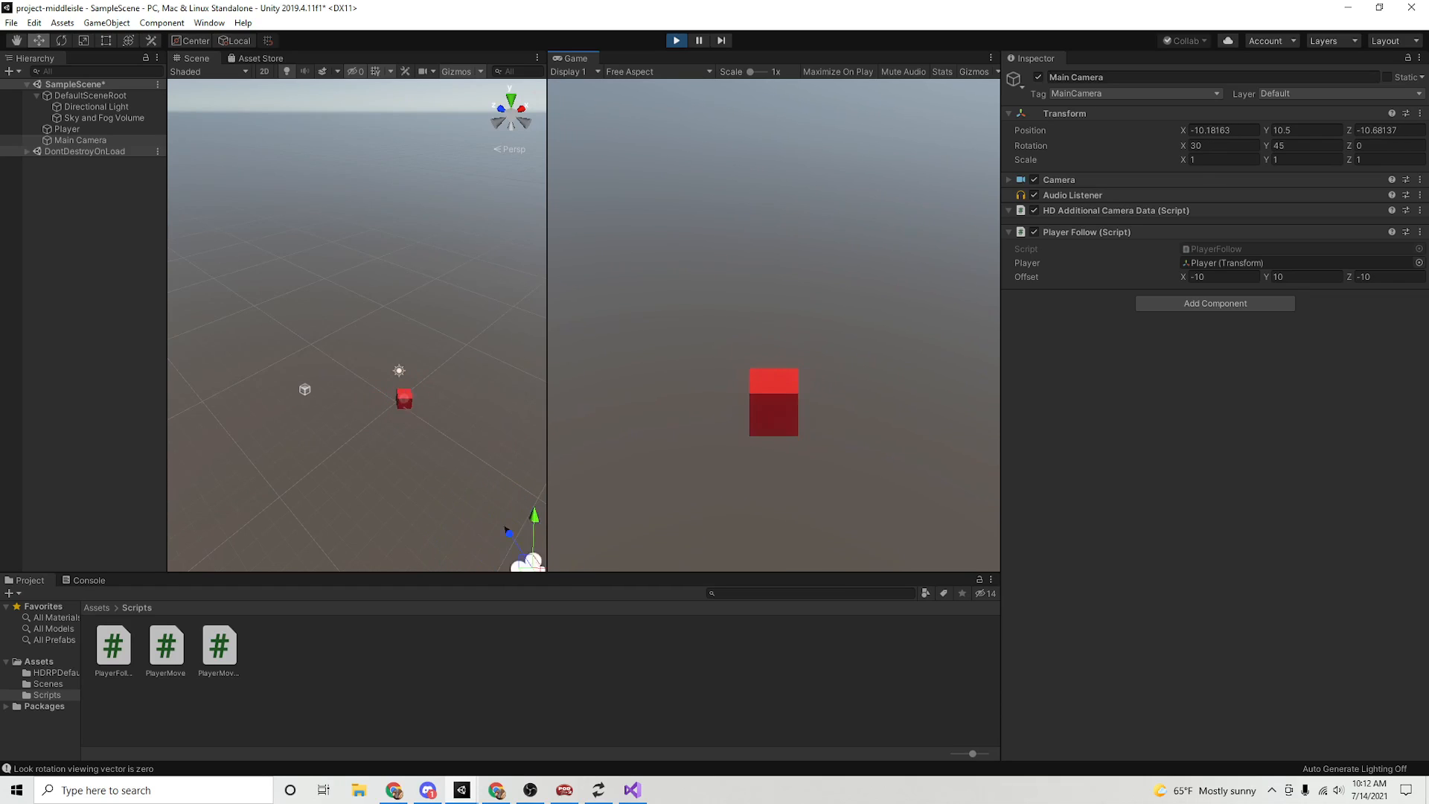
key(a)
key(s)
key(d)
key(w)
key(a)
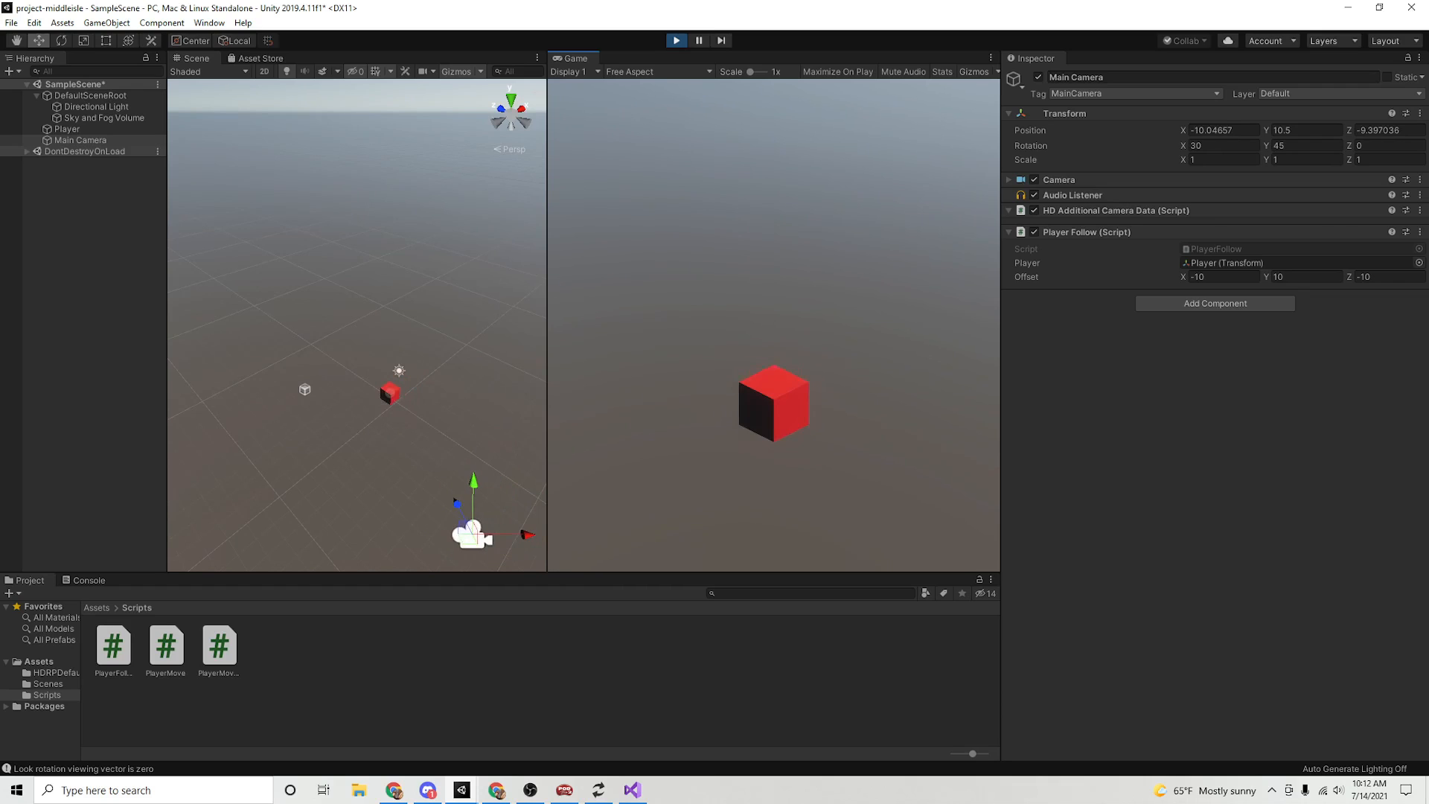
key(w)
key(s)
- View the running scene from directly above to check the camera's distance from the player, and stop the game
alt+drag(358, 239, 359, 506)
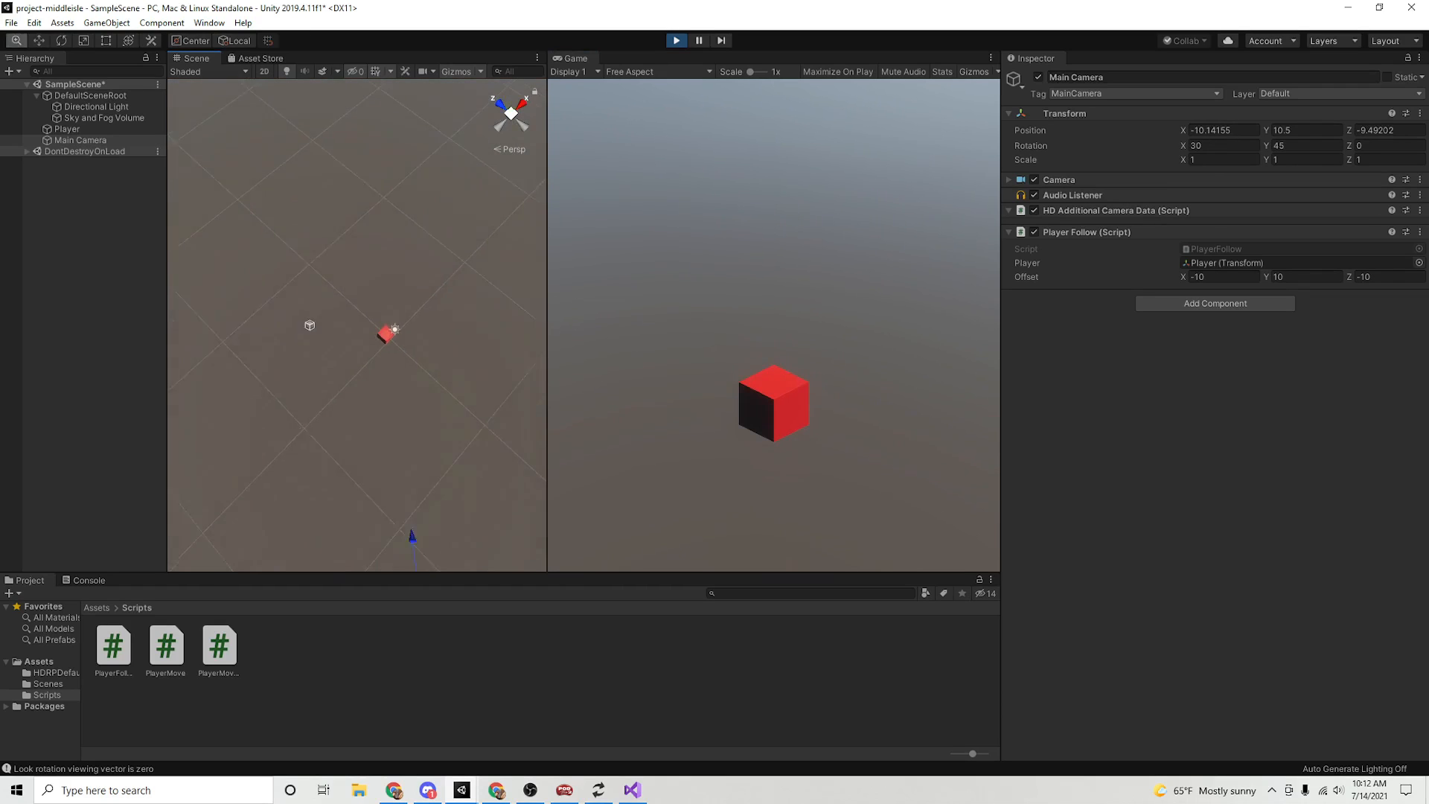
alt+right_drag(359, 447, 331, 446)
alt+drag(331, 446, 335, 499)
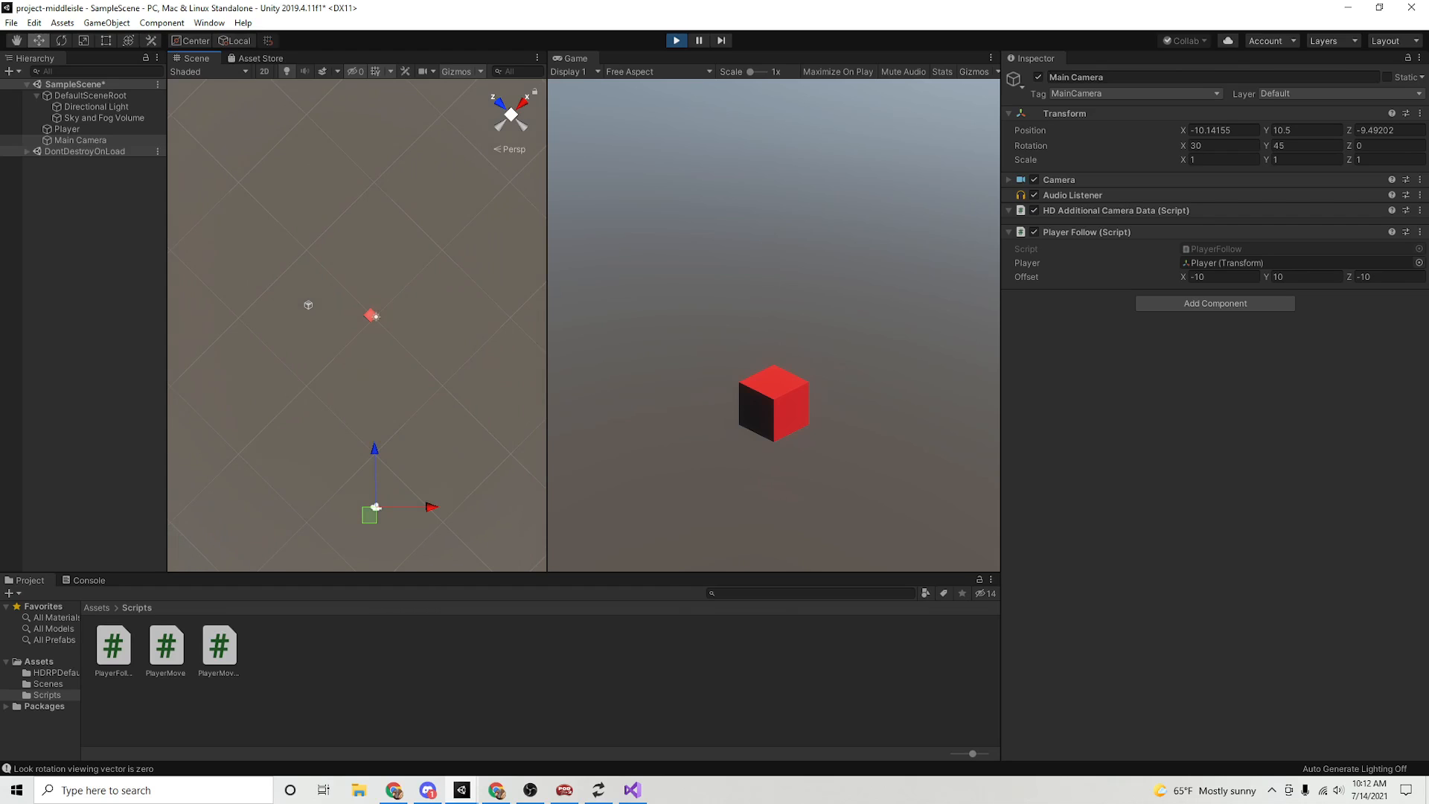
key(ctrl+p)
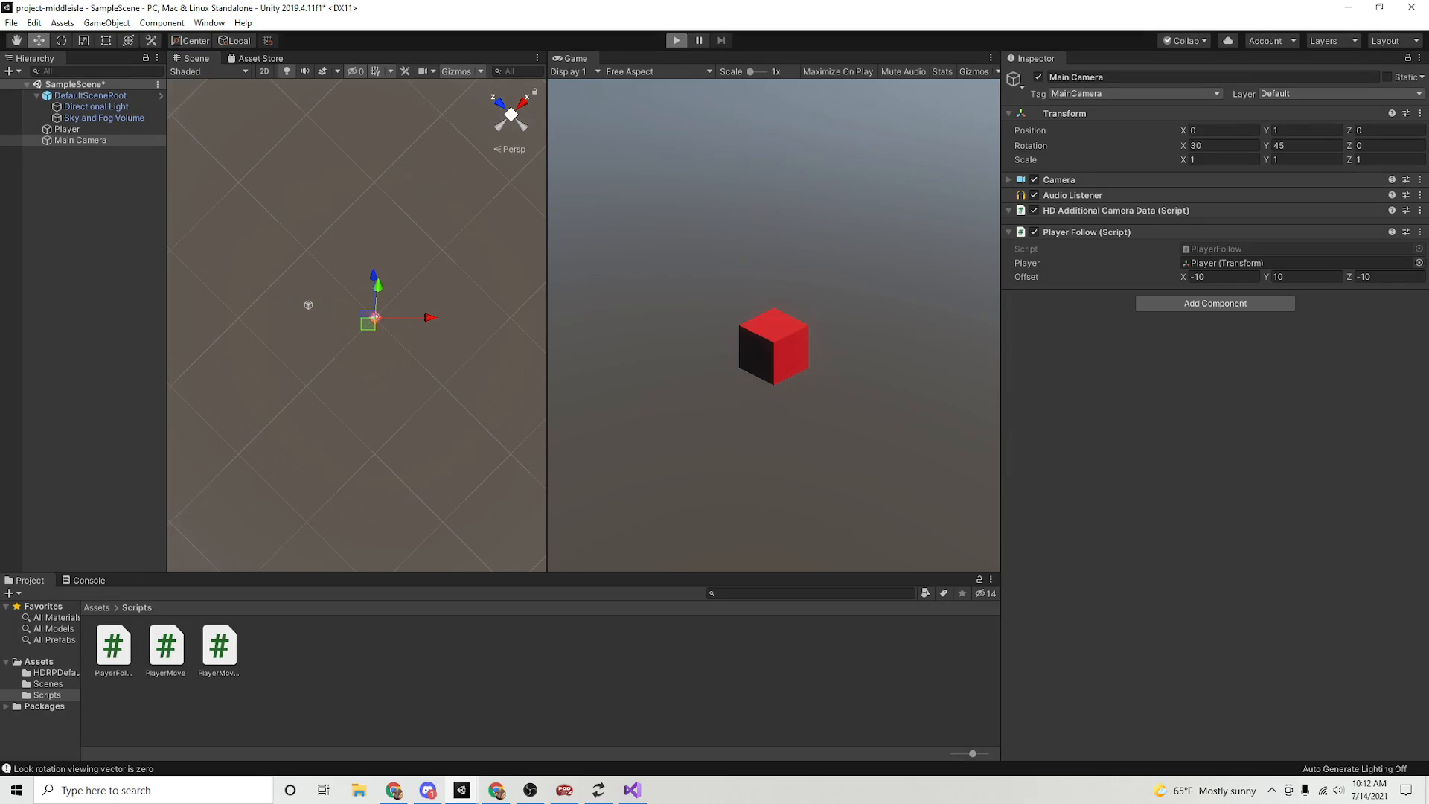
- Restart the game and move the player in every direction while observing the following camera from the top-down Scene view
key(ctrl+p)
key(w)
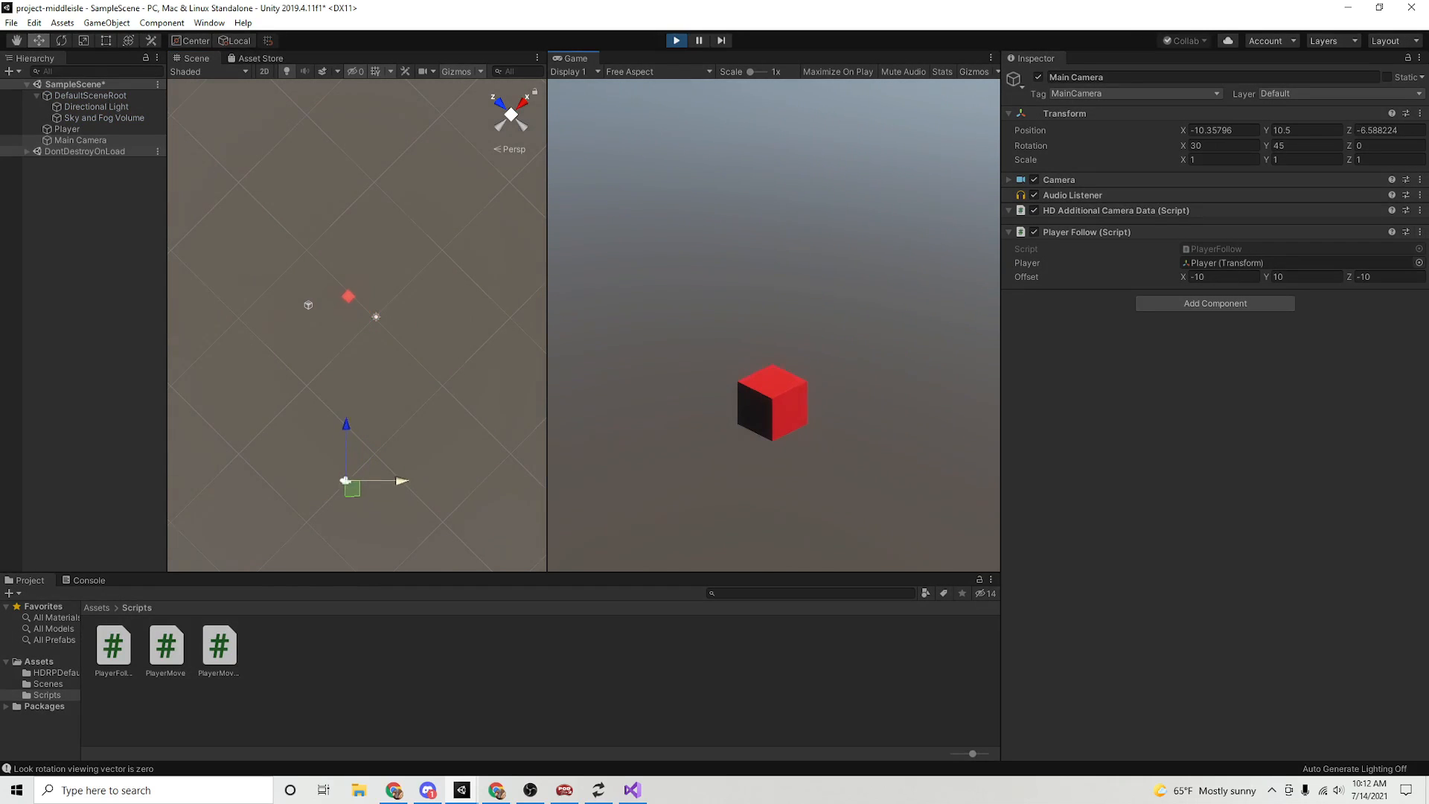
key(w)
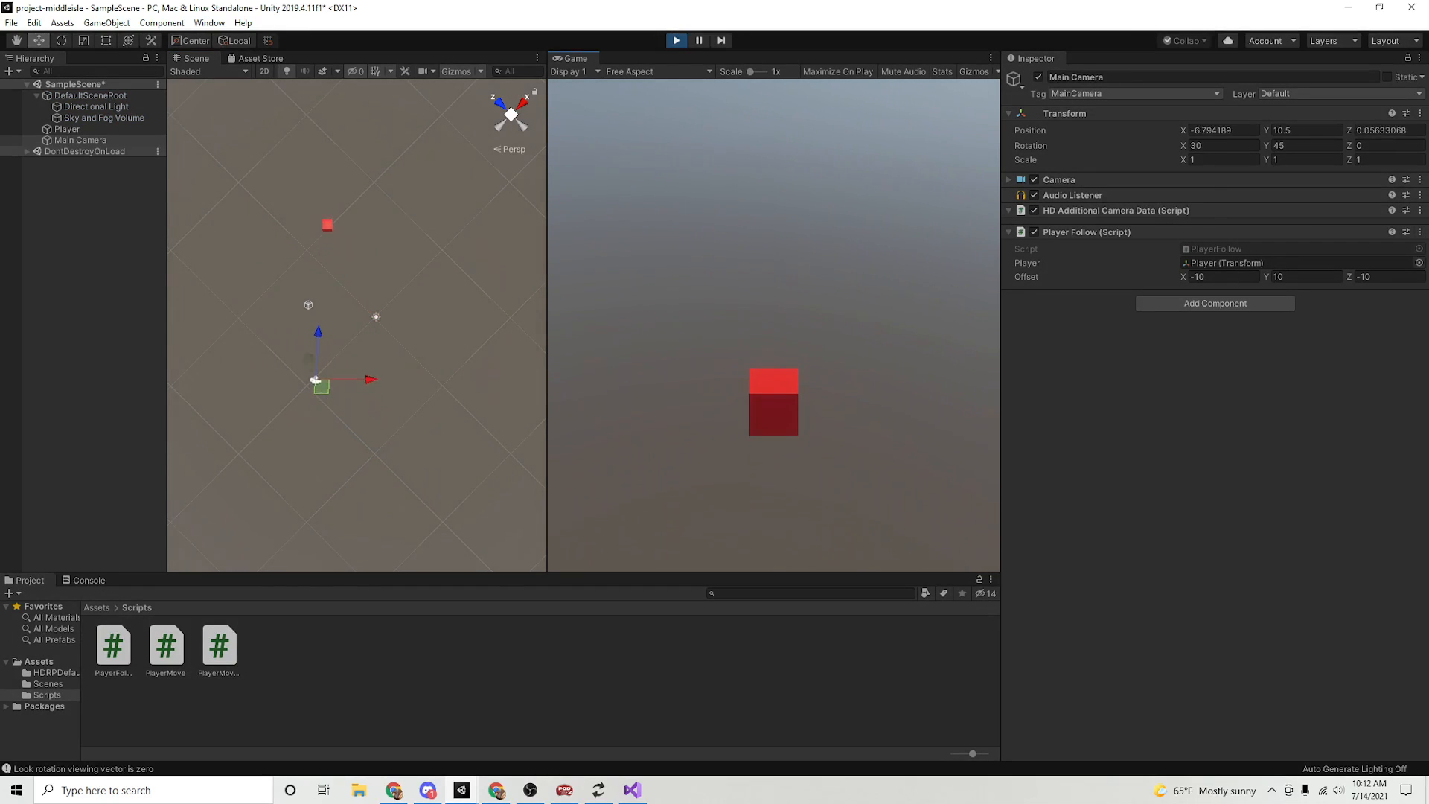
key(a)
key(s)
key(d)
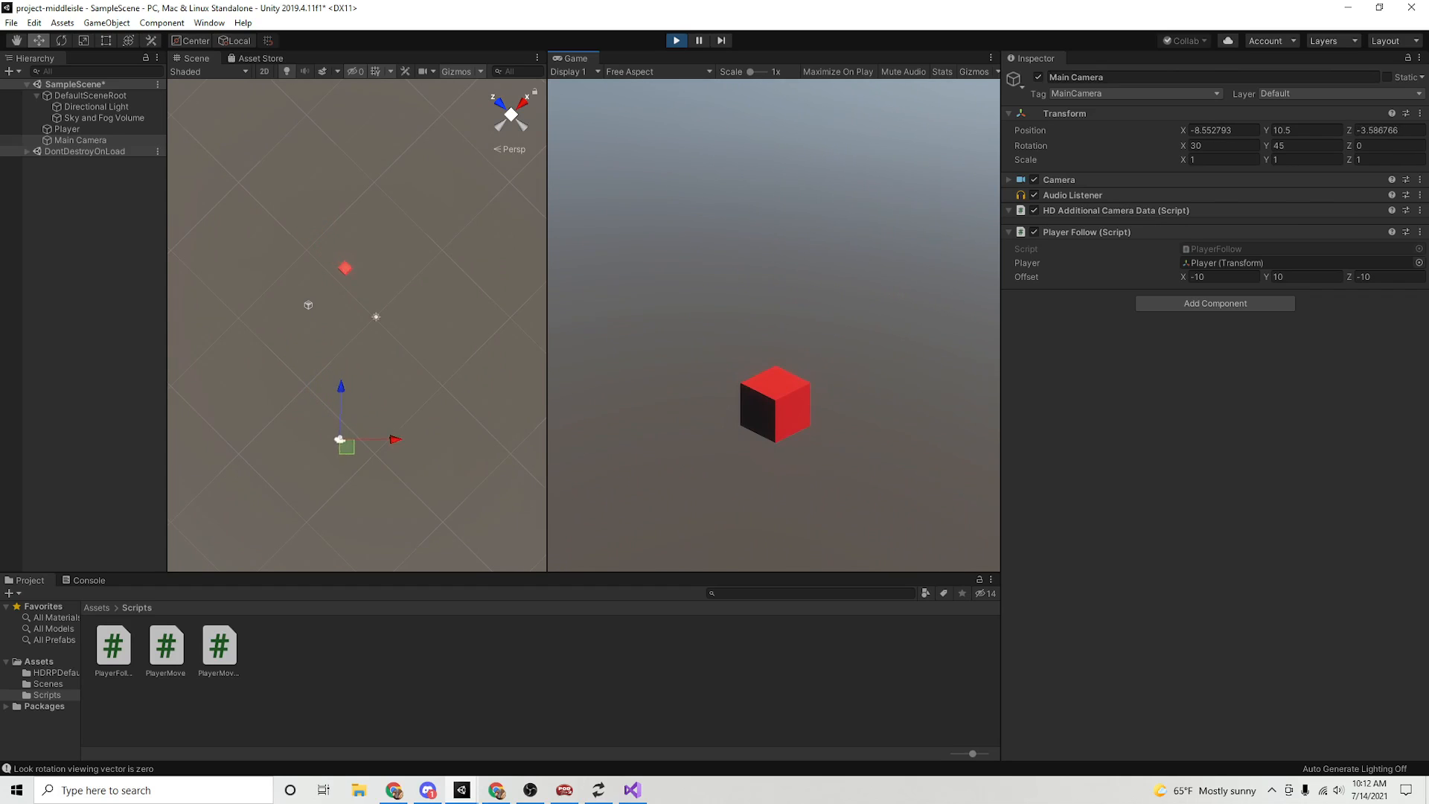
key(a)
key(d)
key(a)
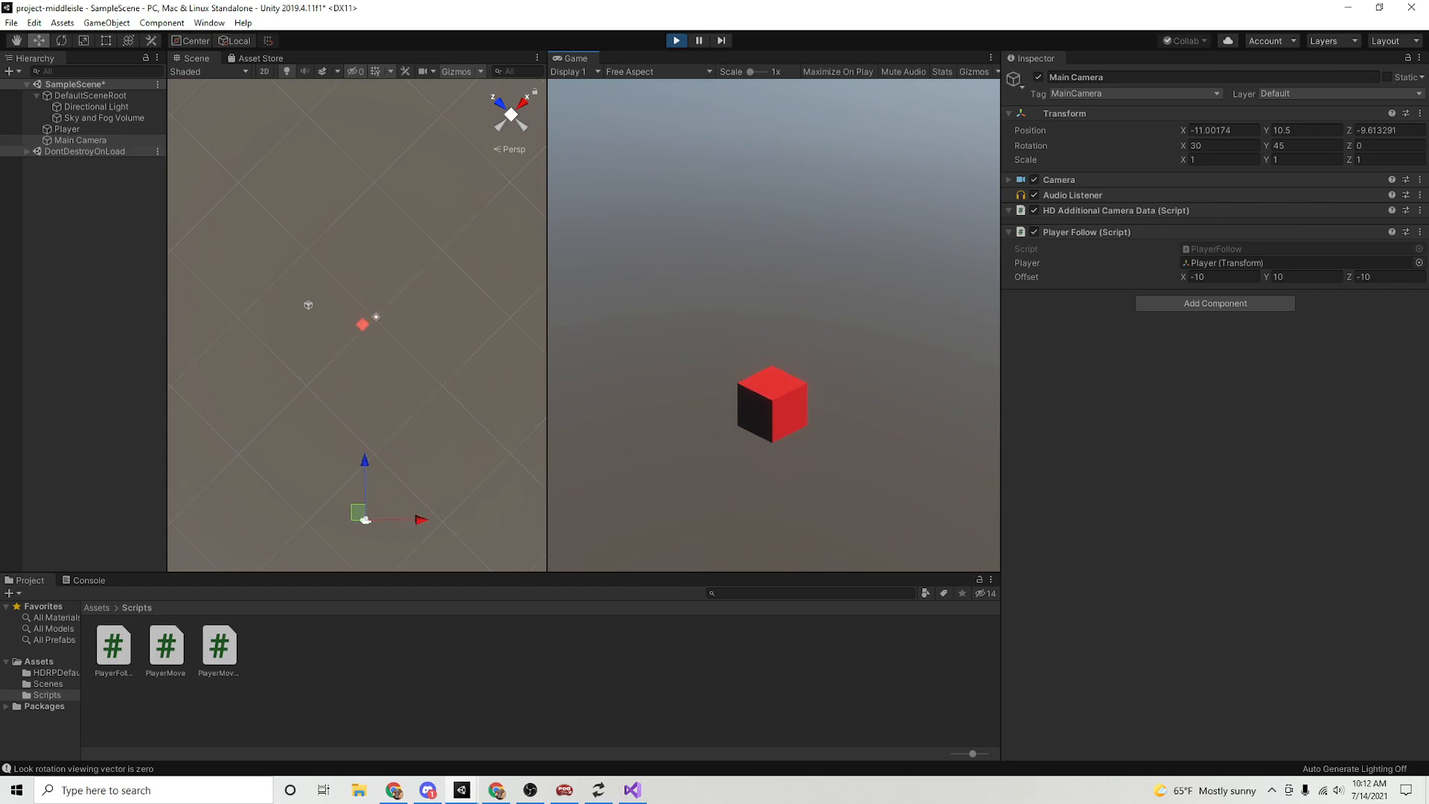
key(d)
key(w)
key(s)
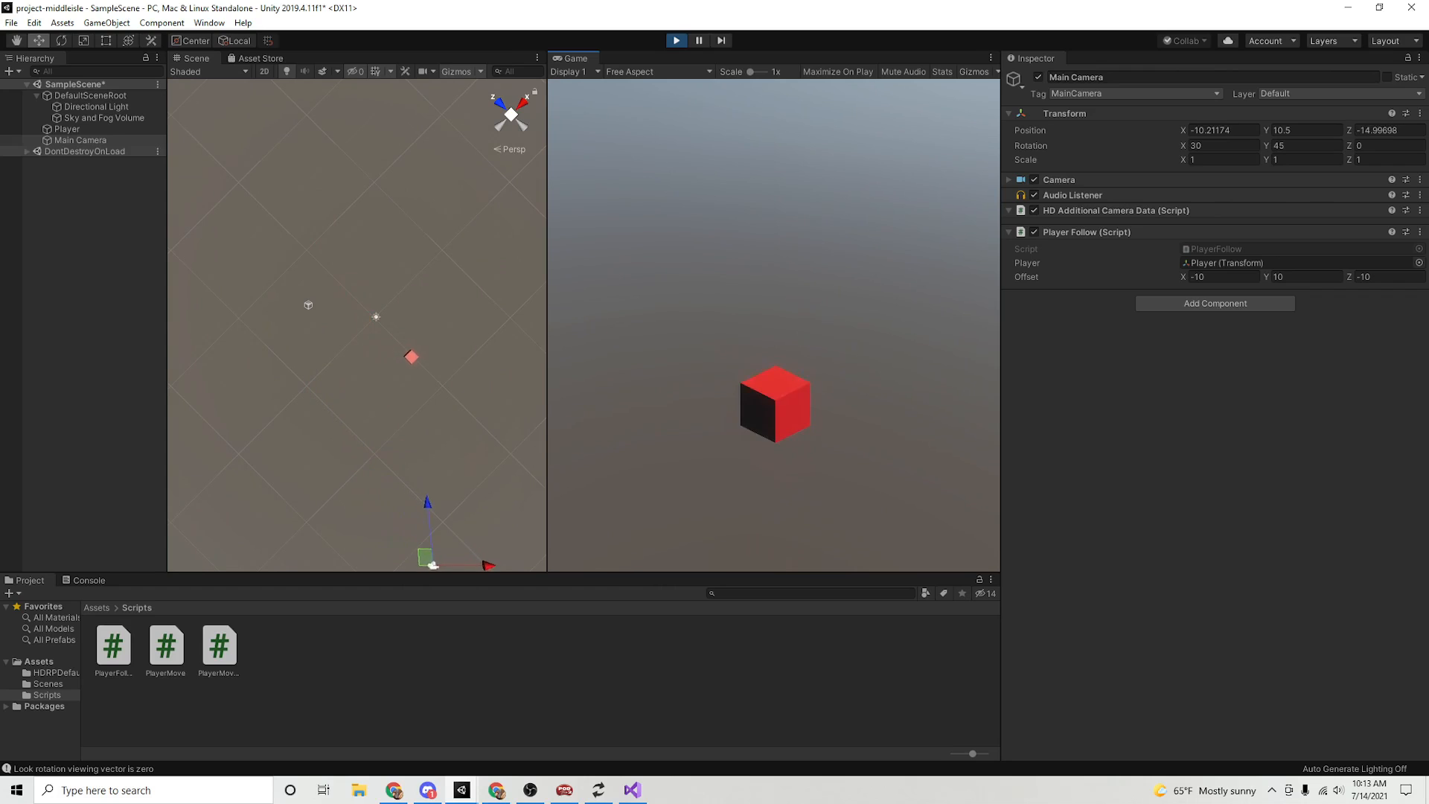
- Keep steering the player through straight and diagonal moves, comparing the cube's rotation and the camera's following in the top-down Scene view and Game view
key(a)
key(w)
key(w)
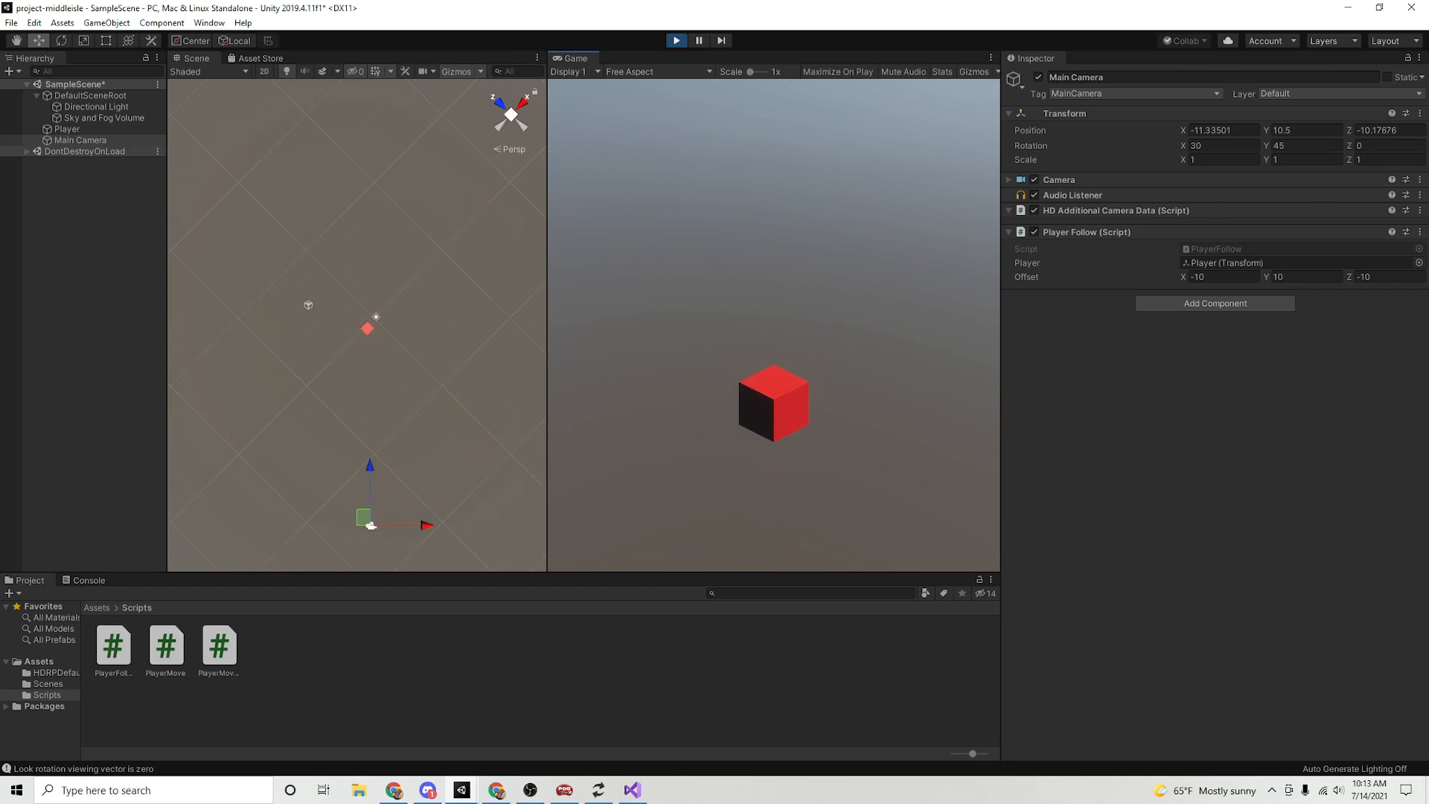
key(w)
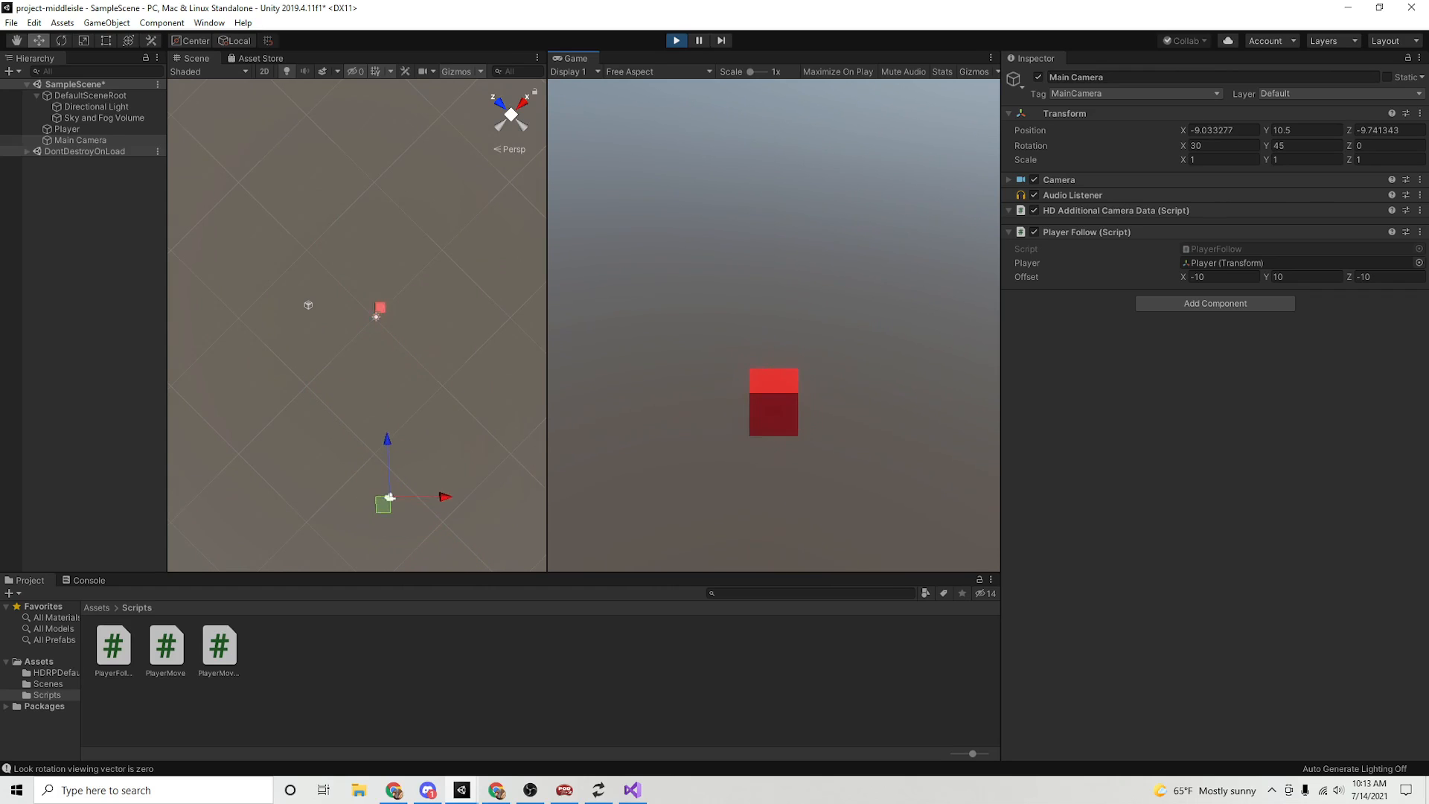
key(w)
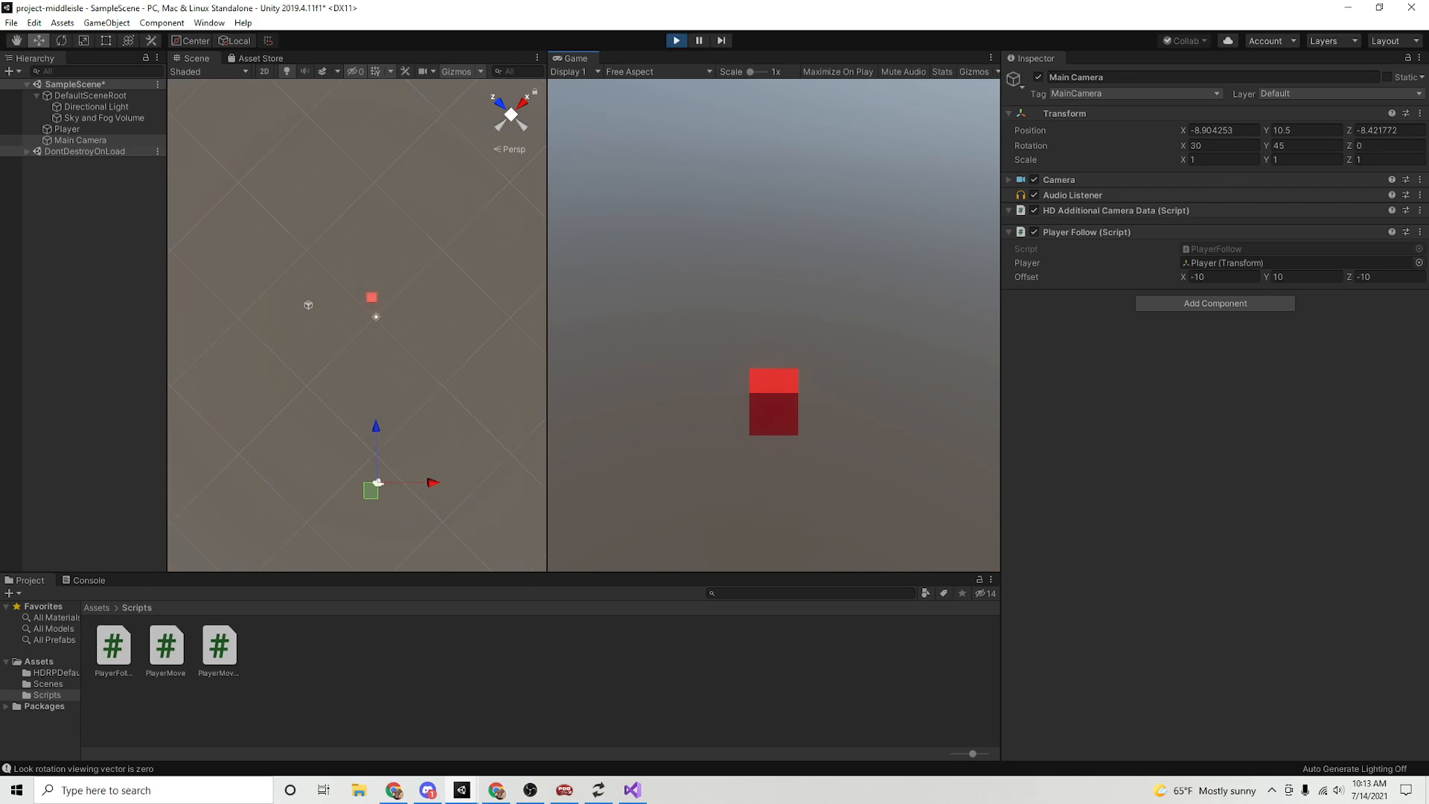
key(d)
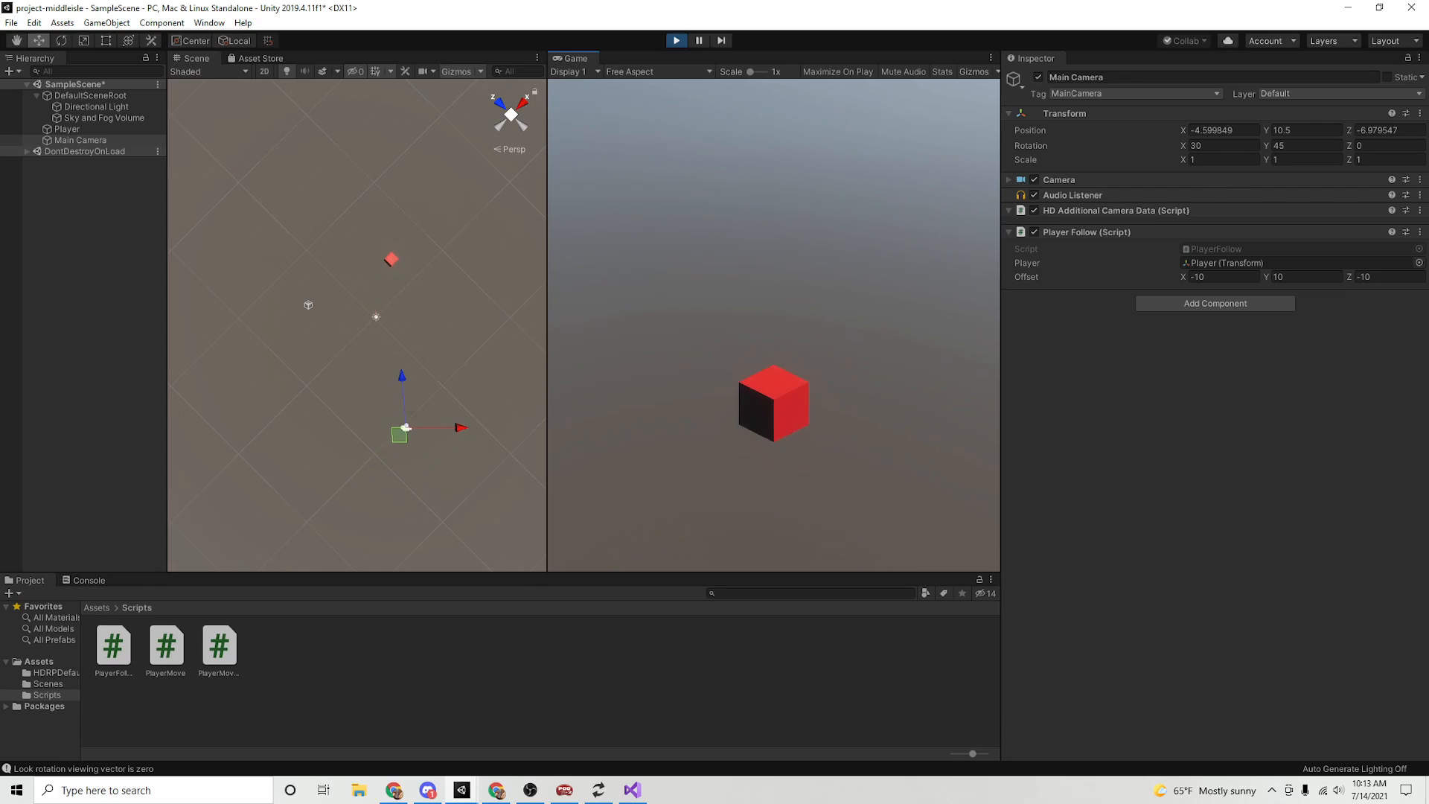
key(s)
key(a)
key(s)
key(a)
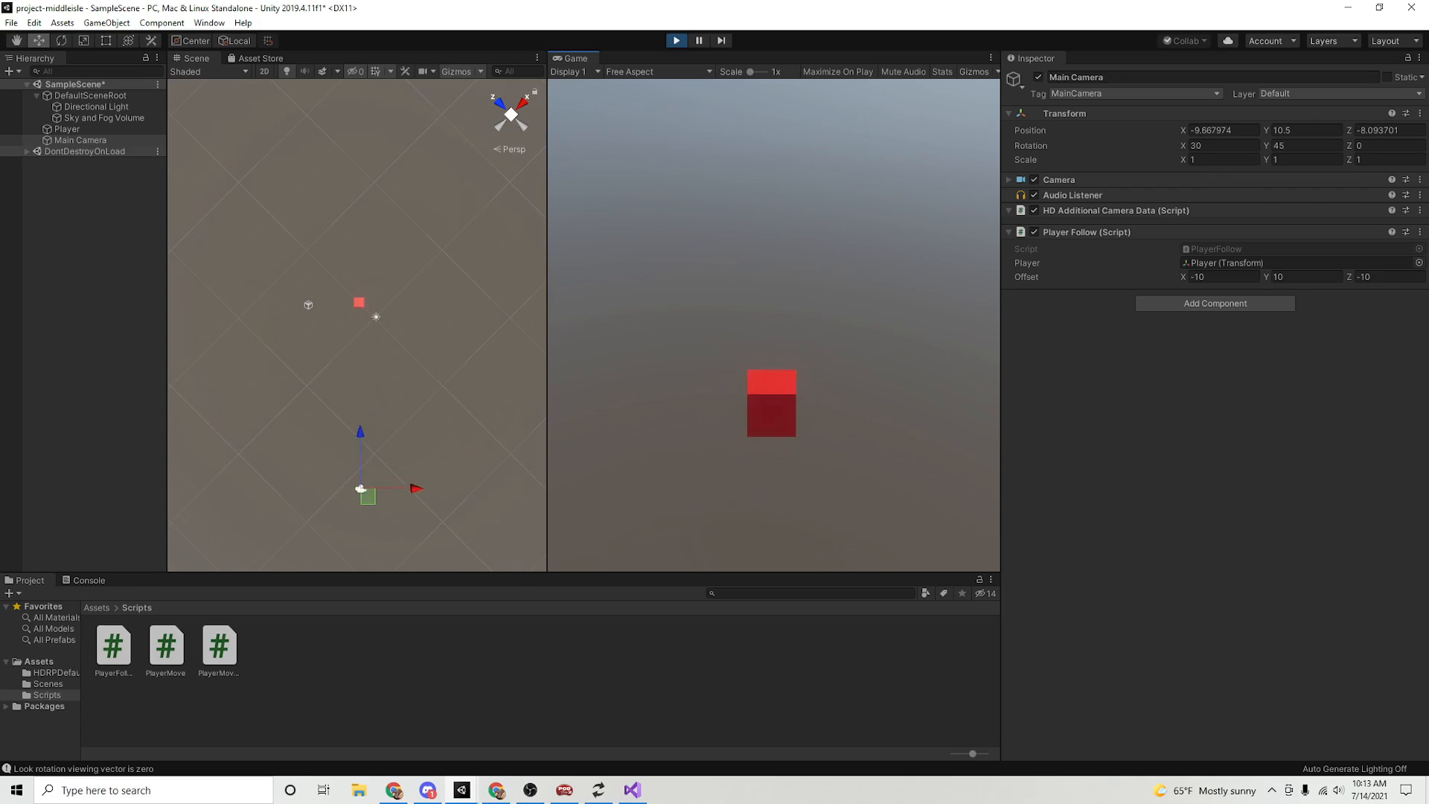
key(s)
key(d)
key(a)
key(s)
key(d)
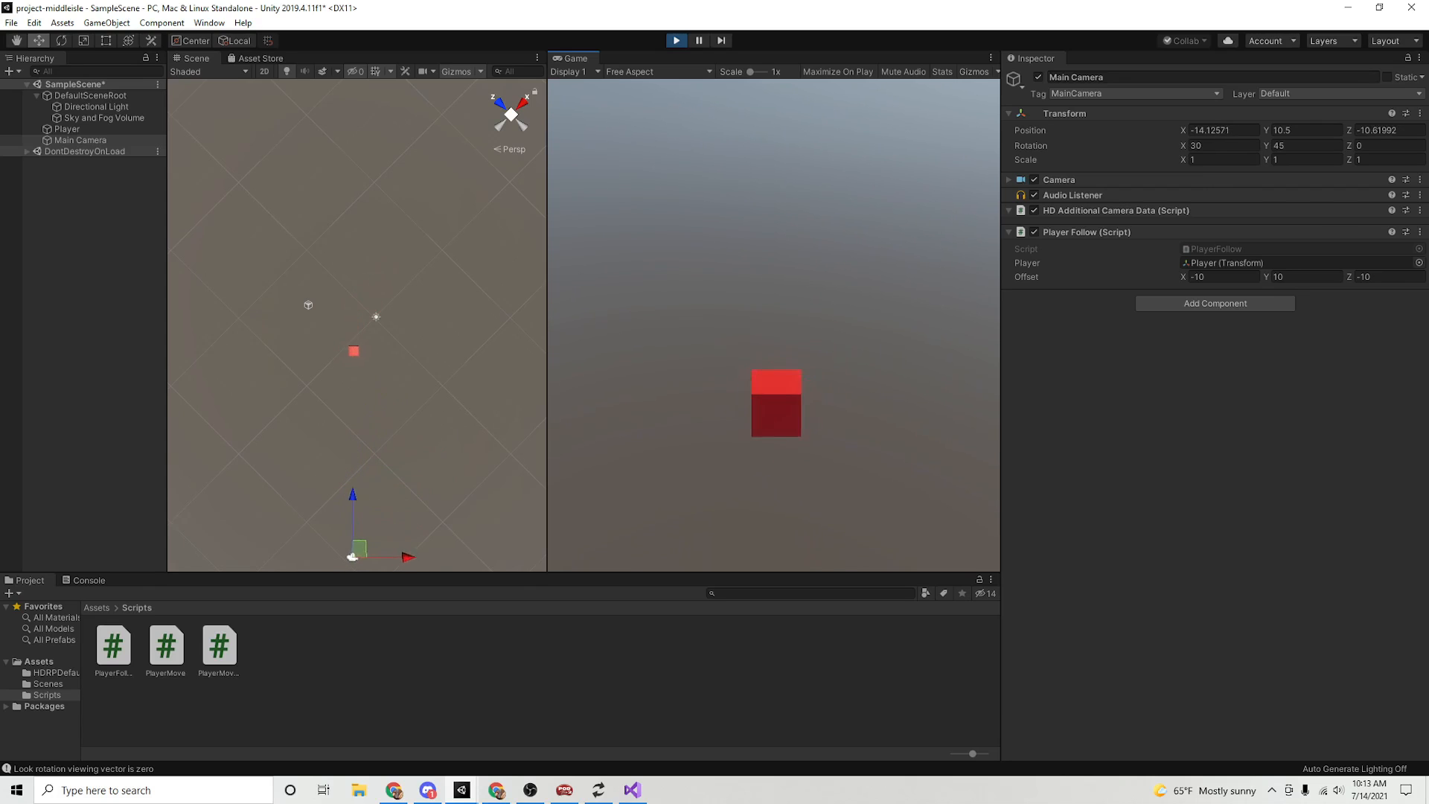
key(w)
key(d)
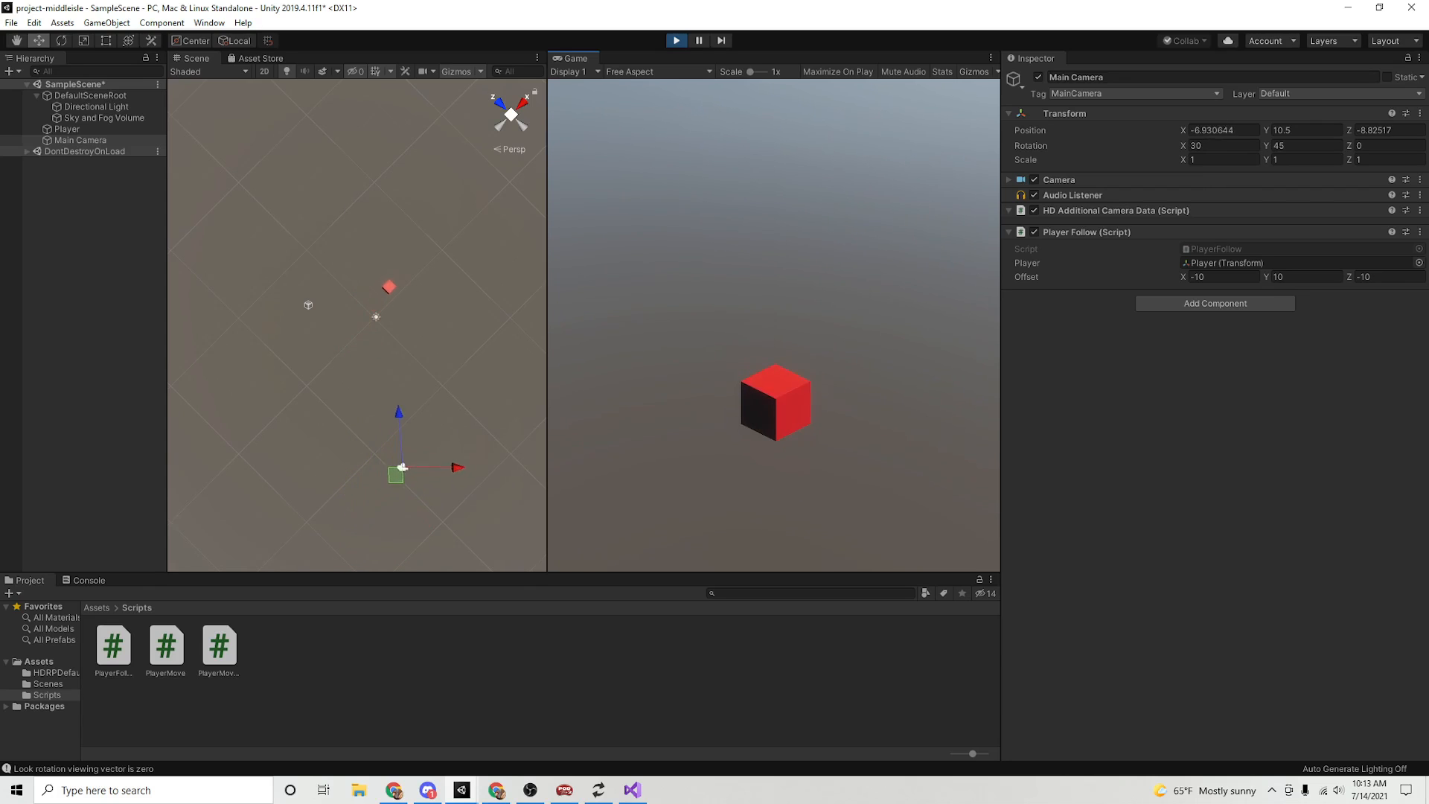
key(a)
key(s)
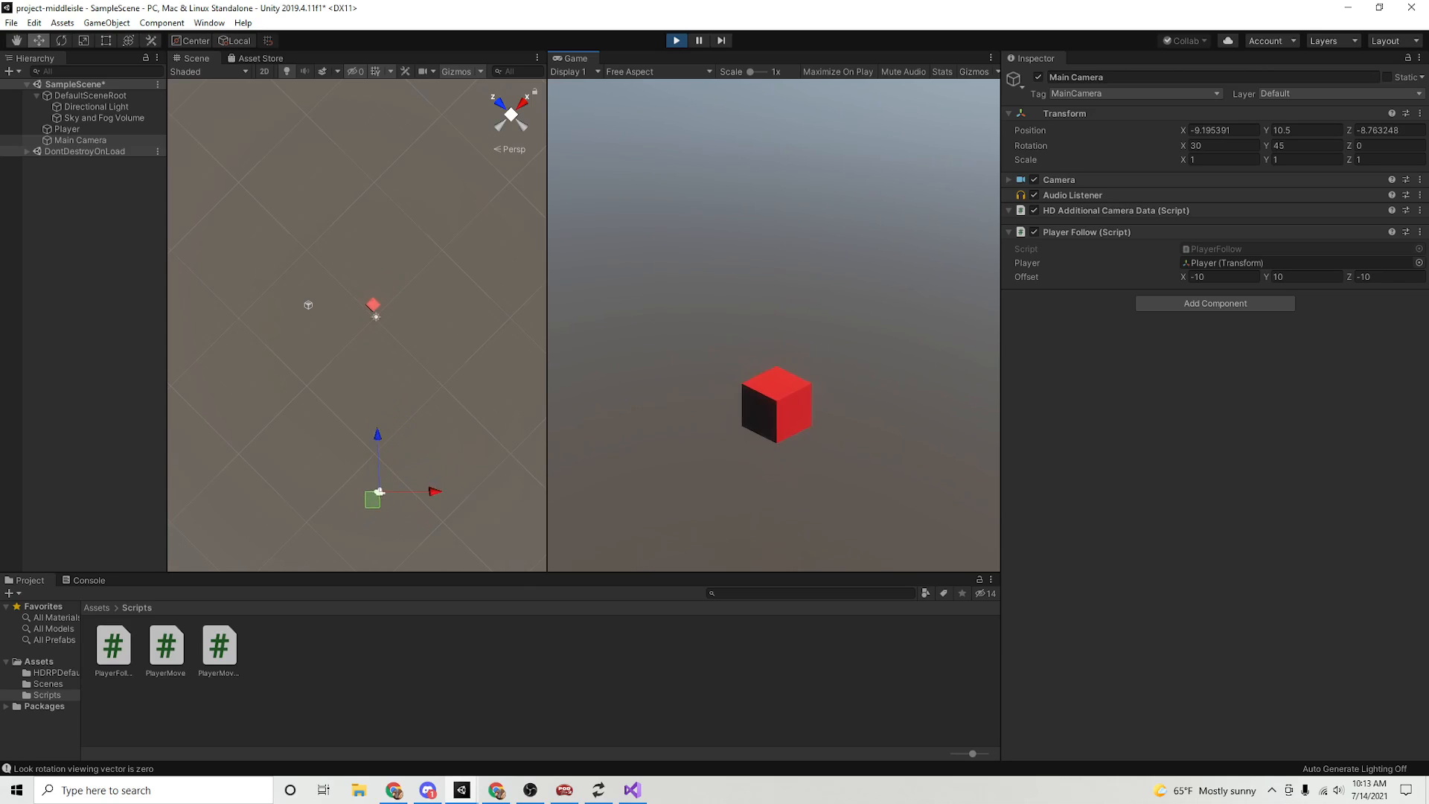
key(d)
key(a)
key(s)
key(d)
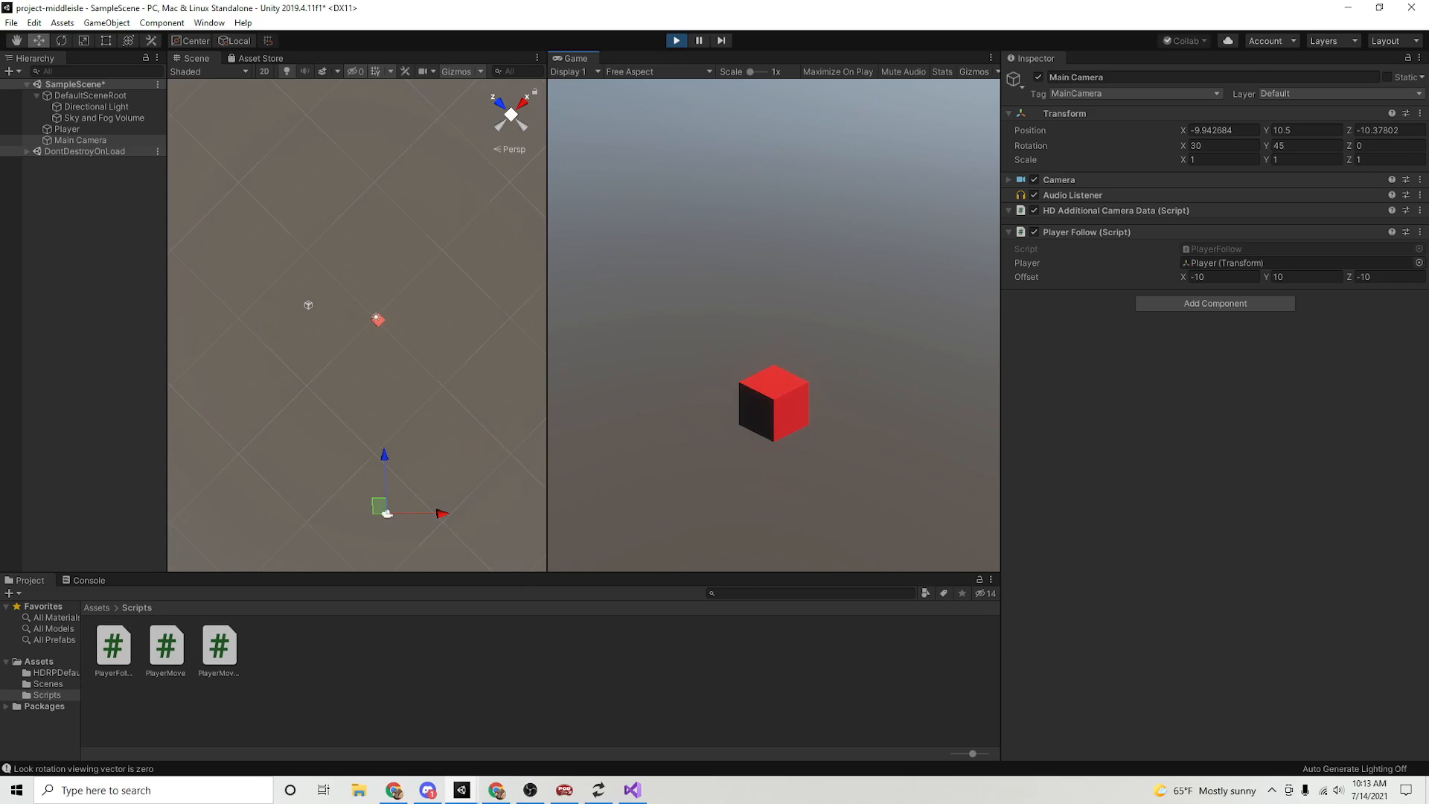
key(w)
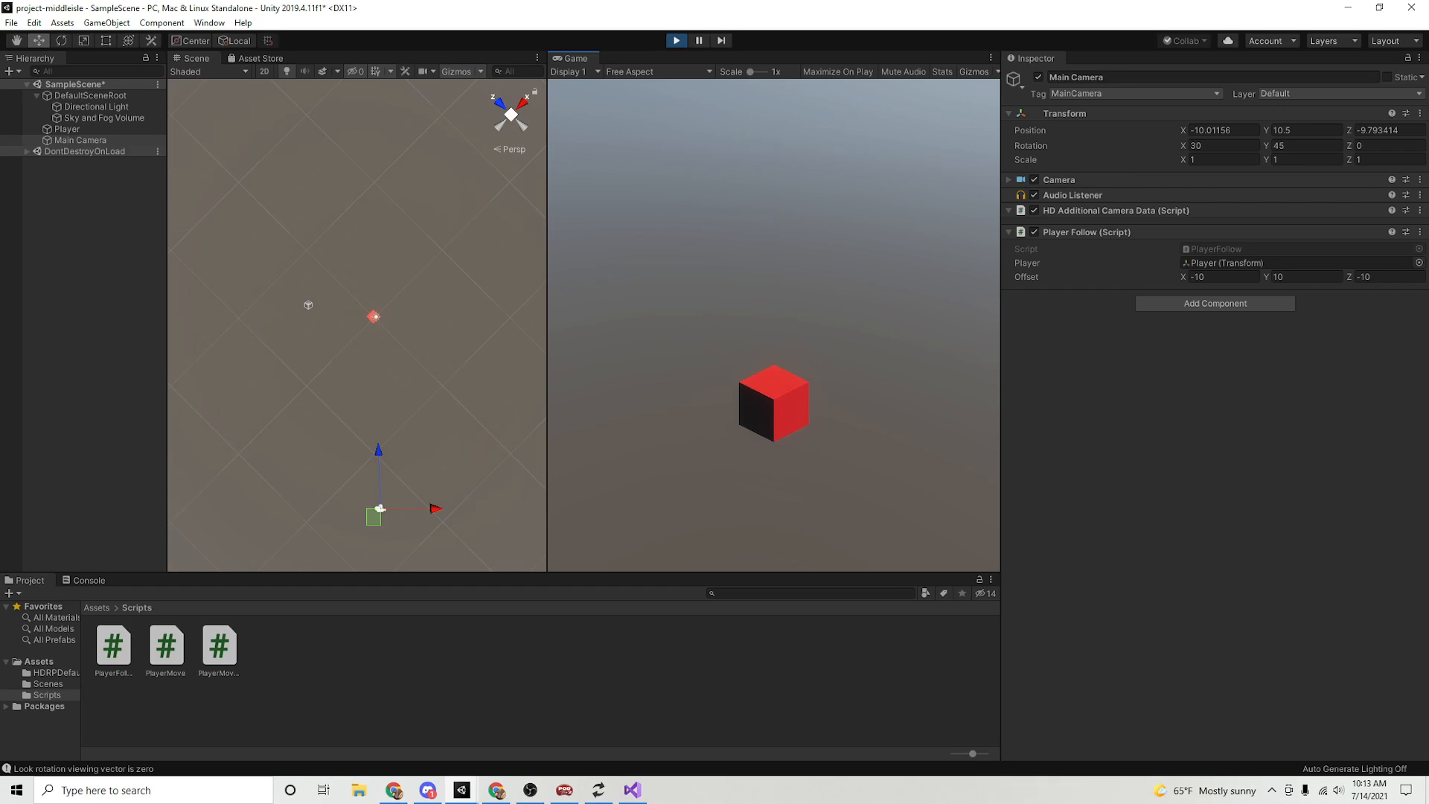
- Switch to Visual Studio and review the PlayerMove script, covering OnMove, the LookRotation line in Update, Start, and the UnityEngine.InputSystem import
click(633, 790)
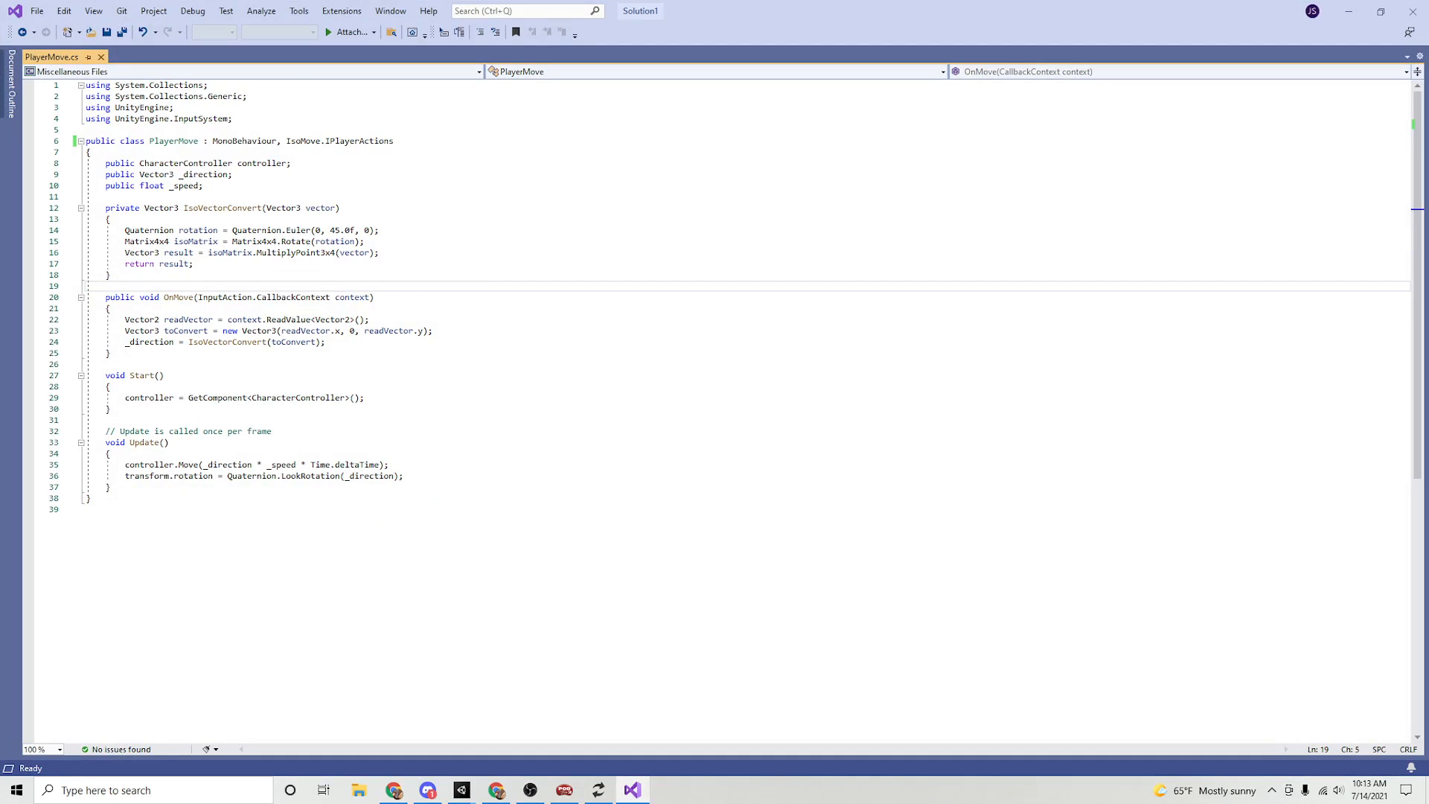
click(370, 320)
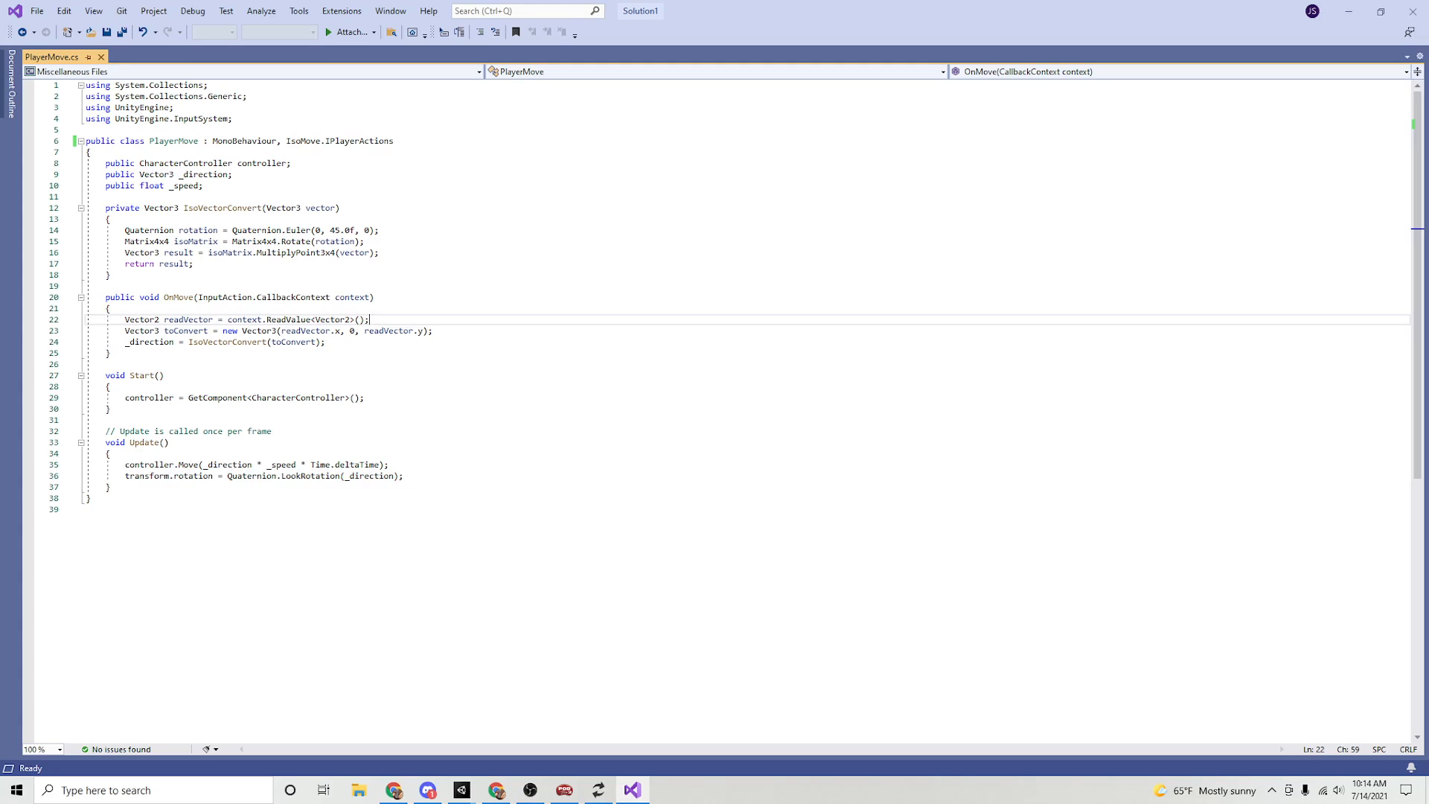
drag(125, 475, 404, 476)
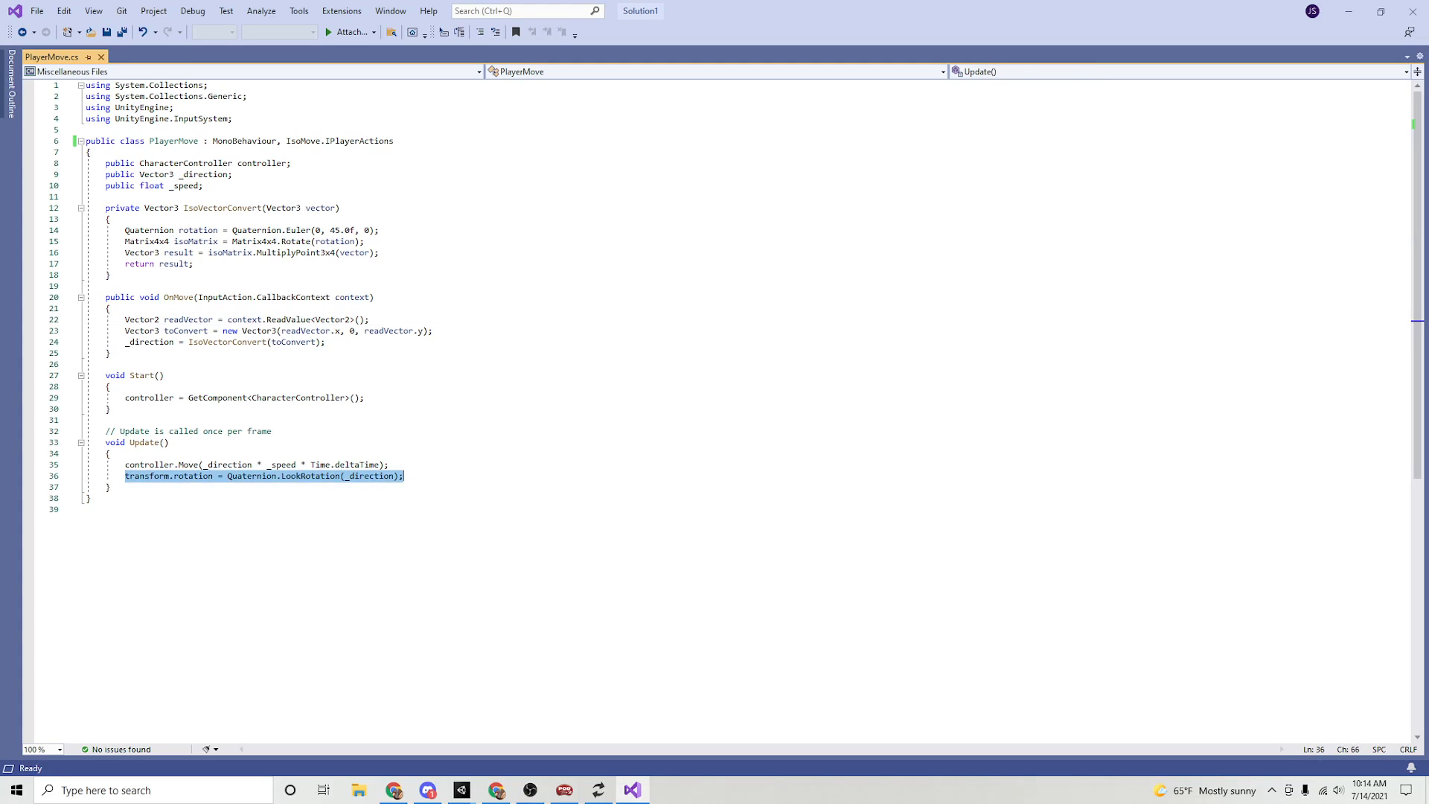
click(406, 475)
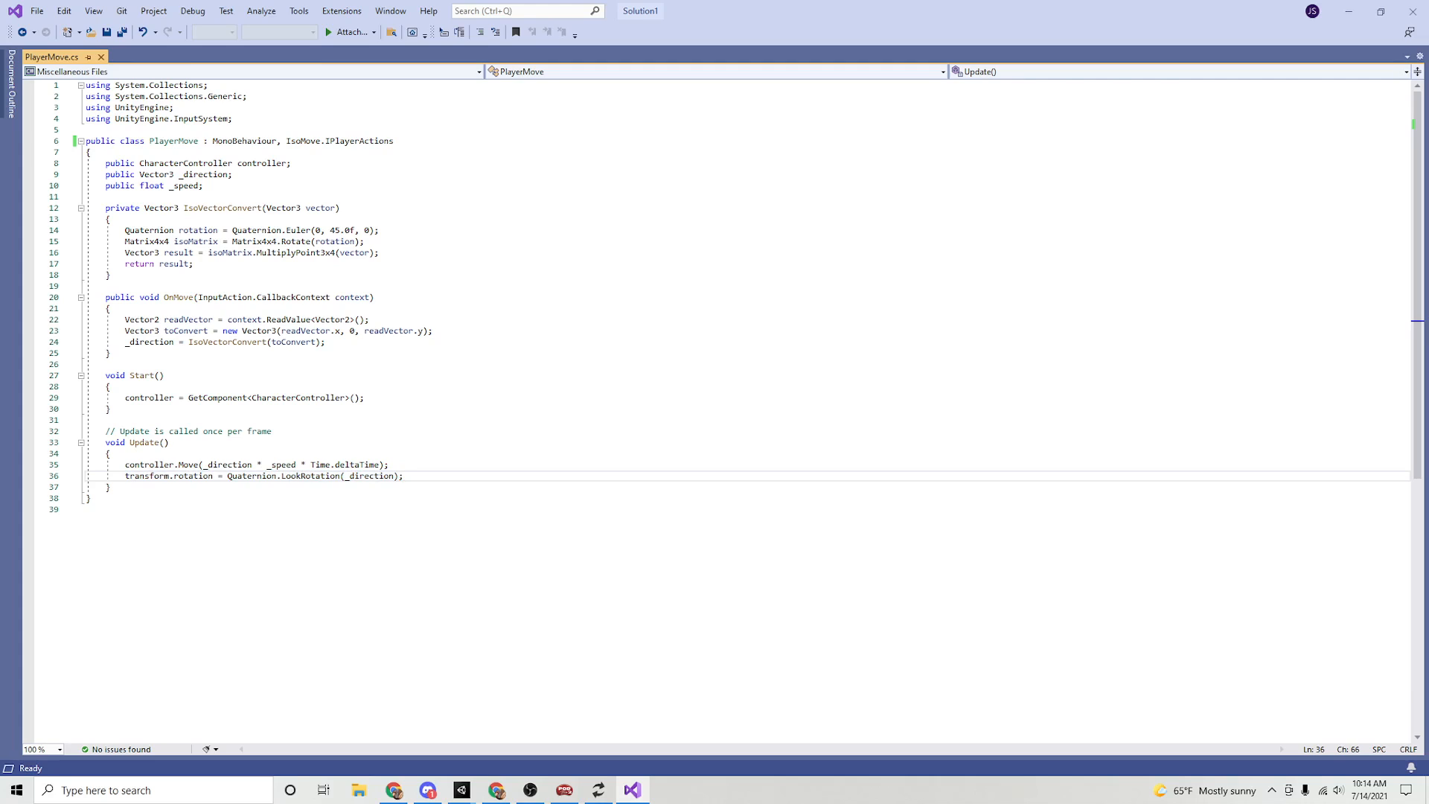
key(Left)
key(Up)
key(Up)
key(Up)
key(Up)
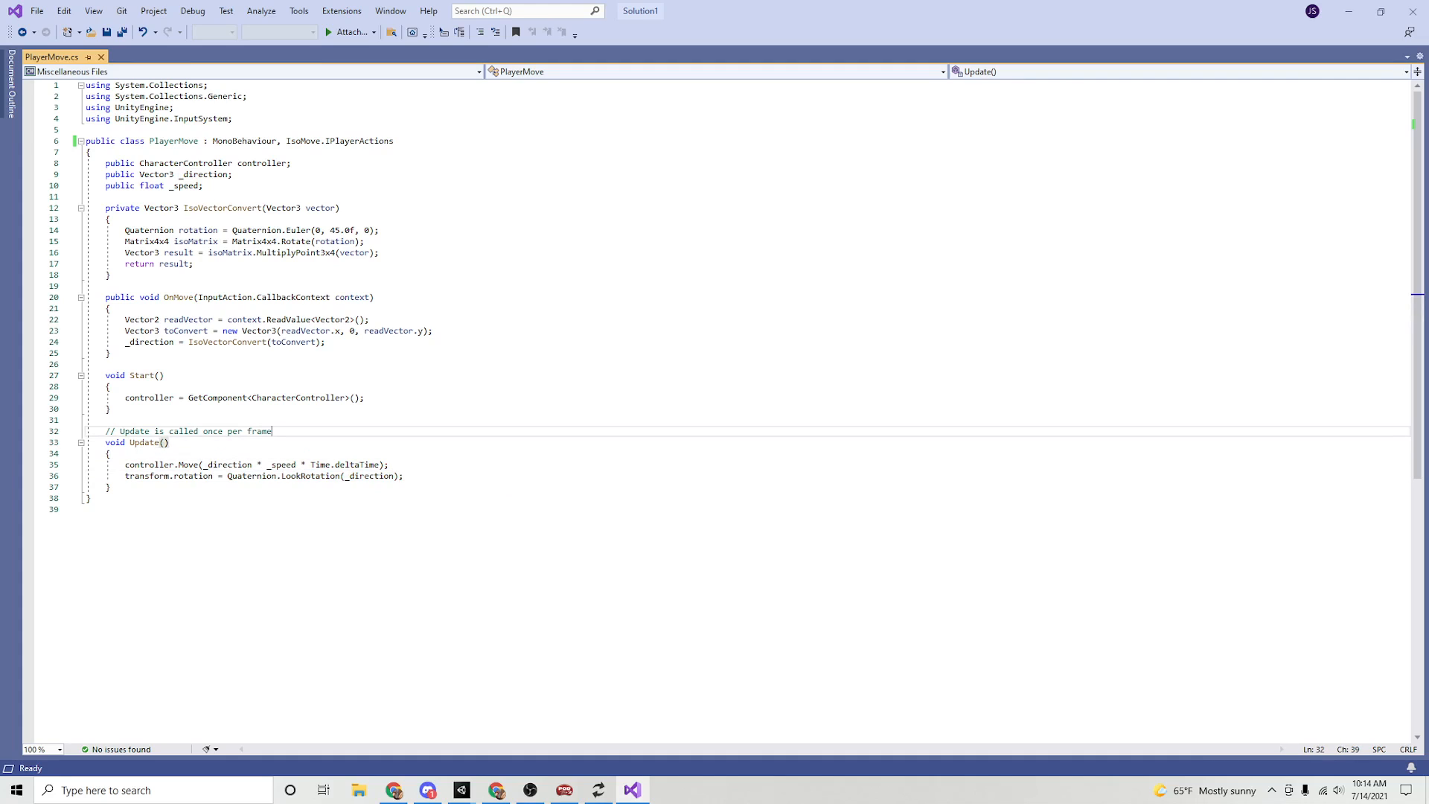
key(Up)
key(Up)
key(Up)
key(Down)
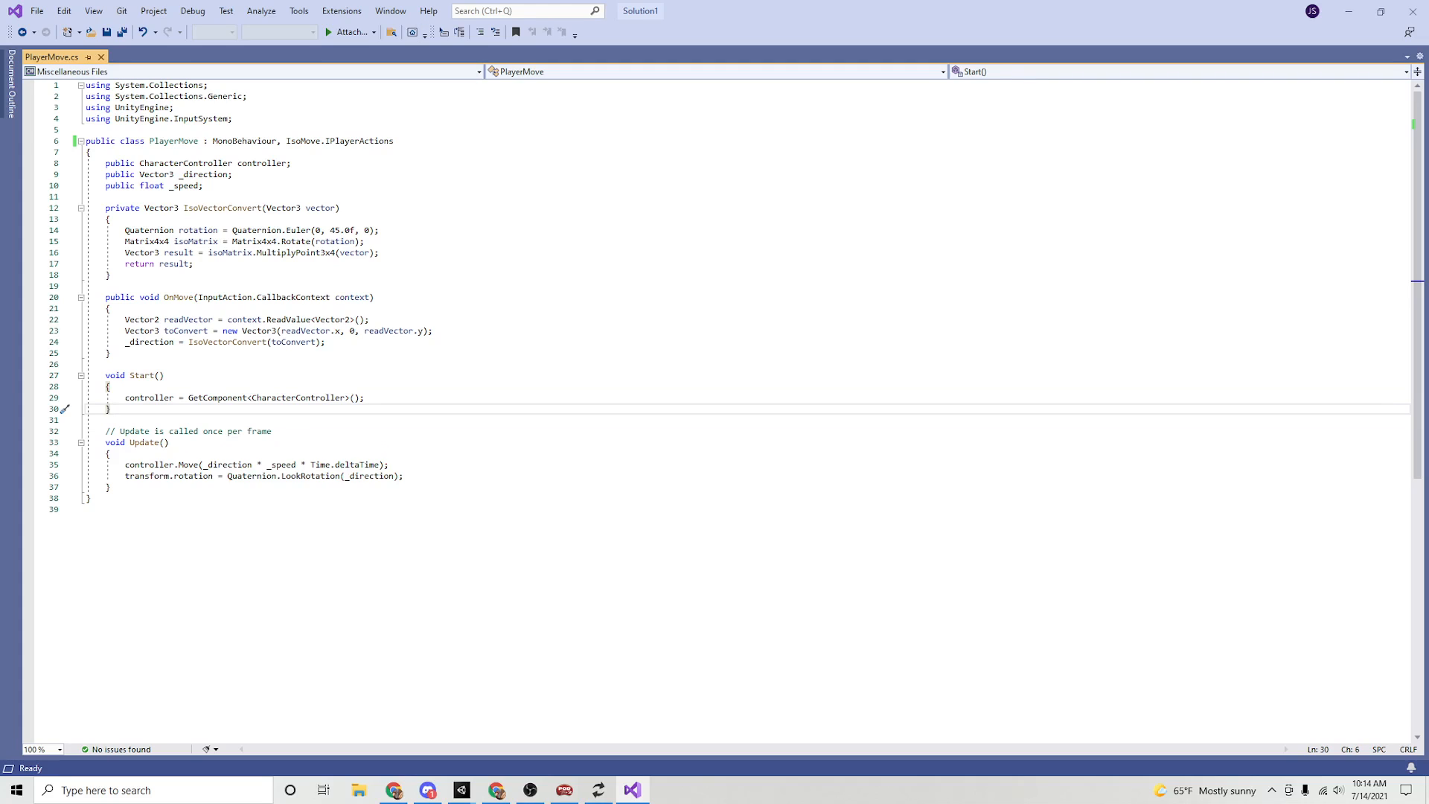
drag(233, 119, 100, 119)
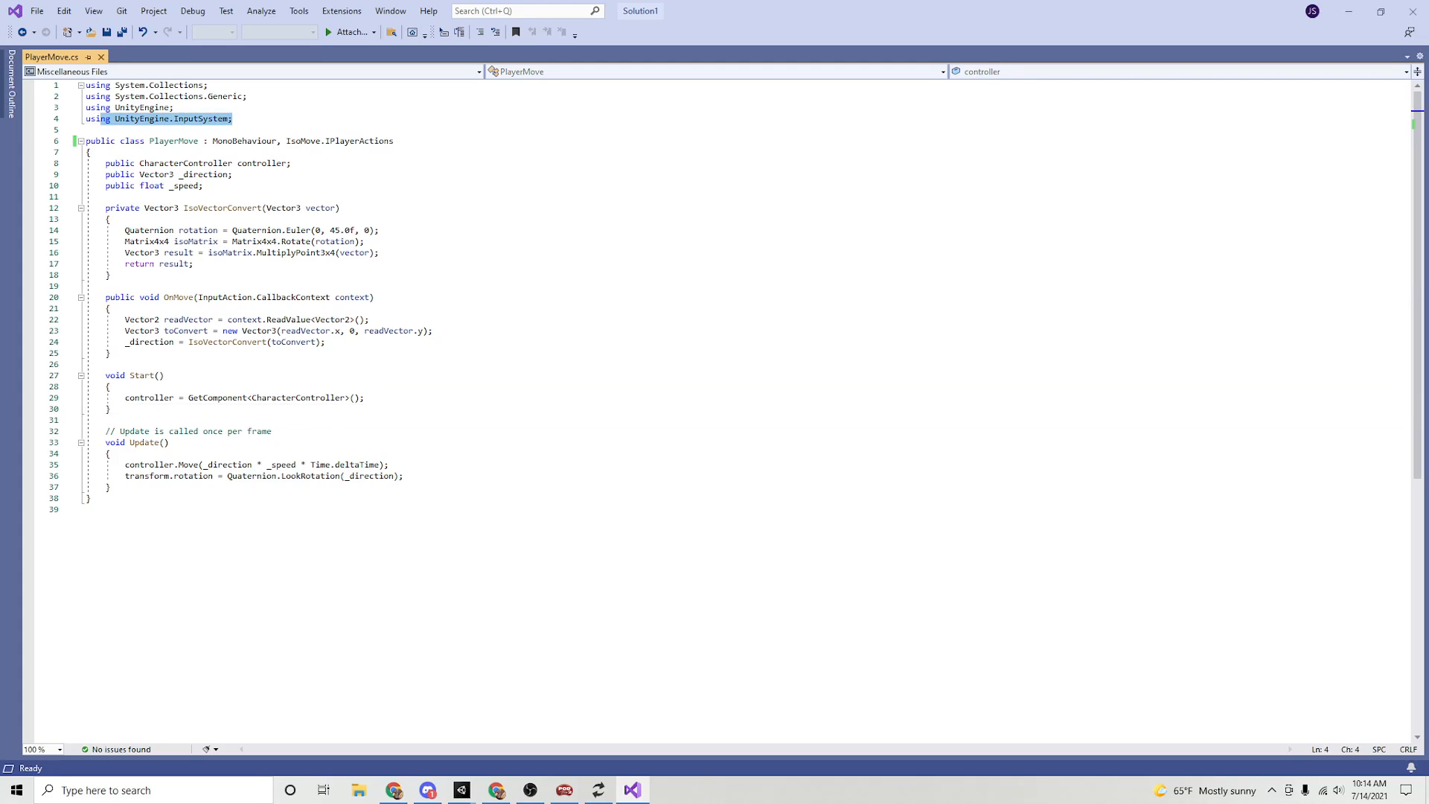
click(233, 119)
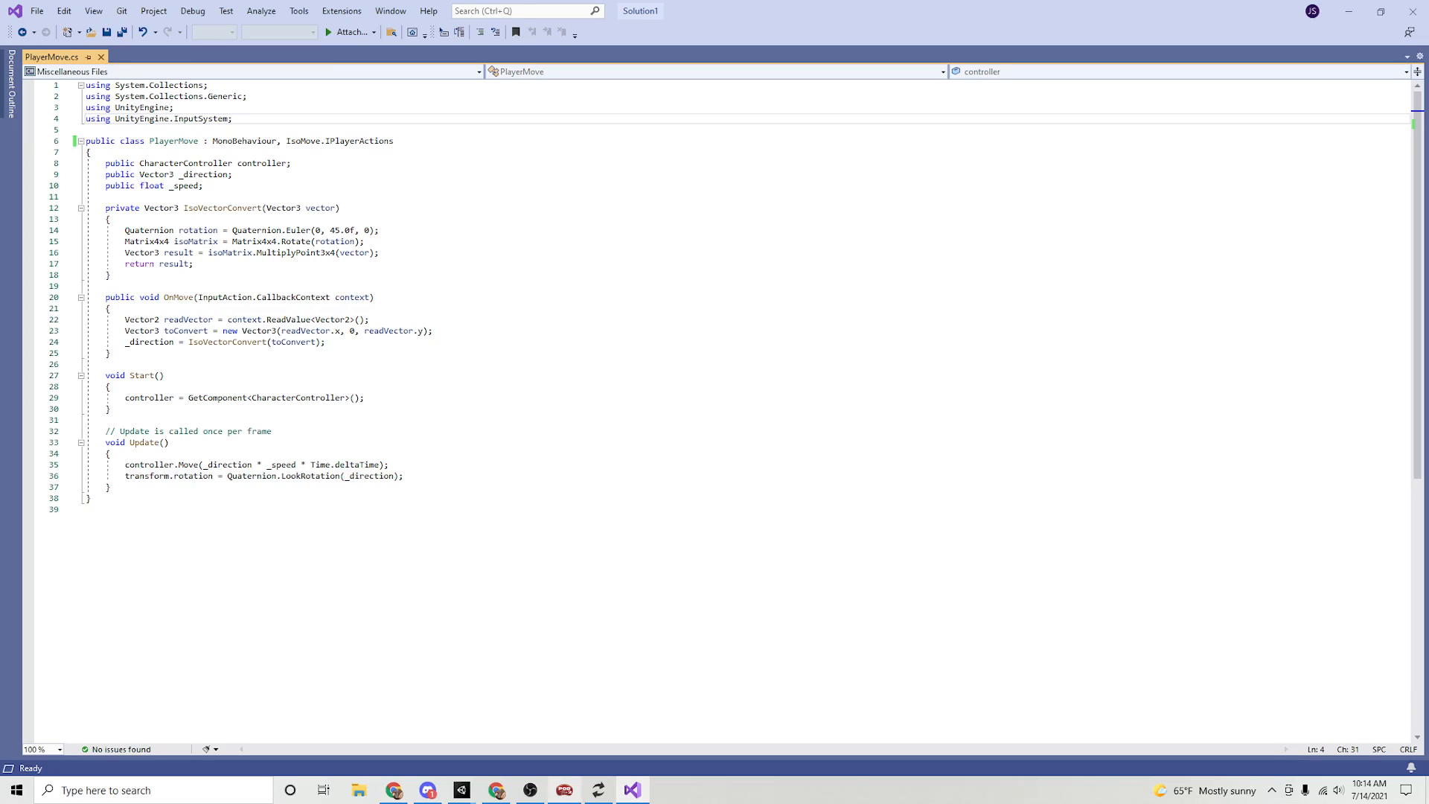
- Return to the project-middleisle Unity editor, inspect the Move action in the IsoMover input actions asset, and close its editor
mouse_move(461, 790)
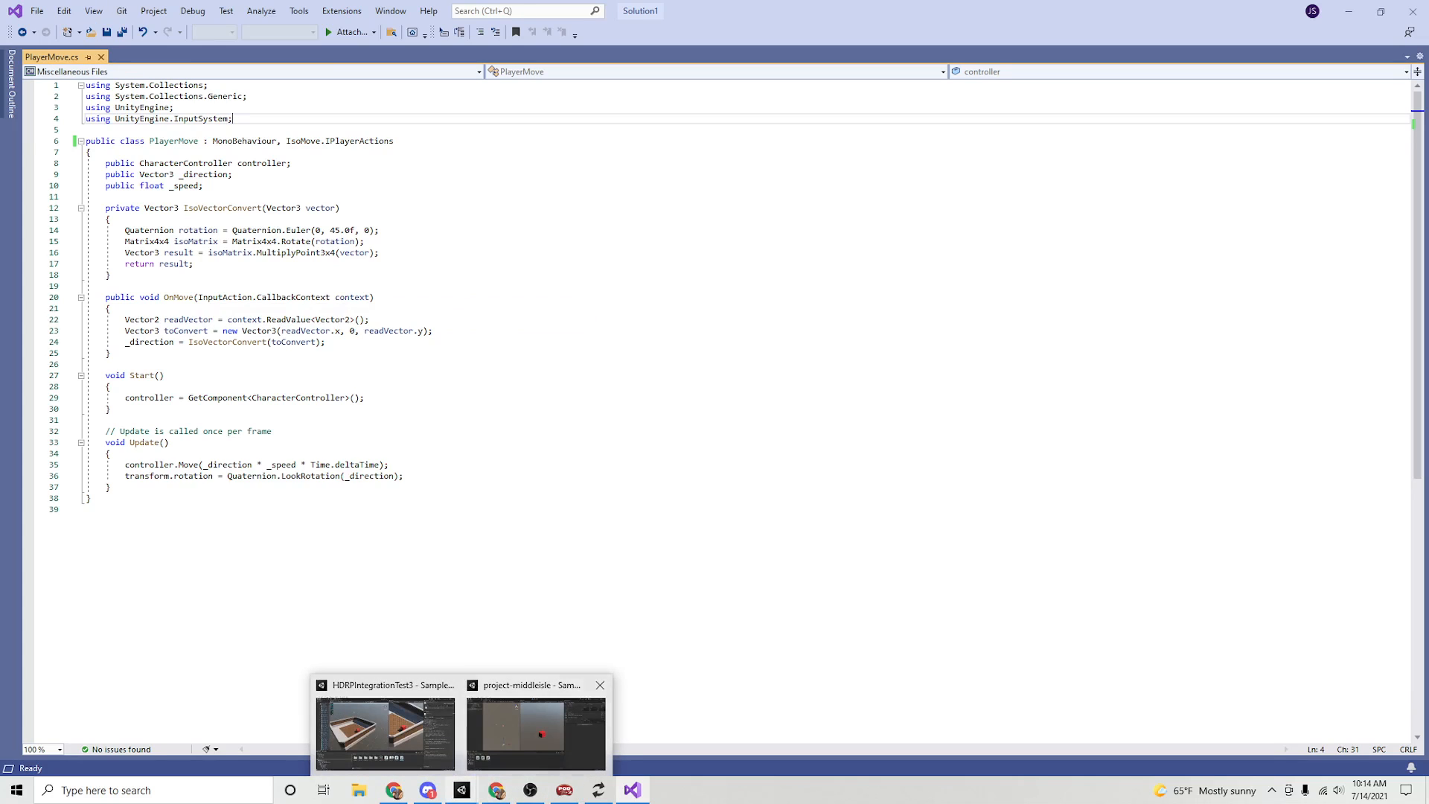
click(536, 726)
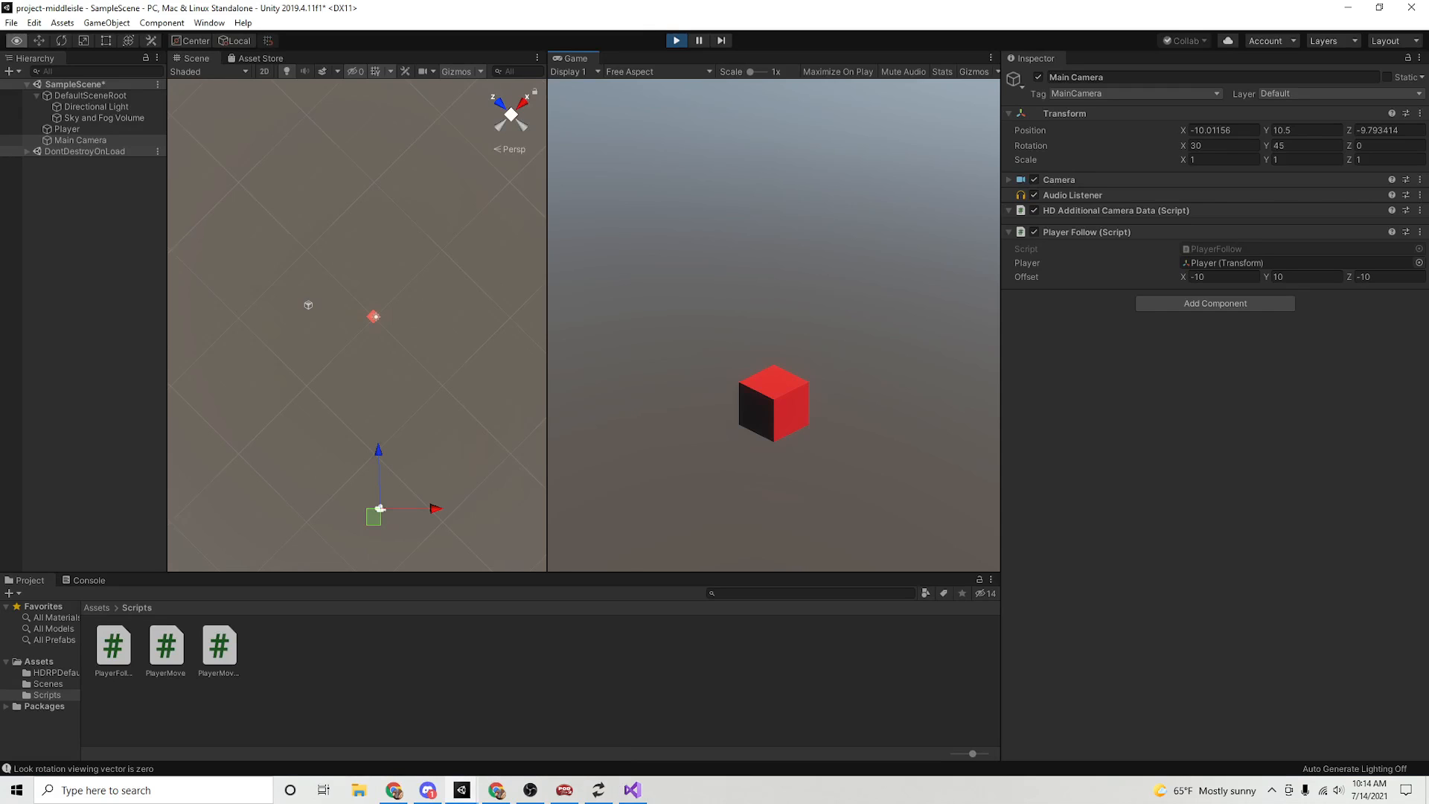
alt+drag(358, 461, 391, 202)
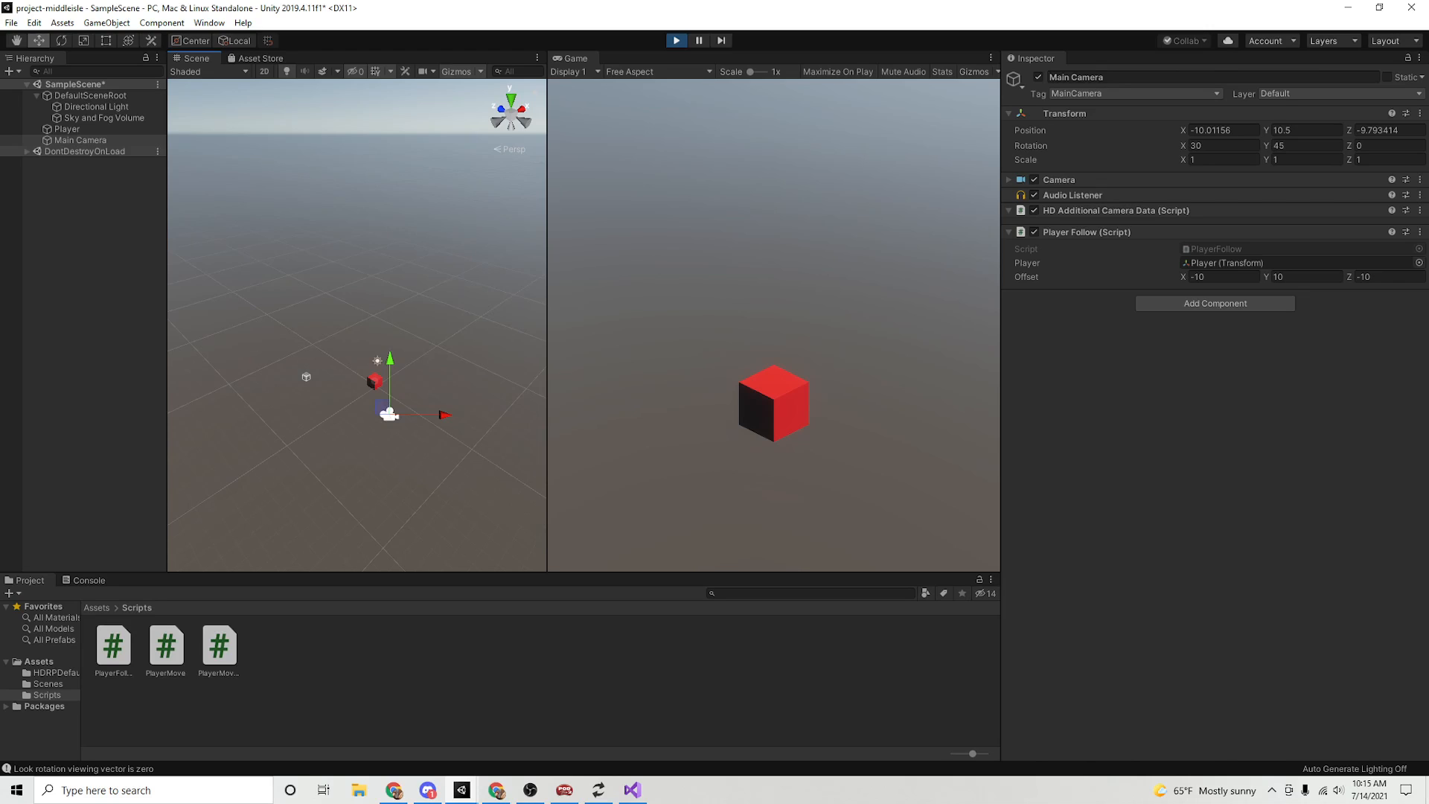
click(38, 662)
click(328, 710)
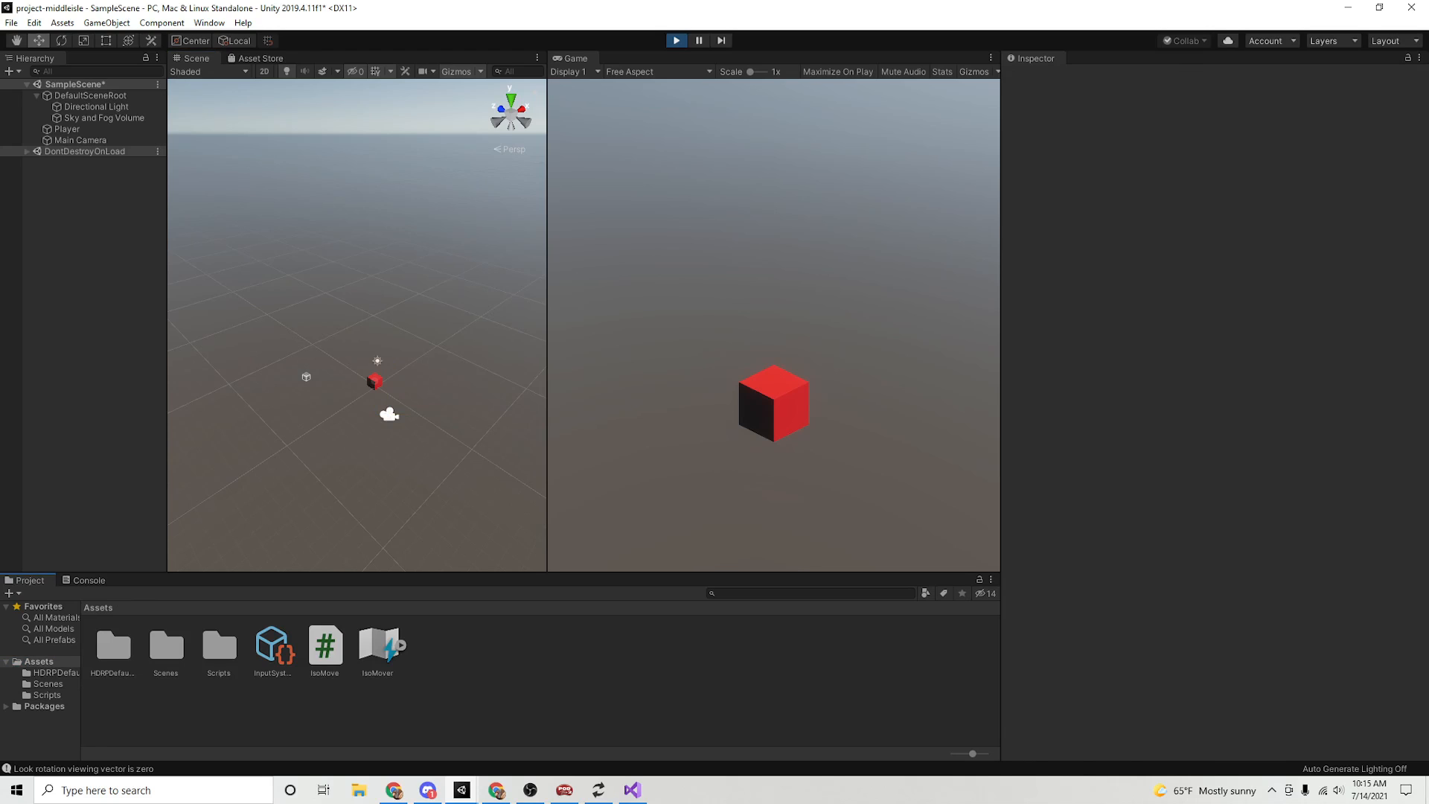
double_click(379, 646)
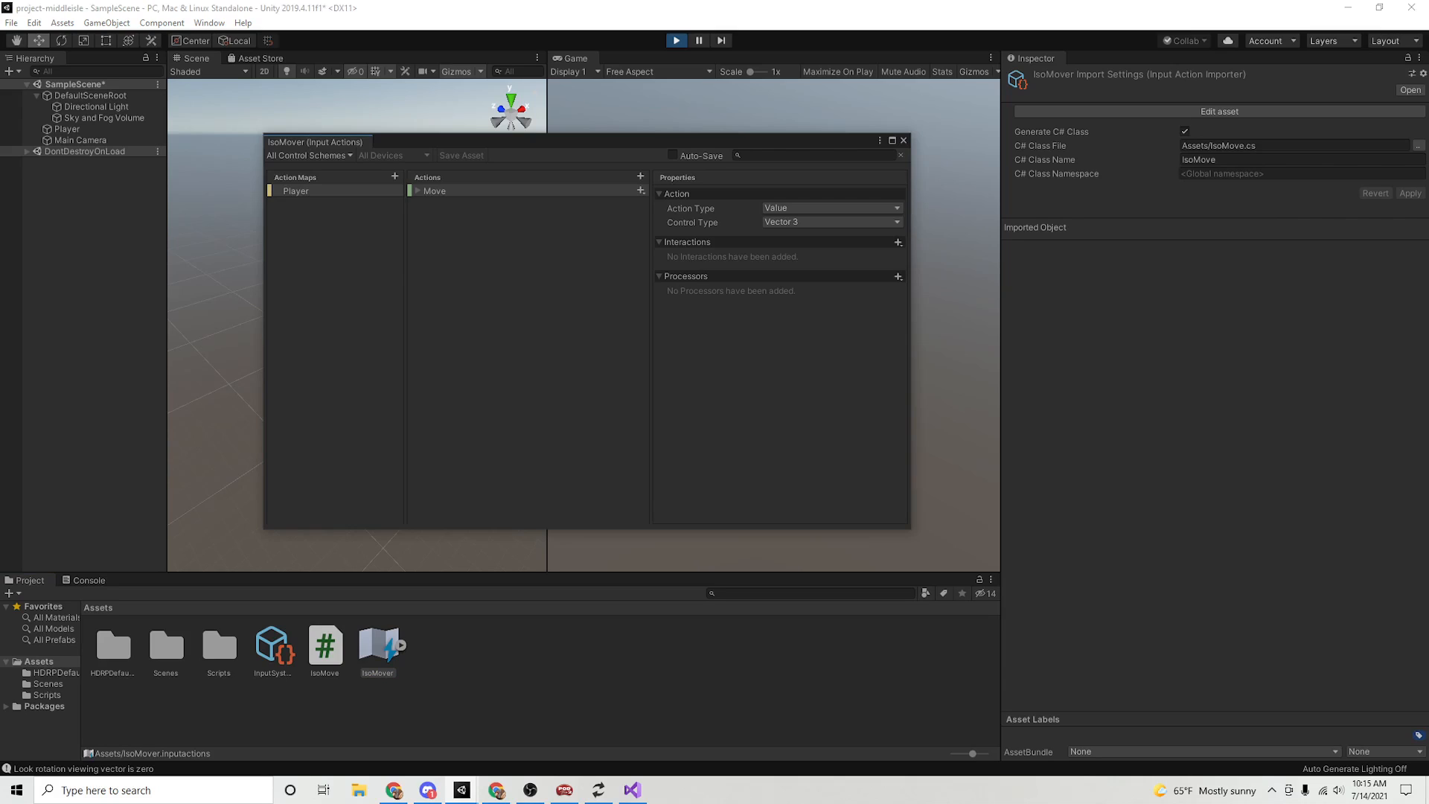
click(904, 140)
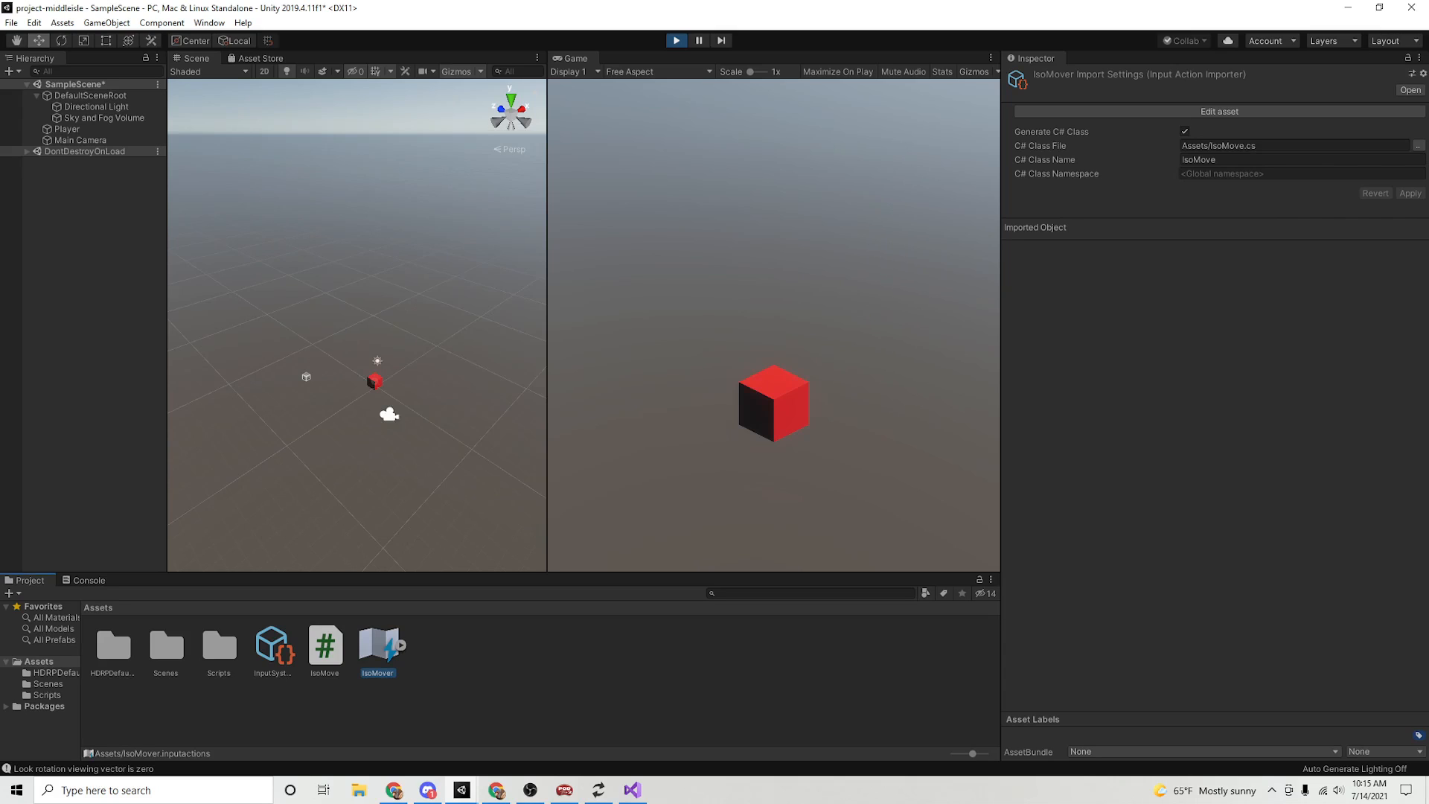